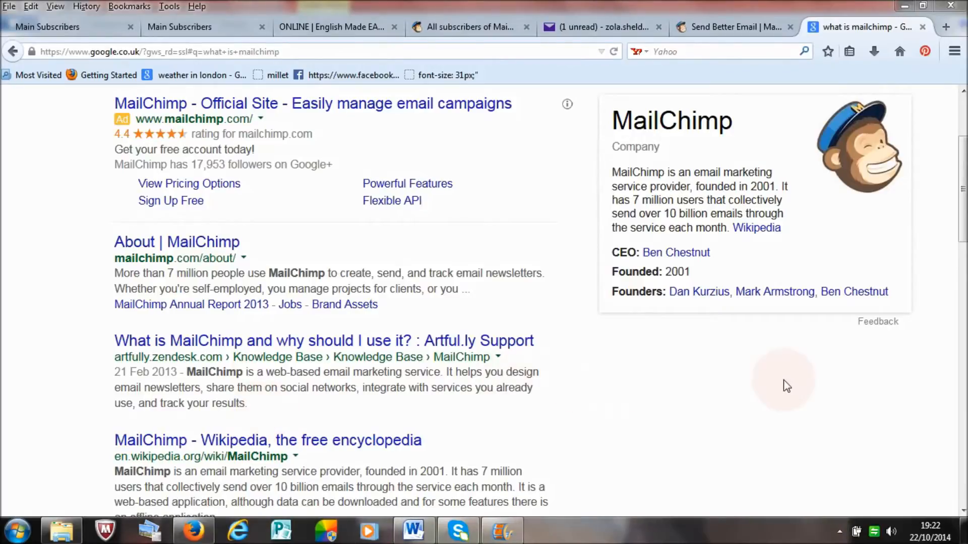
Step: Look over the MailChimp search results and homepage, then review the Main Subscribers list in the MailChimp account
drag(966, 236, 966, 197)
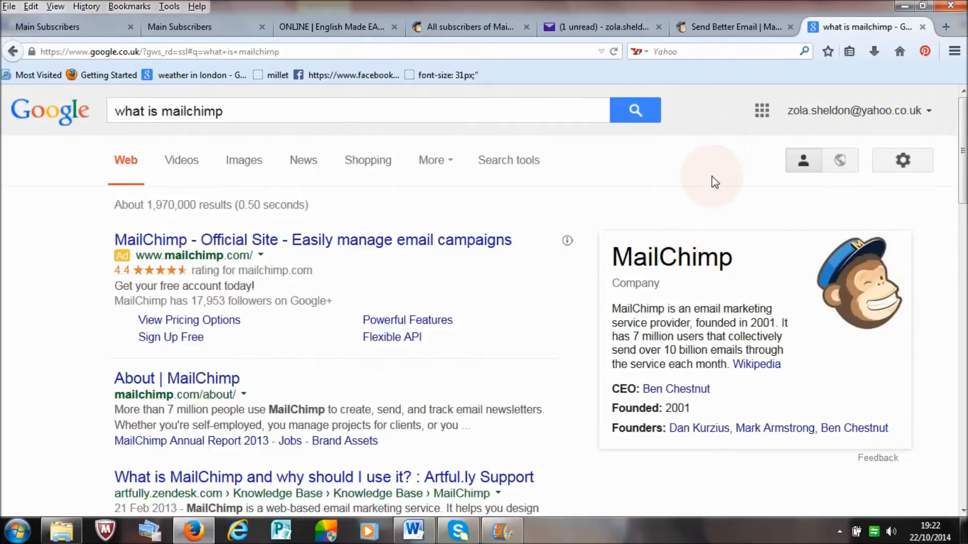
click(722, 31)
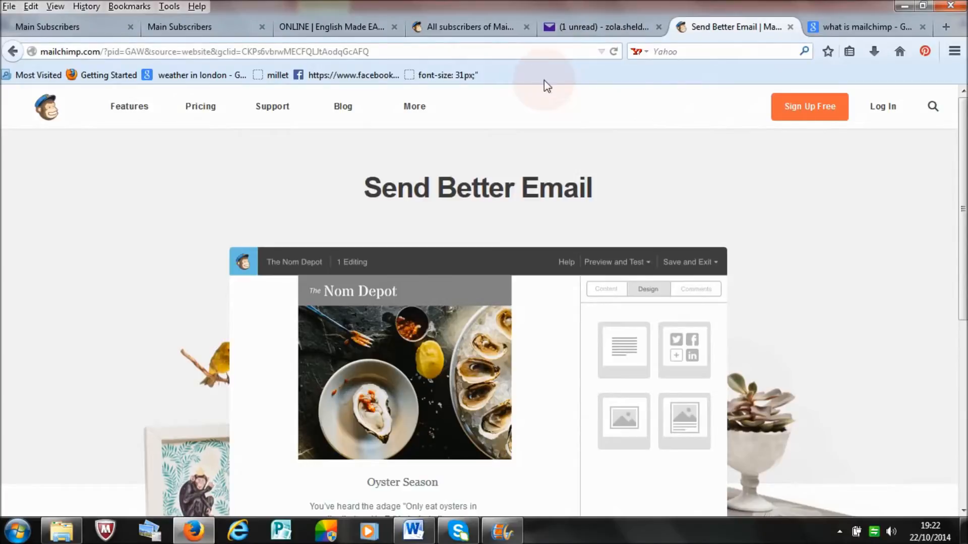
click(455, 32)
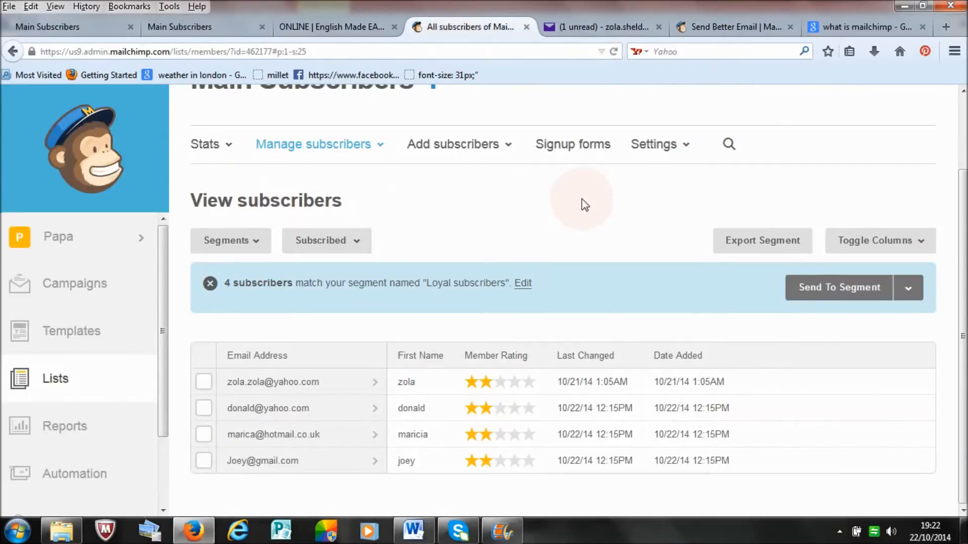
scroll(563, 302, up, 3)
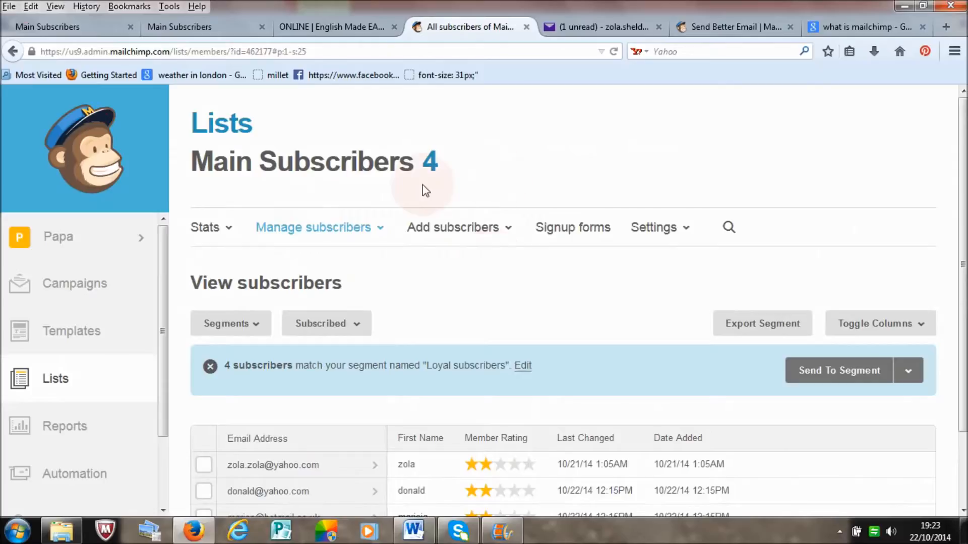
scroll(963, 263, down, 3)
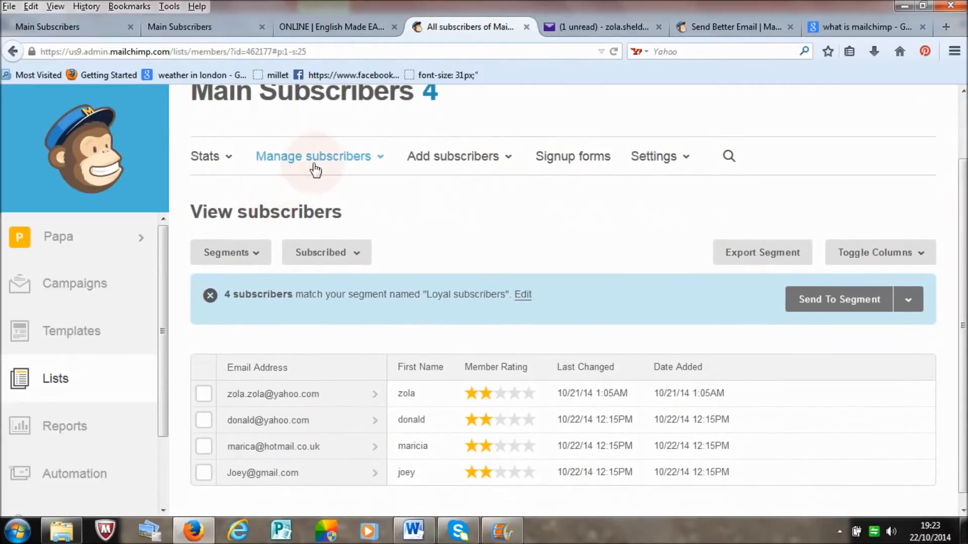
Step: Open the segments of the Main Subscribers list and look through them
click(313, 161)
click(304, 369)
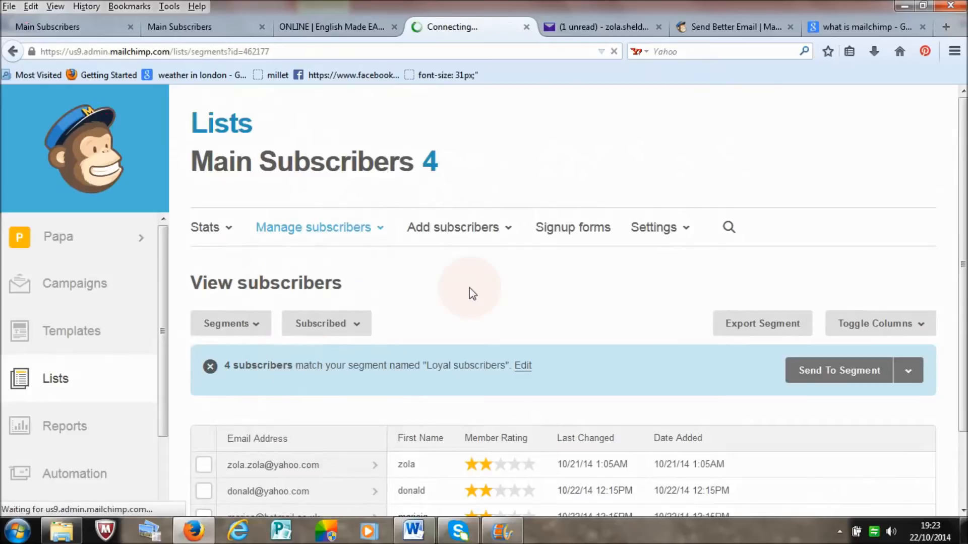
scroll(600, 378, down, 2)
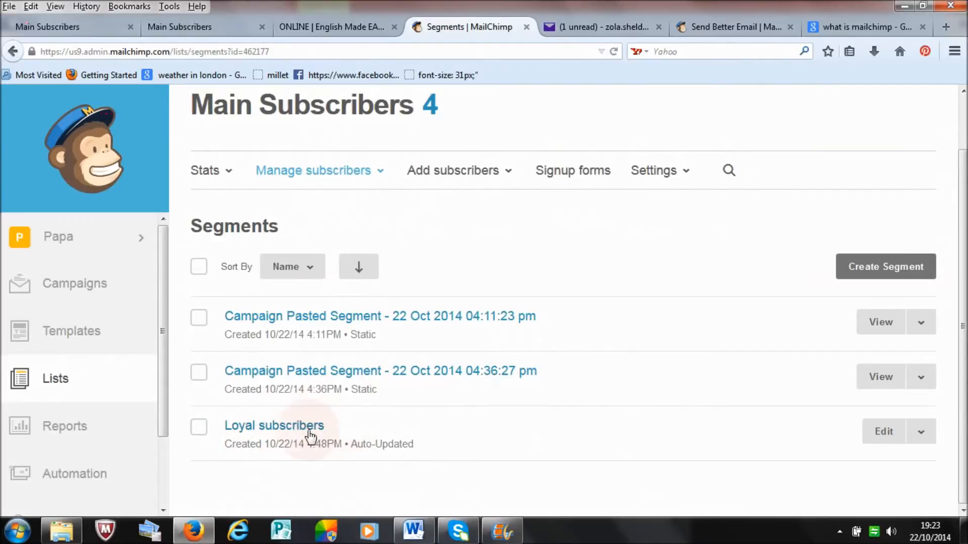
drag(962, 171, 960, 119)
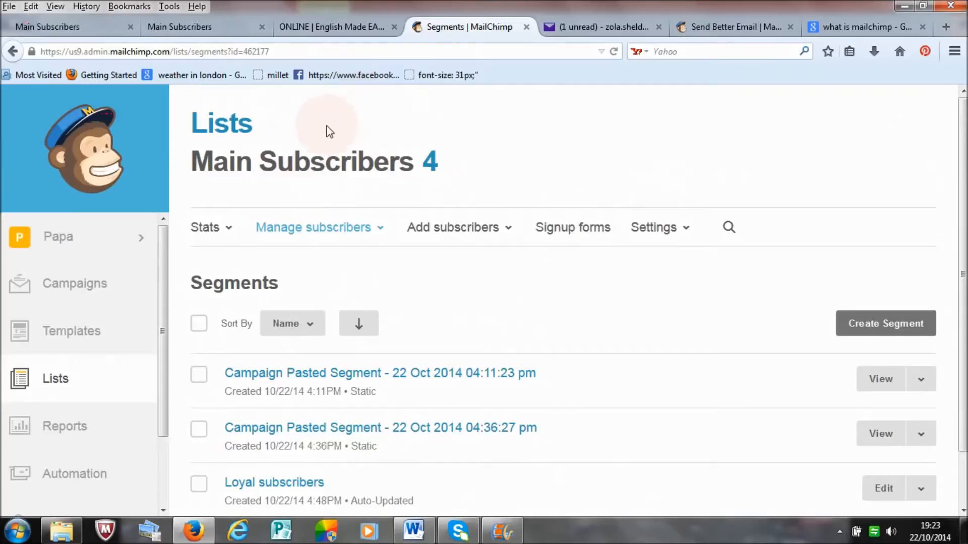
Step: Compare the signup forms on the English Made Easy page, the 10 Free Recipes page and the Papa-English page
click(315, 28)
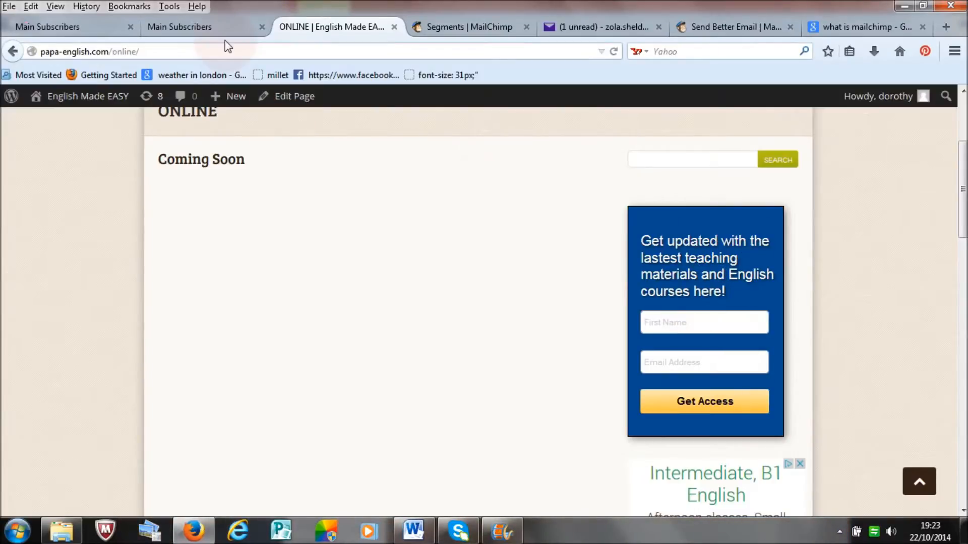
click(216, 31)
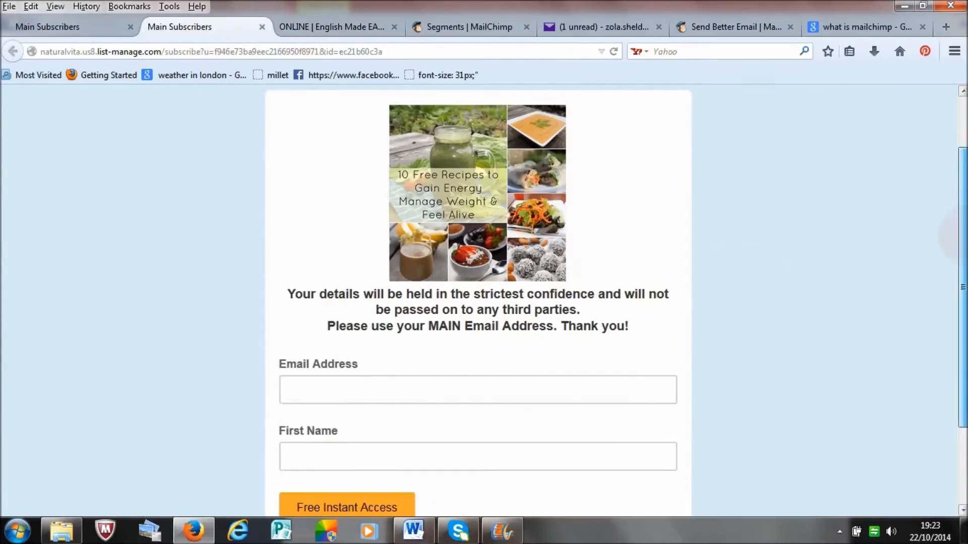
drag(963, 227, 963, 175)
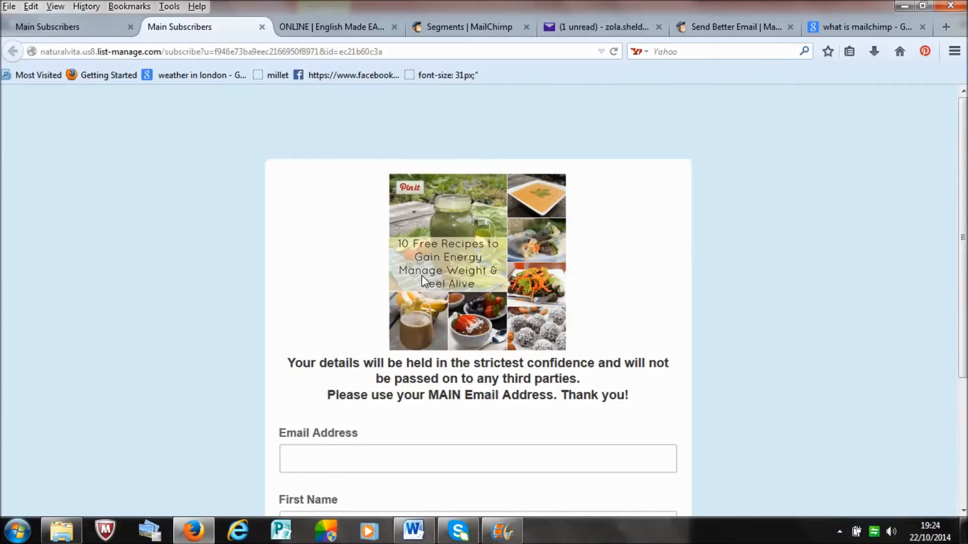
scroll(947, 207, down, 5)
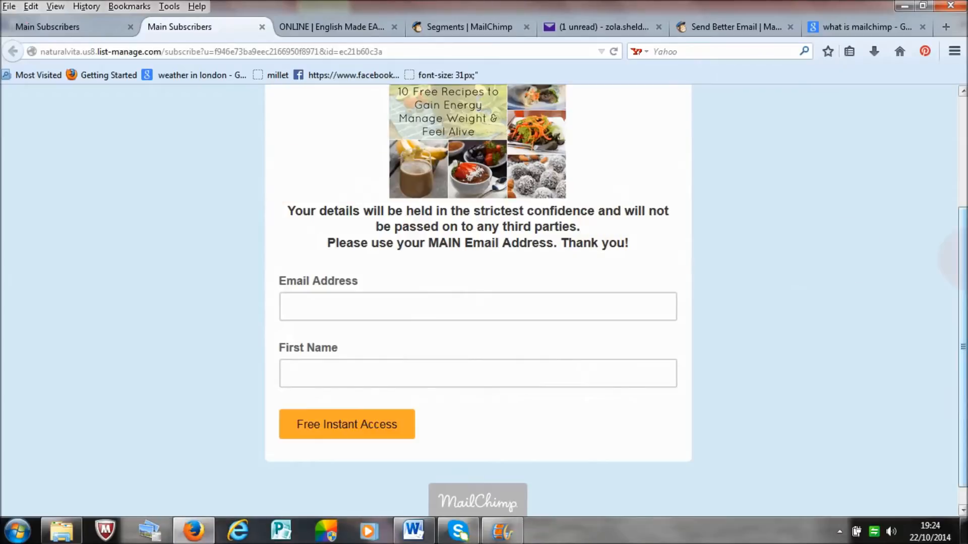
scroll(347, 184, up, 3)
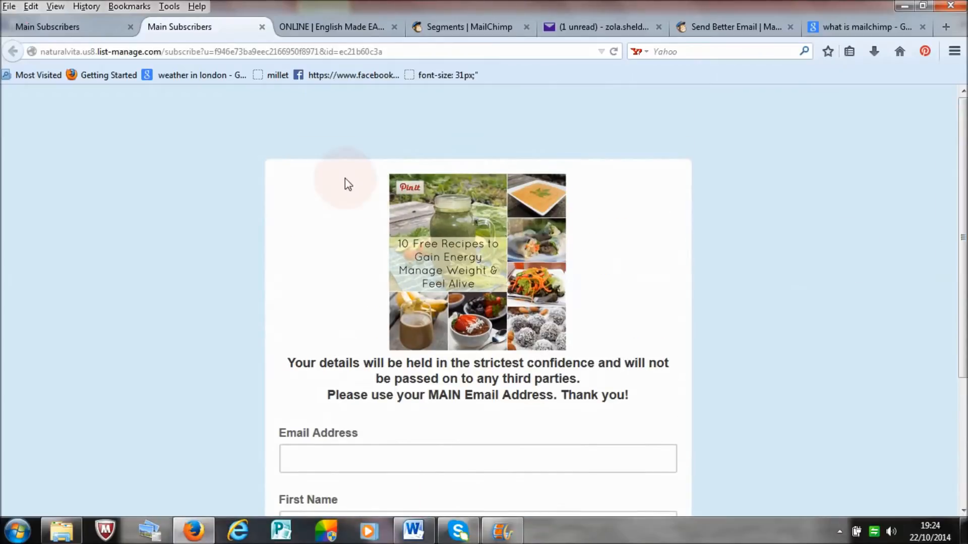
click(78, 28)
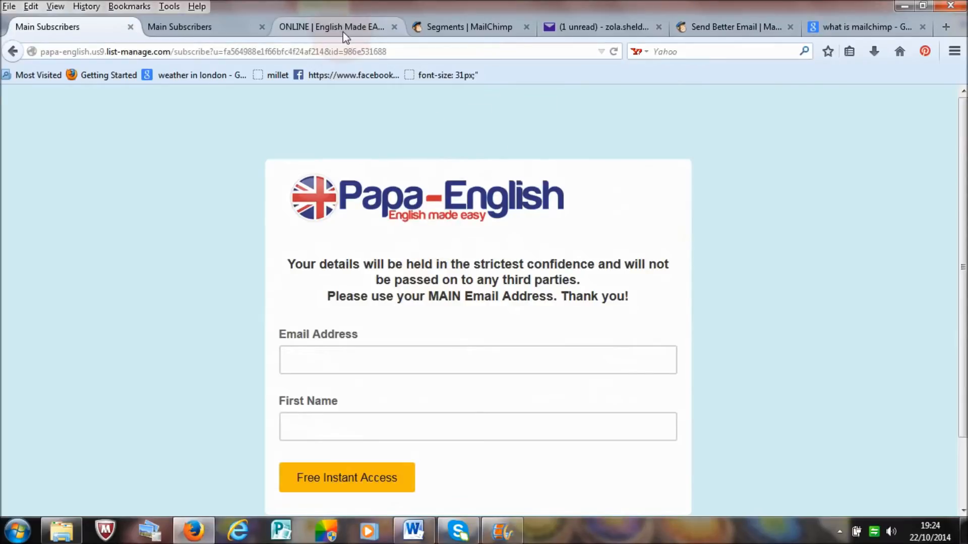
Step: Open the MailChimp campaigns overview and view the campaign types available for creation
click(445, 31)
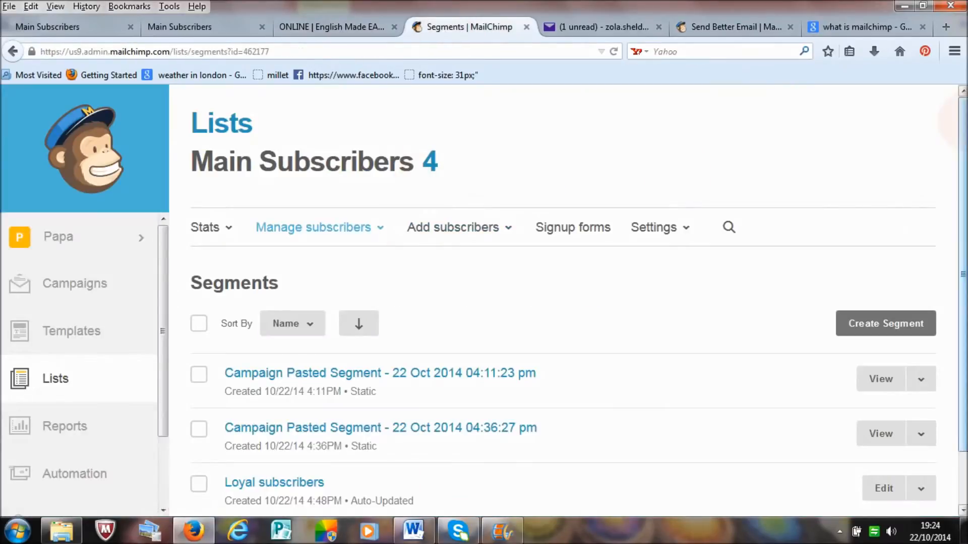
scroll(960, 167, down, 2)
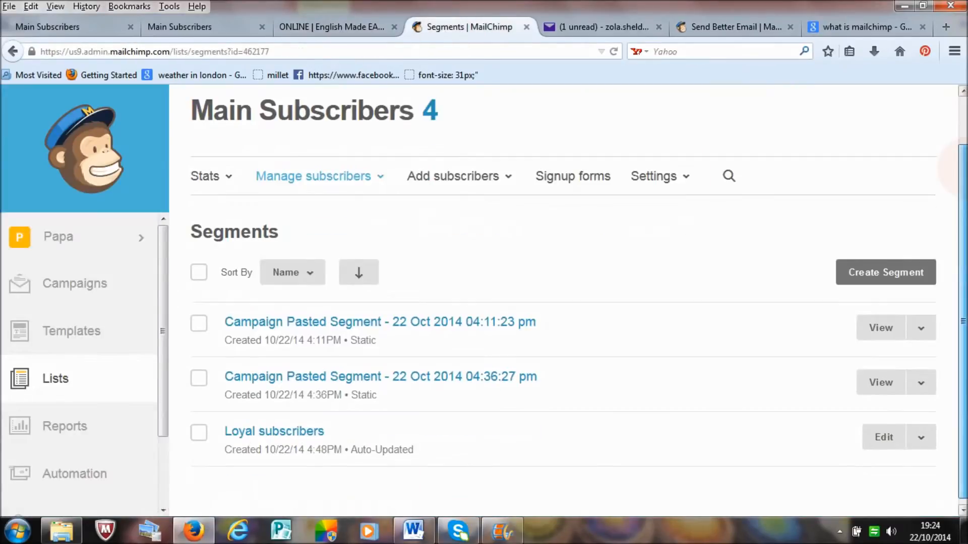
click(68, 292)
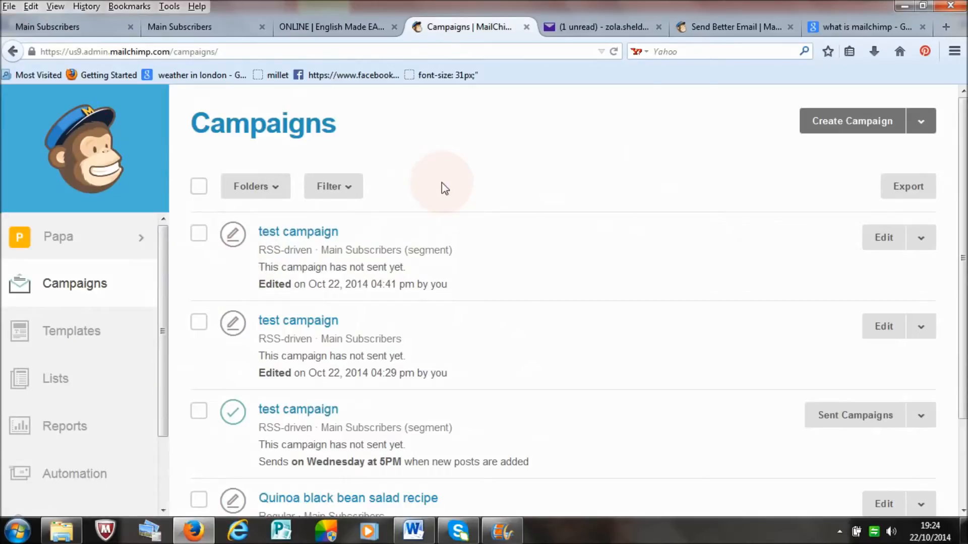
click(920, 122)
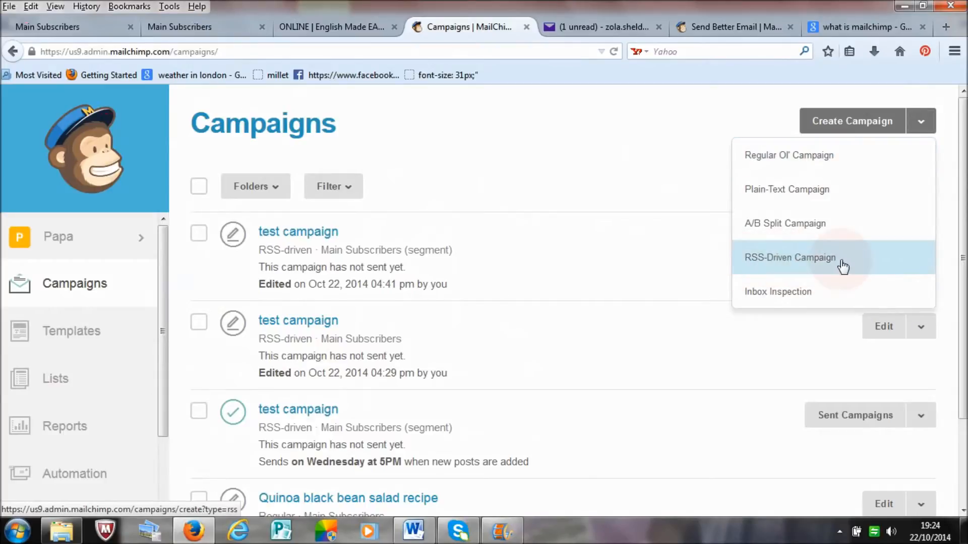
click(597, 170)
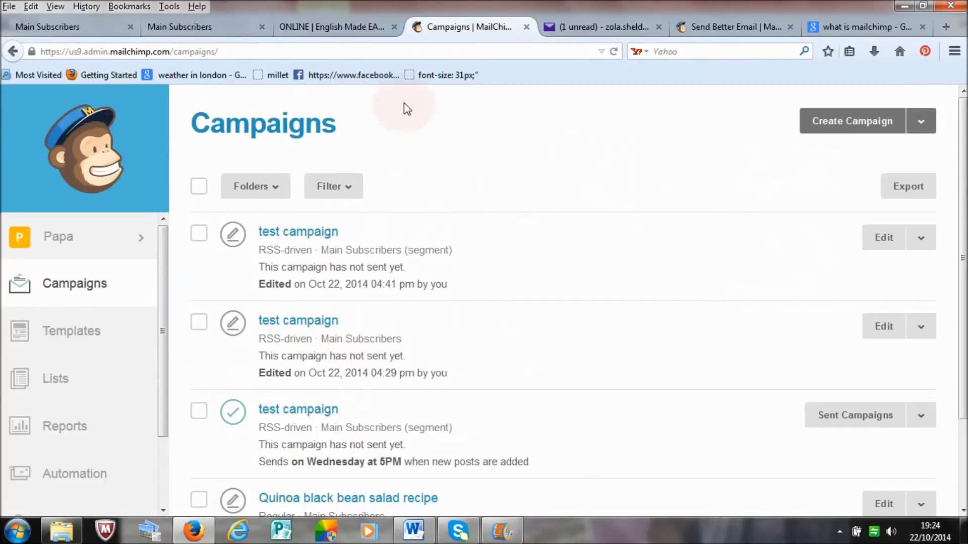
Step: Open the "[Test] Quinoa black bean salad recipe" email in the Yahoo Mail inbox and read through its text and images
click(336, 30)
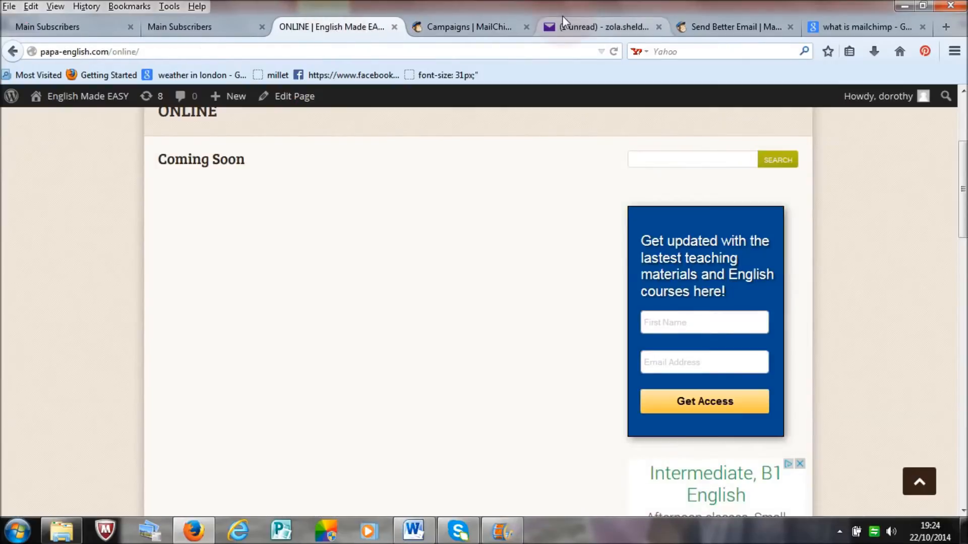
click(580, 28)
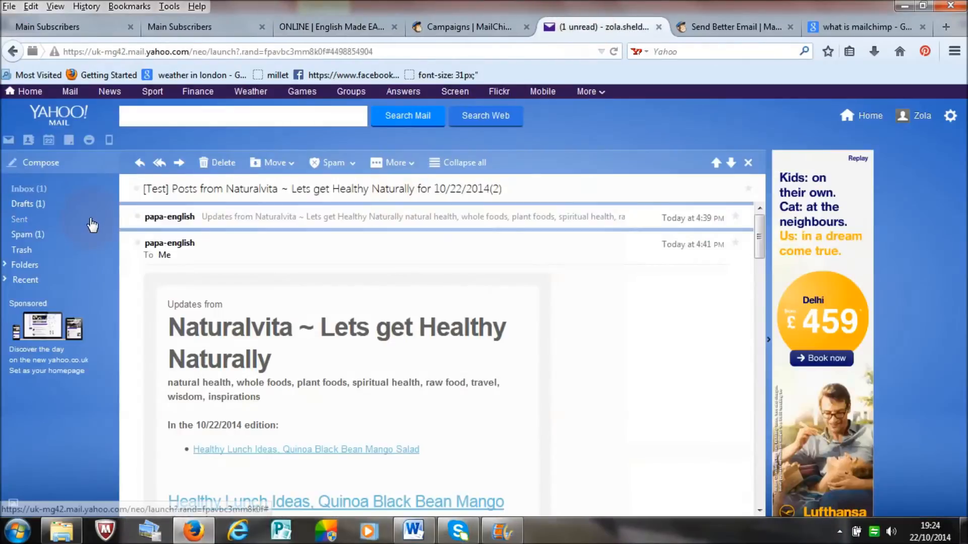
click(25, 189)
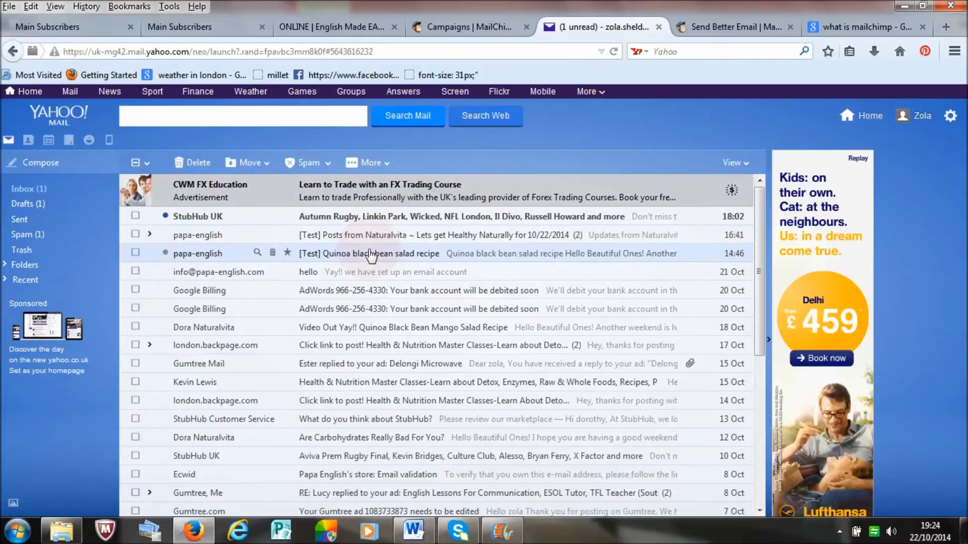
click(370, 254)
drag(758, 229, 759, 255)
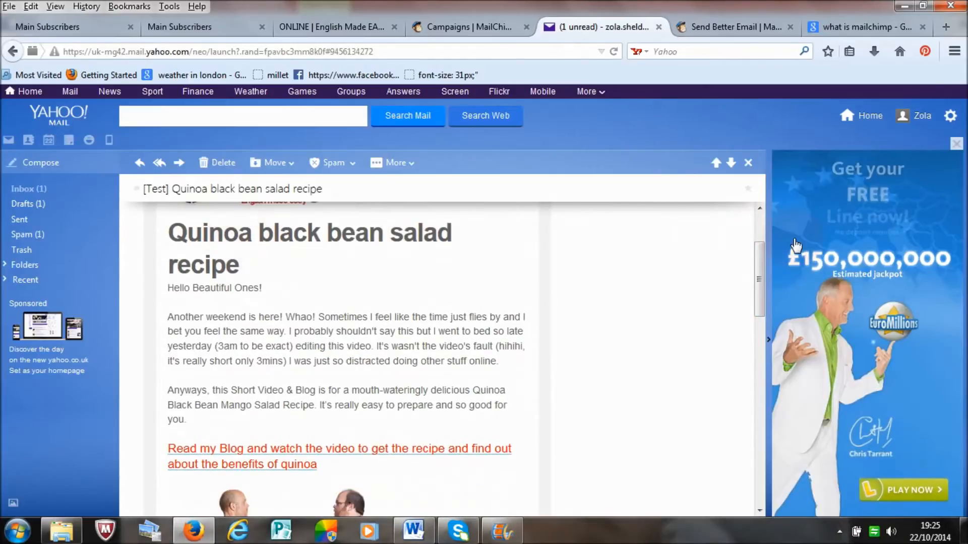
drag(761, 253, 759, 273)
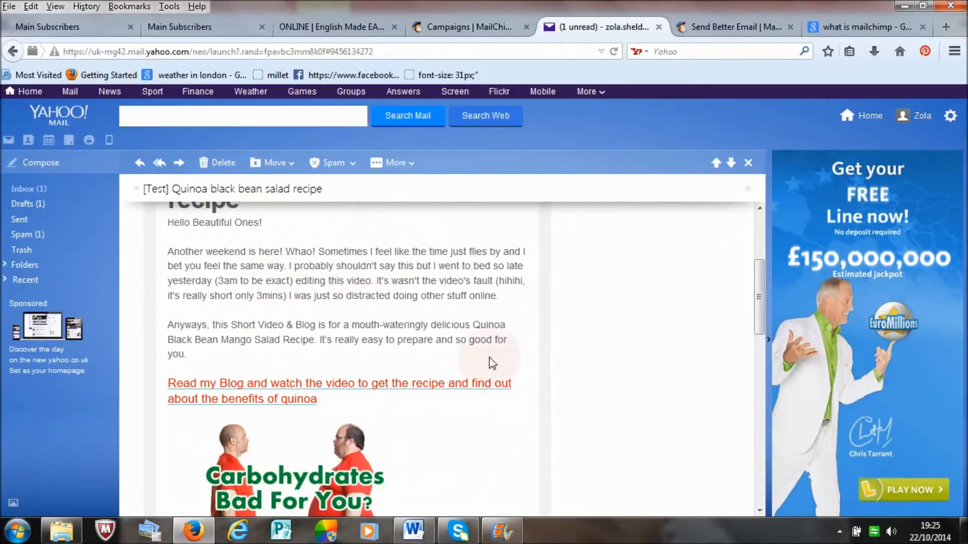
drag(763, 294, 758, 340)
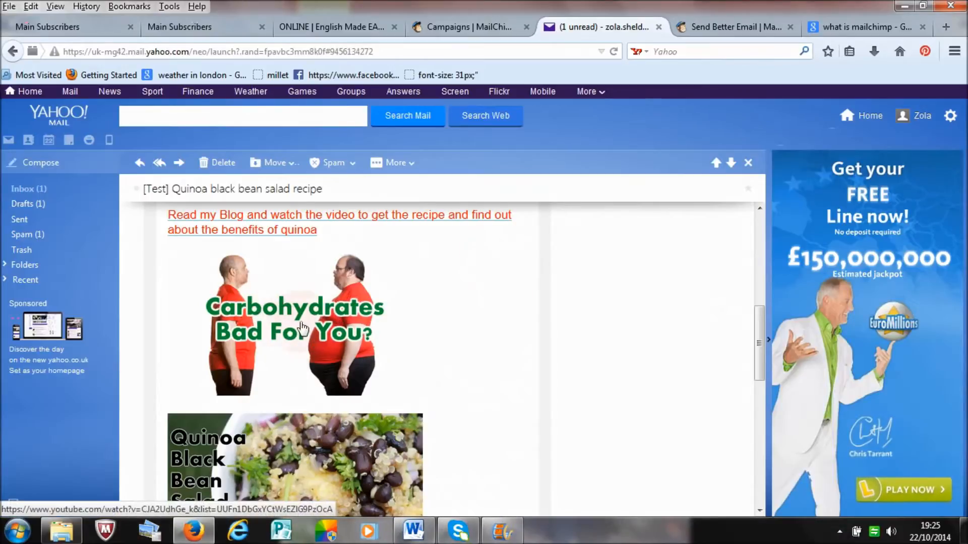
drag(759, 325, 762, 353)
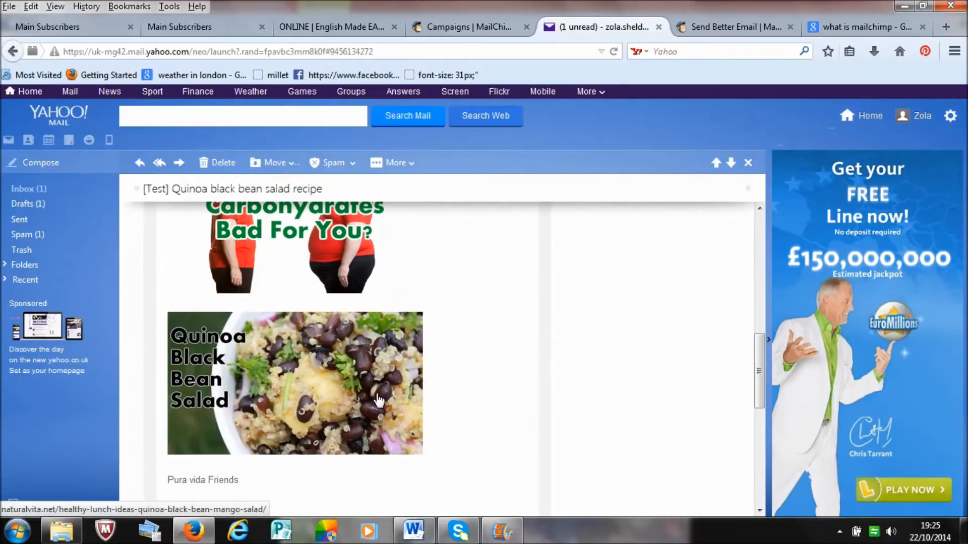
Step: Follow the email's Quinoa Black Bean Salad image link and skim the blog post it leads to
click(316, 379)
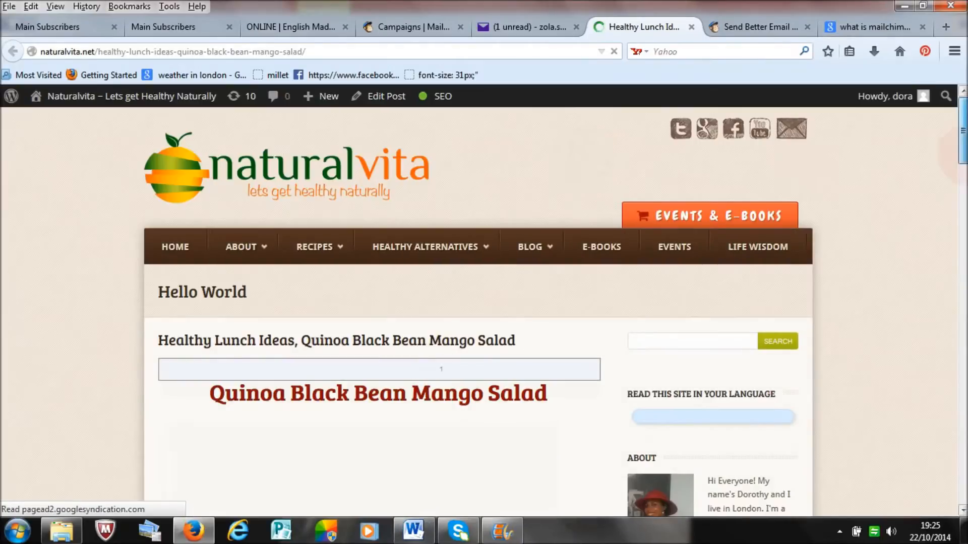
scroll(378, 303, down, 10)
scroll(378, 303, up, 3)
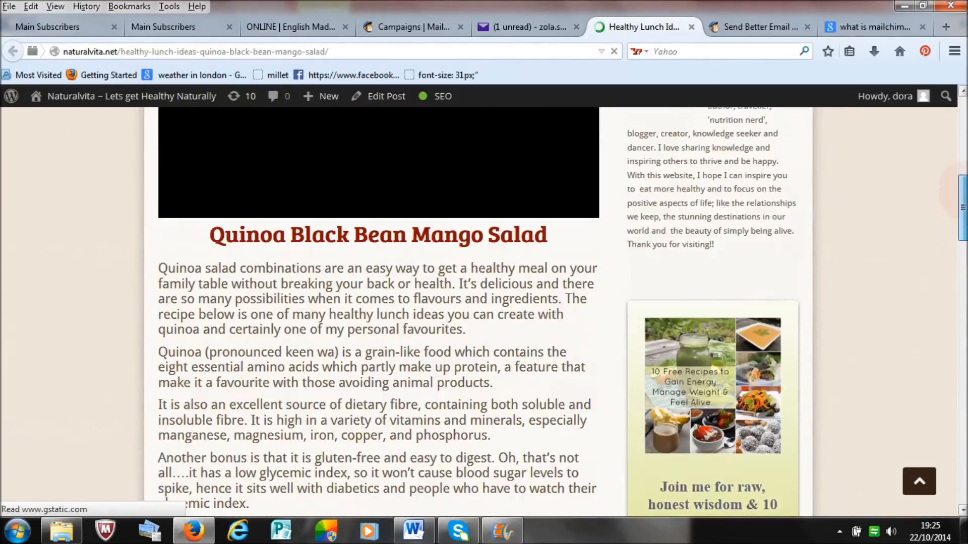
scroll(964, 151, up, 10)
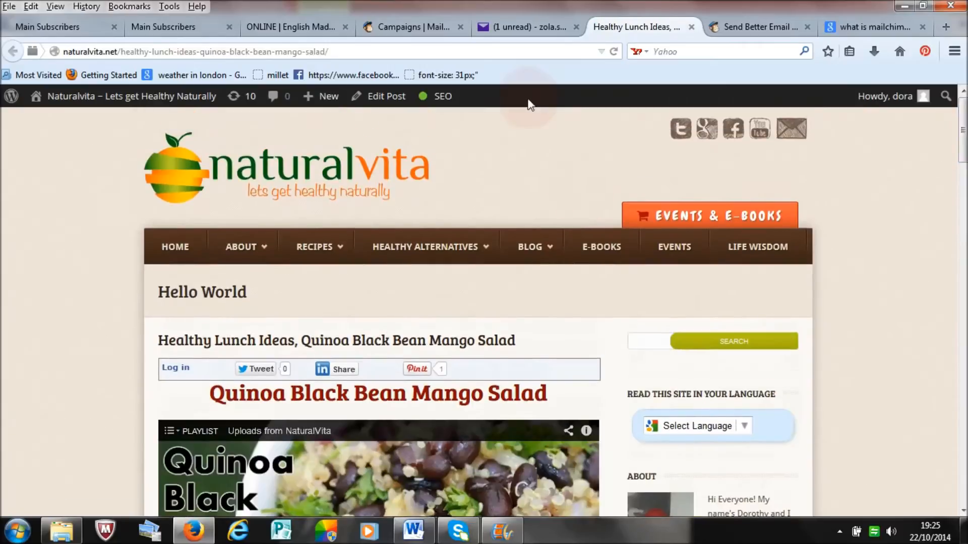
Step: Return to the Yahoo Mail inbox and examine the "[Test] Posts from Naturalvita ~ Lets get Healthy Naturally for 10/22/2014" email
click(518, 28)
drag(760, 323, 760, 296)
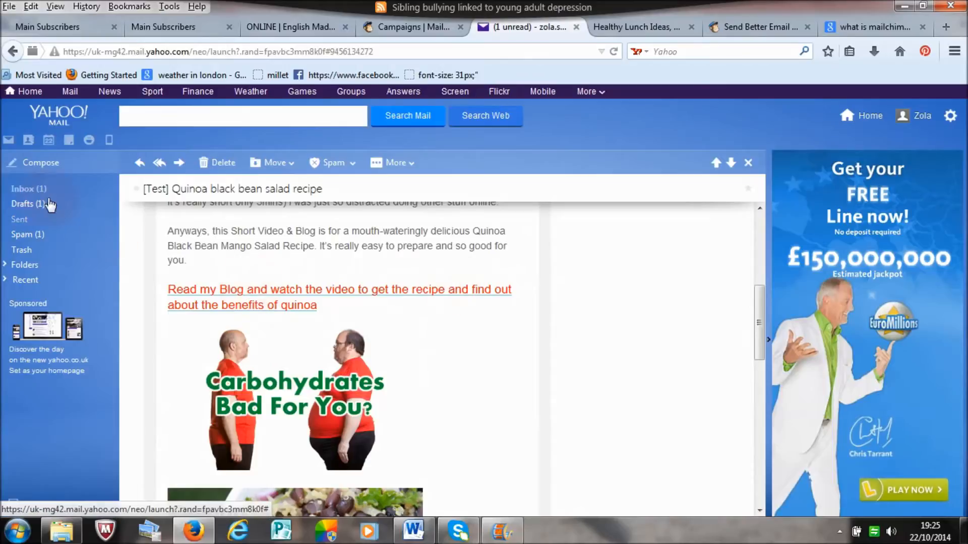
click(20, 190)
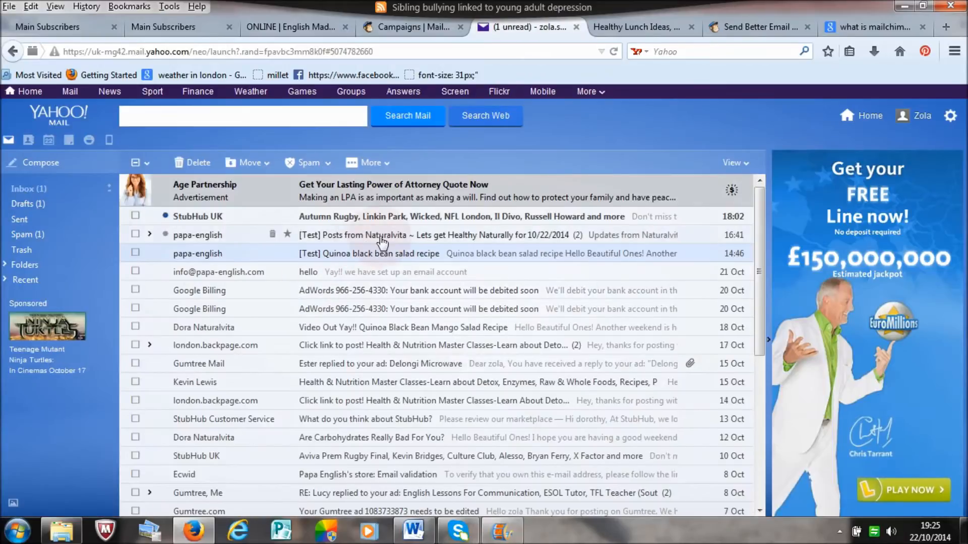
click(382, 243)
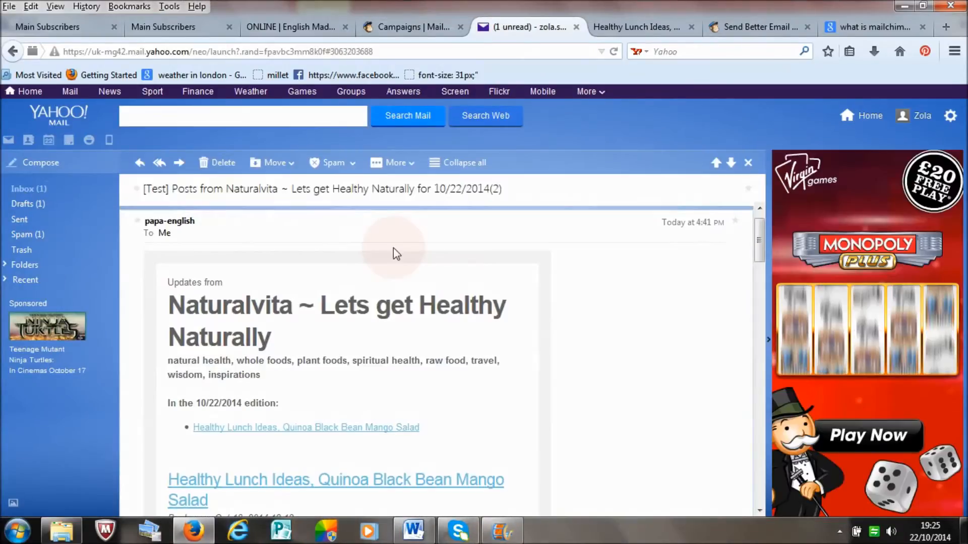
drag(761, 238, 763, 213)
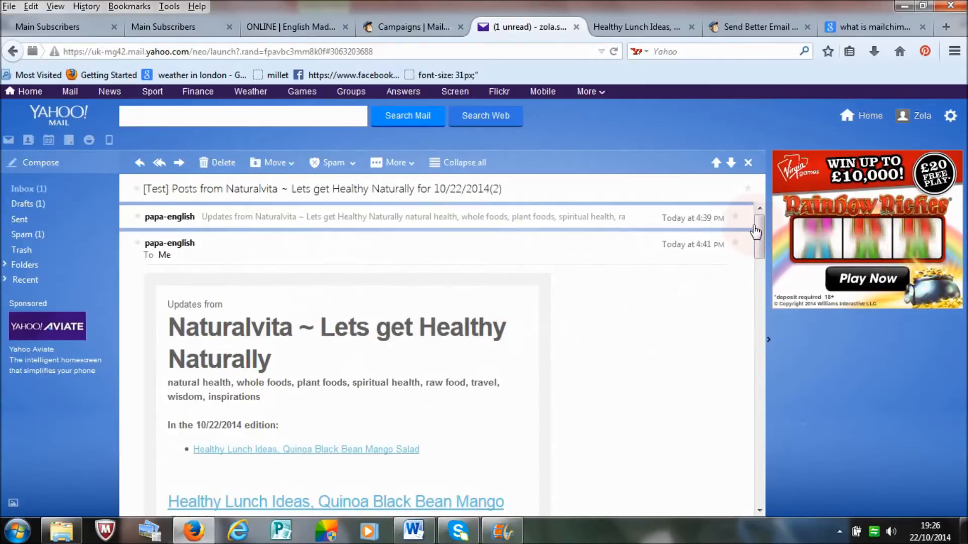
drag(758, 225, 758, 234)
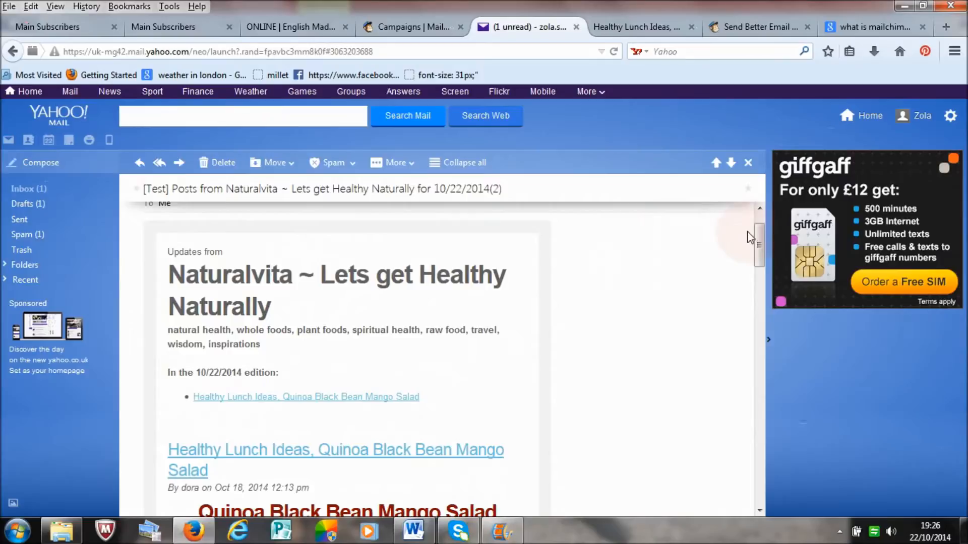
mouse_move(763, 239)
mouse_down()
mouse_move(766, 461)
mouse_move(760, 212)
mouse_up()
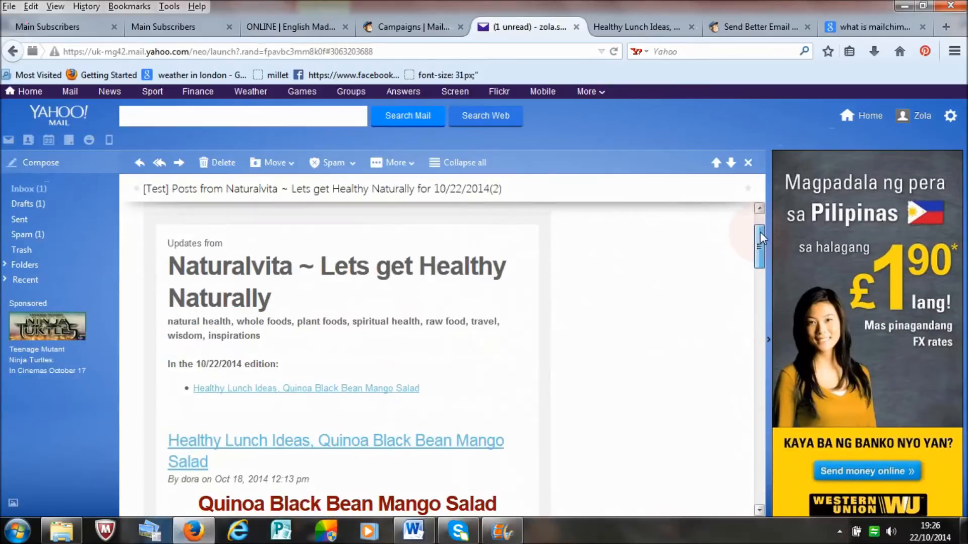
Step: Compare the Quinoa Black Bean Mango Salad blog post with its email version in the Yahoo inbox, and return to the MailChimp campaigns page
click(650, 30)
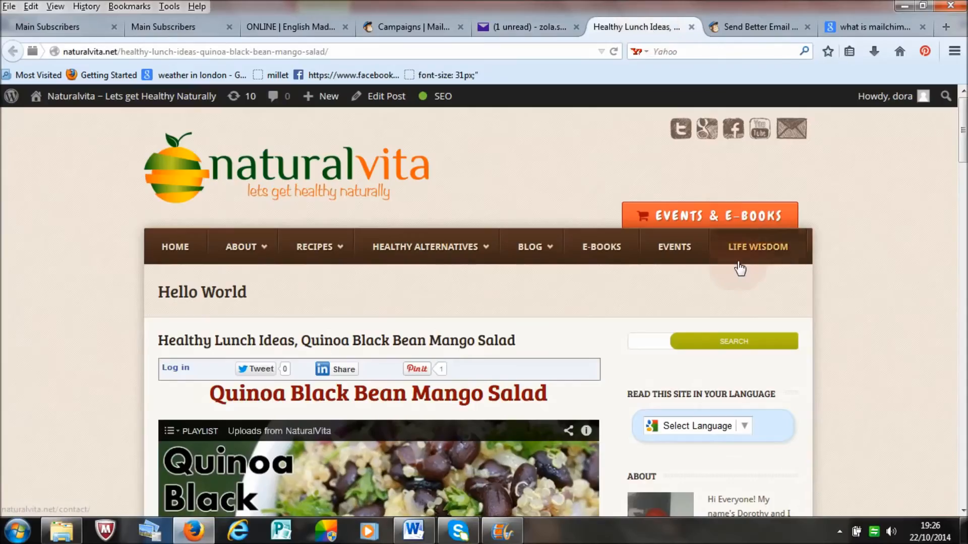
mouse_move(963, 136)
mouse_down()
mouse_move(963, 325)
mouse_move(963, 117)
mouse_up()
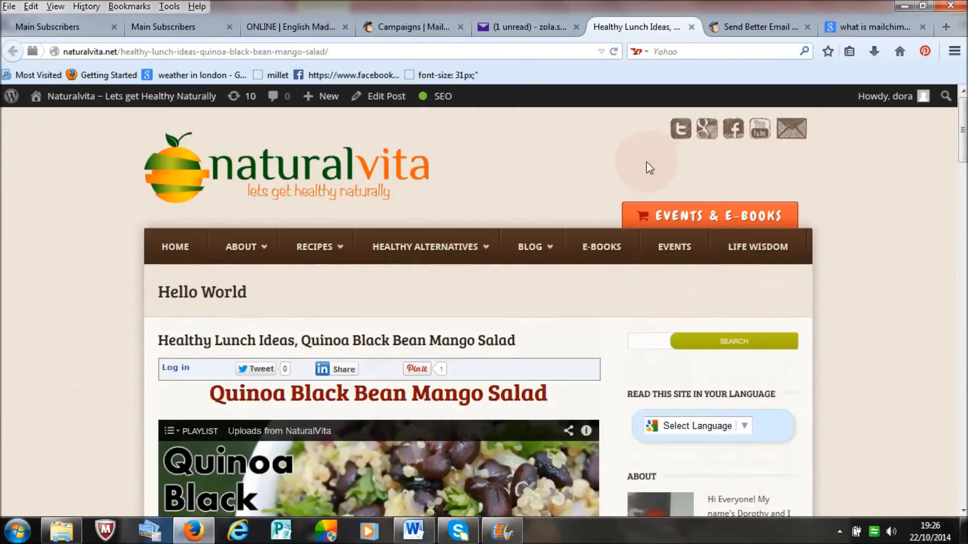
click(527, 26)
scroll(681, 272, down, 5)
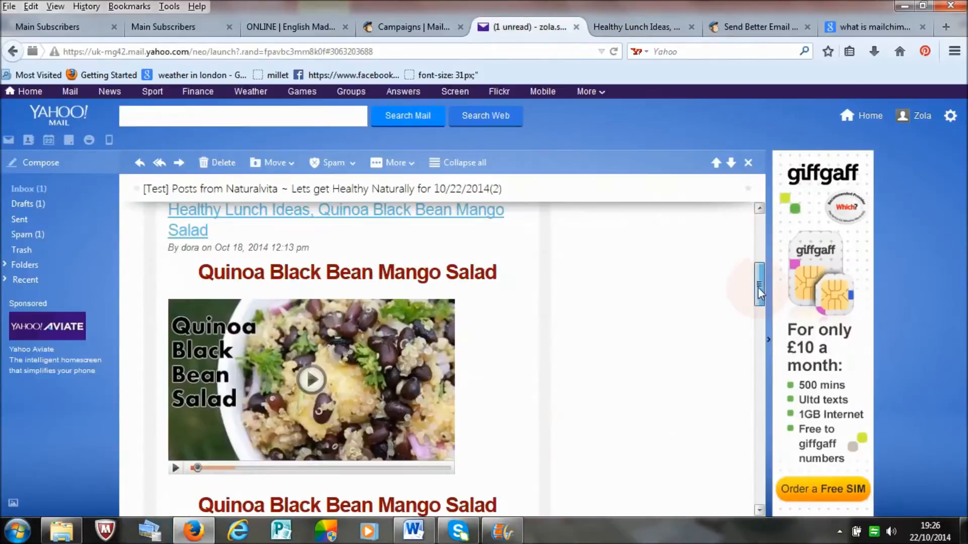
scroll(630, 274, up, 5)
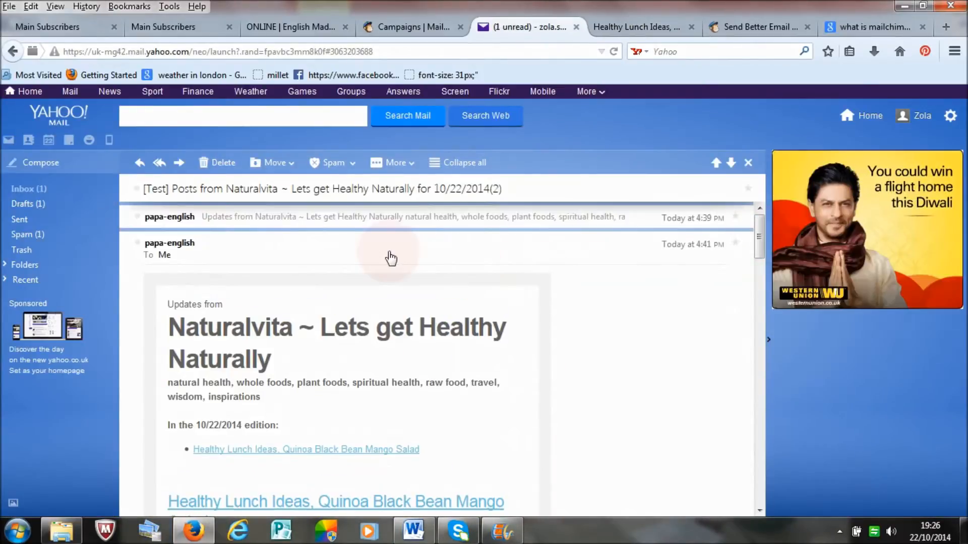
click(408, 29)
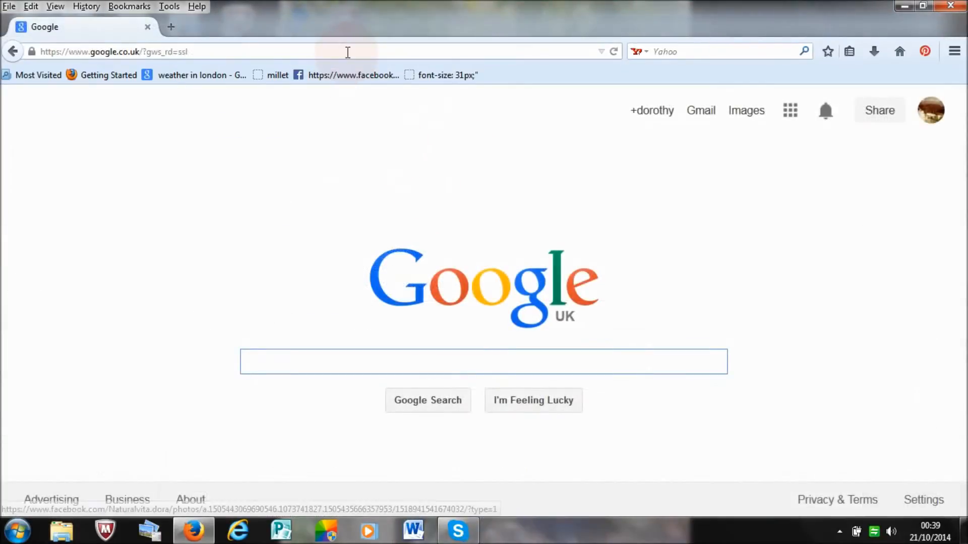
Step: Search Google for "mailchimp", open the MailChimp site from the results and go to its free account signup form
click(348, 52)
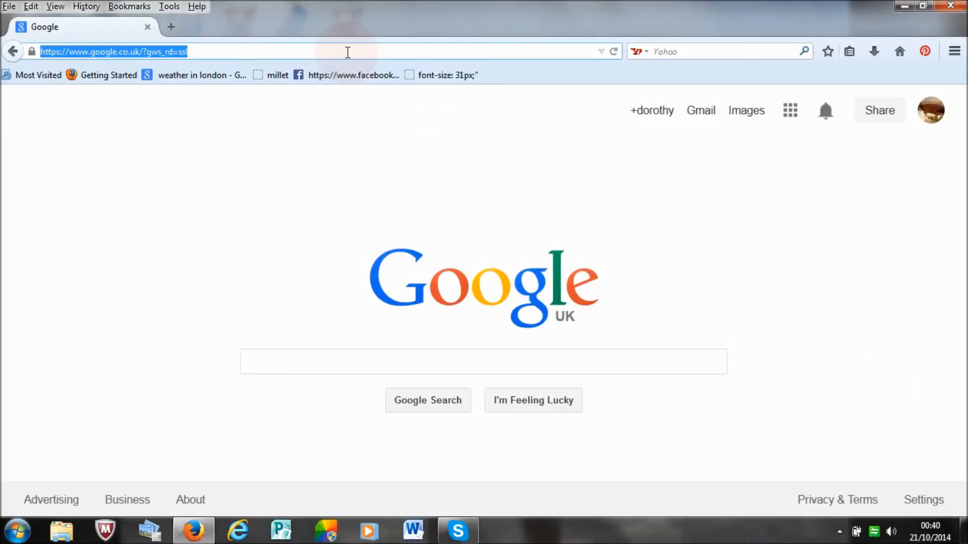
text(google.co.uk/)
key(Return)
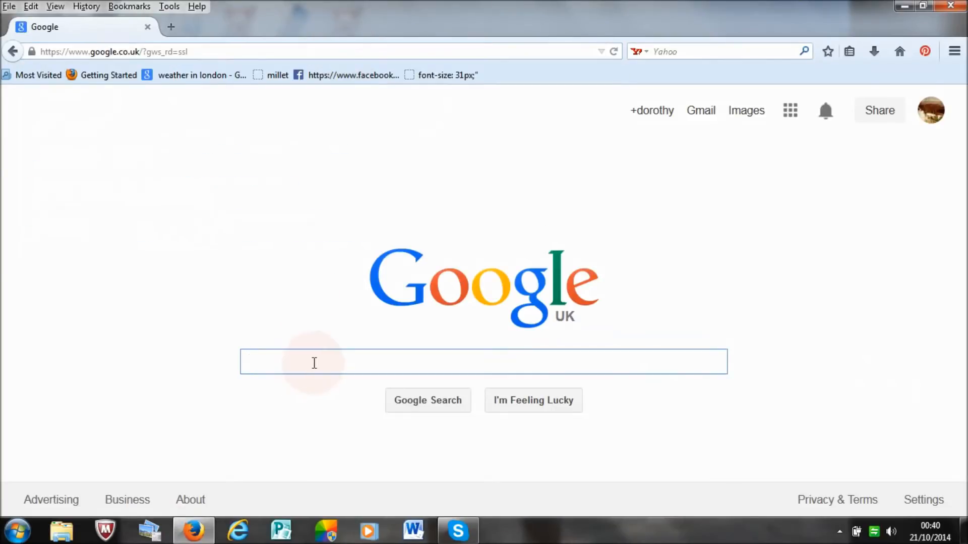
text(mailchimp)
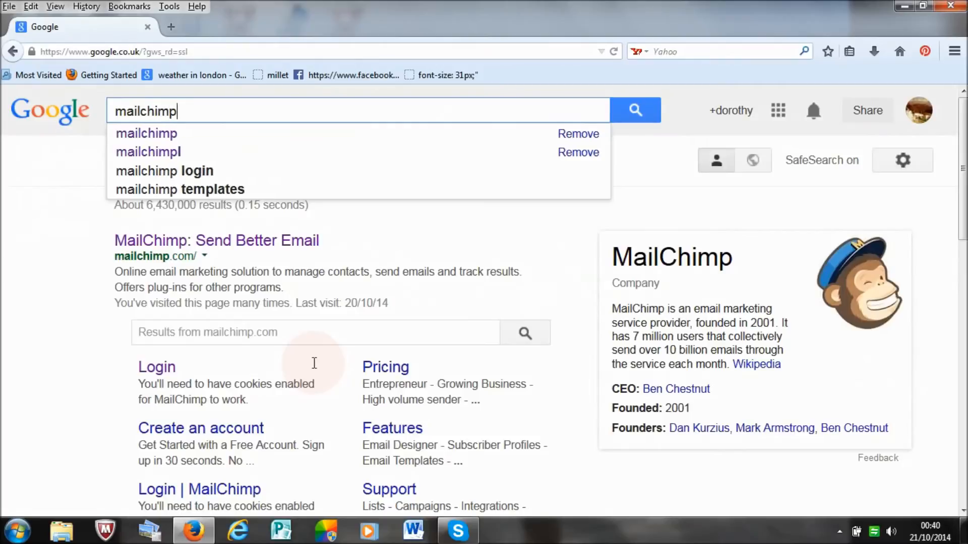
key(Return)
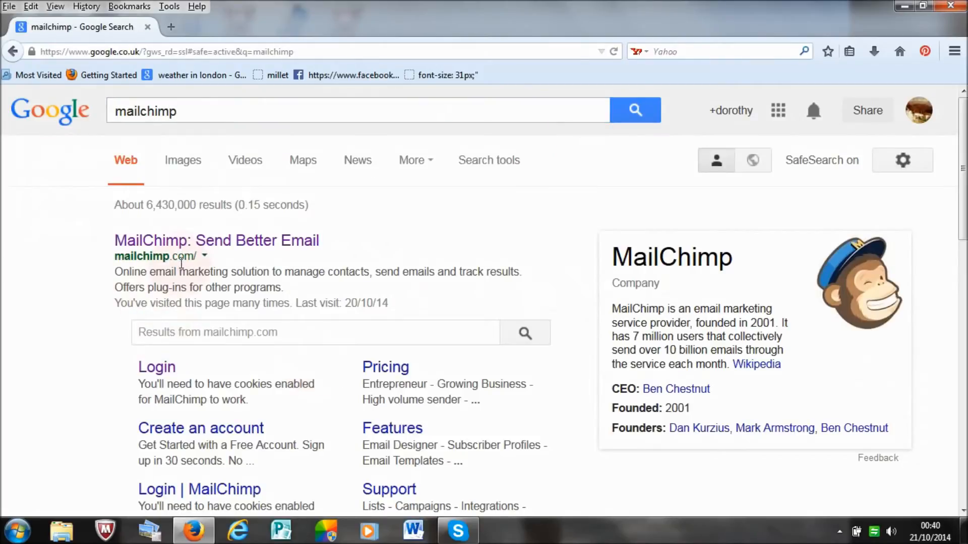
click(268, 243)
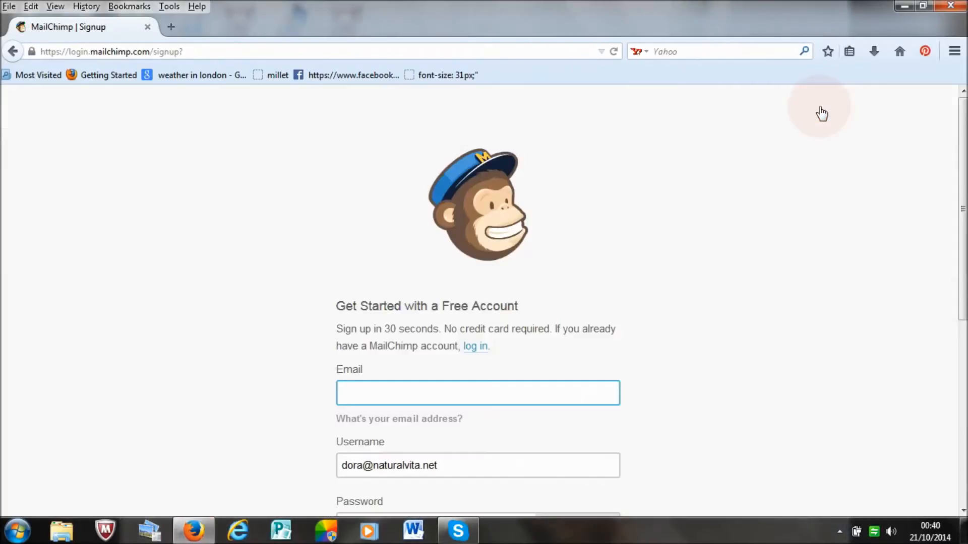
Step: Replace the prefilled signup details with the new account's email, username and password
scroll(635, 267, down, 4)
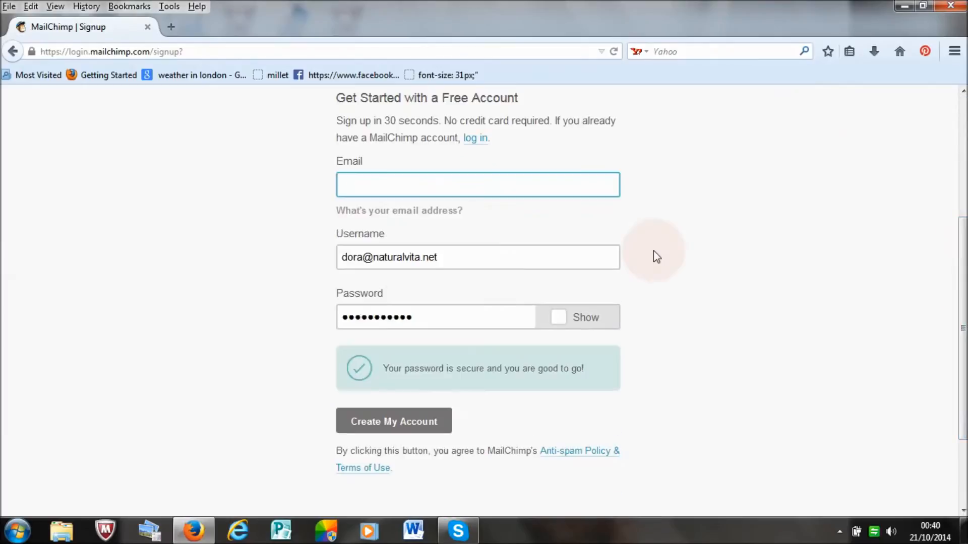
triple_click(449, 263)
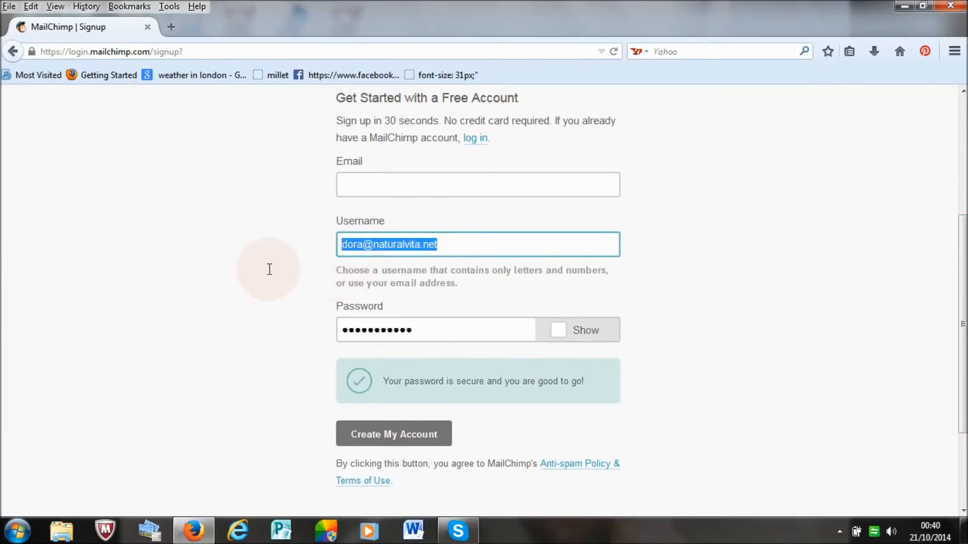
triple_click(432, 332)
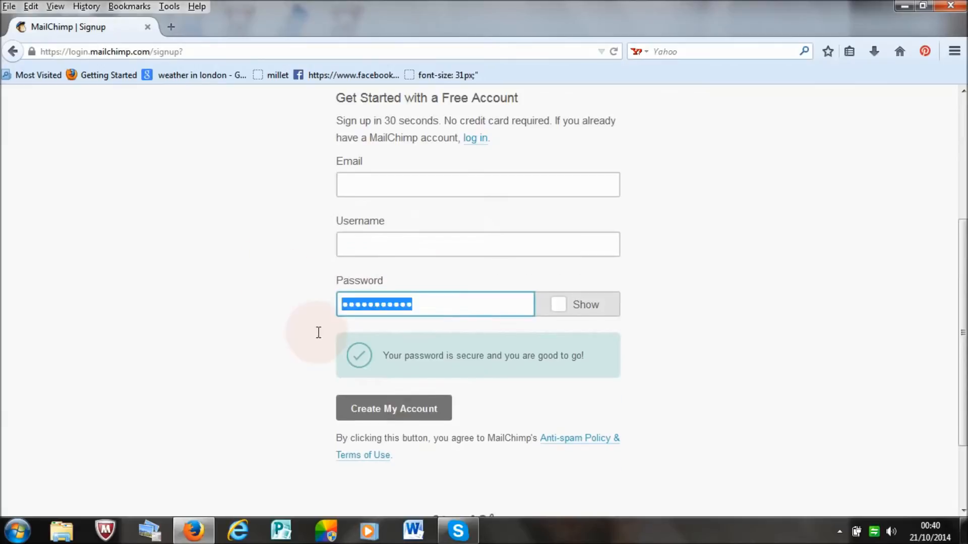
key(BackSpace)
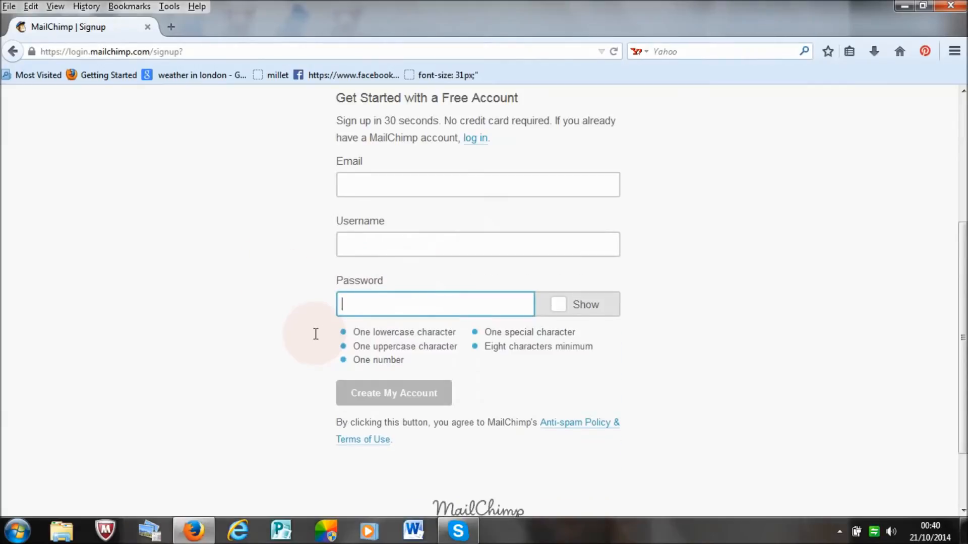
click(381, 194)
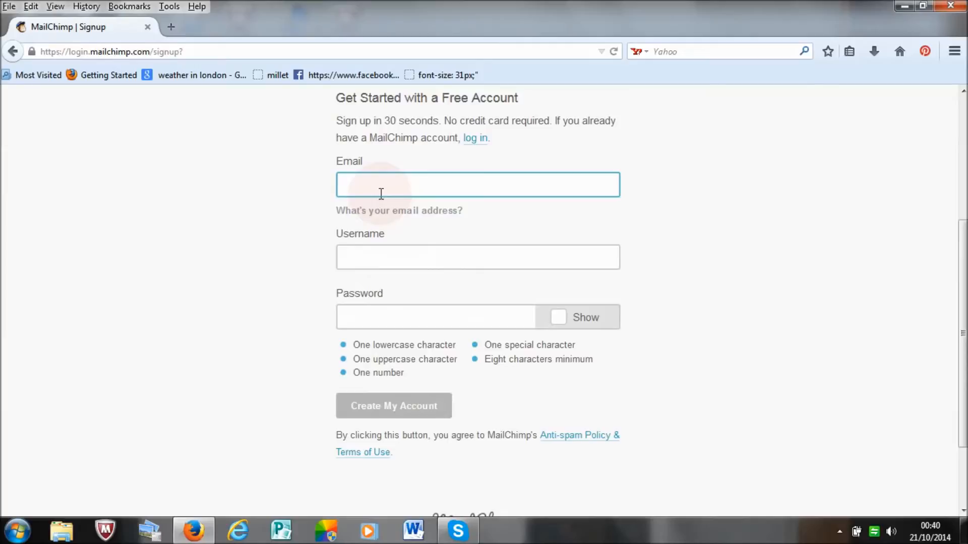
click(401, 309)
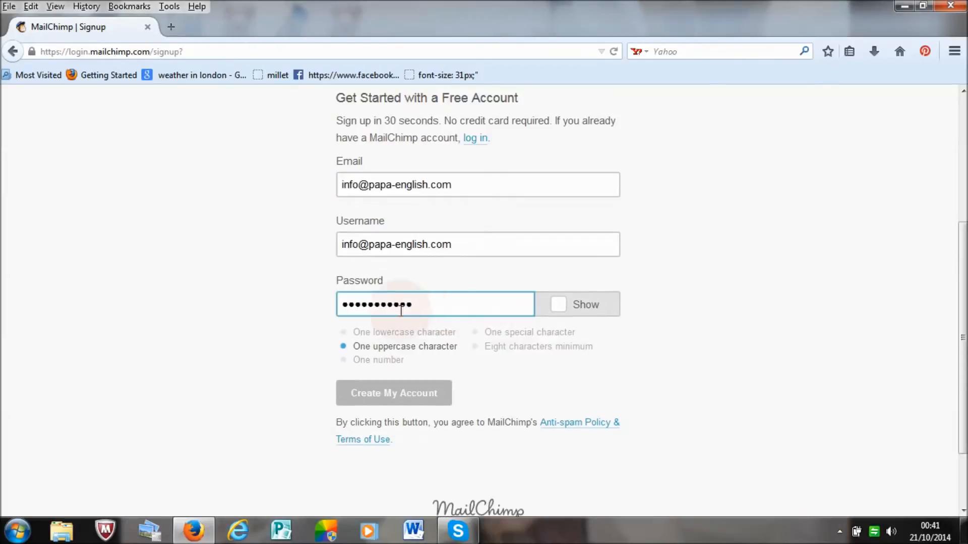
Step: Replace the signup password with one that meets the uppercase requirement and submit the form to create the account
right_click(299, 321)
click(436, 305)
drag(434, 305, 319, 309)
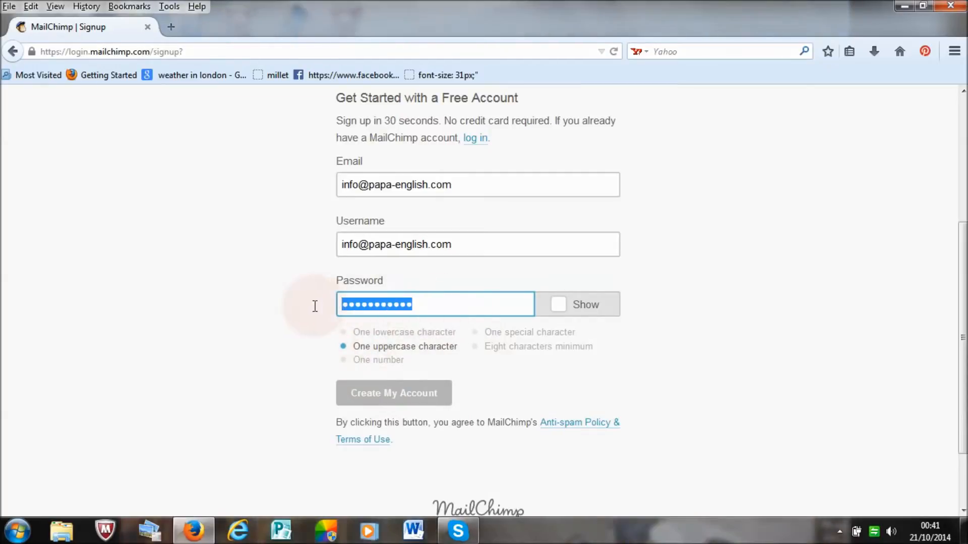
text(P)
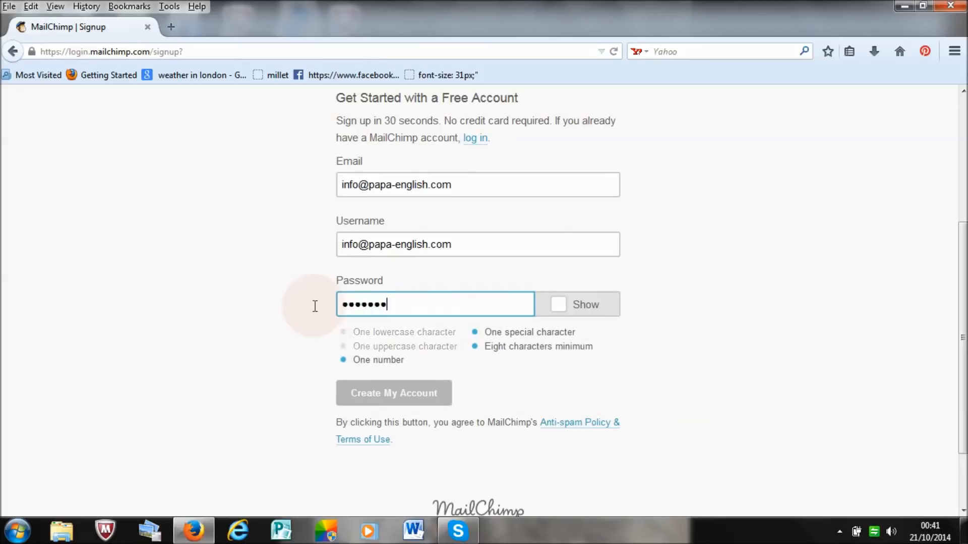
text(1)
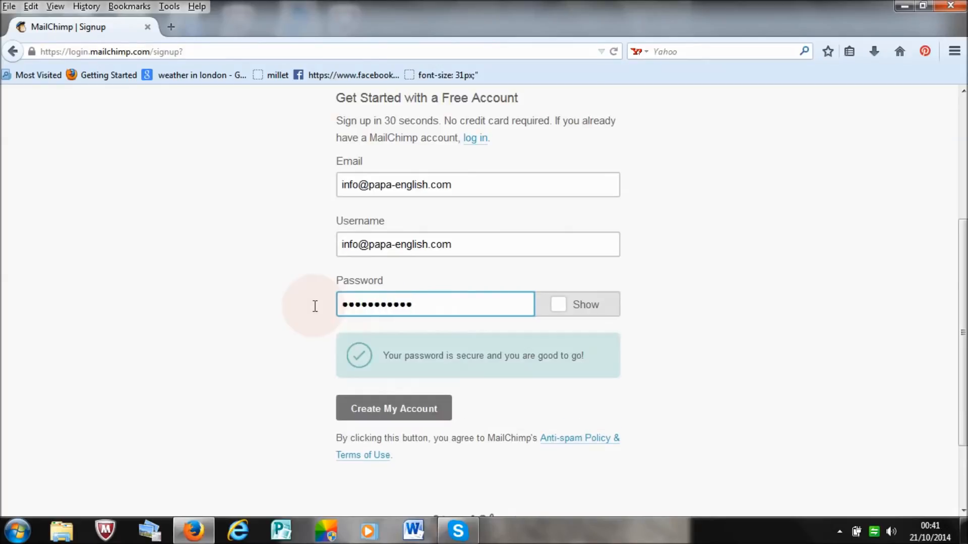
click(388, 413)
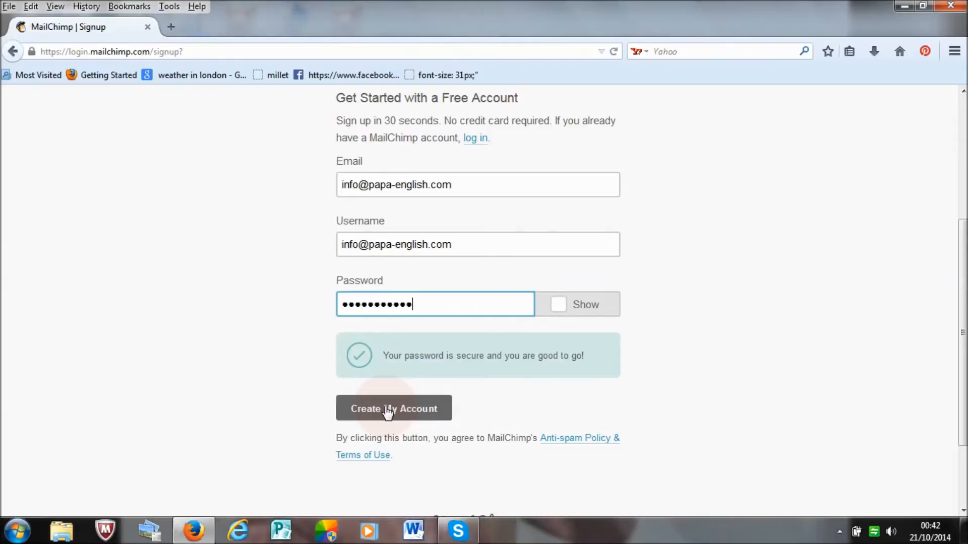
click(388, 413)
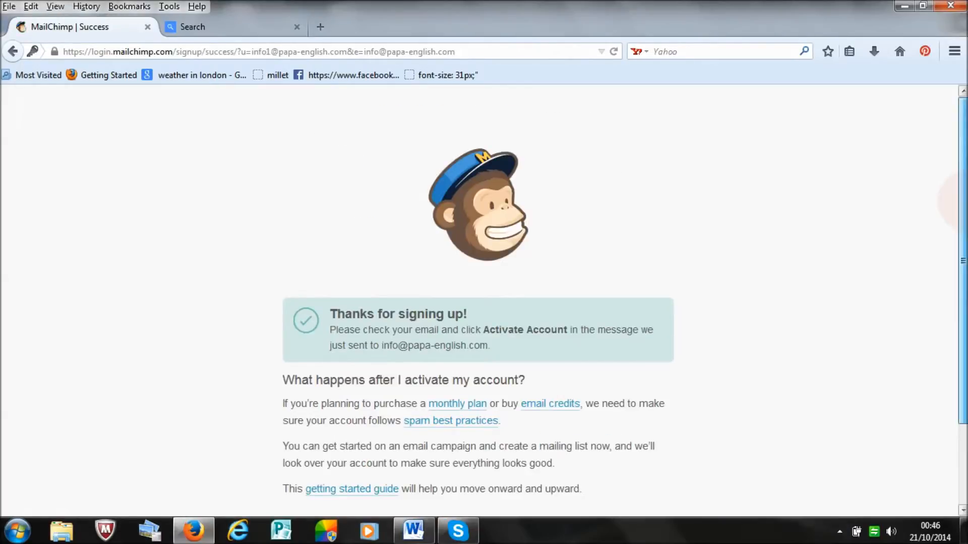
Step: Open the getting started guide from the signup success page, close the duplicate copy and skim the article
scroll(478, 300, down, 3)
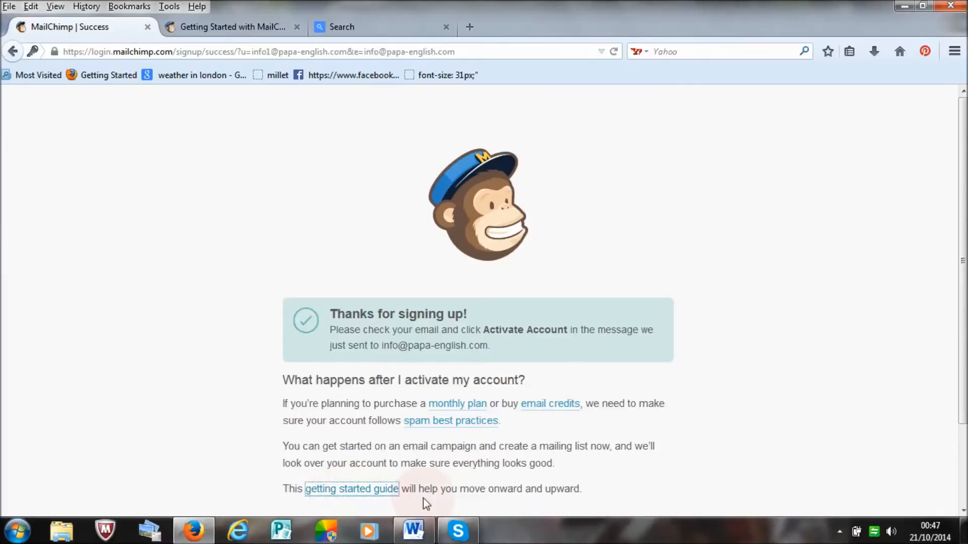
click(332, 489)
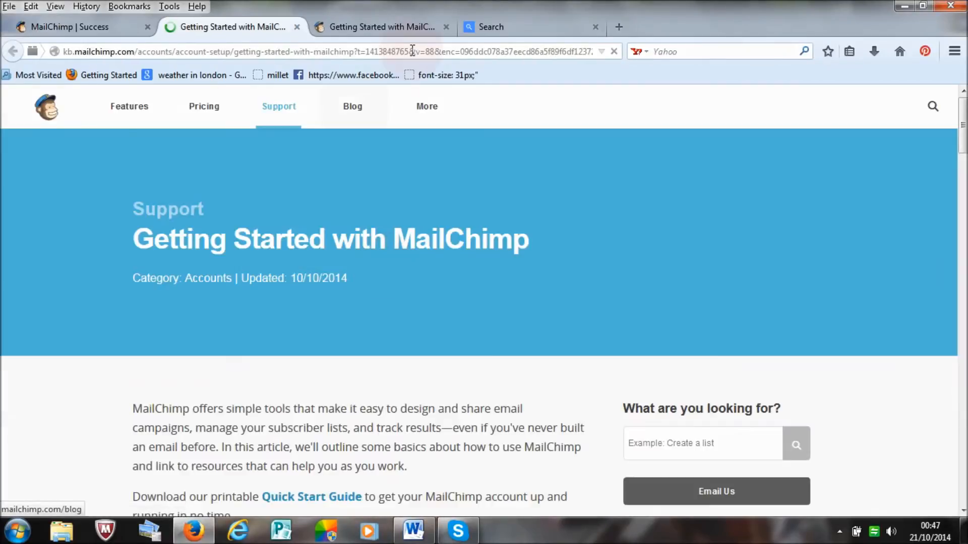
click(445, 27)
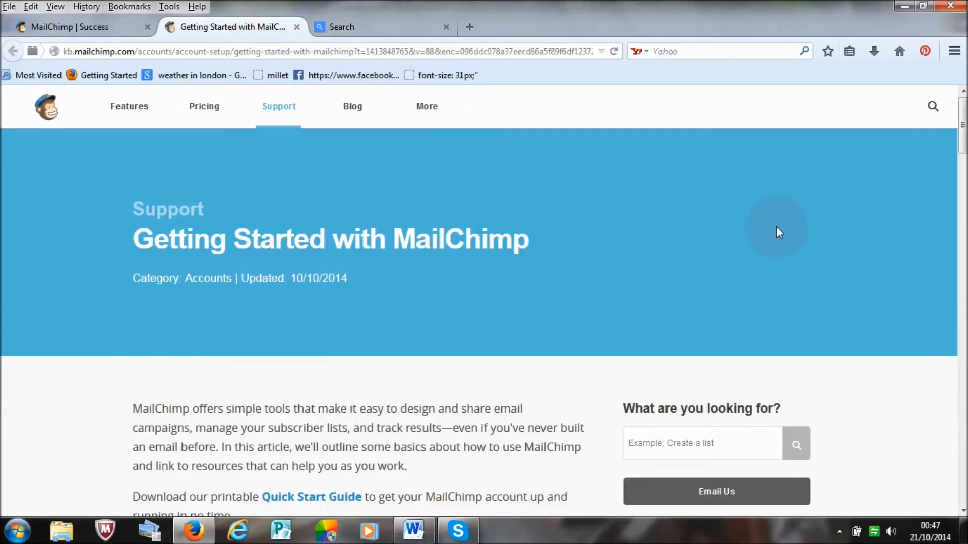
scroll(484, 303, down, 10)
scroll(484, 302, up, 6)
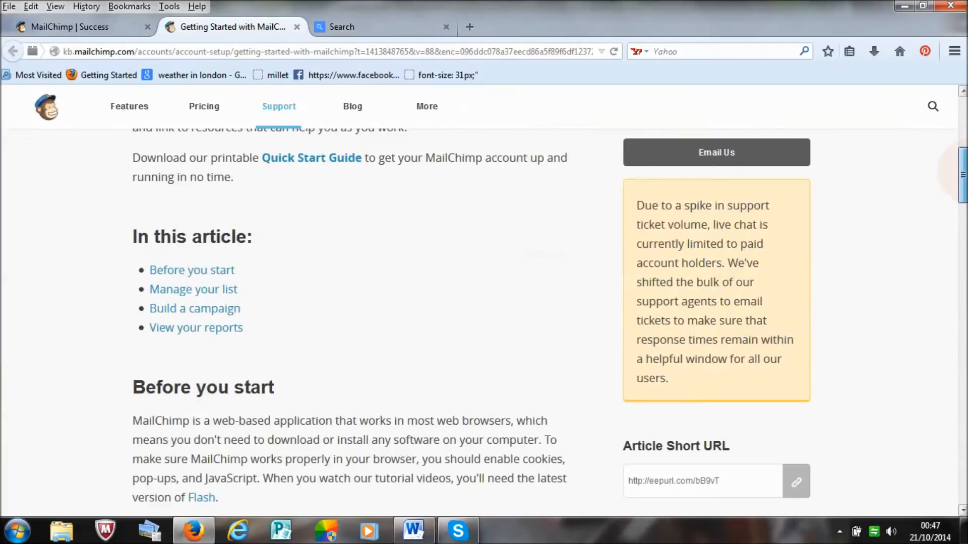
scroll(483, 303, up, 5)
scroll(484, 303, down, 8)
drag(962, 172, 962, 112)
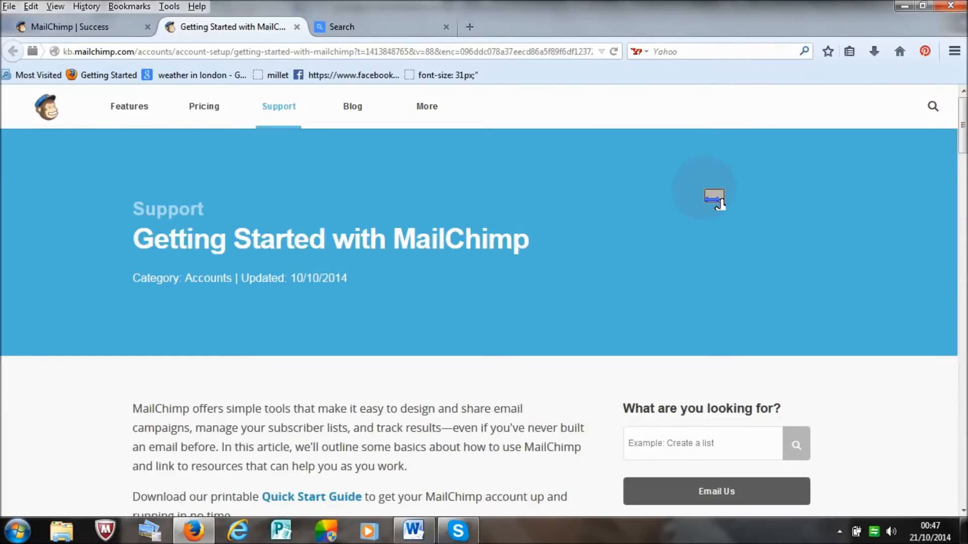
Step: Go to the MailChimp home page, open the login form and replace the prefilled username with the new account's username
click(55, 110)
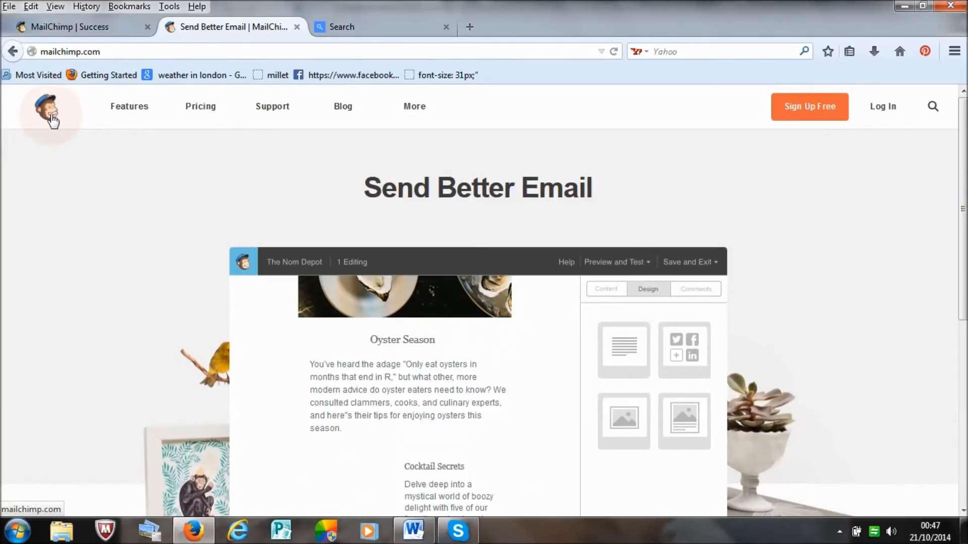
click(879, 108)
click(566, 324)
drag(442, 323, 315, 339)
text(ina)
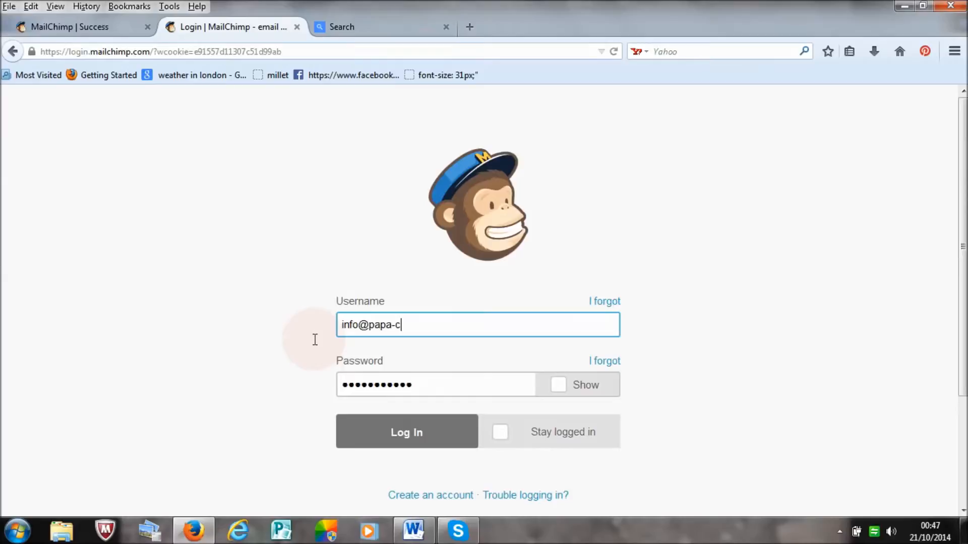
text(nglish.)
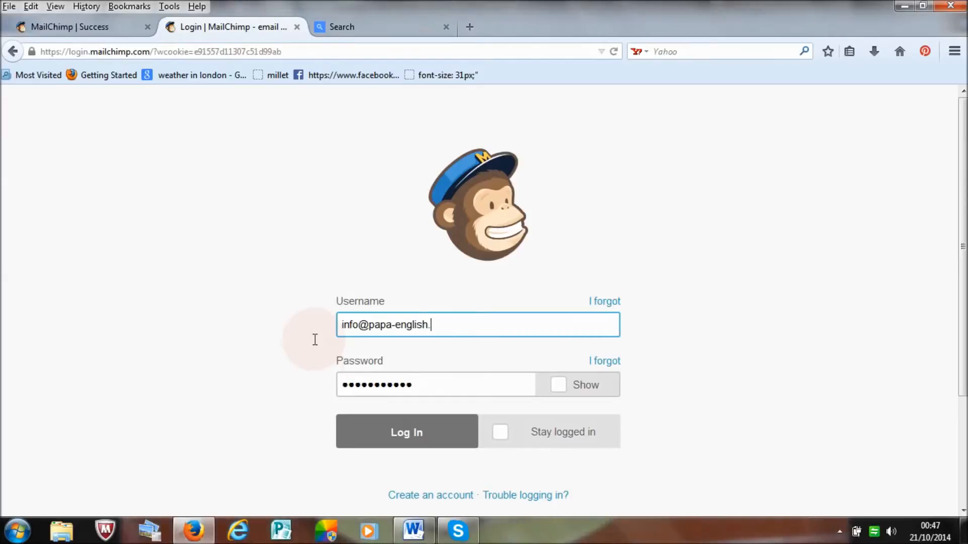
Step: Replace the prefilled login password with the new account's password and submit the login
click(443, 382)
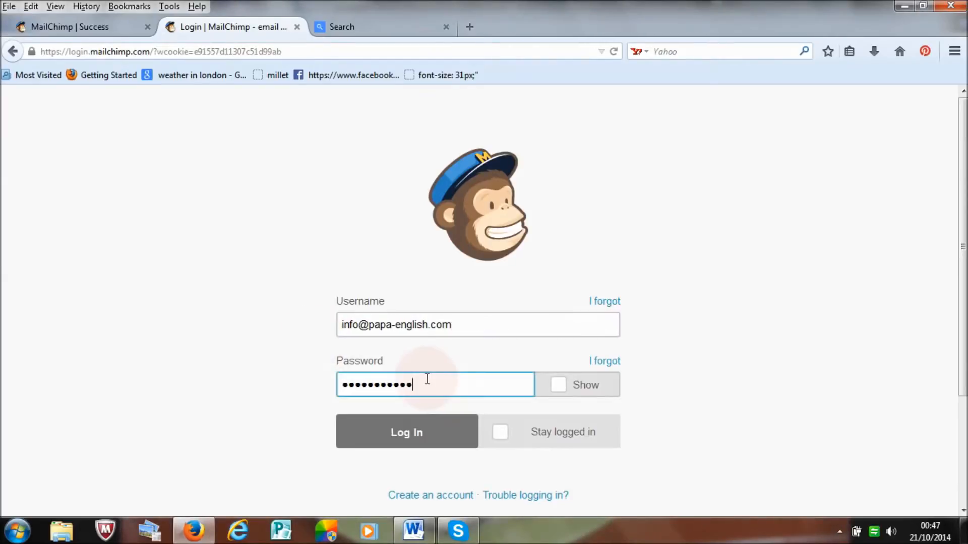
drag(426, 378, 290, 404)
key(Return)
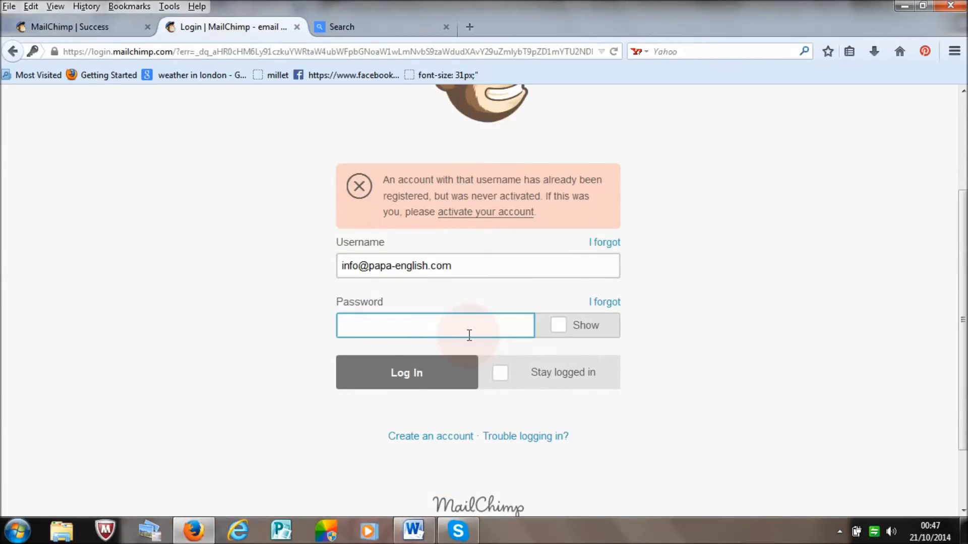
Step: Follow the account activation link, enter the reCAPTCHA phrase and confirm the signup
click(472, 213)
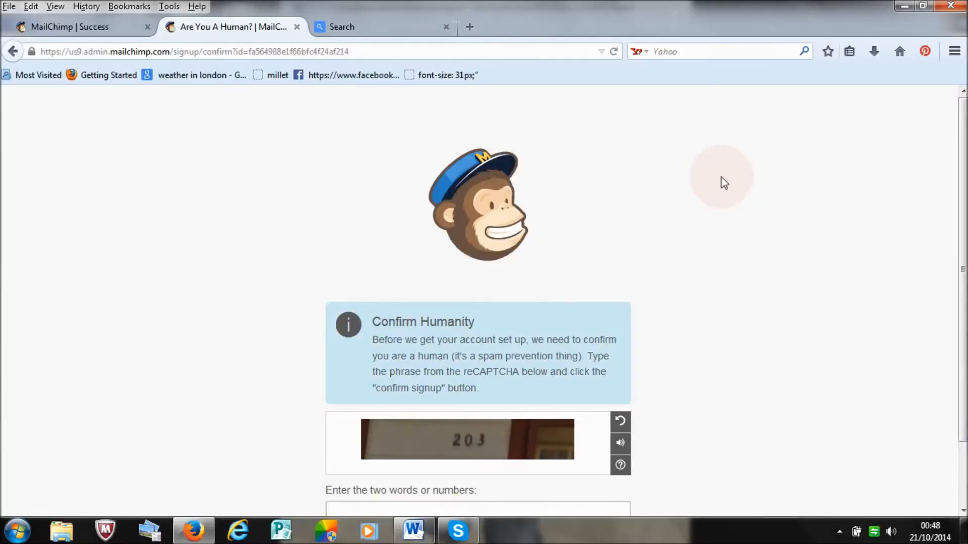
scroll(948, 201, down, 3)
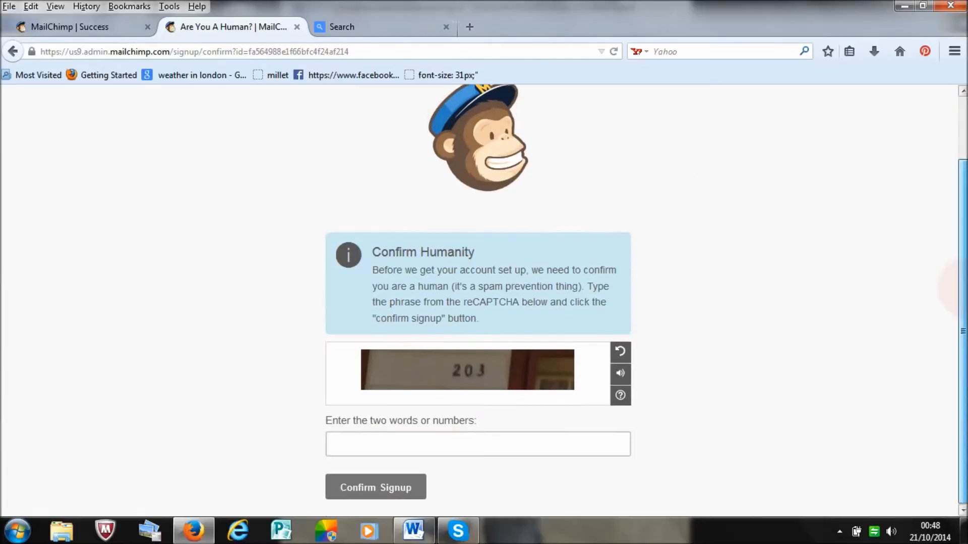
click(543, 444)
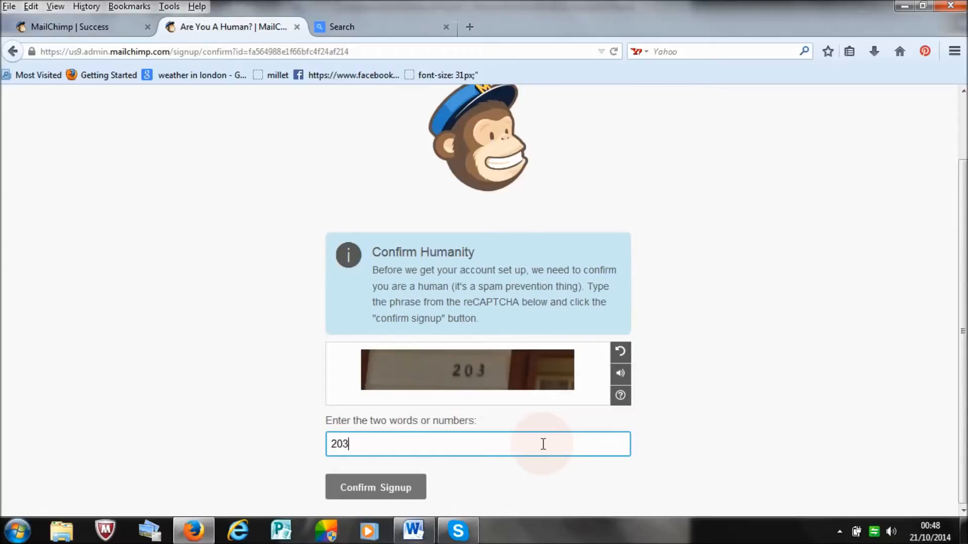
click(378, 488)
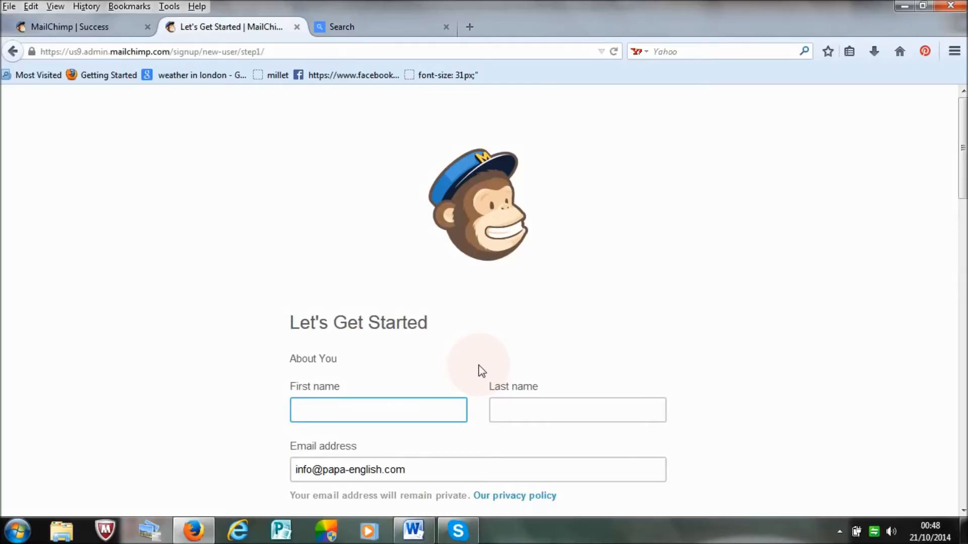
Step: Fill in the account holder's last name under About You
click(534, 419)
text(english)
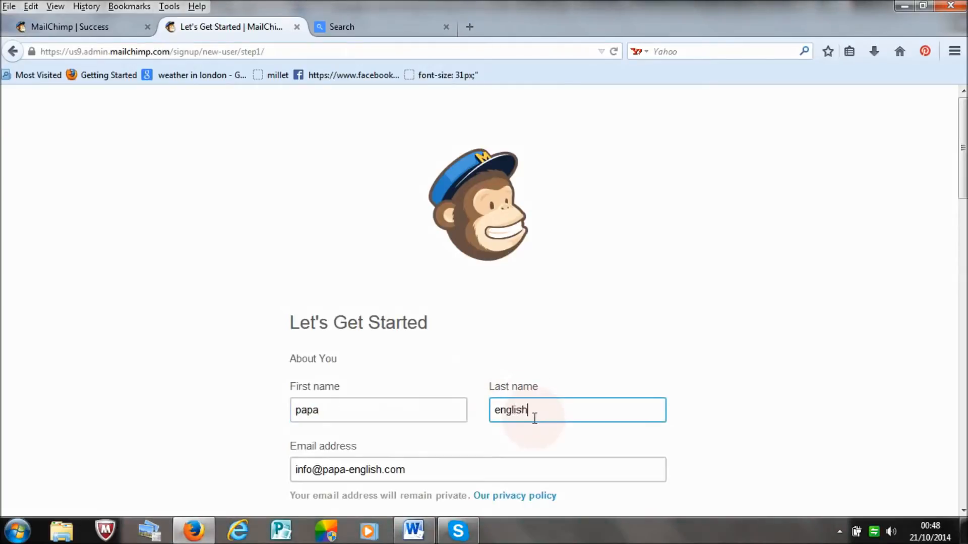
Step: Answer the organization questions with 1-5 people, less than 1 year old, no email list to import and no client setup
scroll(582, 373, down, 4)
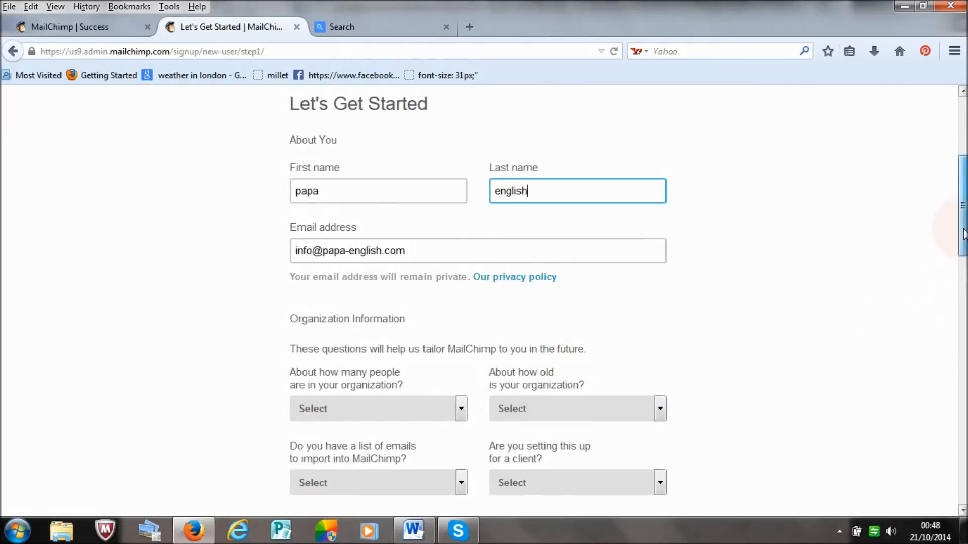
drag(962, 232, 963, 277)
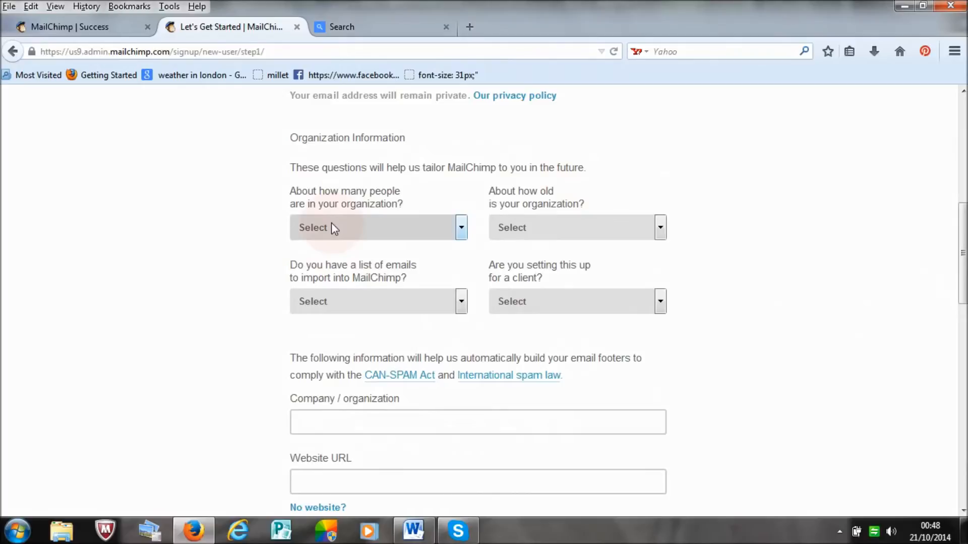
click(462, 230)
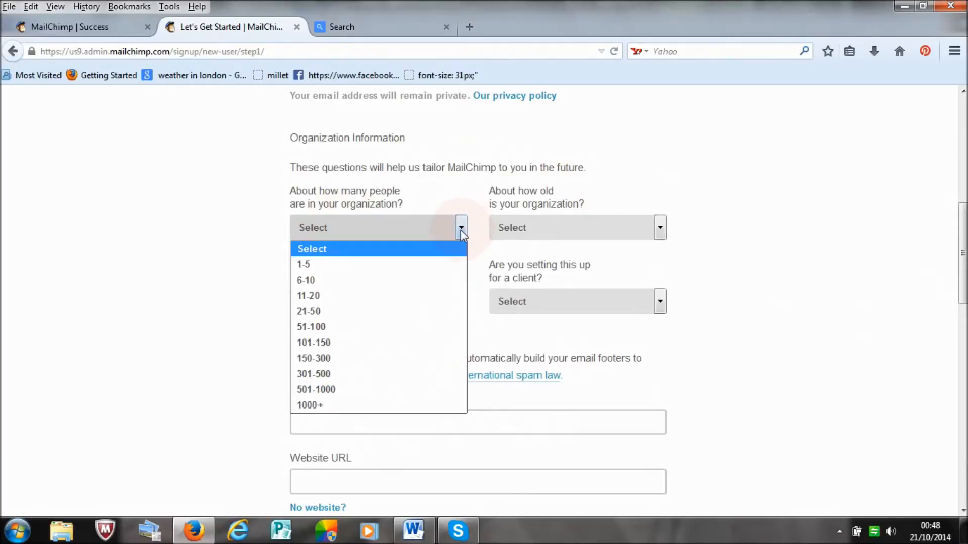
click(436, 265)
click(661, 231)
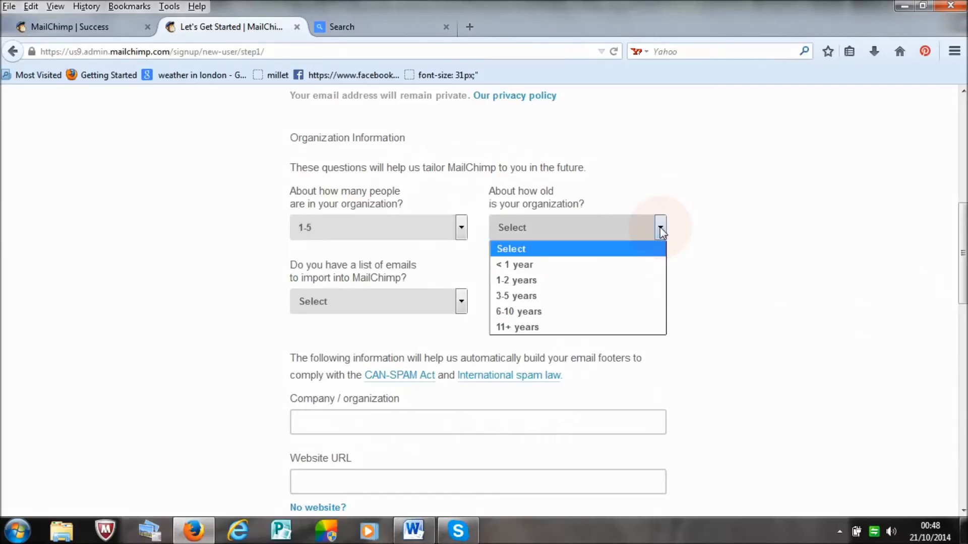
click(643, 265)
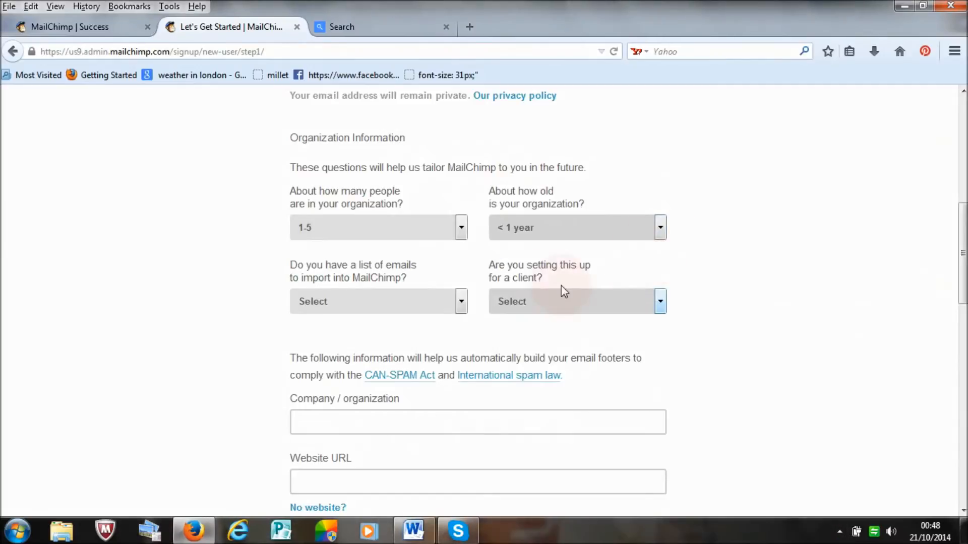
click(465, 305)
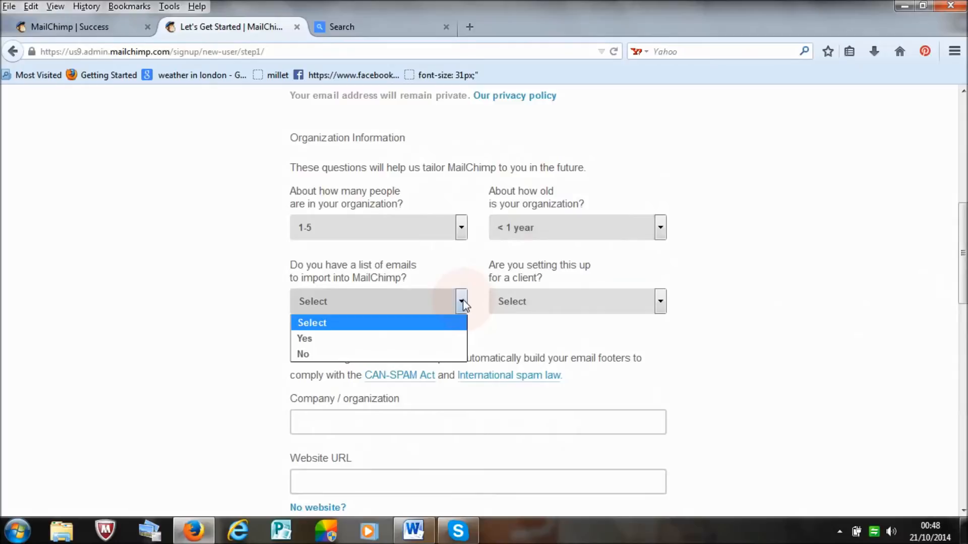
click(443, 355)
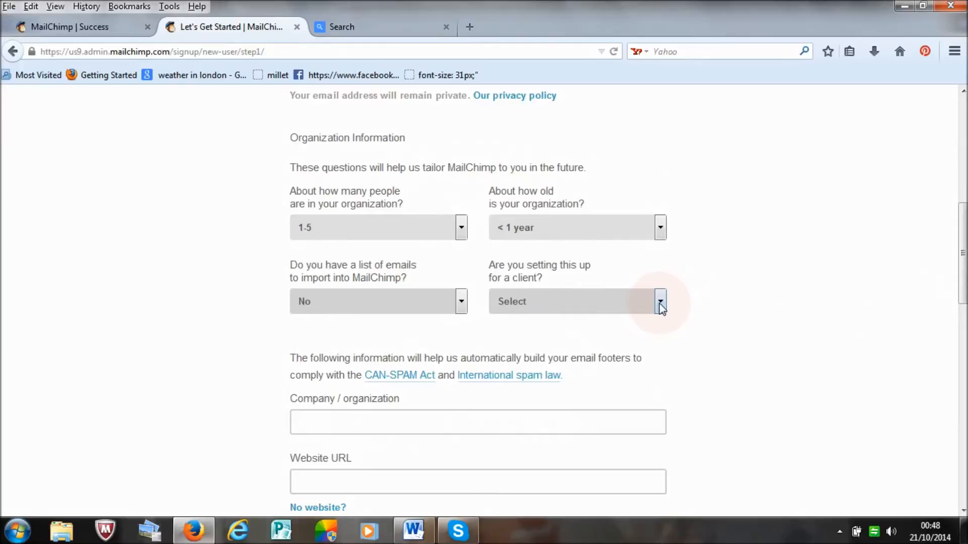
click(660, 304)
click(650, 354)
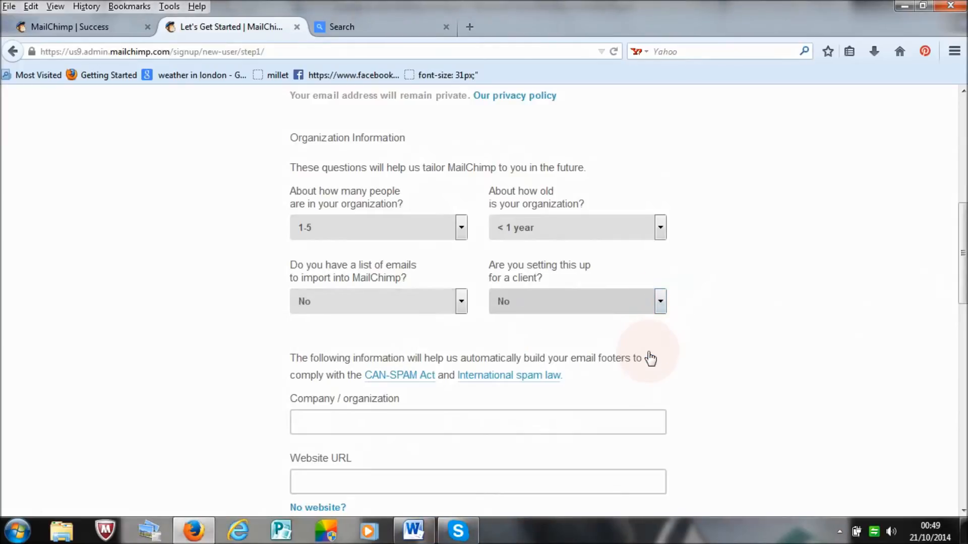
Step: Enter papa-english as the company/organization and papa-english.com as the website URL
drag(960, 252, 961, 316)
click(449, 230)
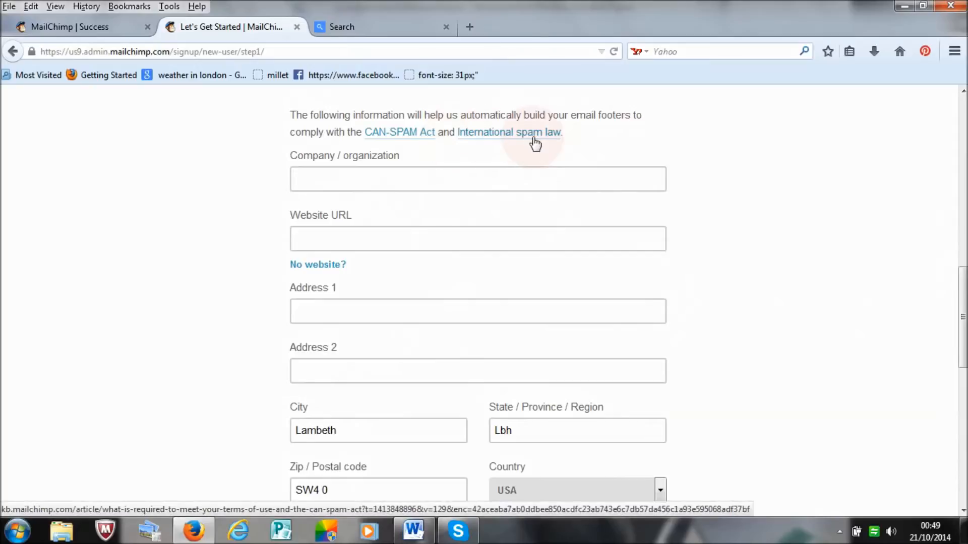
click(411, 177)
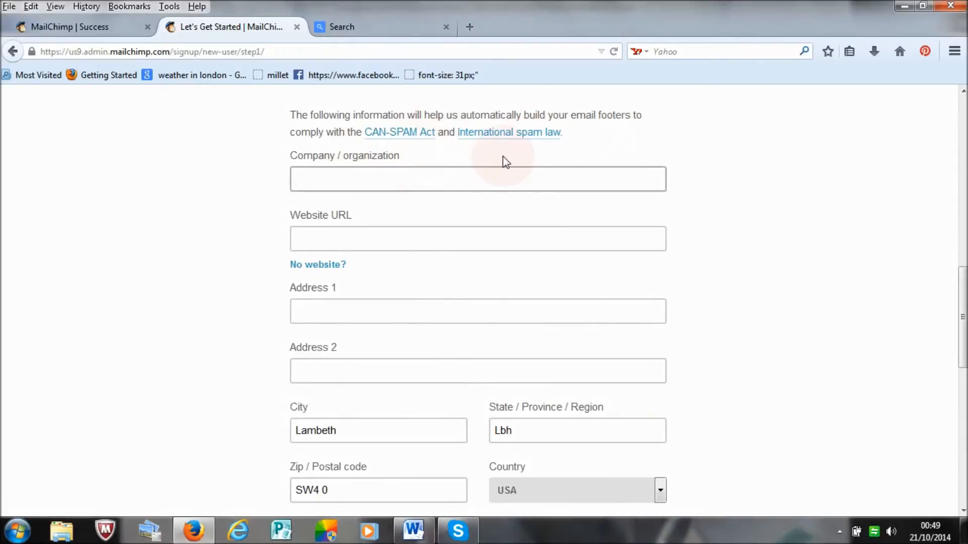
click(451, 185)
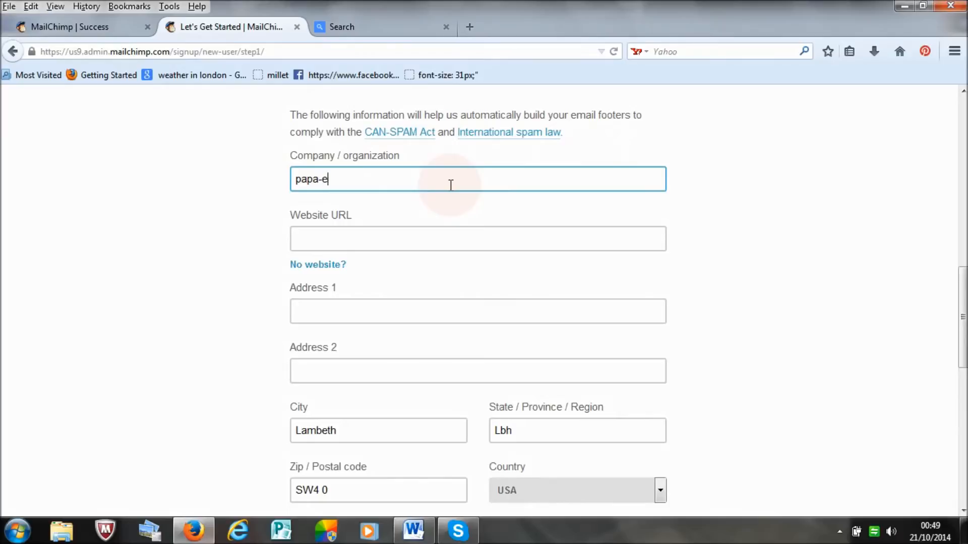
text(papa-english)
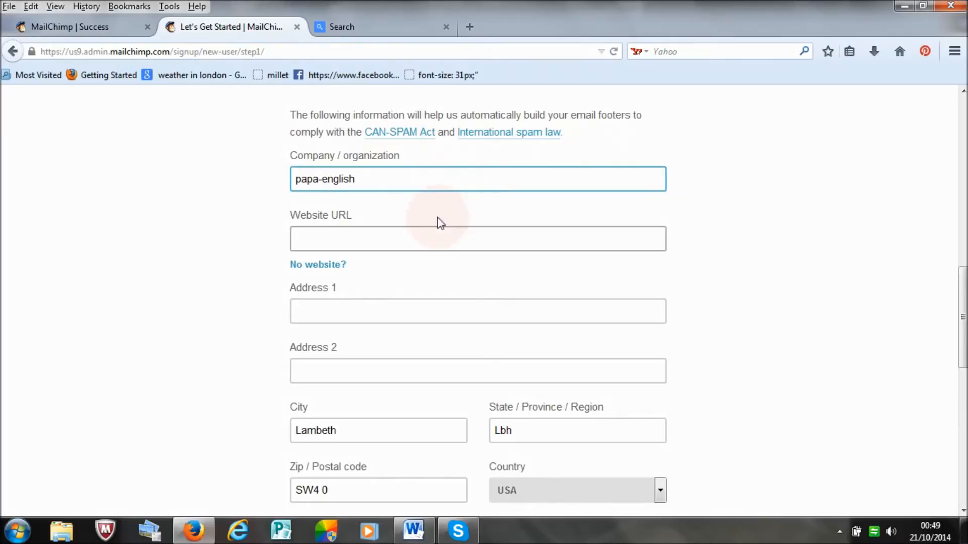
click(430, 240)
text(w)
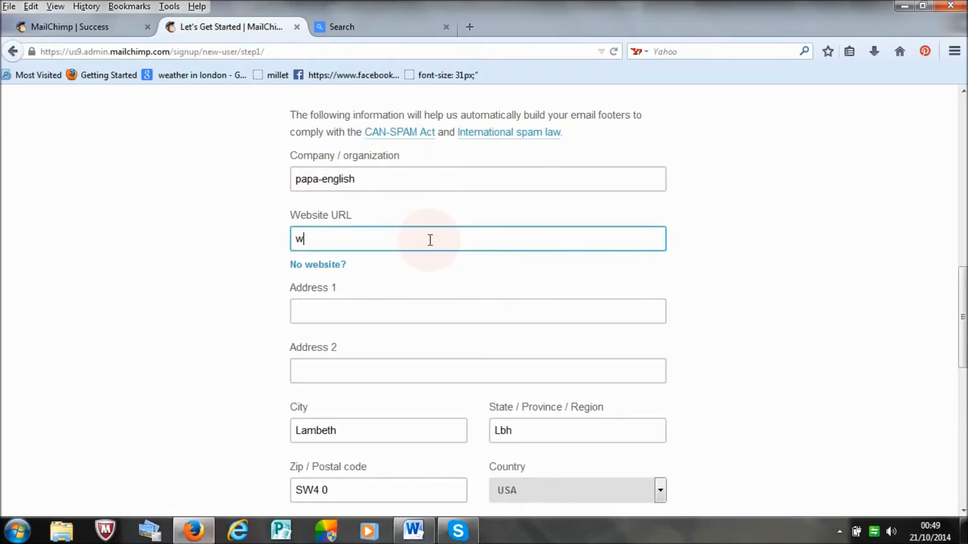
key(BackSpace)
text(papa-english.com)
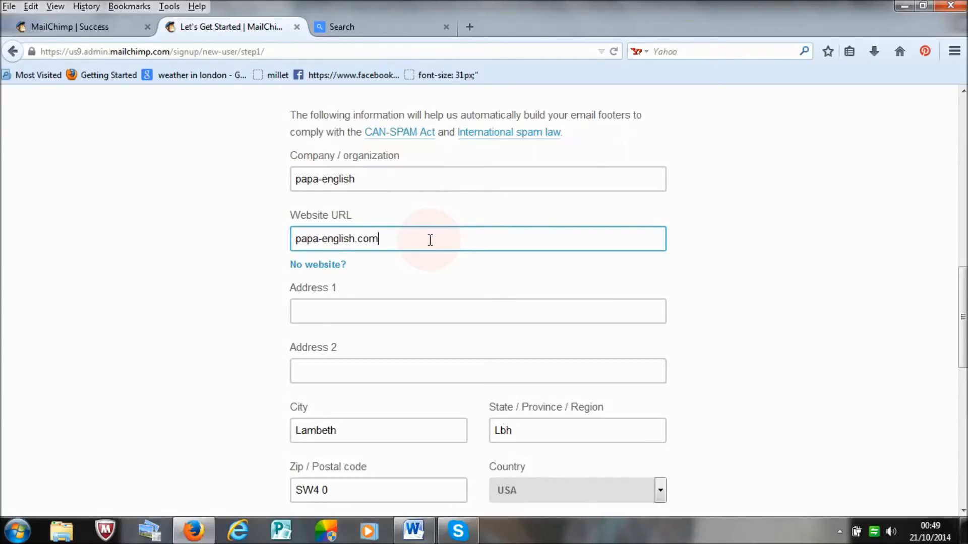
click(399, 313)
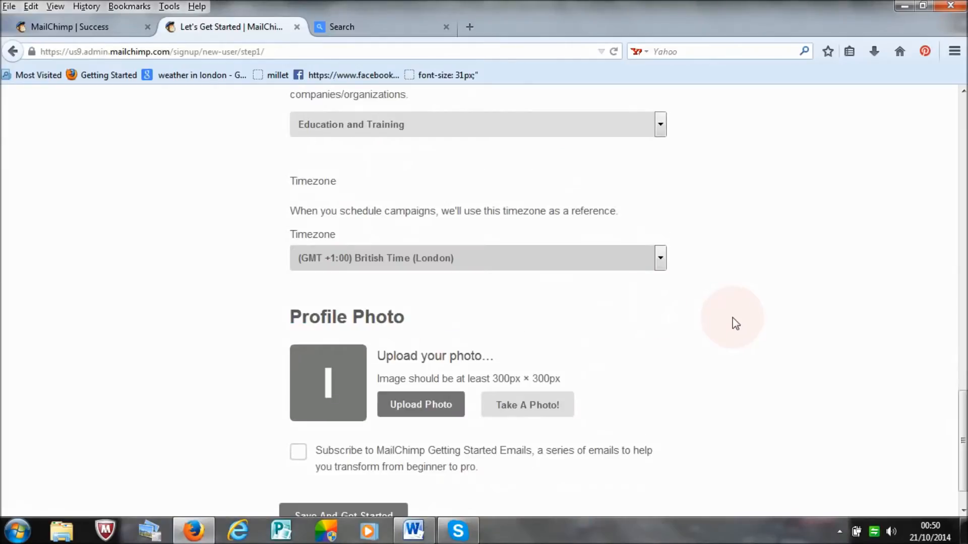
Step: Review the industry, timezone and profile photo sections, and save the account setup without subscribing to the Getting Started Emails
drag(962, 415, 961, 212)
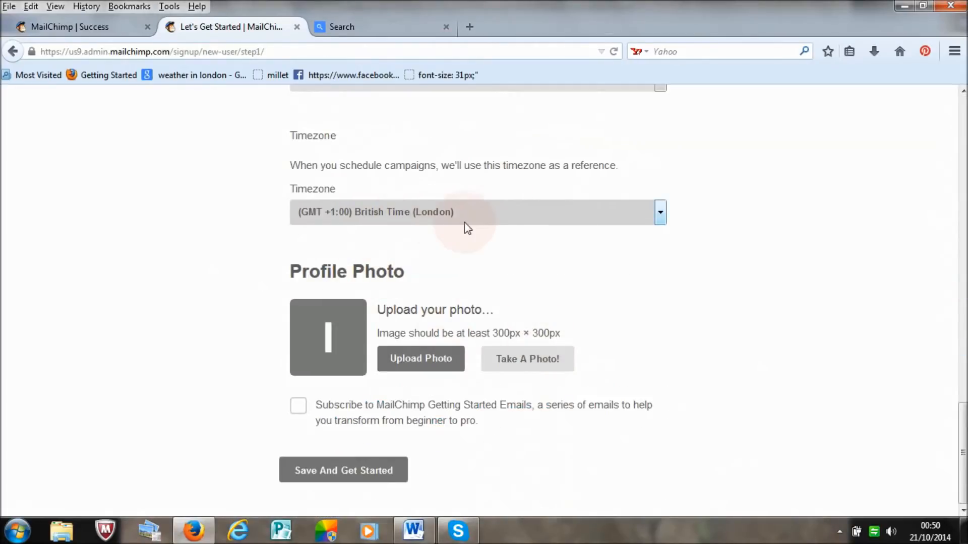
drag(967, 435, 967, 422)
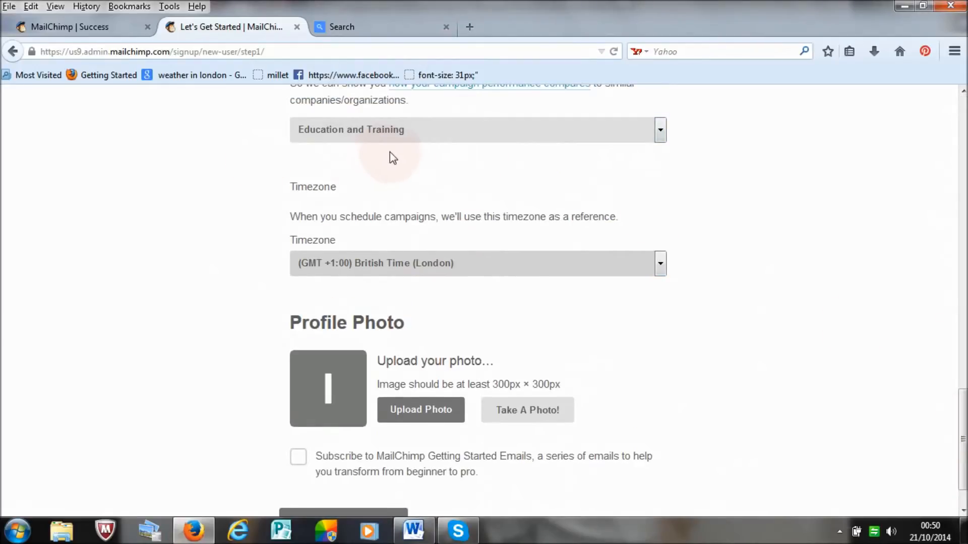
drag(966, 442, 962, 456)
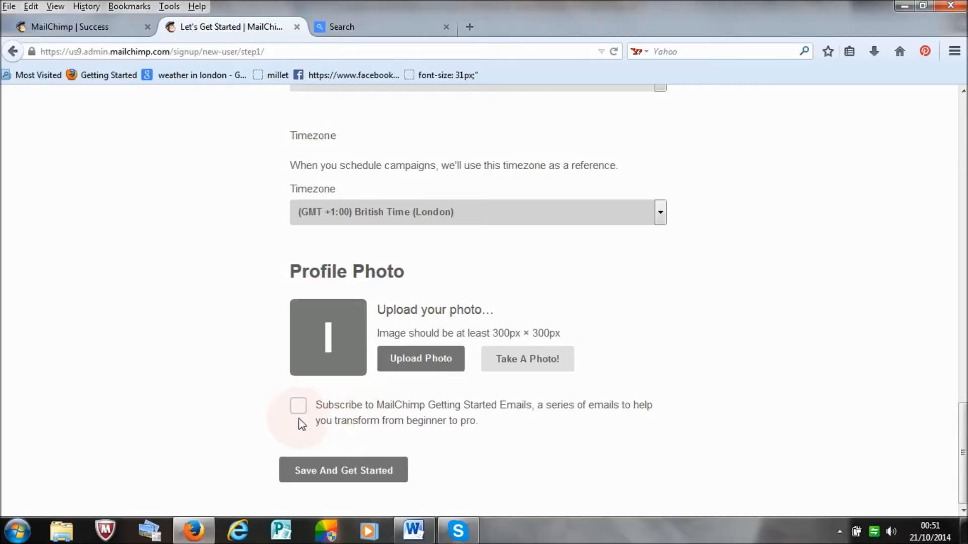
click(329, 477)
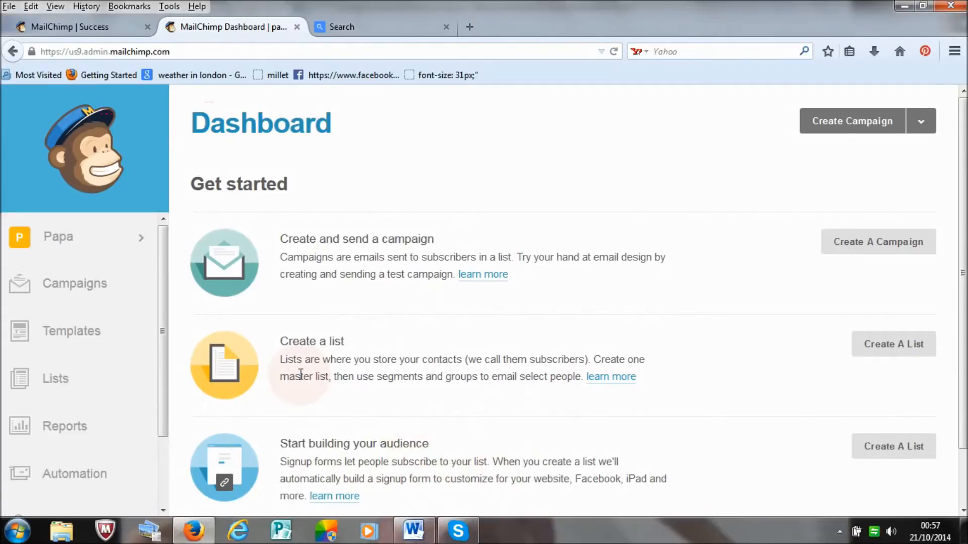
Step: Start a new subscriber list and name it Main Subscribers
click(55, 381)
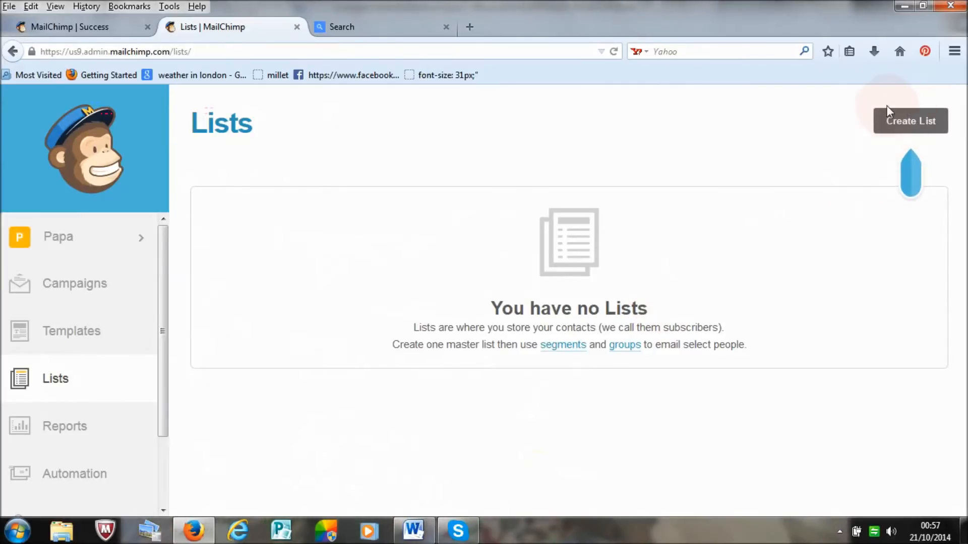
click(924, 126)
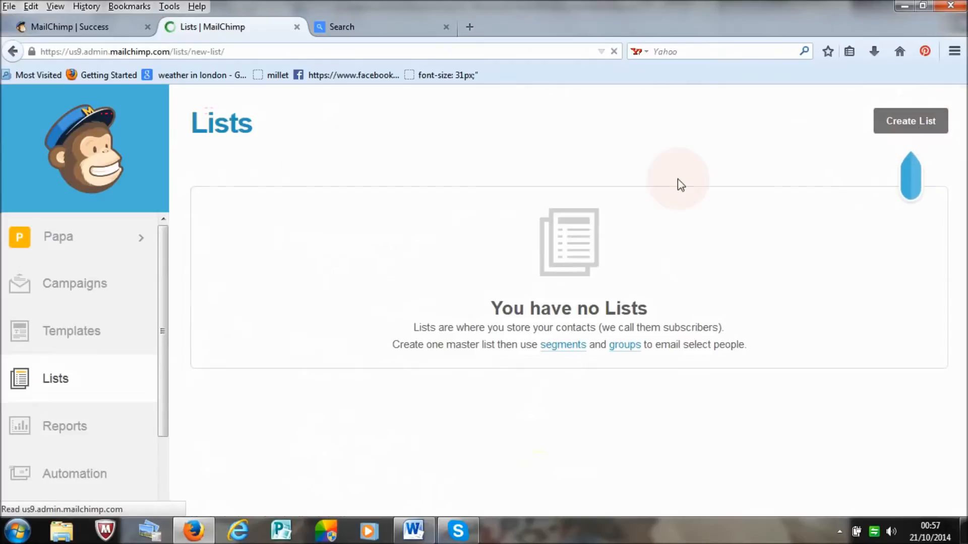
click(428, 281)
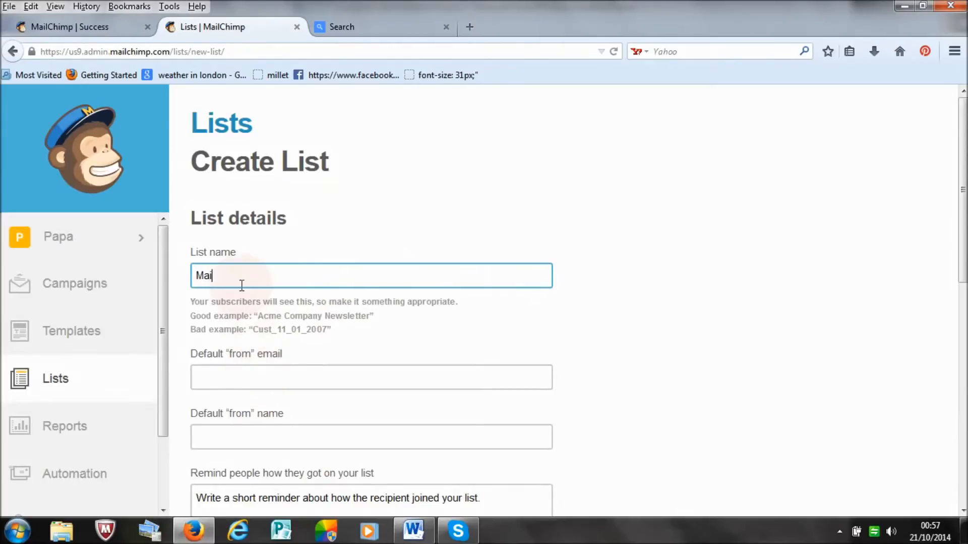
text(Subscribers)
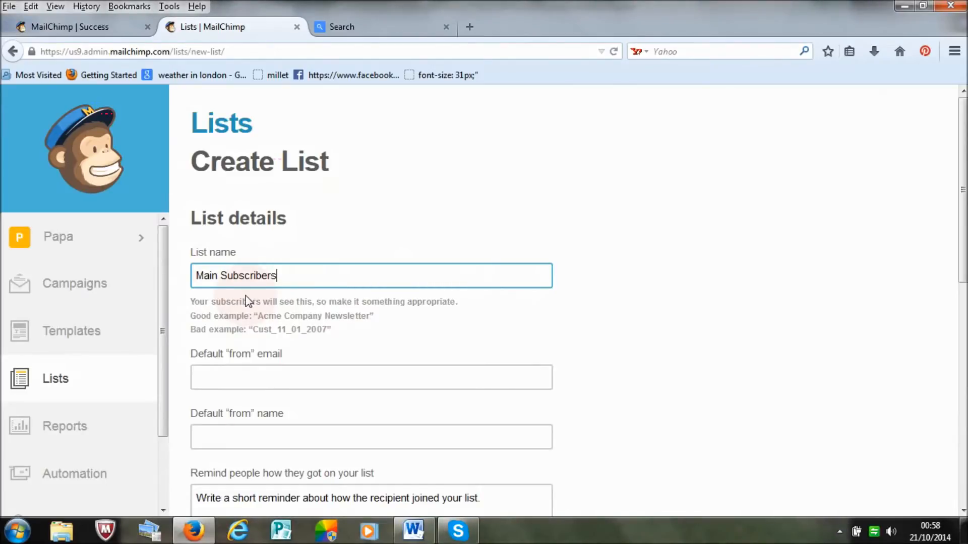
Step: Enter the company's info e-mail address as the list's default "from" email
click(239, 373)
click(252, 378)
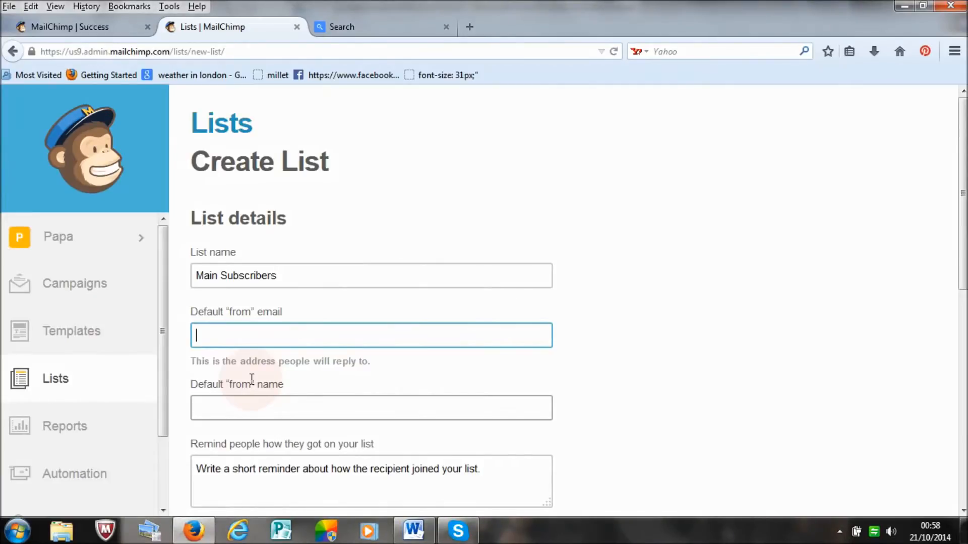
Step: Set the list's default "from" name to papa-english
click(247, 416)
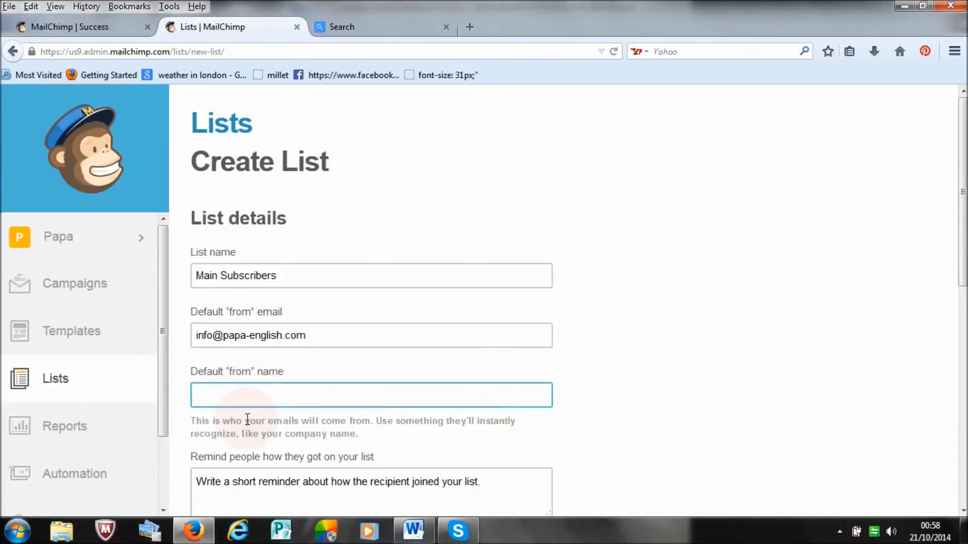
text(papa)
text(-enl)
text(glish)
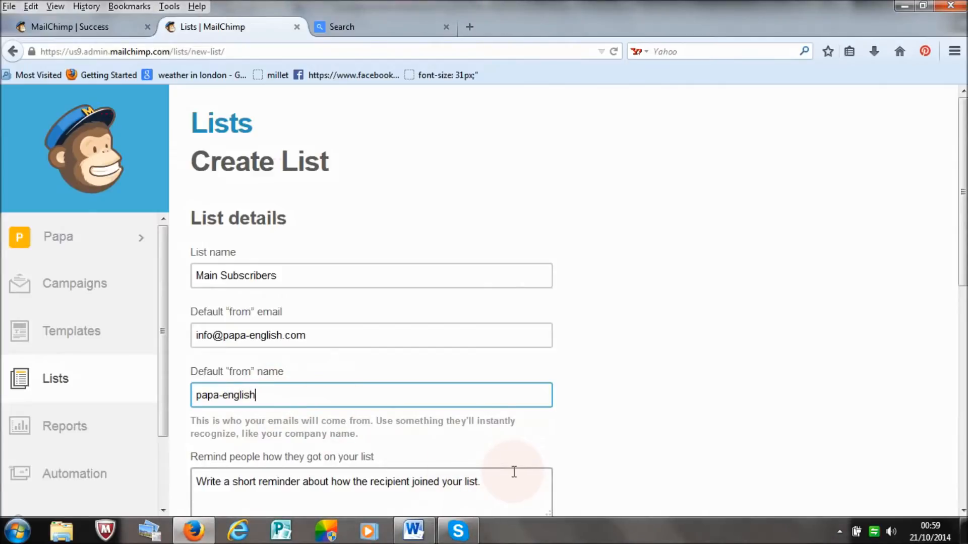
Step: Write the list reminder "You are receiving this email because you opted in at our website"
click(485, 489)
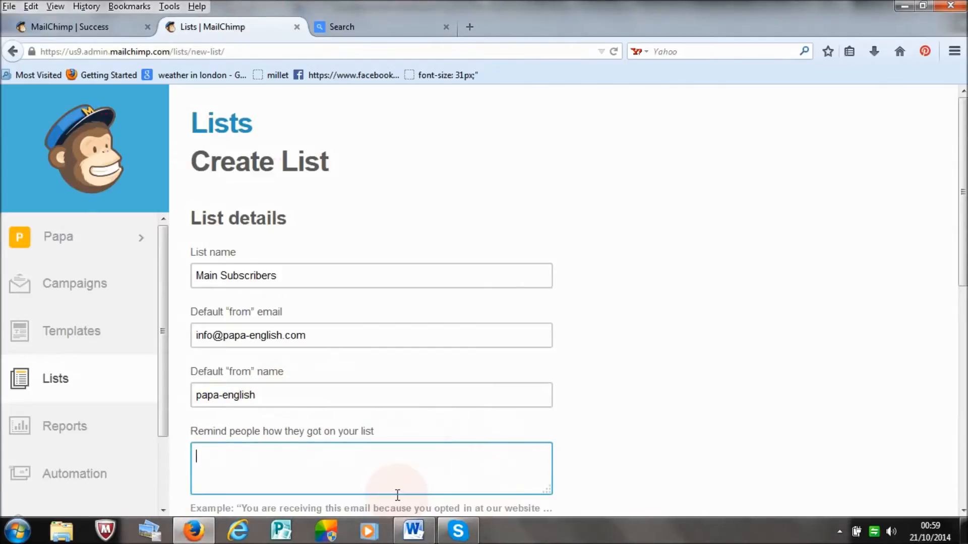
text(You are rec)
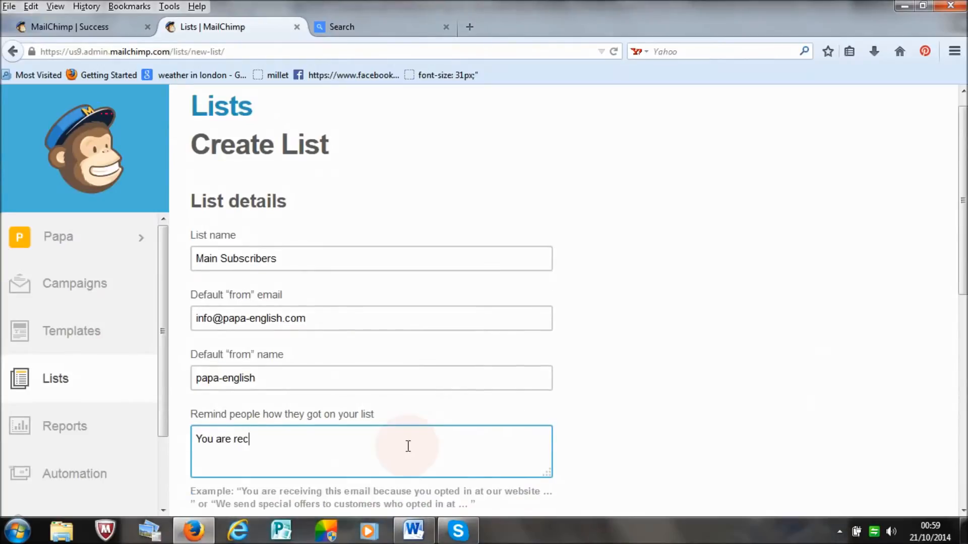
text(eiving th)
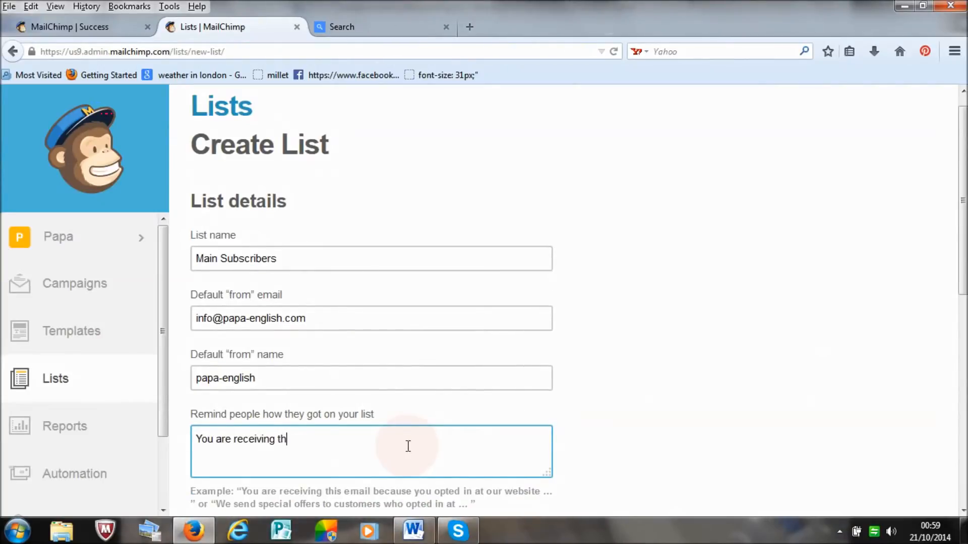
text(is email because you opte)
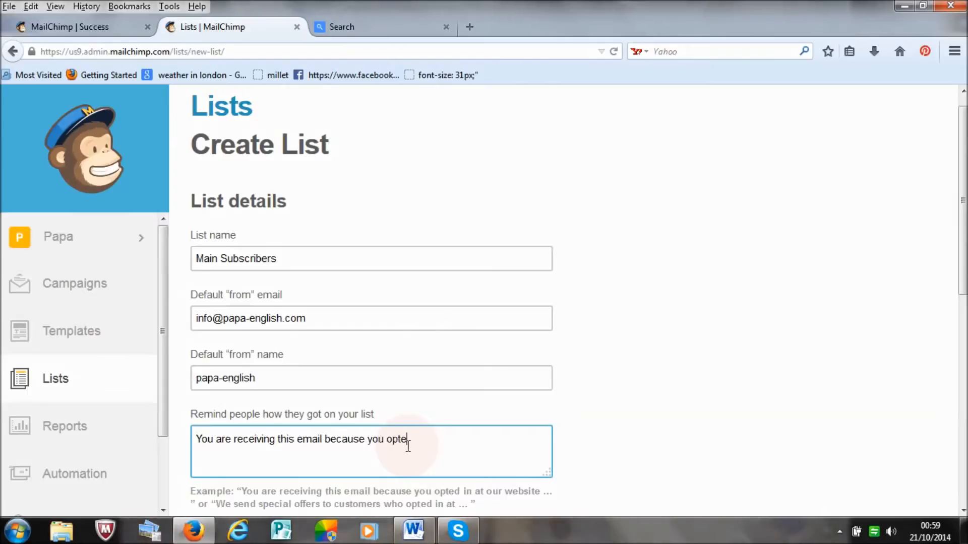
text(d in at your)
key(BackSpace)
key(BackSpace)
key(BackSpace)
key(BackSpace)
key(BackSpace)
text(our wb)
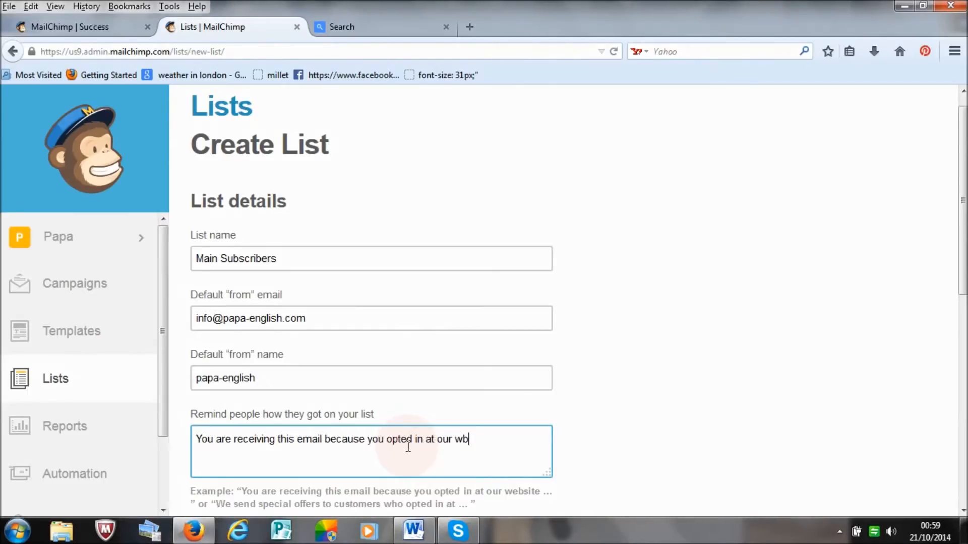
text(bsite)
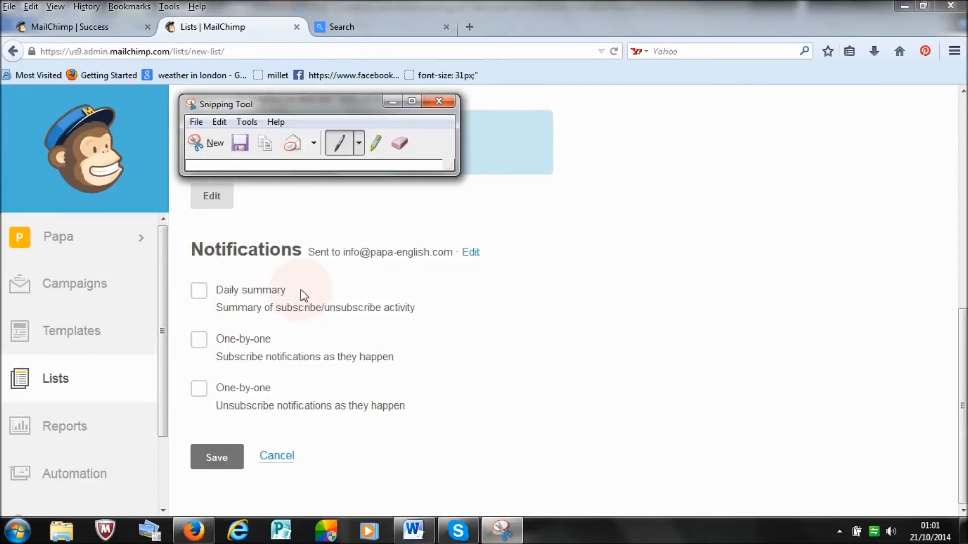
Step: Enable the daily summary and both the one-by-one subscribe and unsubscribe notifications for the list
click(311, 308)
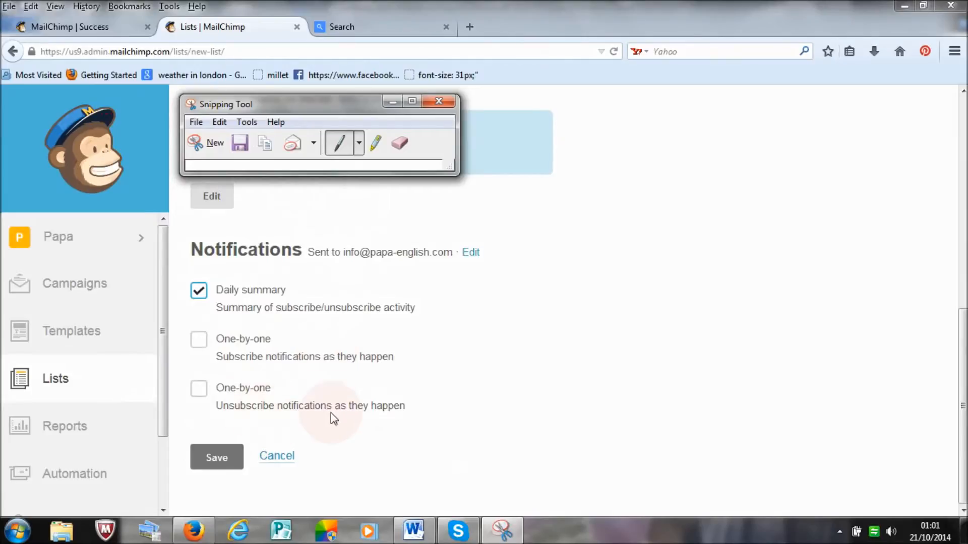
click(200, 340)
click(198, 388)
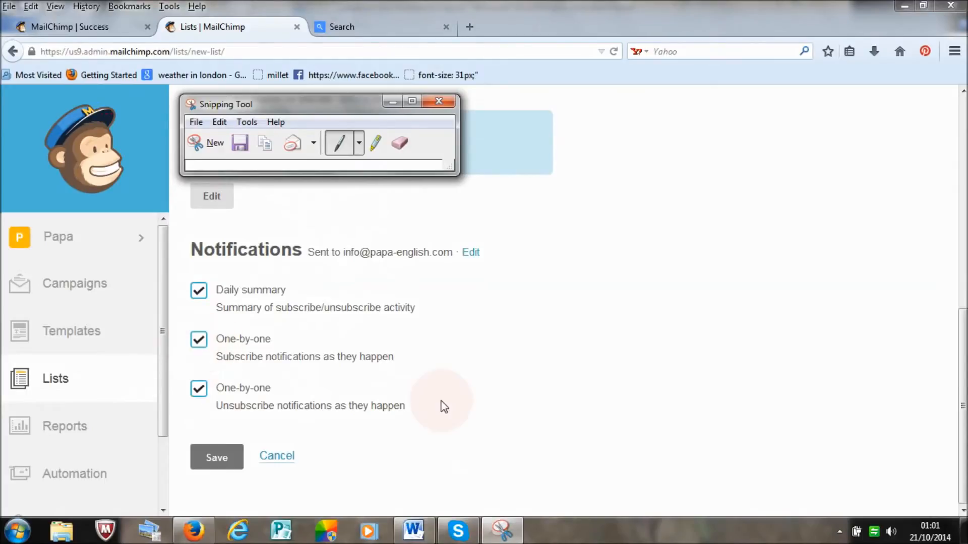
Step: Save the new Main Subscribers list and dismiss the Search within Lists tip
click(211, 459)
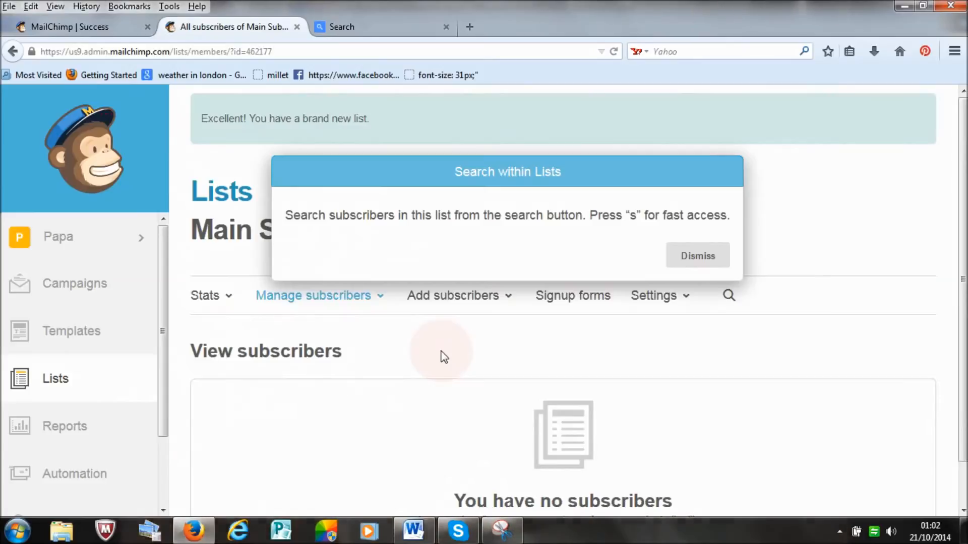
double_click(698, 257)
drag(699, 260, 659, 283)
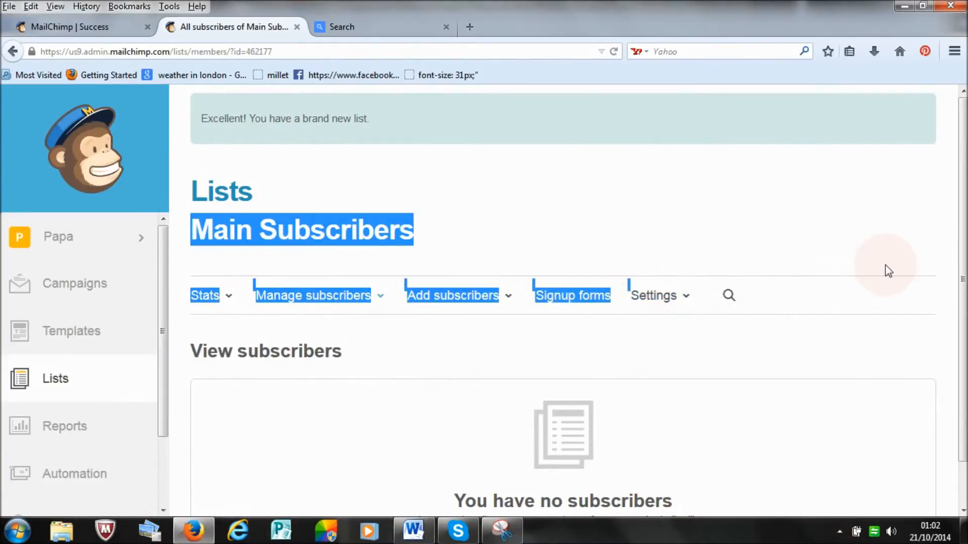
drag(965, 199, 965, 172)
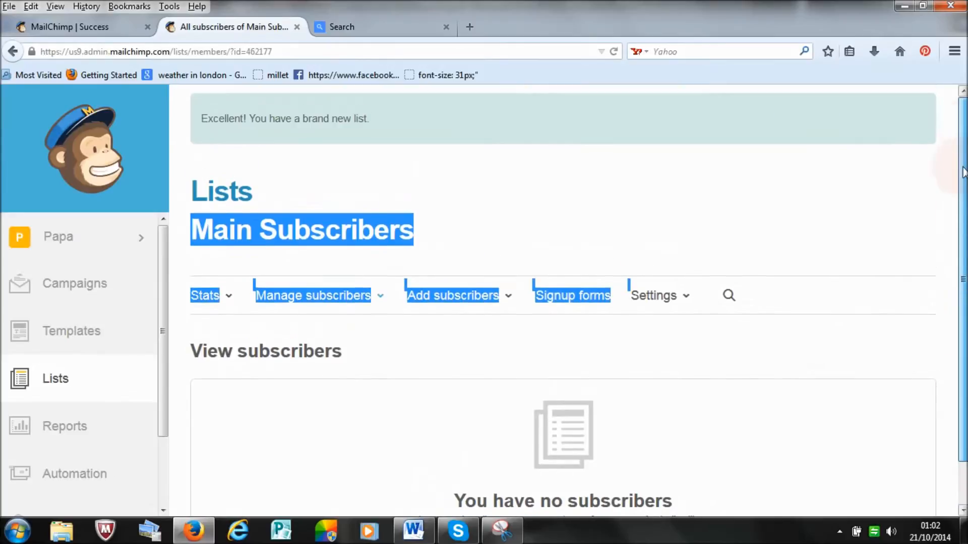
click(653, 233)
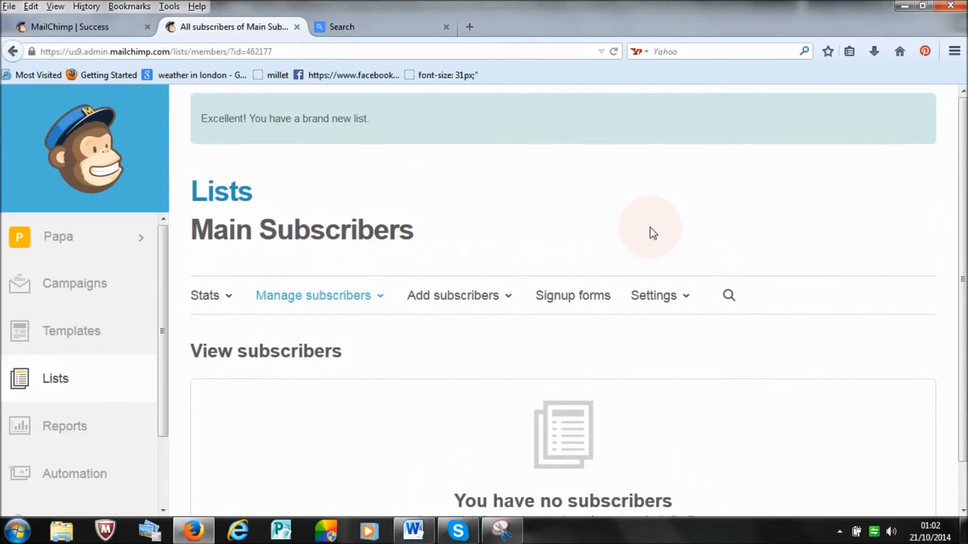
drag(963, 260, 963, 301)
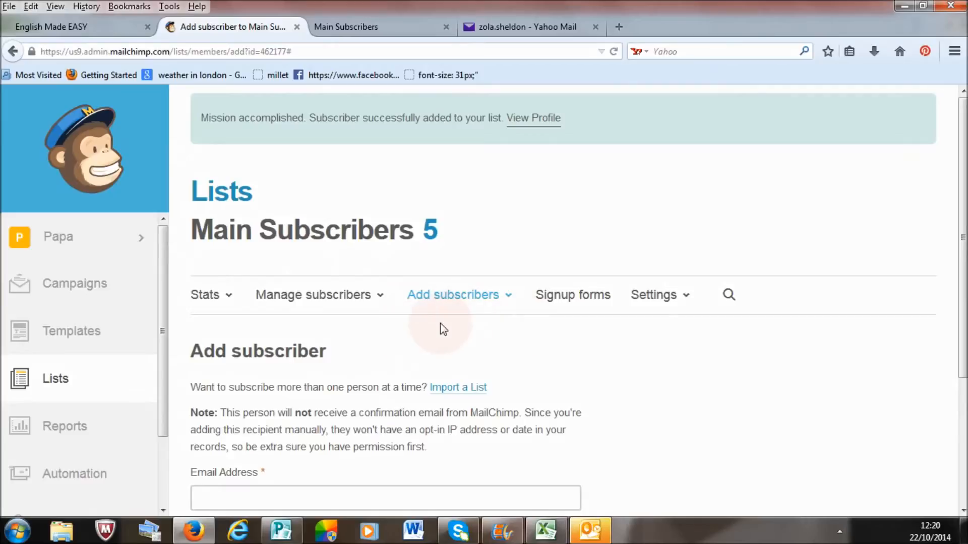
Step: Open the form for adding a single subscriber to the Main Subscribers list
click(454, 296)
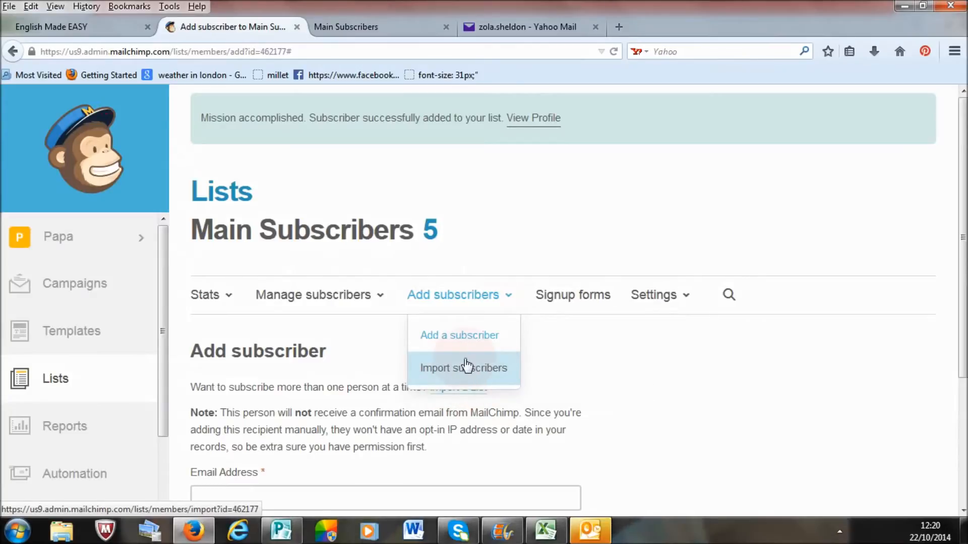
click(425, 376)
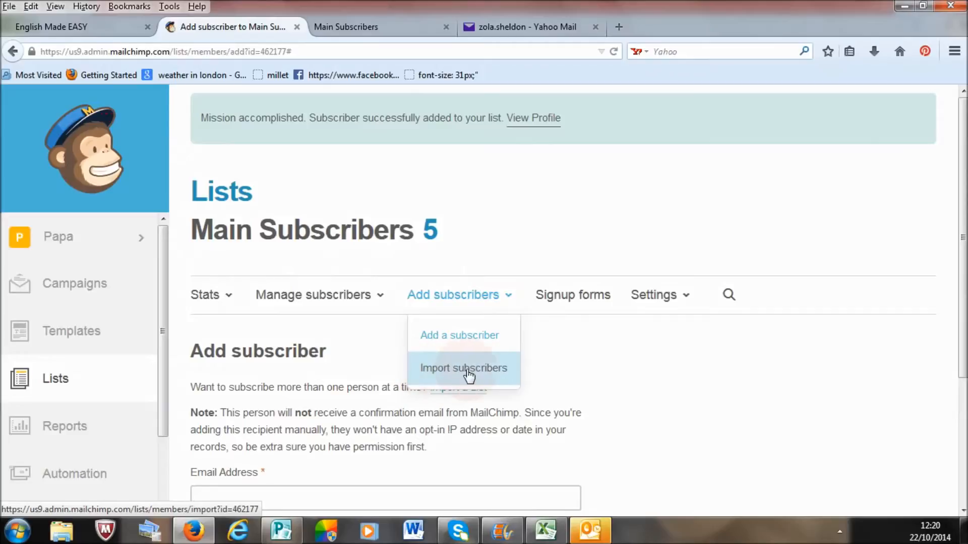
click(467, 342)
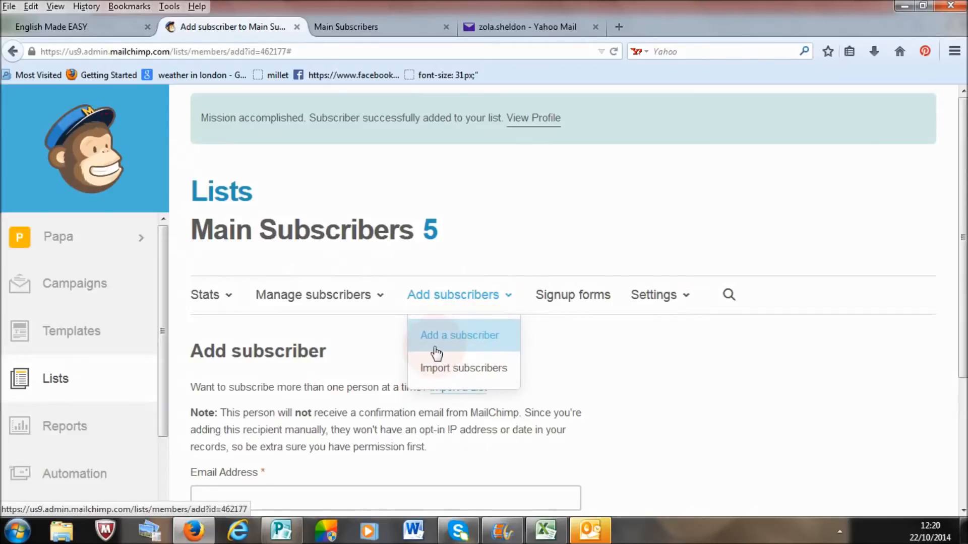
click(472, 340)
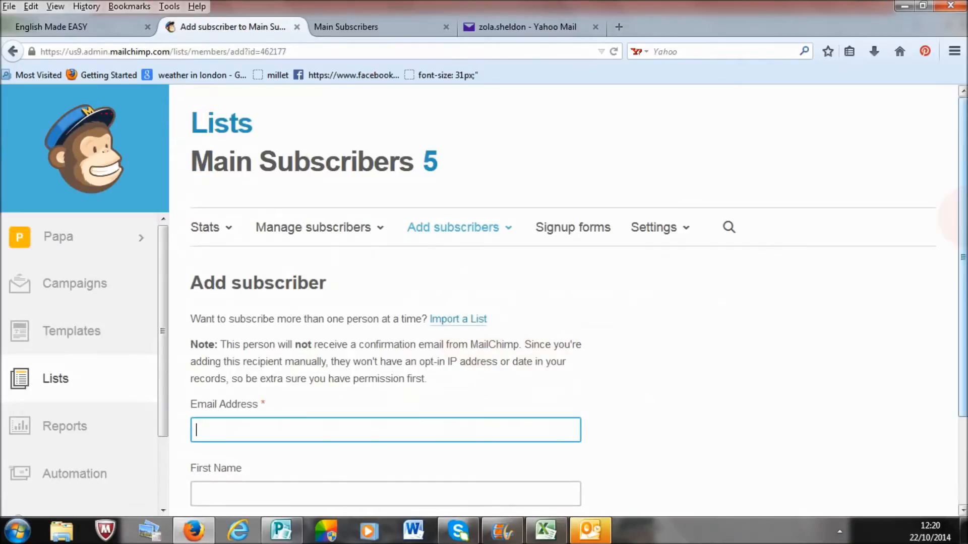
Step: Enter the new subscriber's e-mail address in the Add subscriber form
scroll(953, 302, down, 4)
click(353, 324)
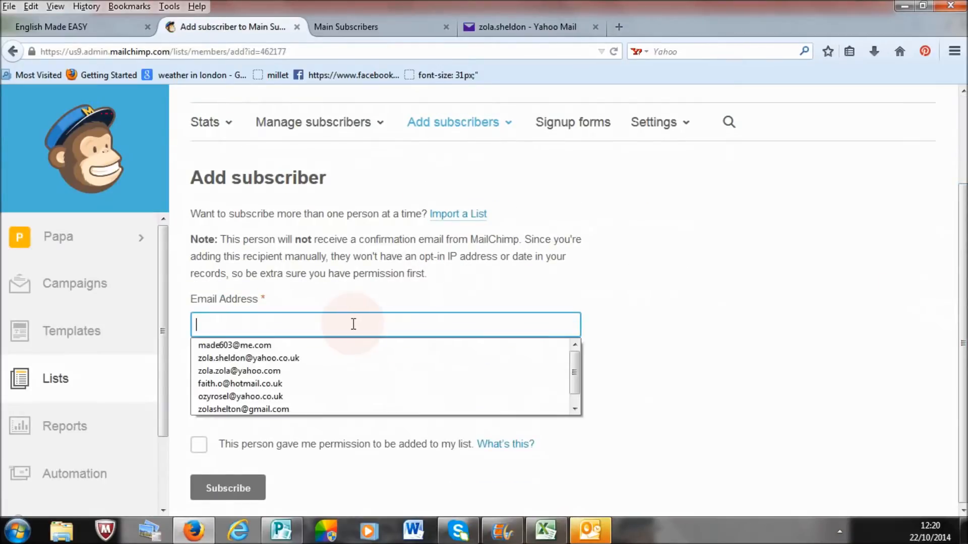
click(353, 324)
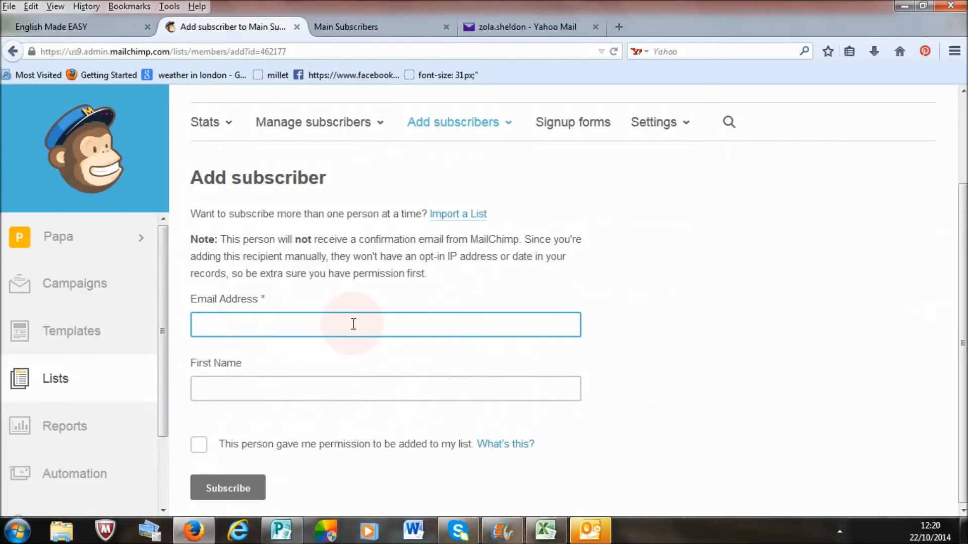
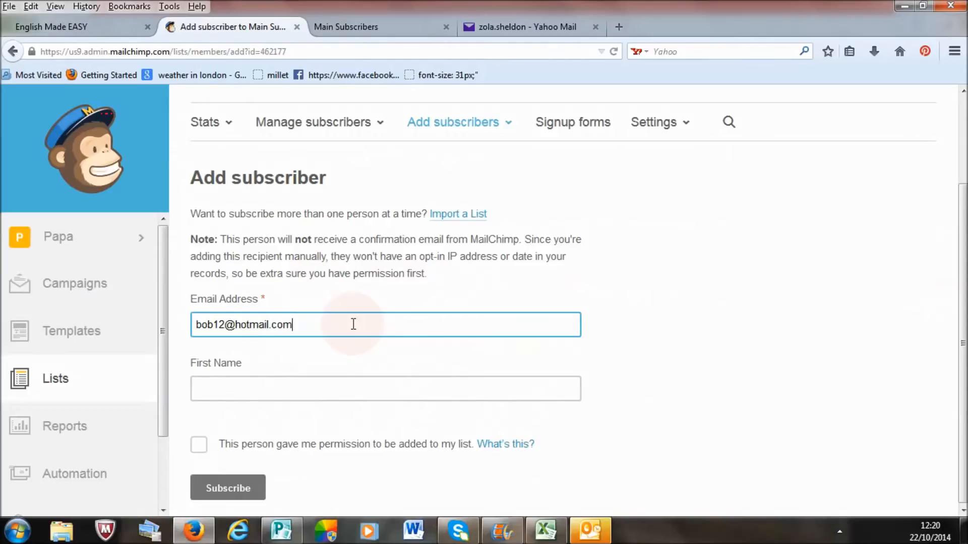
Step: Fill in the subscriber's first name, confirm their permission to be added, and subscribe them to the list
click(343, 380)
text(bob)
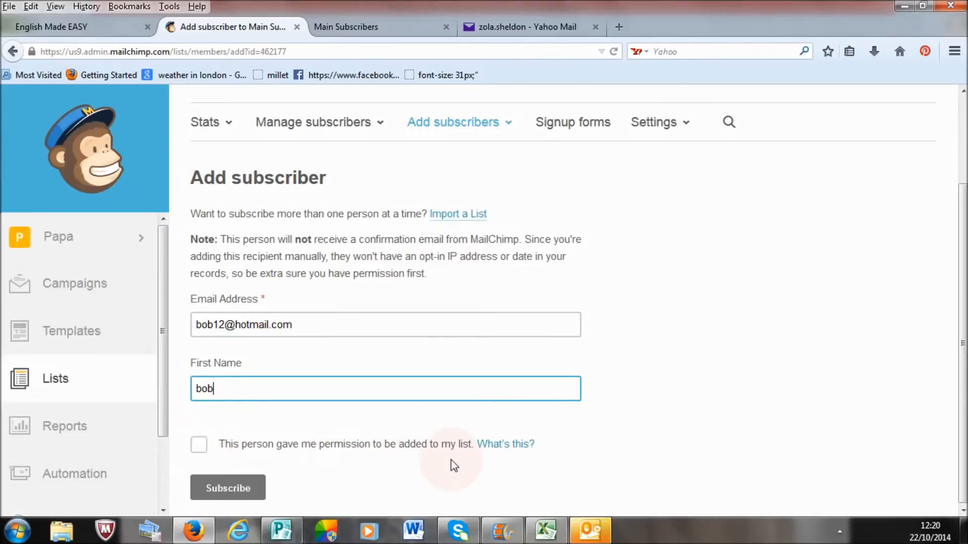
click(199, 444)
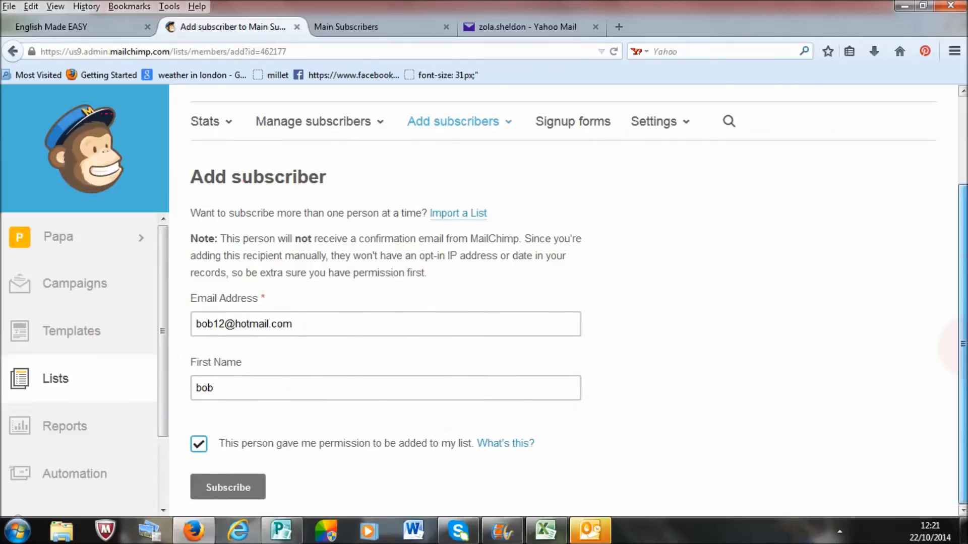
click(225, 498)
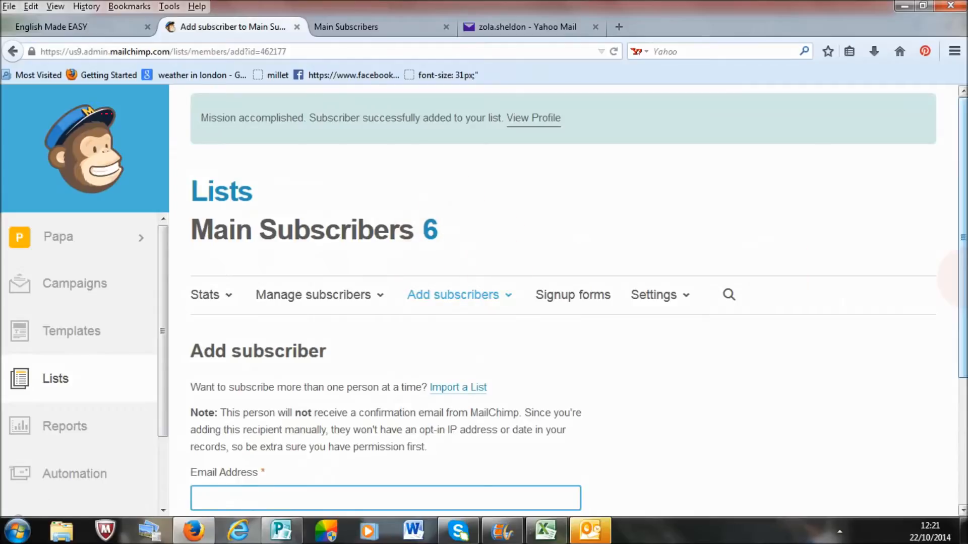
Step: Open the Main Subscribers list from the Lists overview and check its subscriber table for the new entry
scroll(780, 268, down, 2)
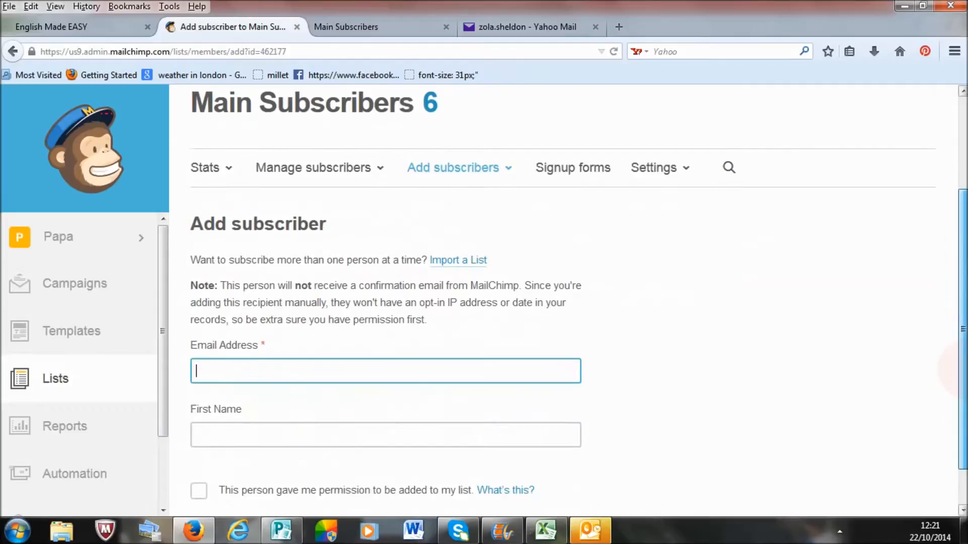
click(447, 174)
click(50, 380)
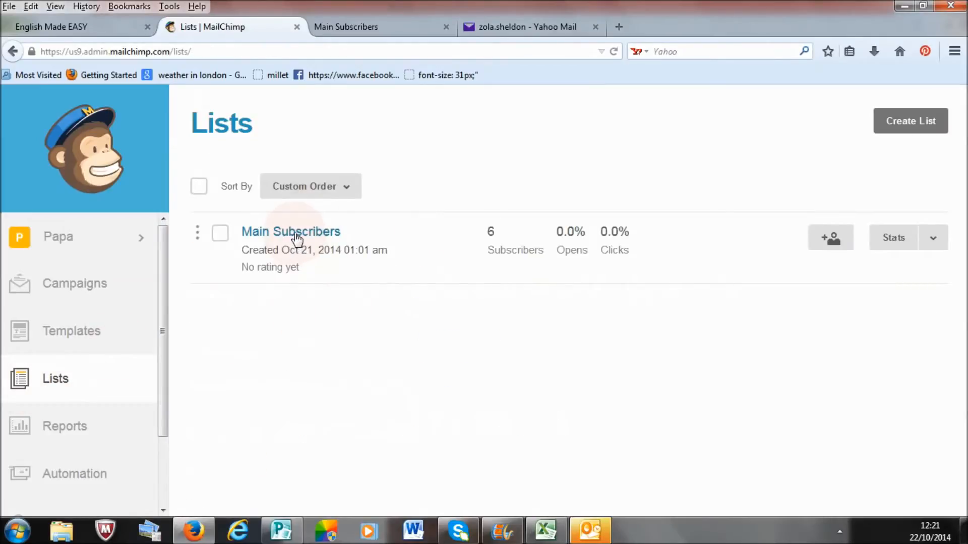
click(297, 232)
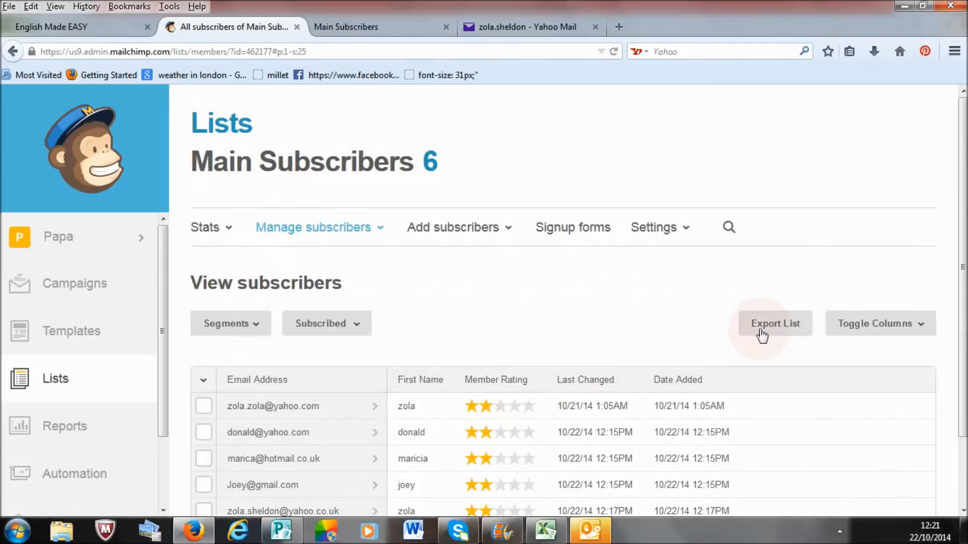
scroll(470, 479, down, 3)
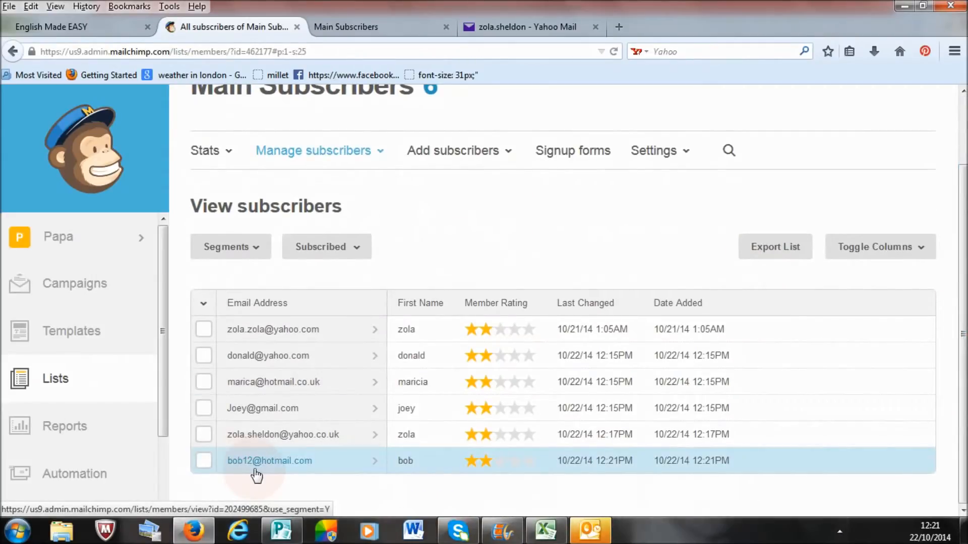
Step: Start a subscriber import for the Main Subscribers list using the Copy/Paste from Excel method
click(459, 151)
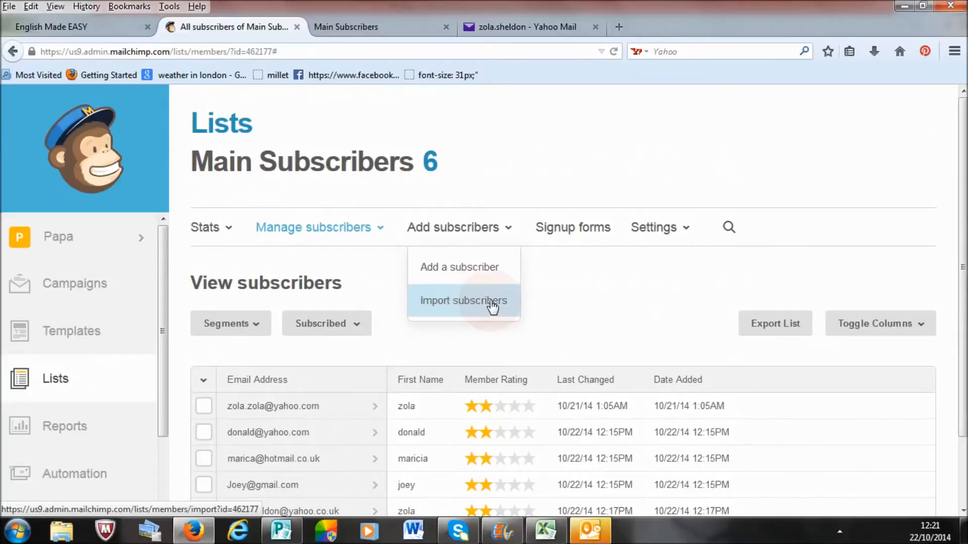
click(464, 305)
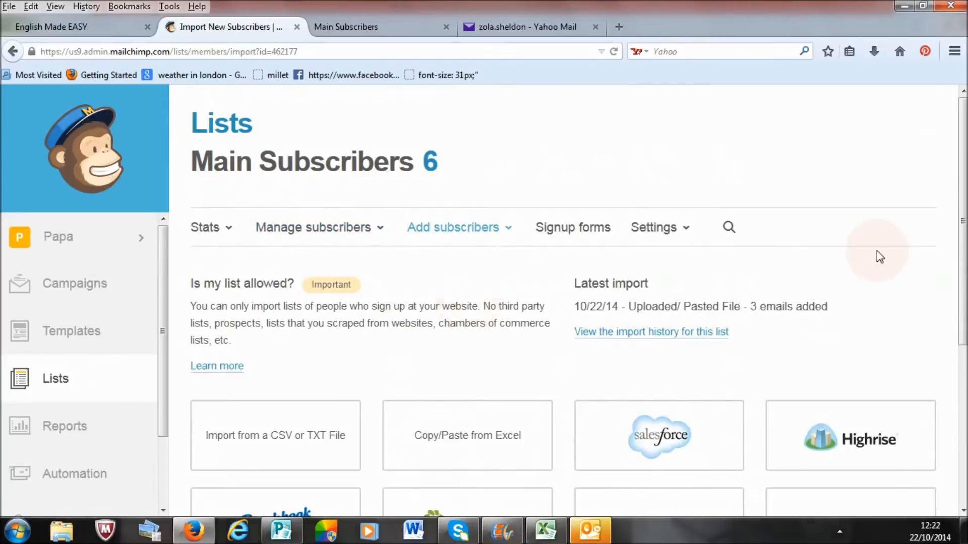
scroll(958, 272, down, 3)
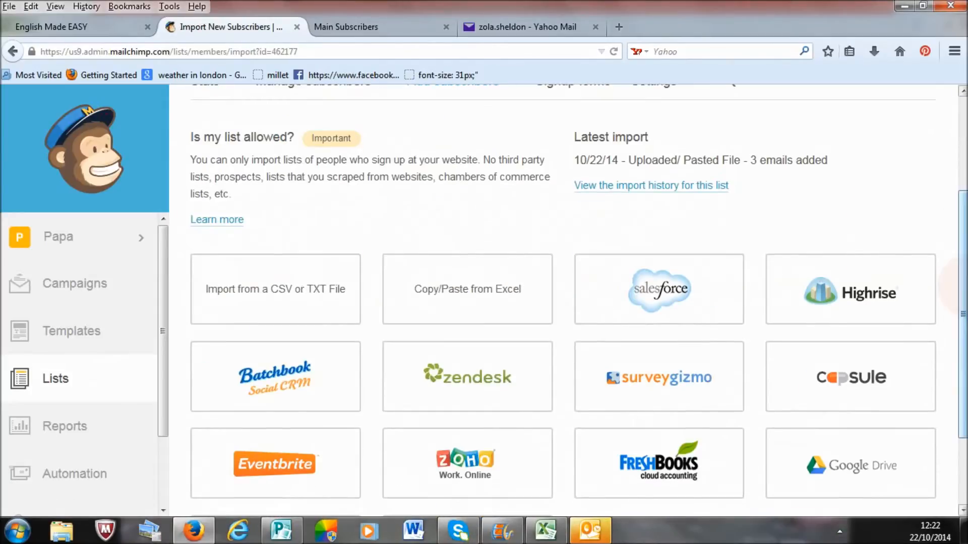
scroll(563, 303, down, 2)
scroll(563, 302, up, 1)
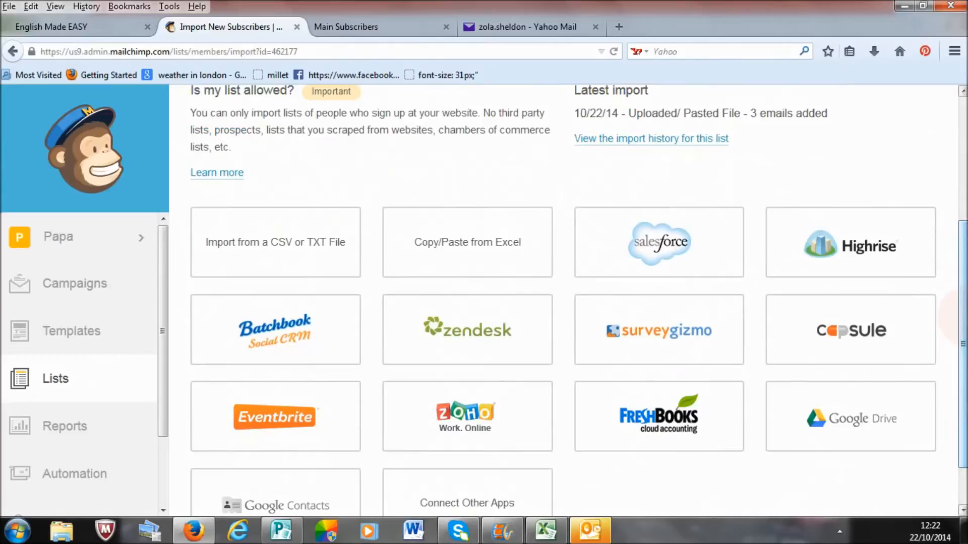
click(299, 264)
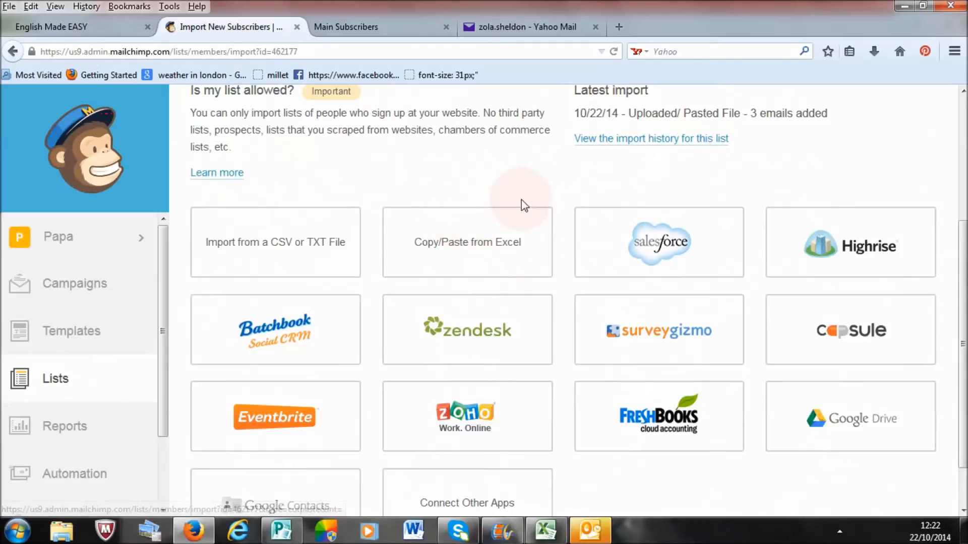
click(473, 256)
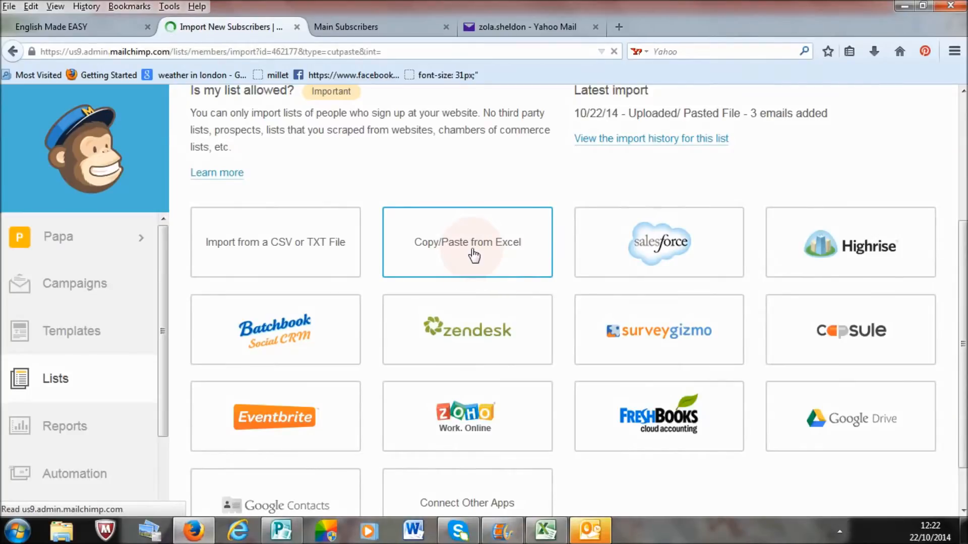
scroll(960, 214, down, 3)
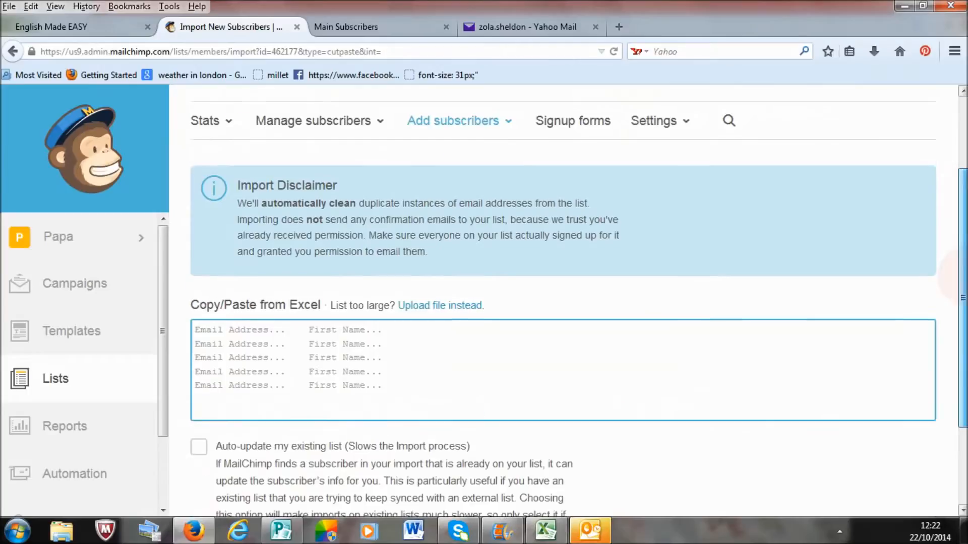
Step: Switch to Excel and copy the subscribers' e-mail addresses and names in cells A2:B6 of Sheet1
click(545, 529)
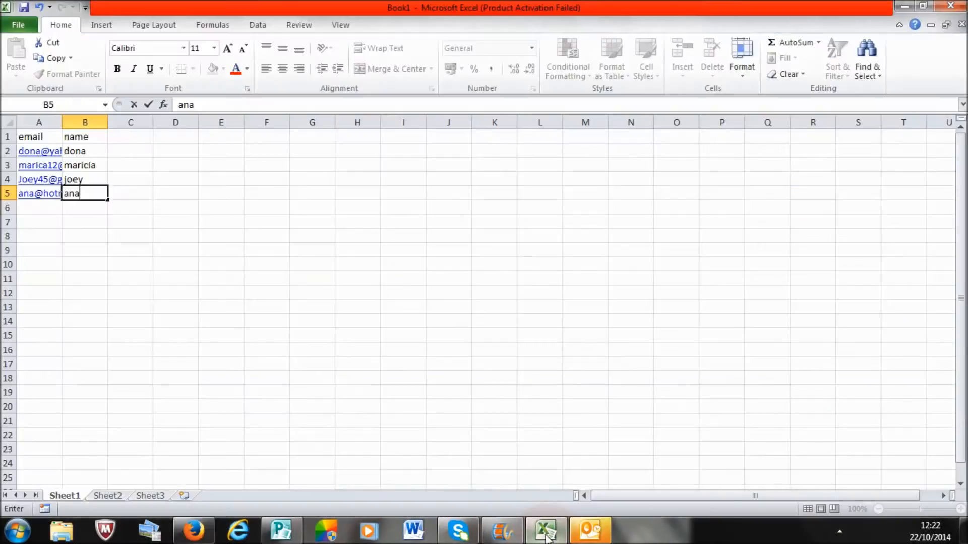
drag(93, 191, 45, 160)
click(103, 212)
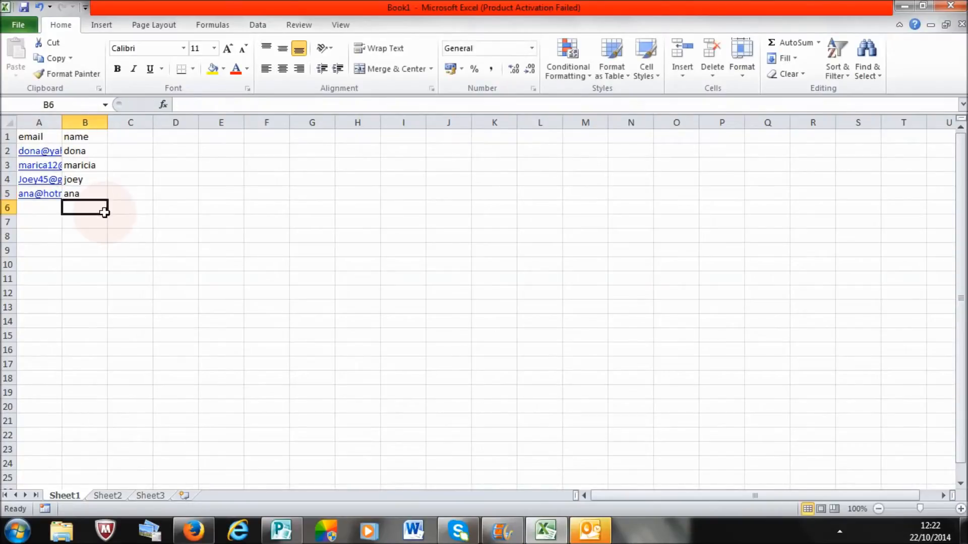
drag(102, 206, 32, 155)
right_click(32, 154)
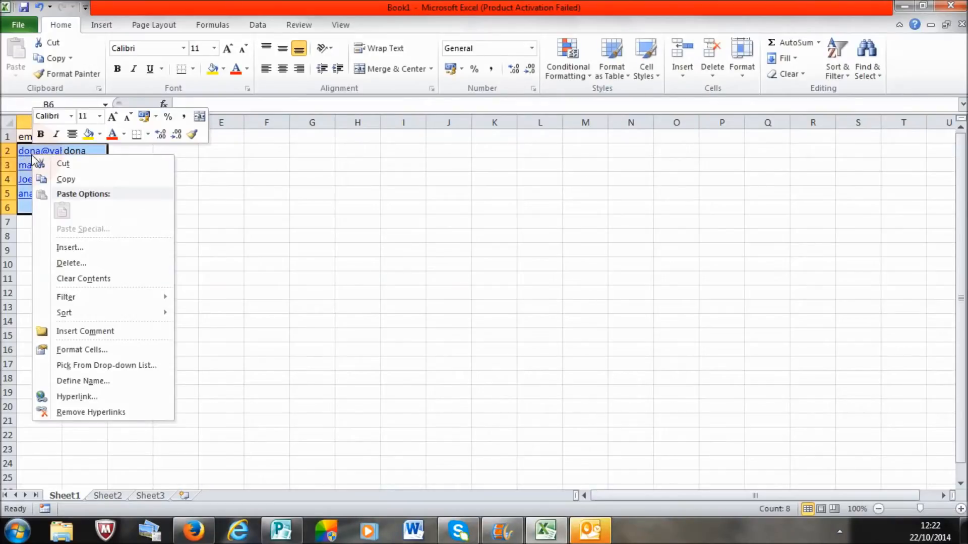
click(61, 180)
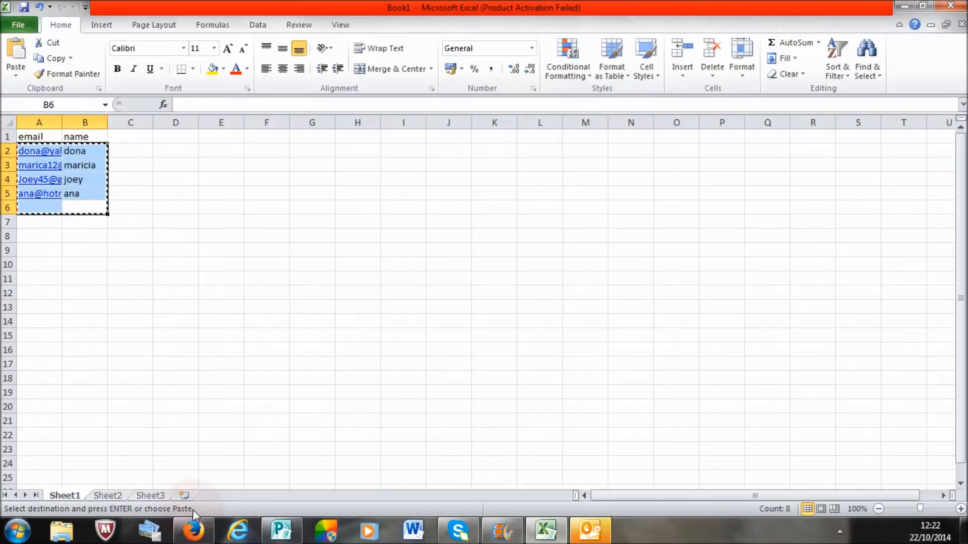
Step: Switch back to MailChimp in Firefox and paste the copied subscriber rows into the Copy/Paste from Excel field
click(194, 530)
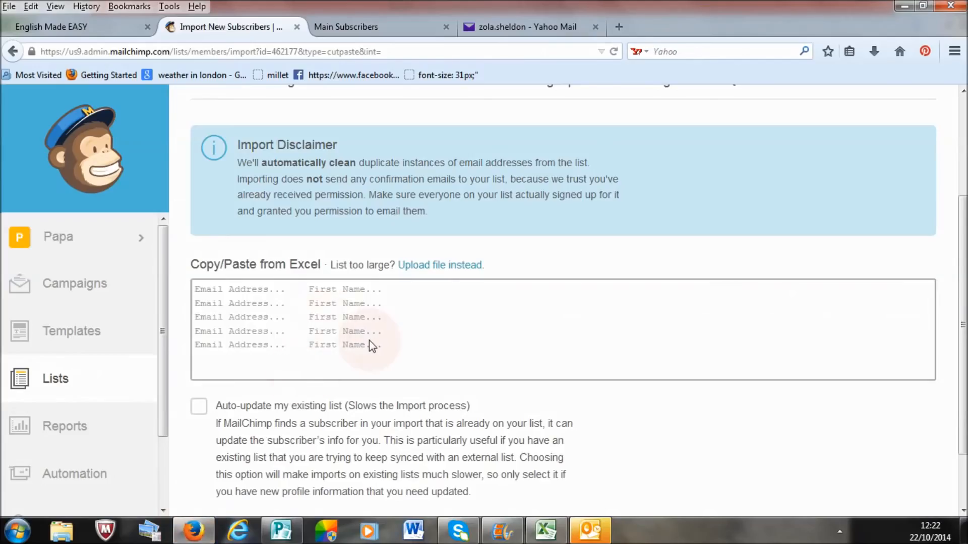
click(369, 344)
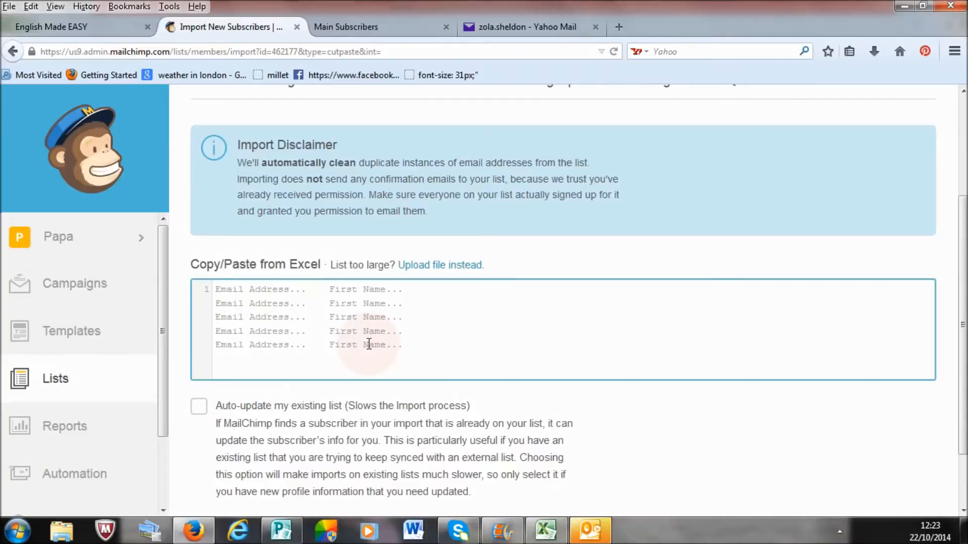
right_click(369, 344)
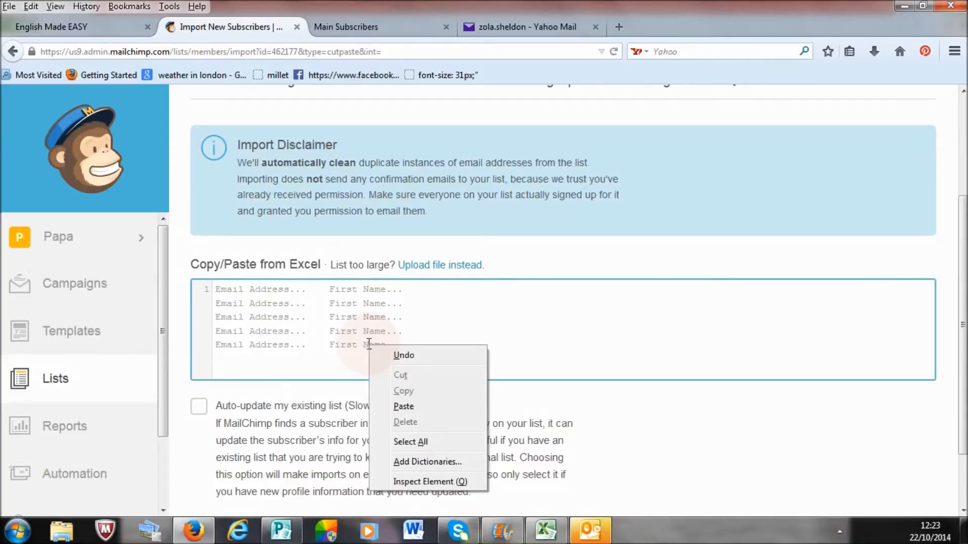
click(387, 413)
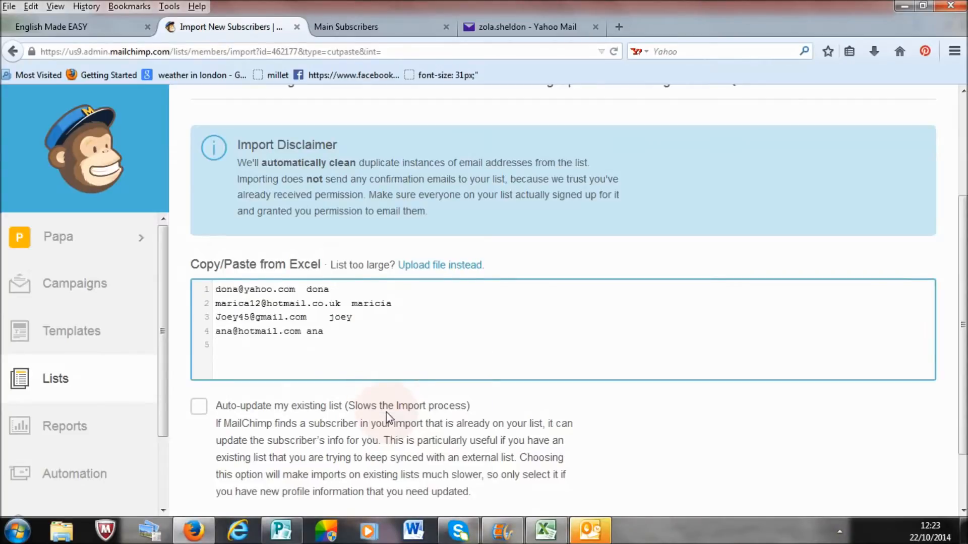
Step: Import the pasted rows into the Main Subscribers list and match the unnamed second column to First Name
scroll(567, 391, down, 3)
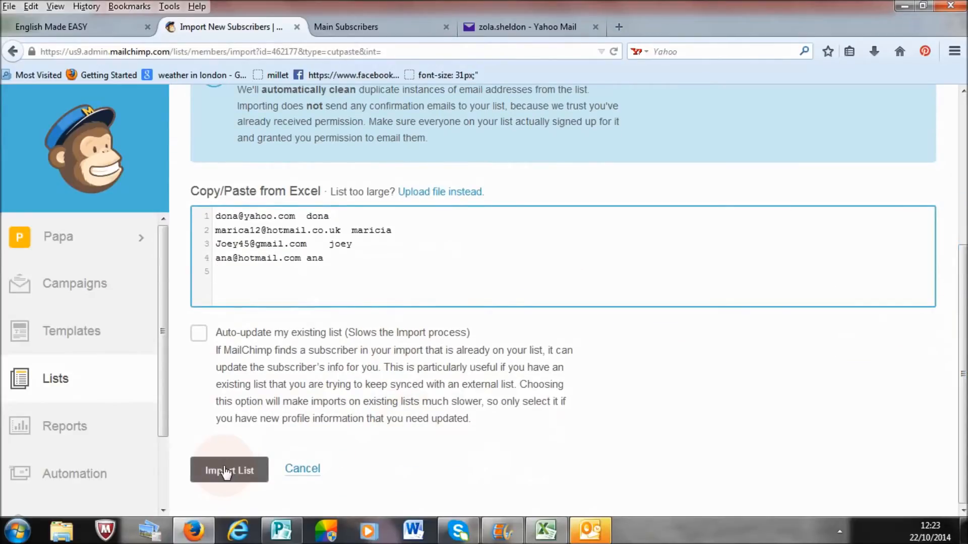
click(233, 471)
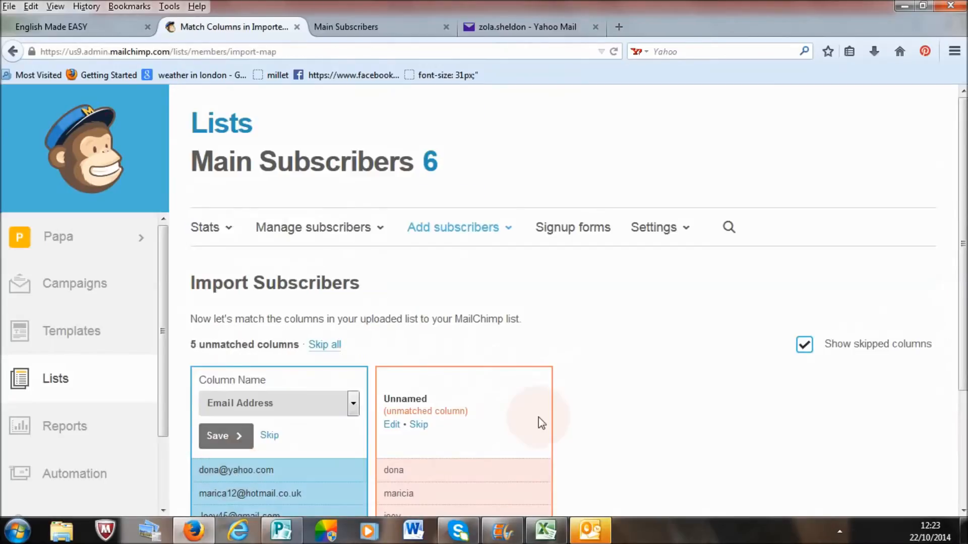
scroll(947, 343, down, 5)
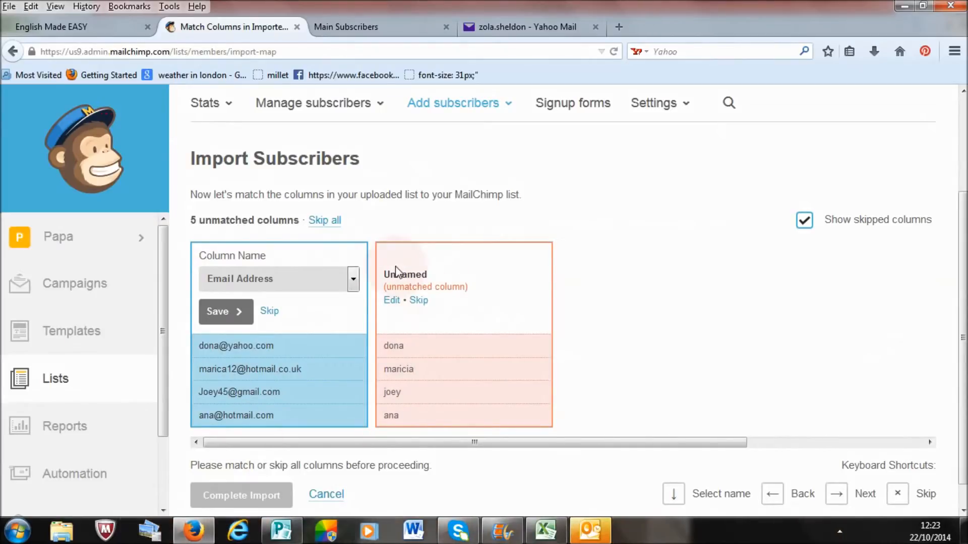
click(392, 301)
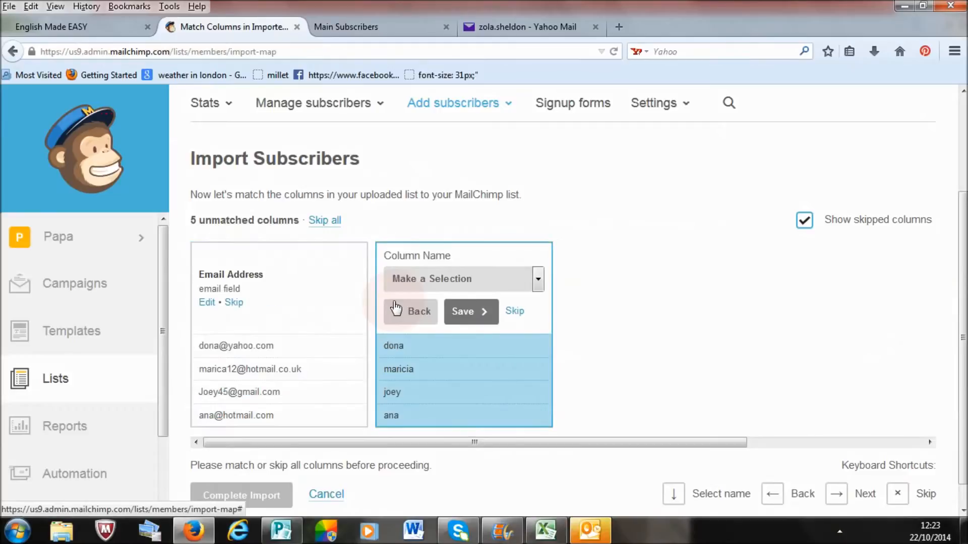
click(537, 280)
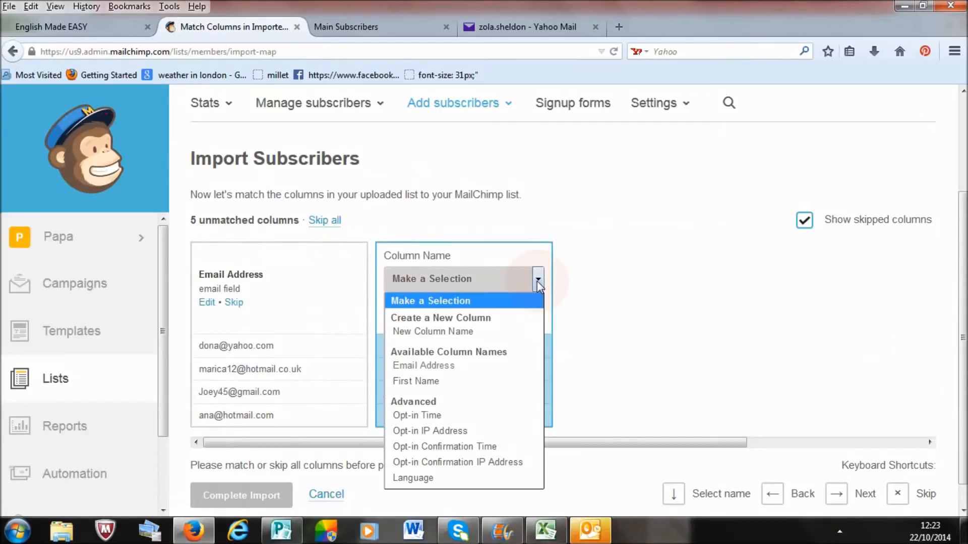
click(498, 388)
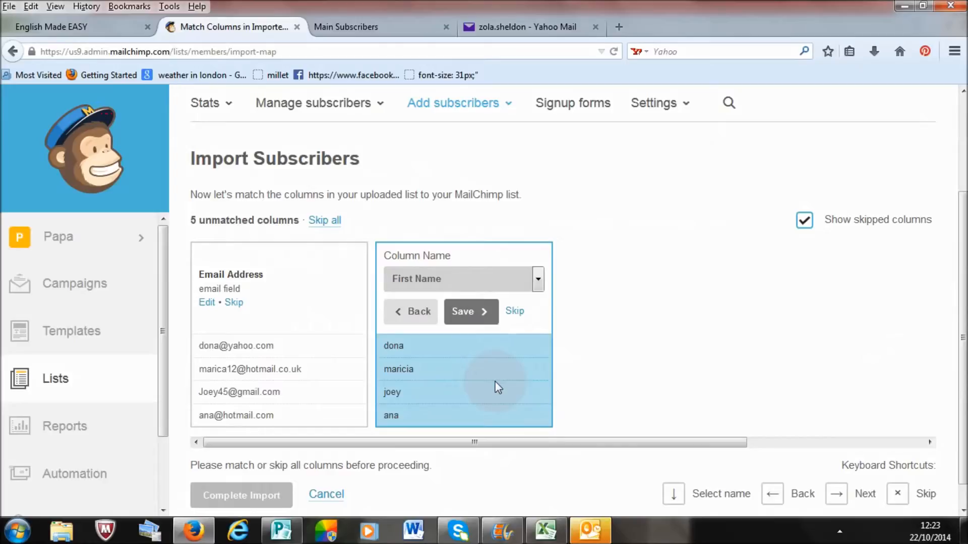
click(471, 312)
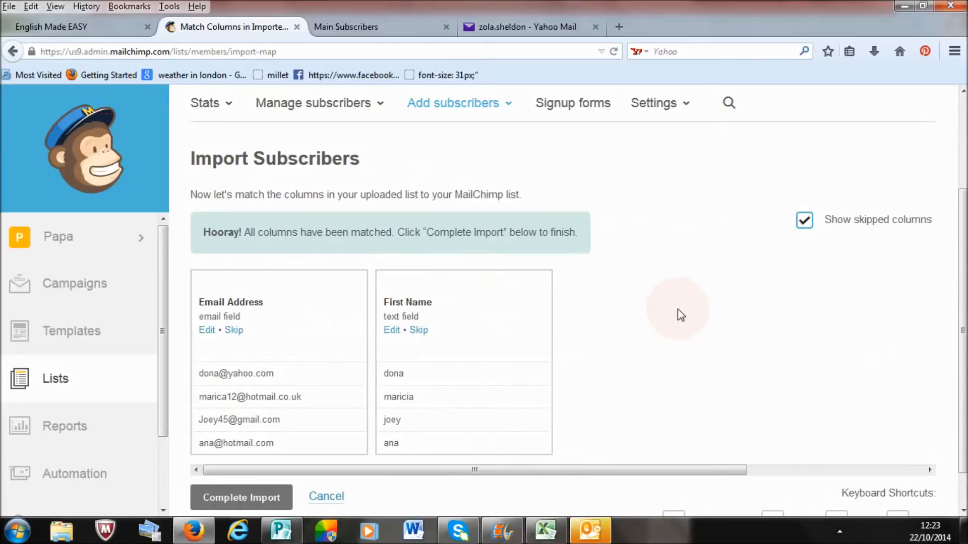
Step: Complete the import and check the Main Subscribers table for the imported entries
scroll(960, 337, down, 2)
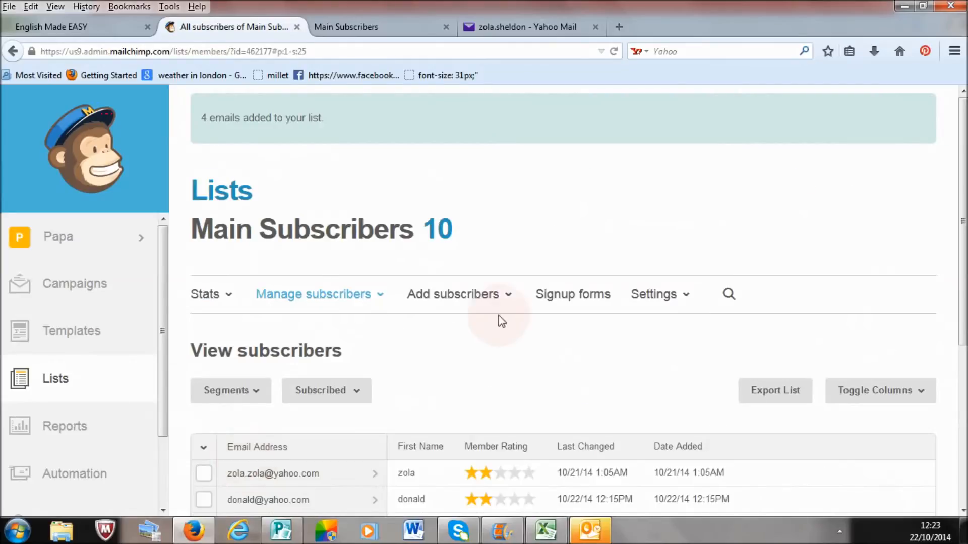
drag(965, 234, 964, 391)
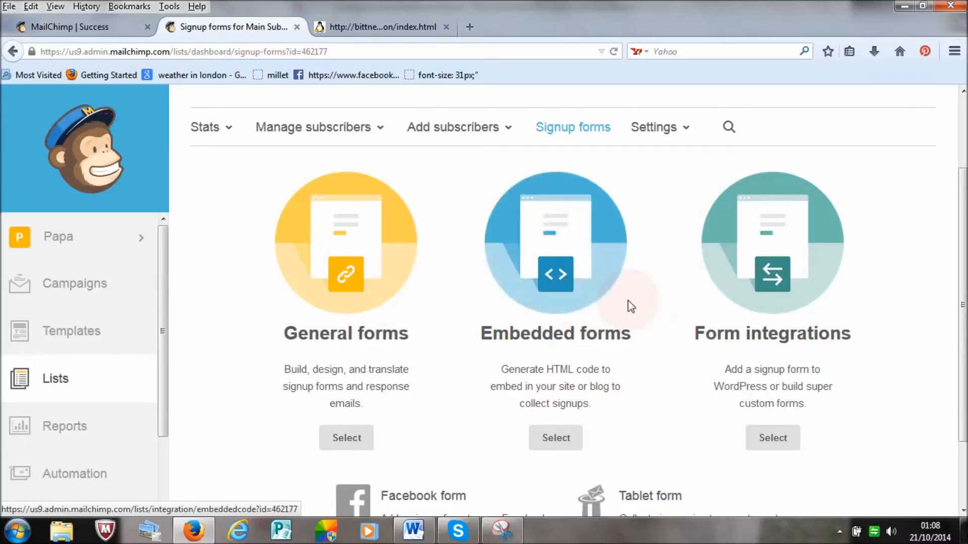
Step: Compare the Embedded forms option for the list with the example signup box on the bittnerhost.net page
click(383, 27)
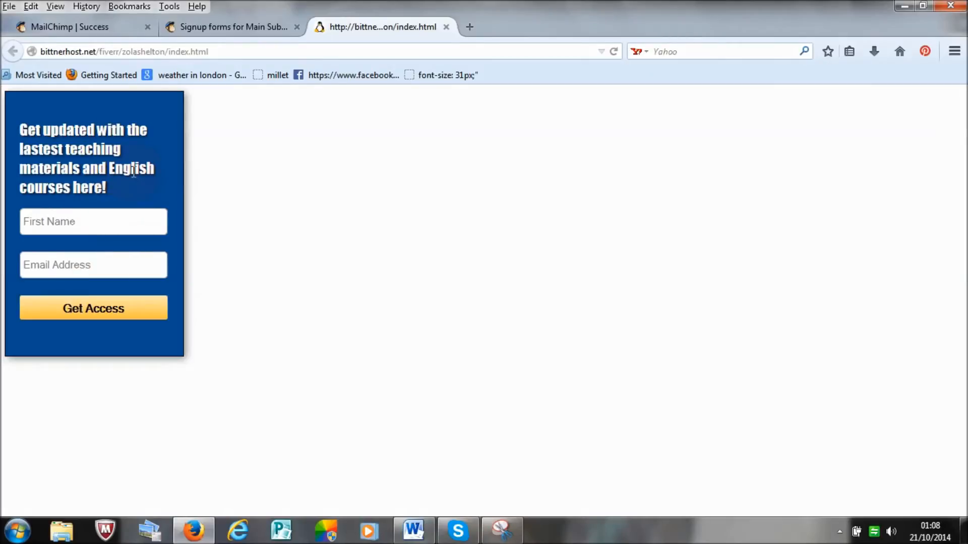
click(210, 31)
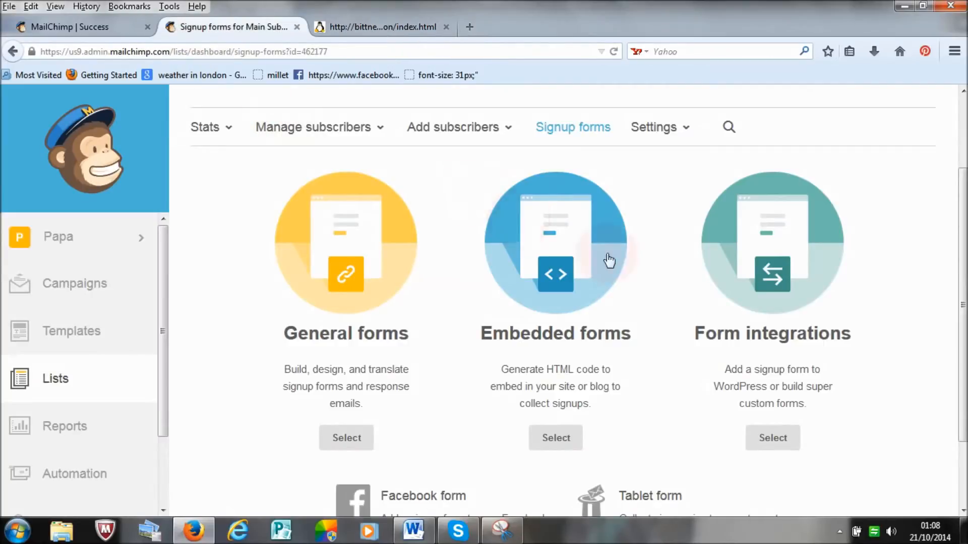
click(355, 24)
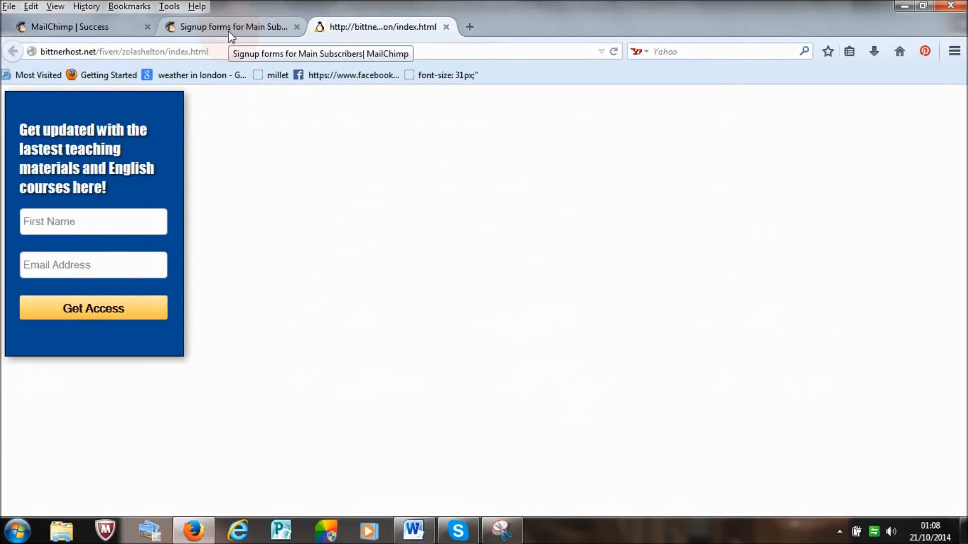
Step: Open the naturalvita.net blog in a new browser tab and find its sidebar signup form for the 10 free recipes
click(470, 26)
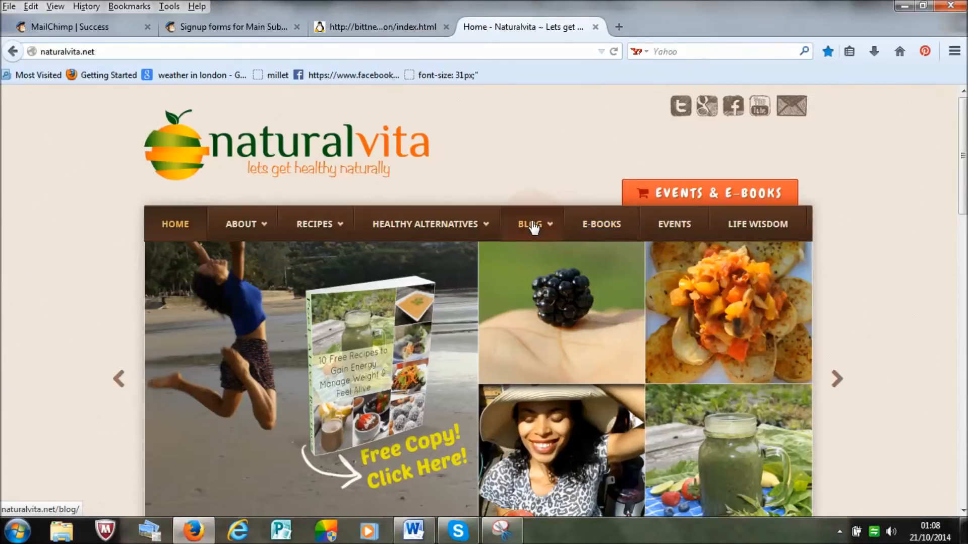
click(530, 224)
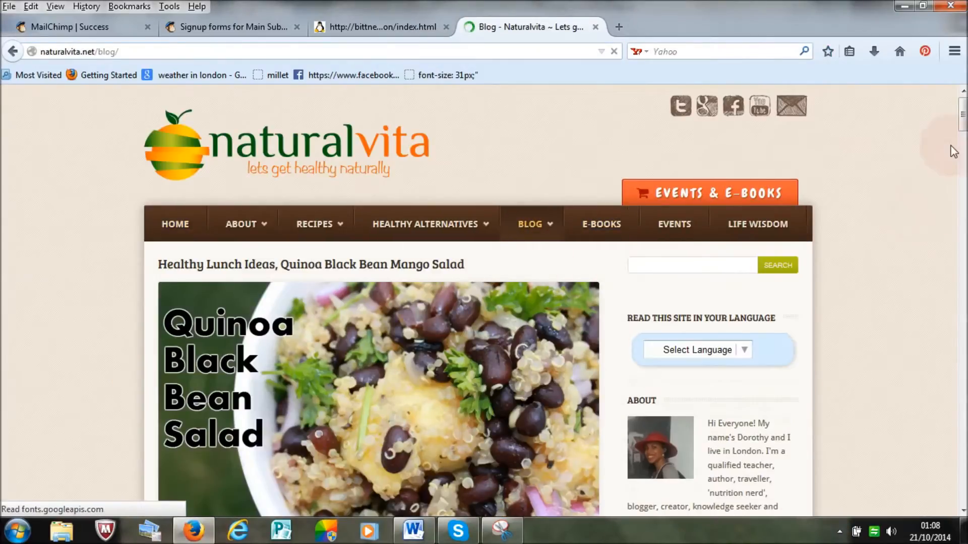
scroll(716, 205, down, 10)
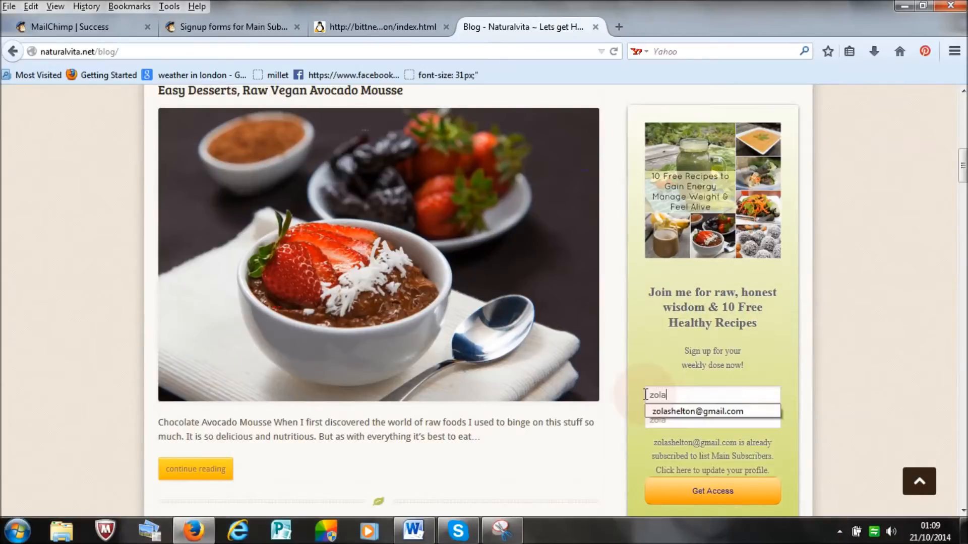
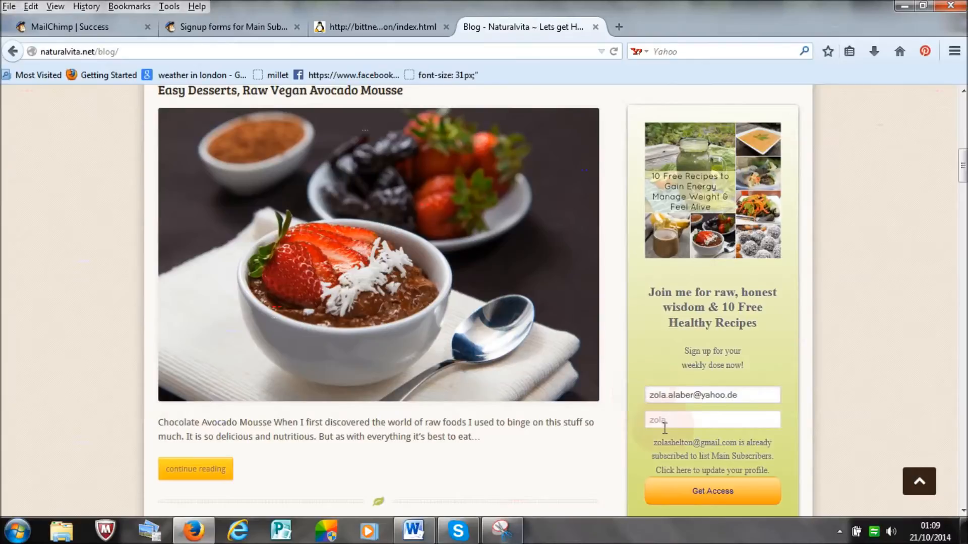
Step: Fill in the subscriber's e-mail address in the blog's signup form and submit it with the first name
click(720, 497)
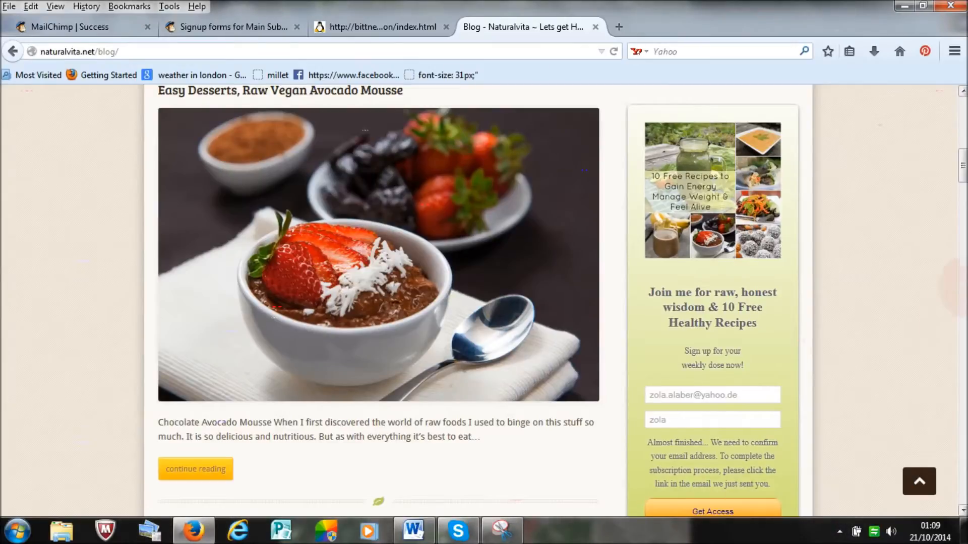
scroll(744, 288, down, 3)
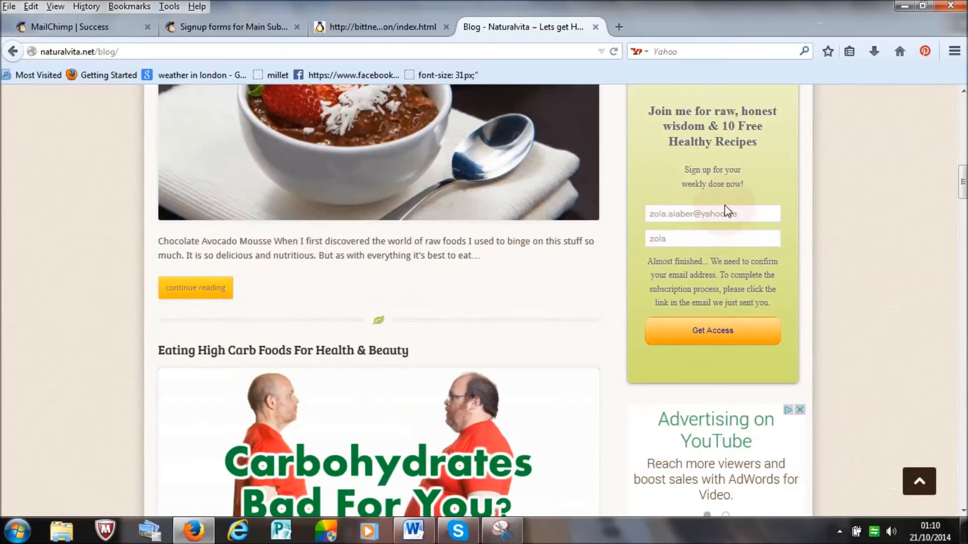
scroll(777, 272, up, 2)
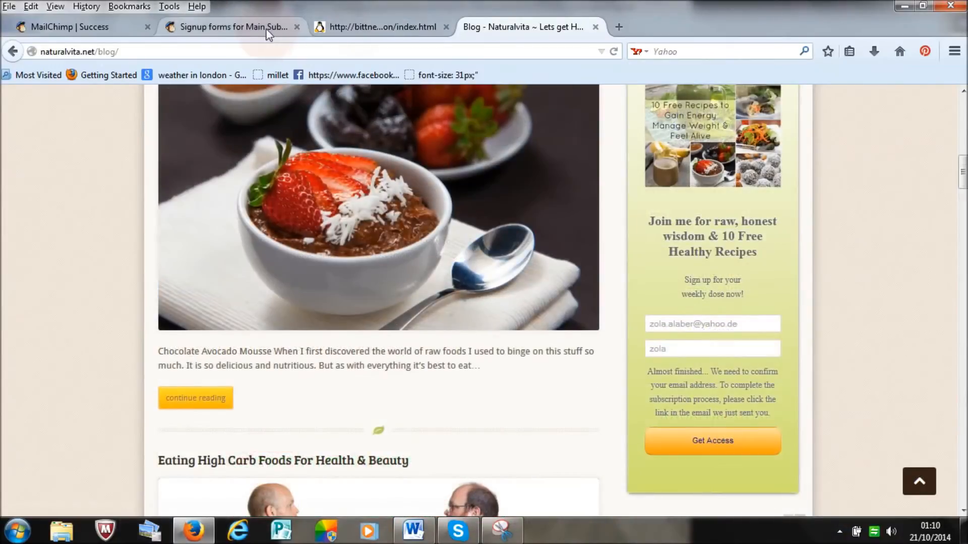
Step: Check the General forms option, and view the hosted signup form behind the Free Copy banner on the naturalvita.net home page
click(267, 28)
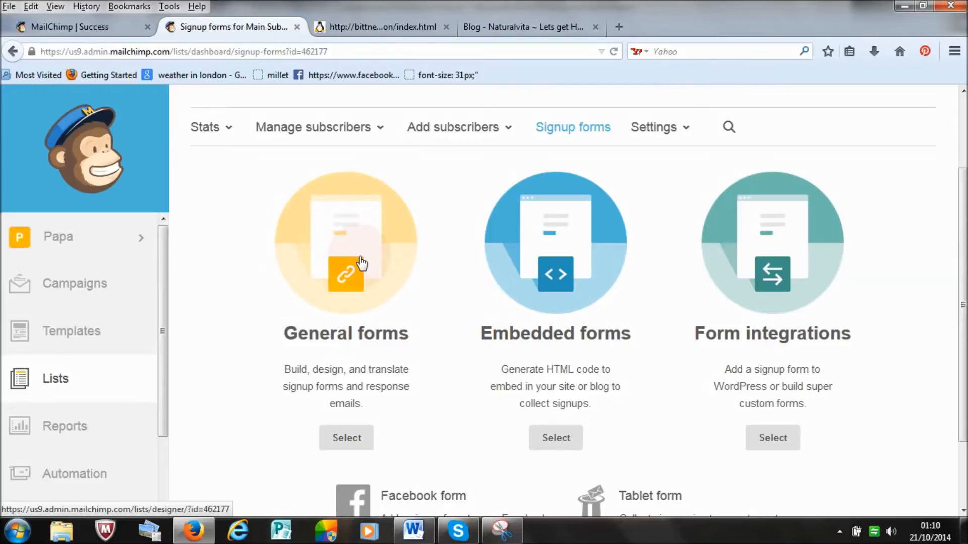
click(478, 26)
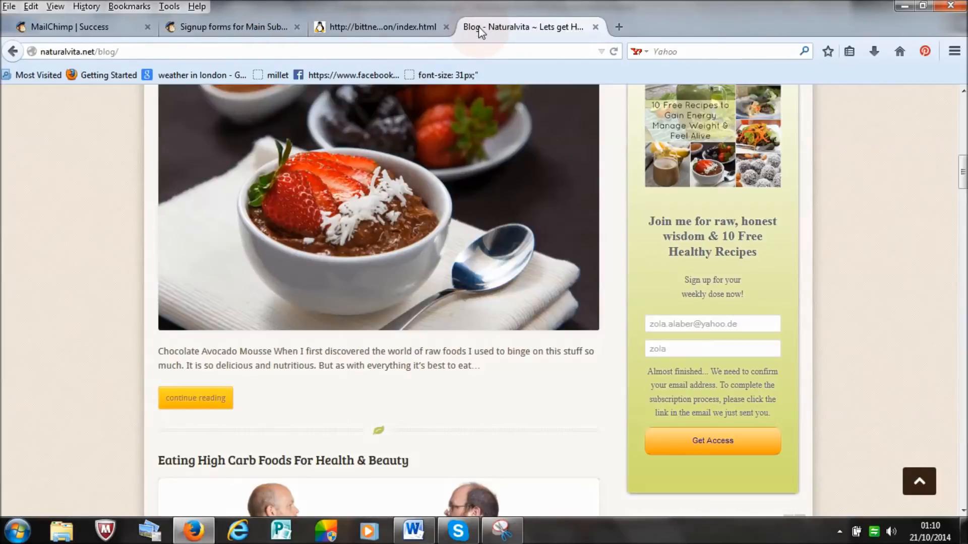
drag(962, 175, 918, 84)
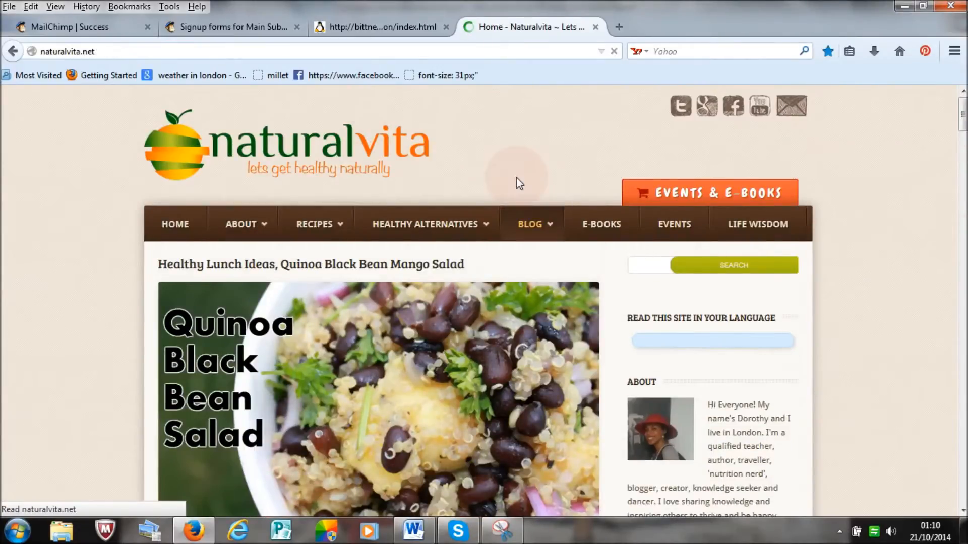
scroll(624, 264, down, 3)
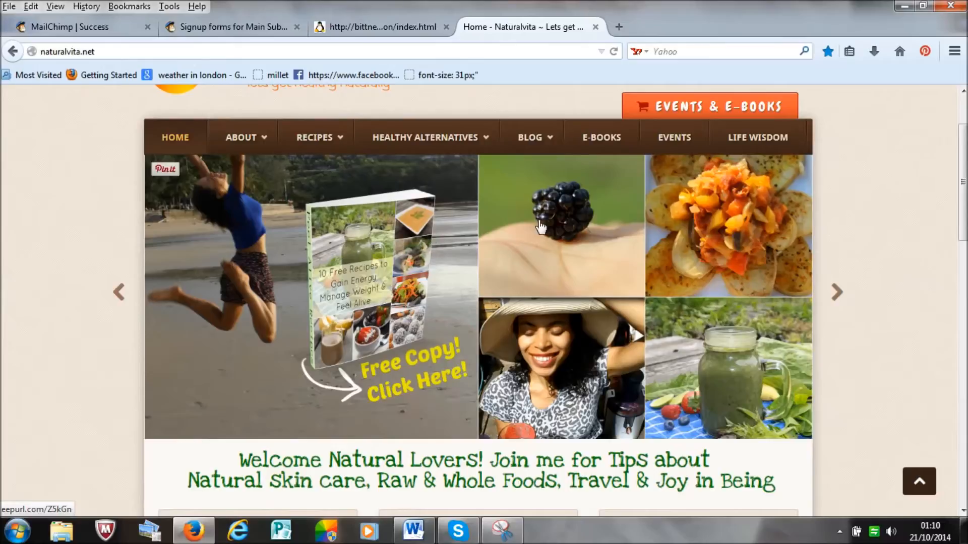
click(403, 368)
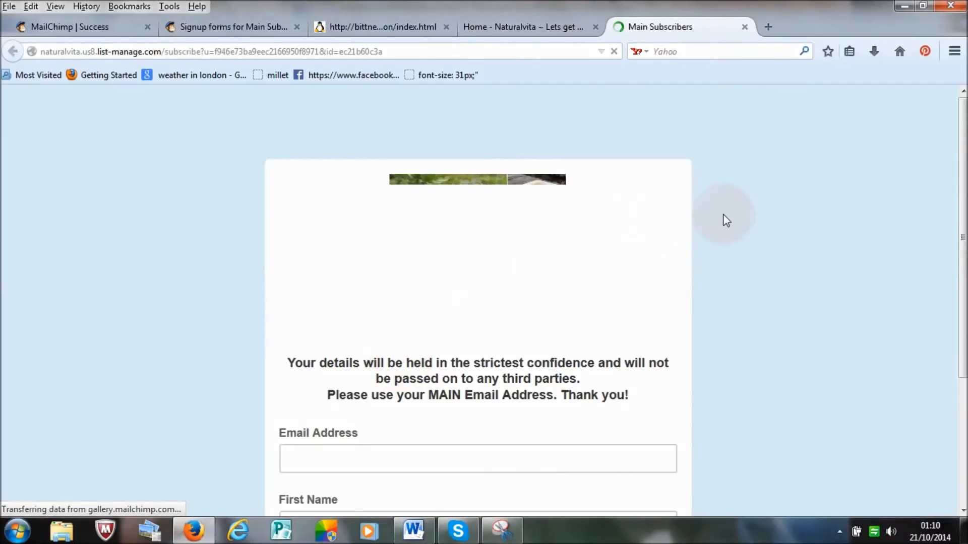
scroll(958, 217, down, 3)
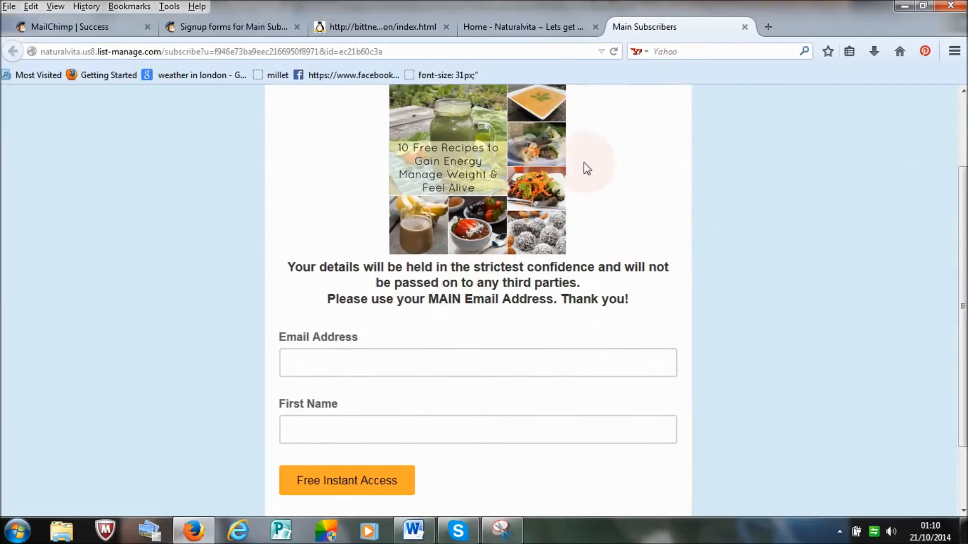
Step: Return to the home page's Free Copy banner and compare it with the hosted Main Subscribers signup form
click(522, 28)
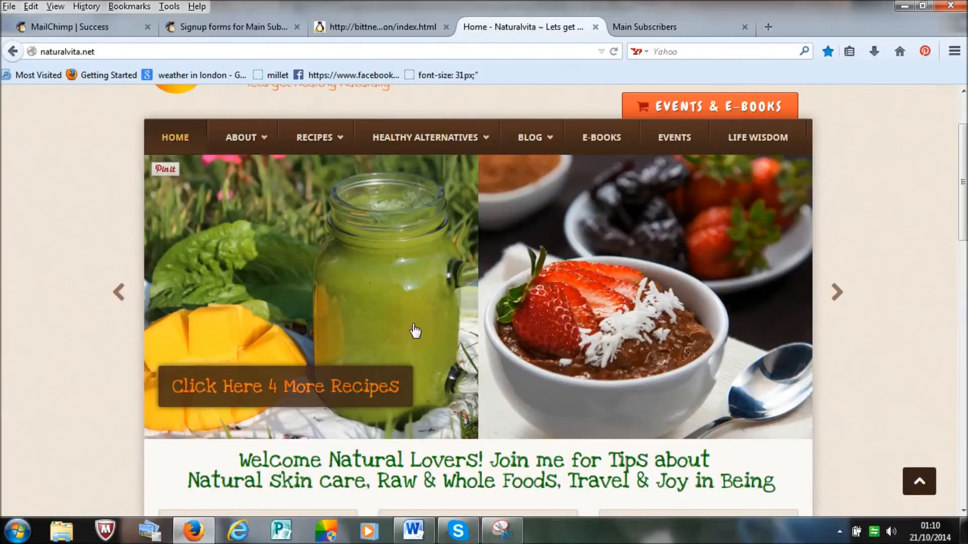
click(120, 293)
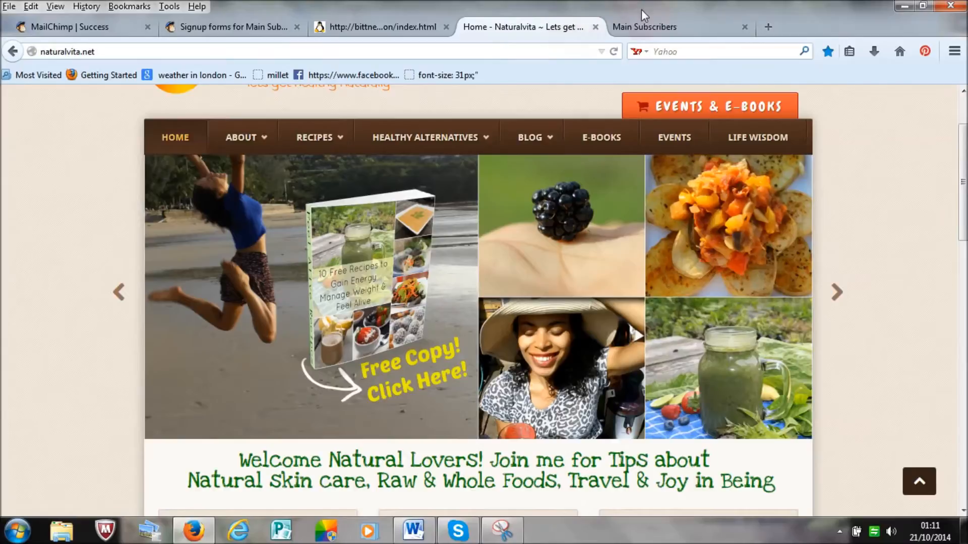
click(648, 27)
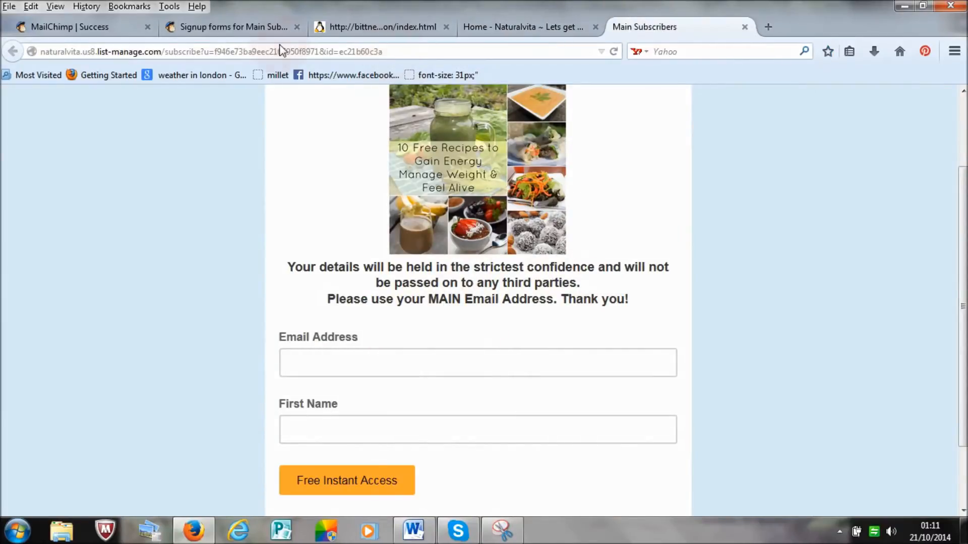
Step: Open the General forms designer for the Main Subscribers list and close the bittnerhost.net example page
click(260, 30)
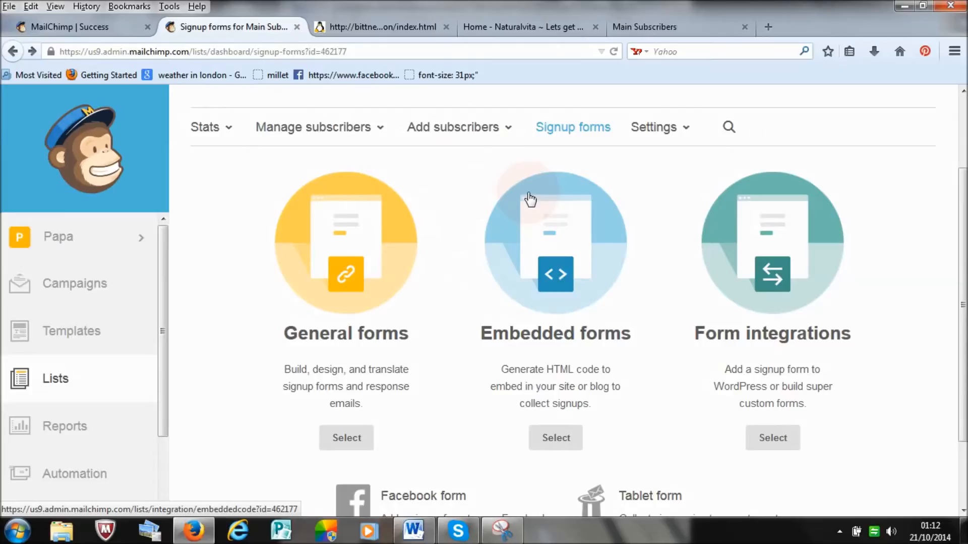
click(346, 274)
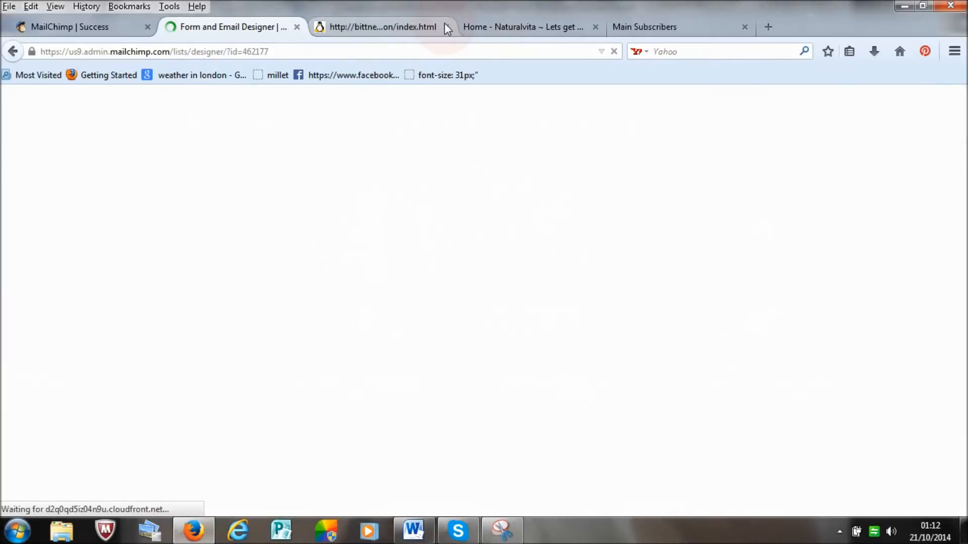
click(447, 27)
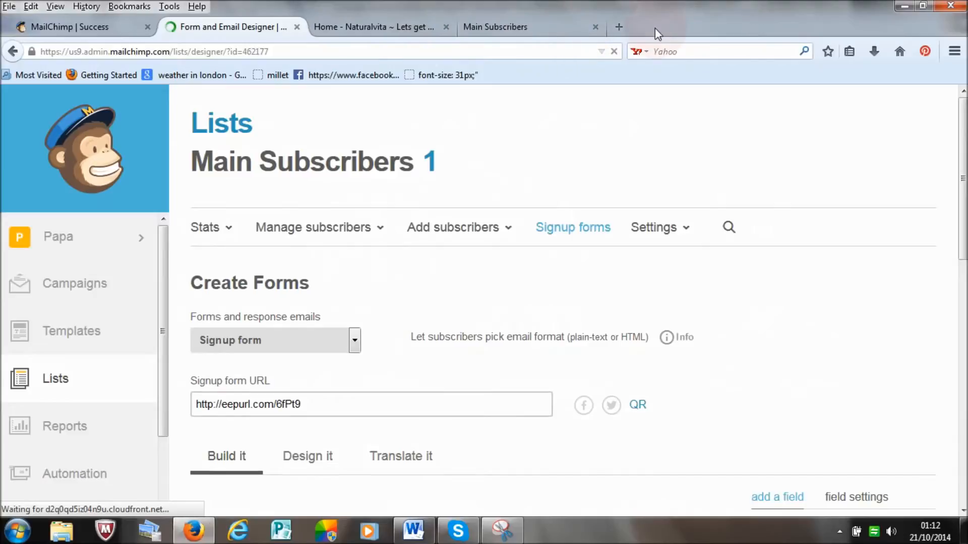
Step: Compare the hosted naturalvita signup form with the default Main Subscribers form shown in the form builder
click(513, 28)
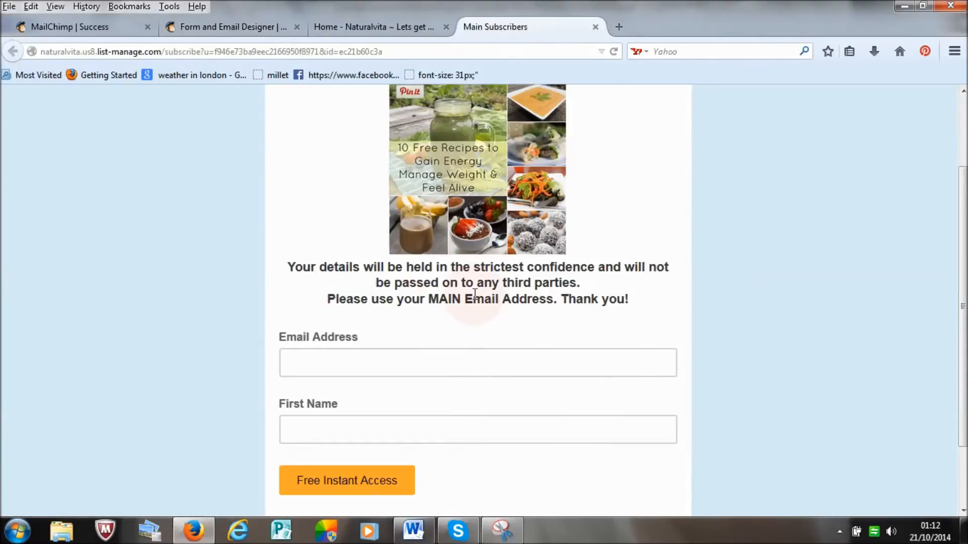
drag(966, 317, 966, 369)
click(376, 28)
click(256, 28)
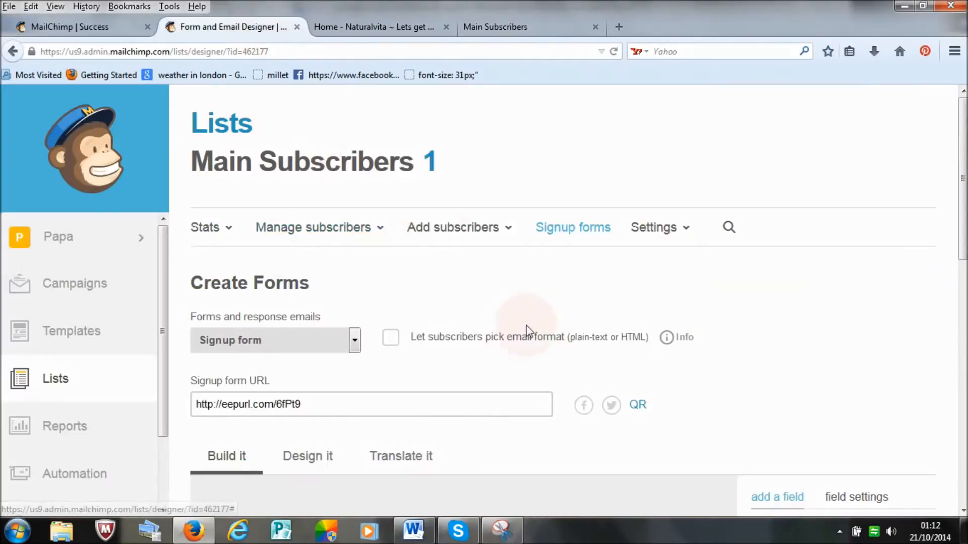
scroll(952, 222, down, 3)
scroll(953, 222, down, 10)
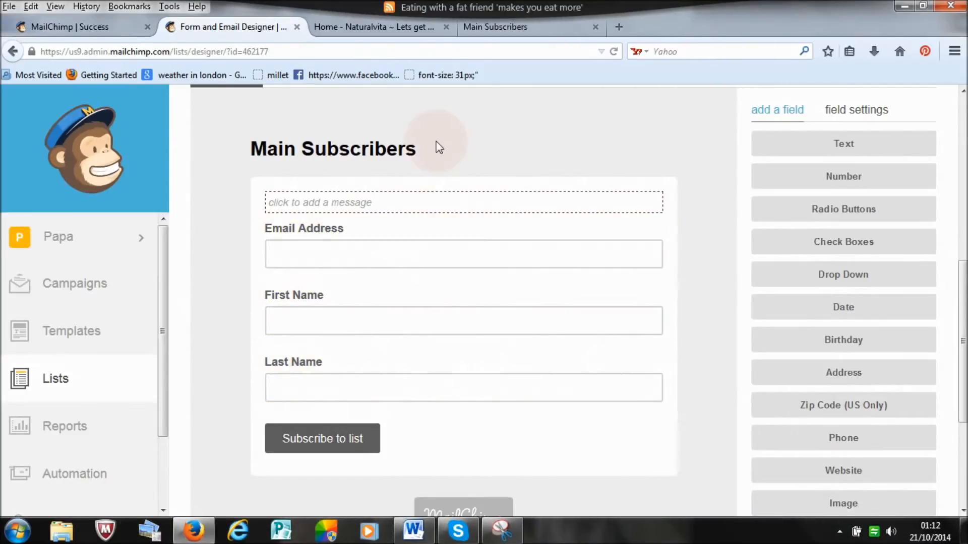
Step: Review the image and message above the fields on the hosted naturalvita signup form, and return to the form designer
click(541, 31)
mouse_move(961, 211)
mouse_down()
mouse_move(961, 325)
mouse_move(961, 206)
mouse_up()
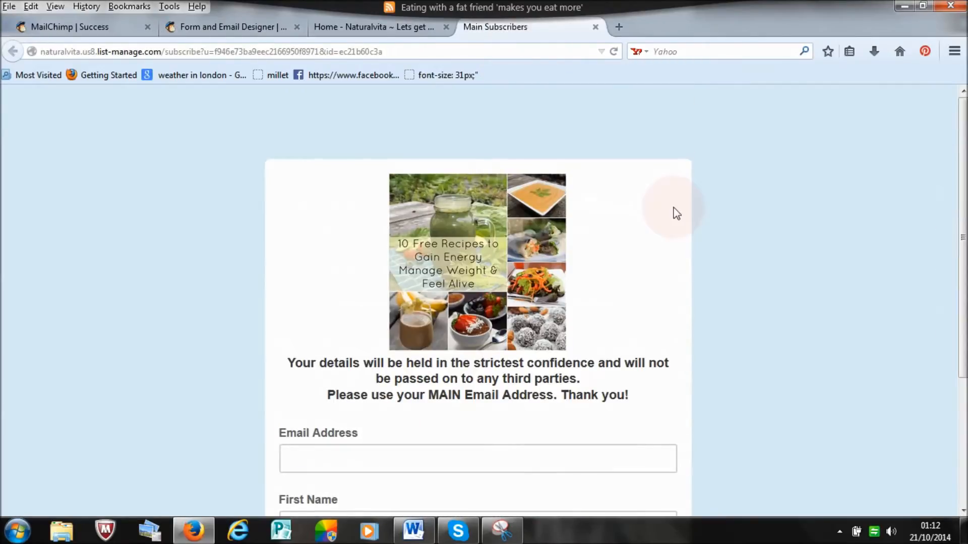
click(225, 29)
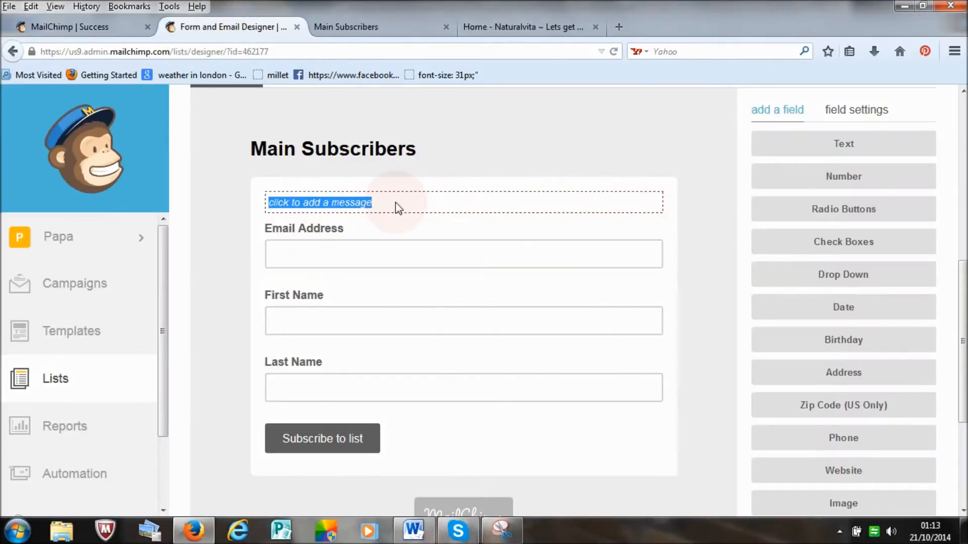
Step: Open the signup form's message area for editing and upload the papa english2 logo from the New LOGOS folder as its image
mouse_move(649, 204)
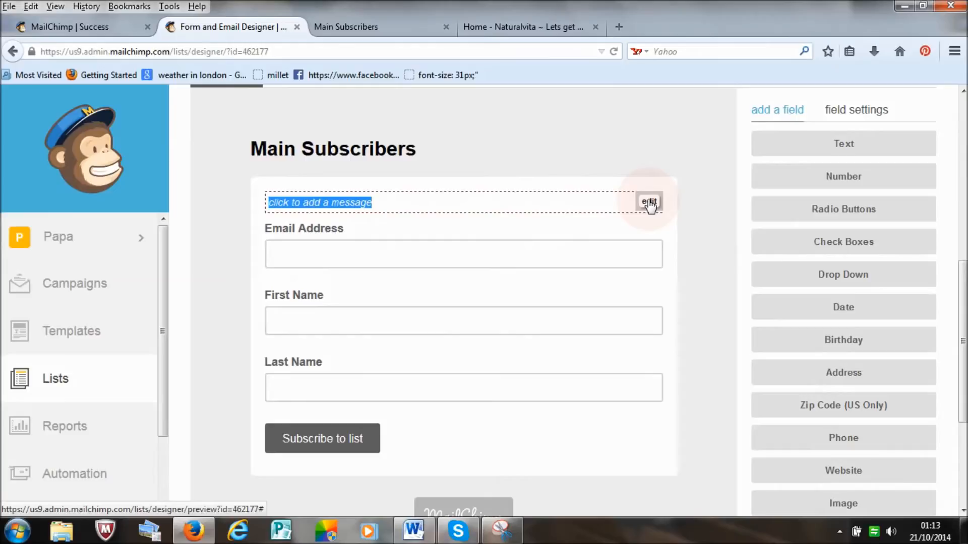
click(650, 203)
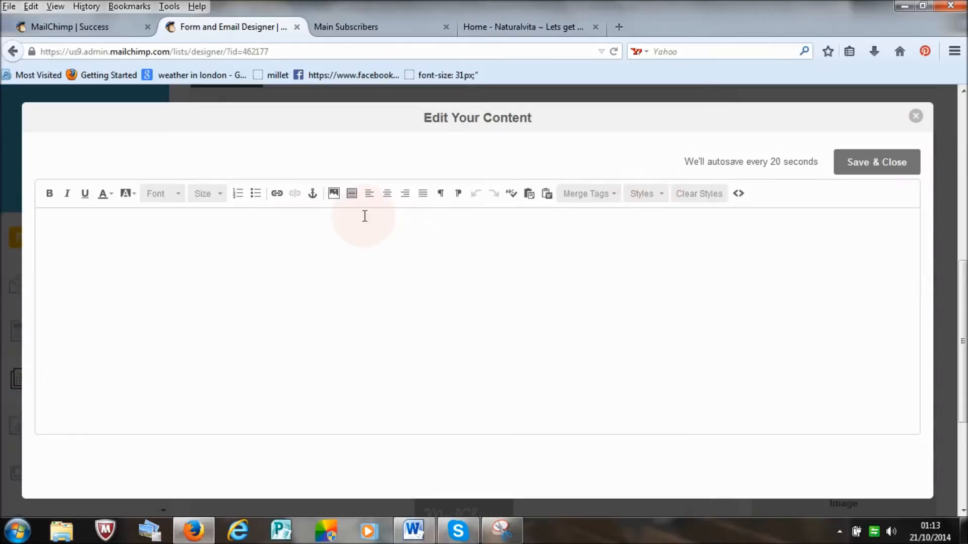
click(333, 193)
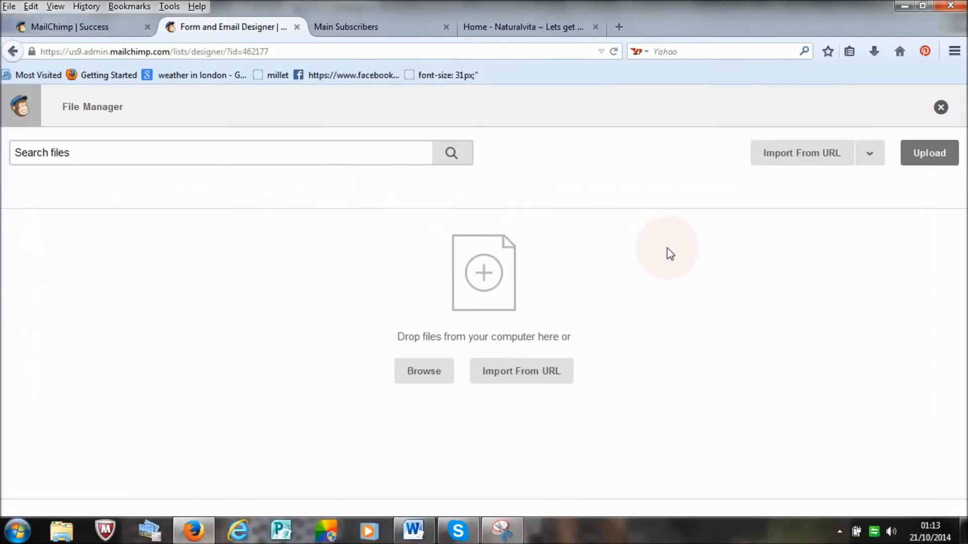
click(936, 157)
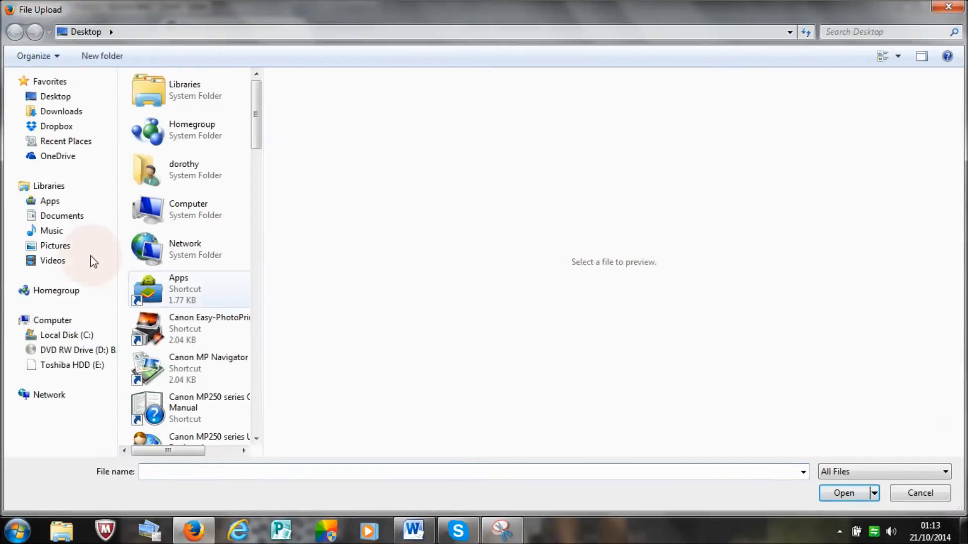
click(57, 216)
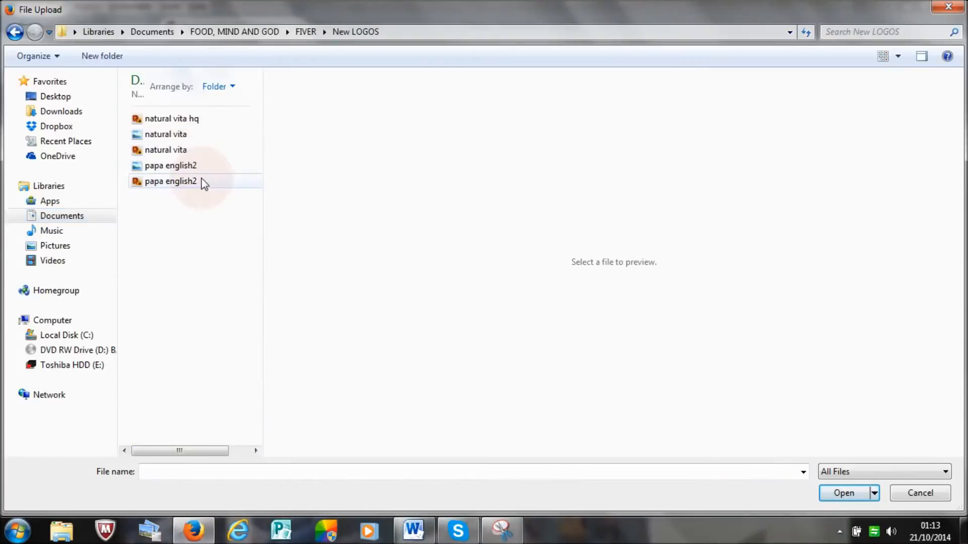
click(201, 182)
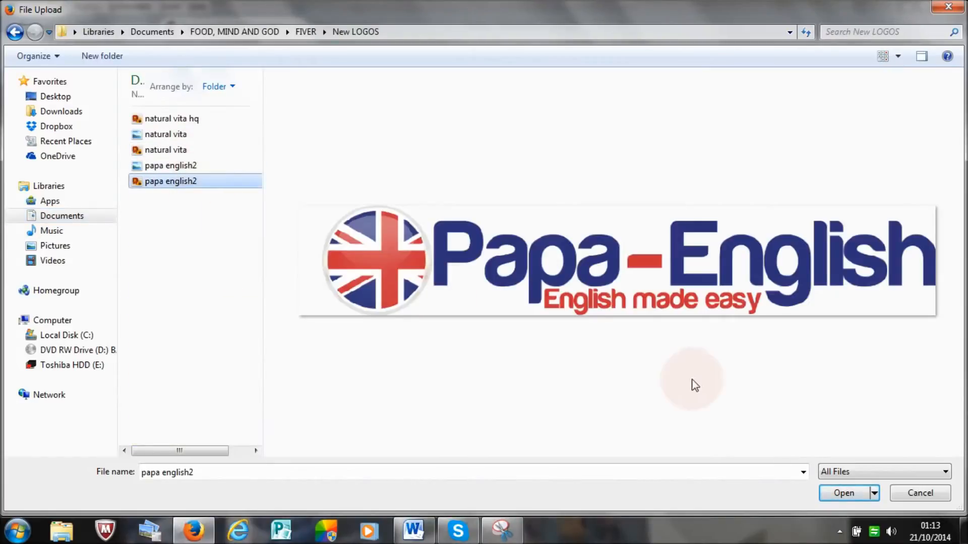
click(858, 495)
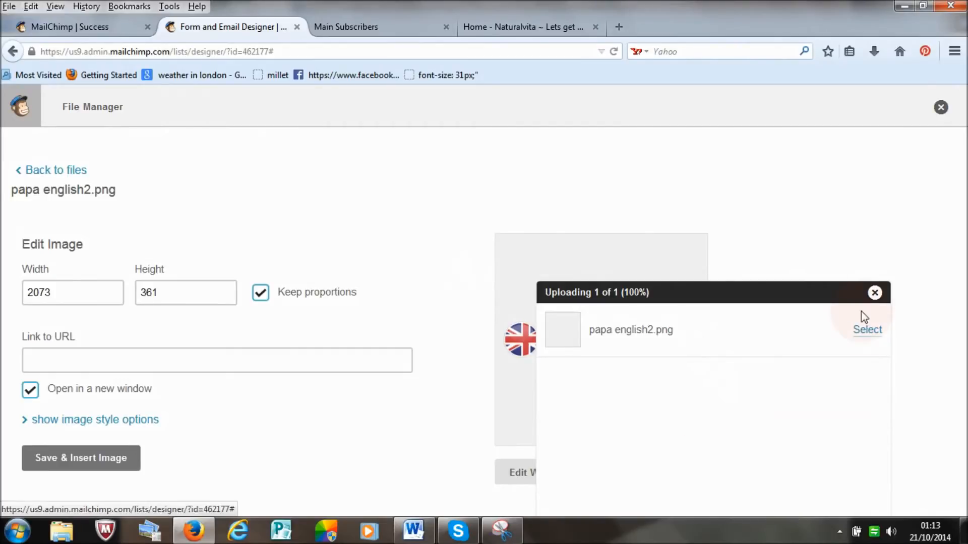
Step: Set the logo's width to 400 with proportions kept, insert it into the form message, and save the content
click(875, 293)
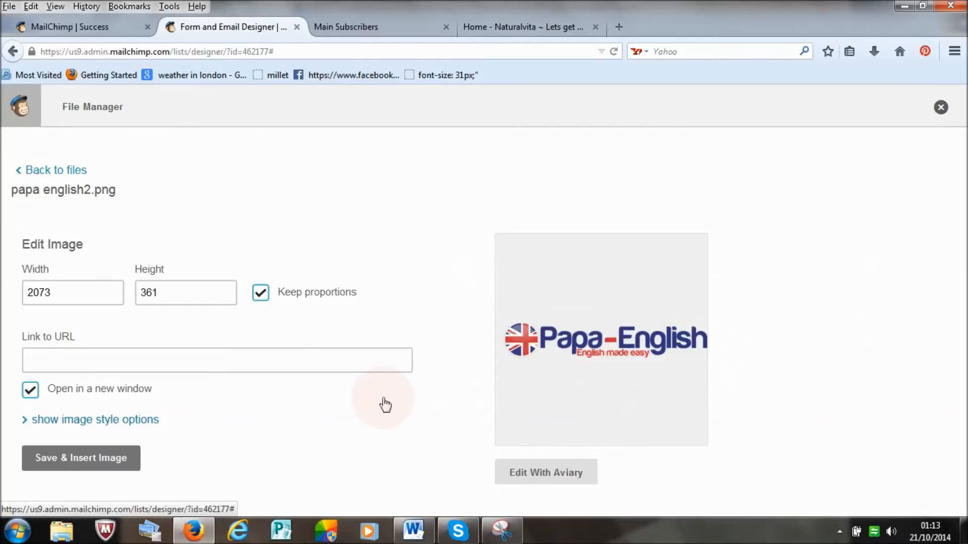
drag(71, 298, 9, 304)
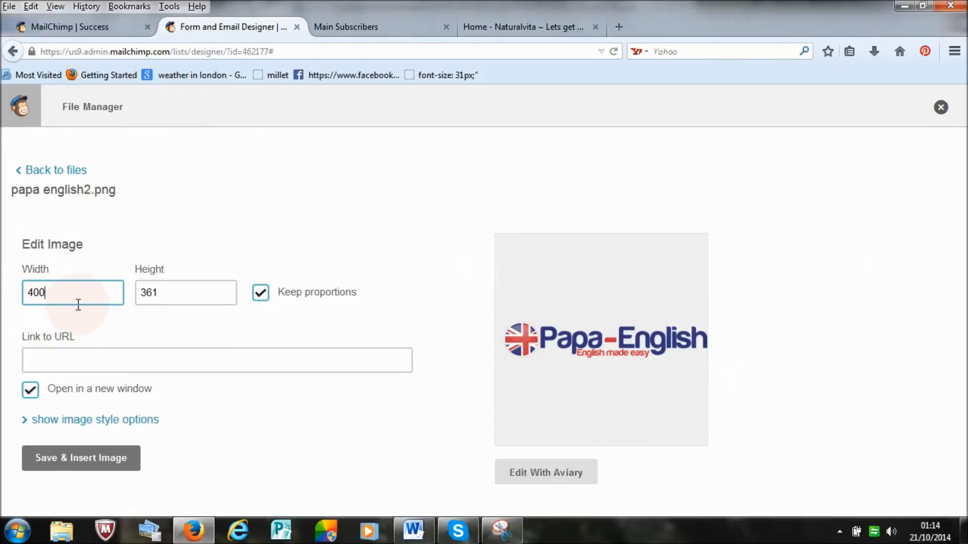
click(102, 463)
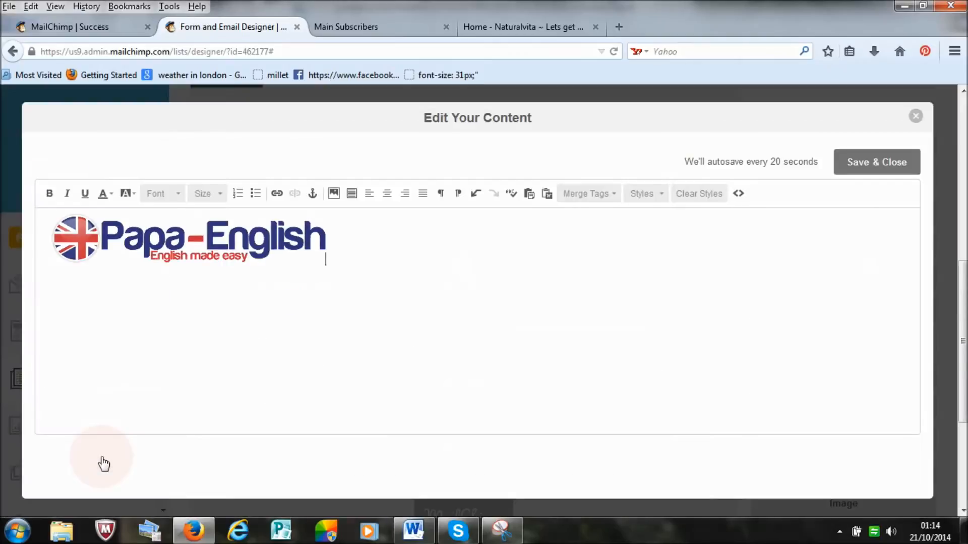
click(881, 163)
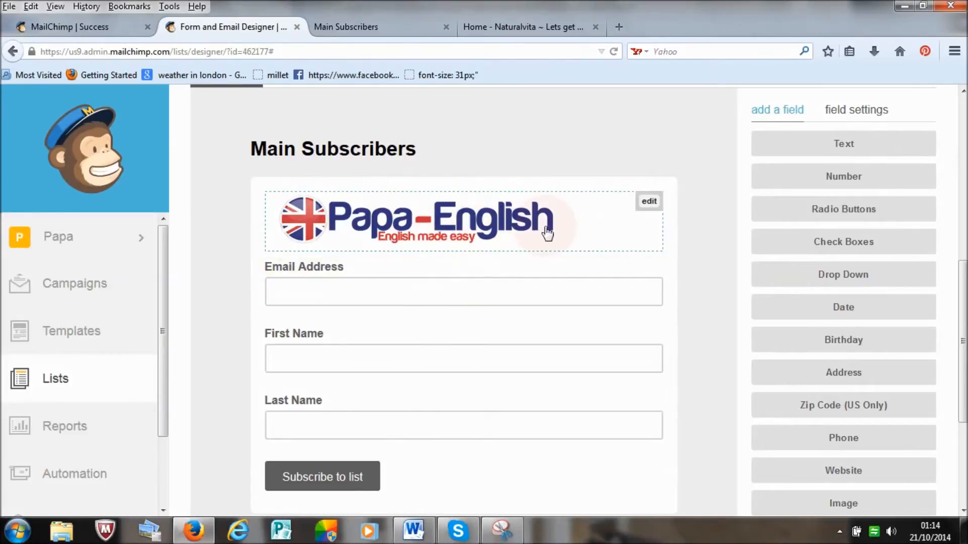
Step: Delete the Last Name field from the Main Subscribers form, confirming with DELETE
scroll(601, 403, down, 1)
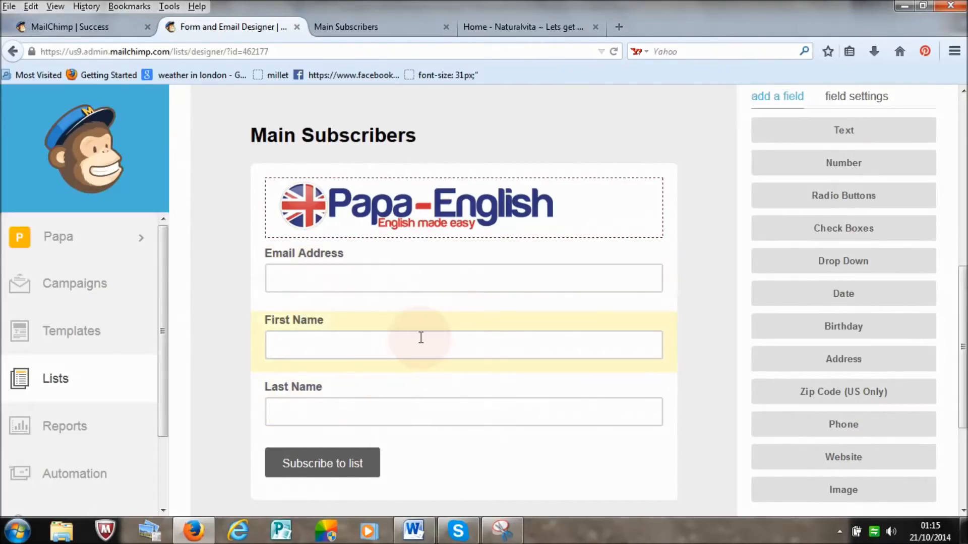
click(316, 418)
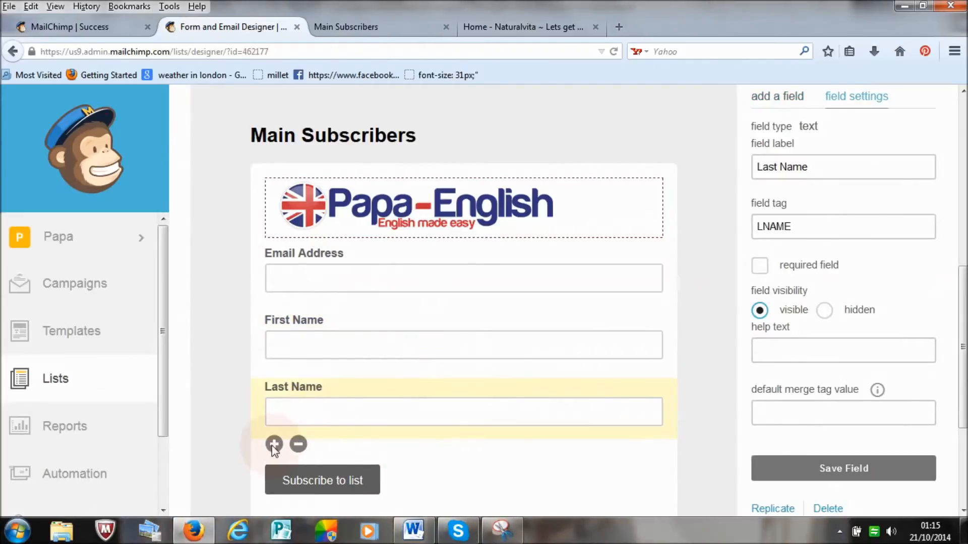
click(298, 445)
click(371, 364)
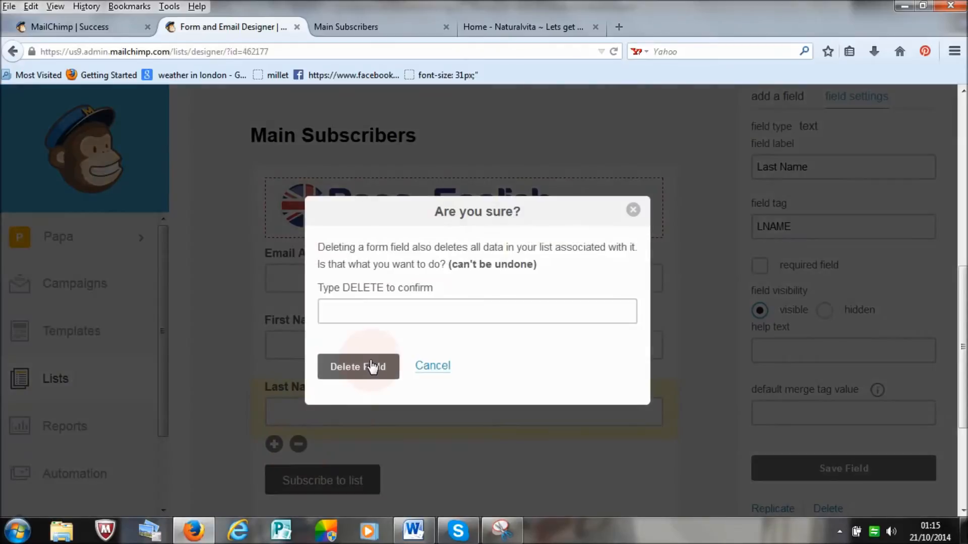
click(370, 308)
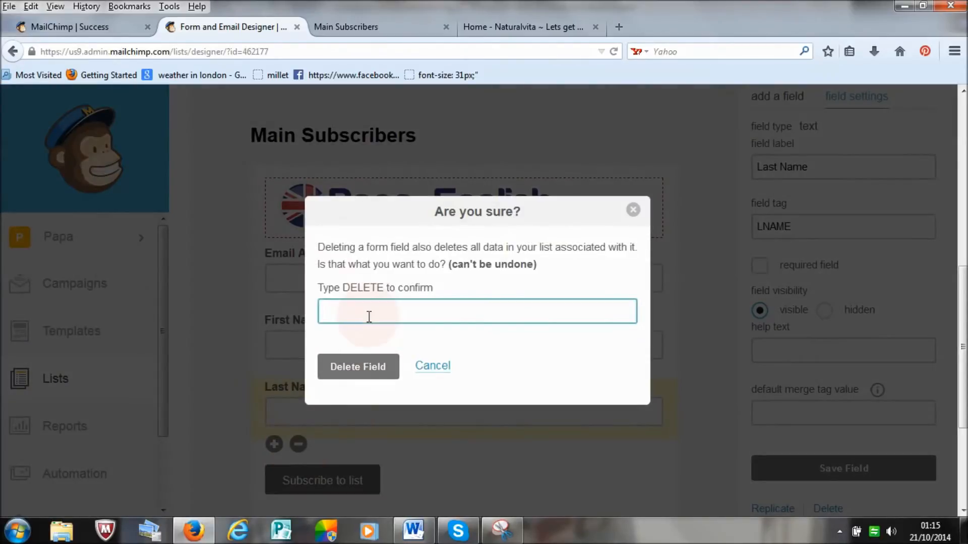
text(DE)
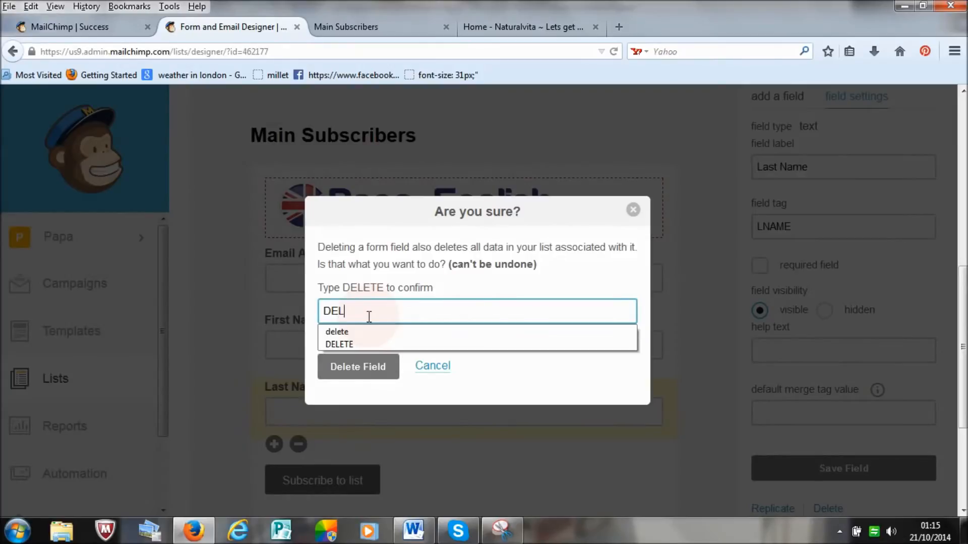
text(L)
click(373, 345)
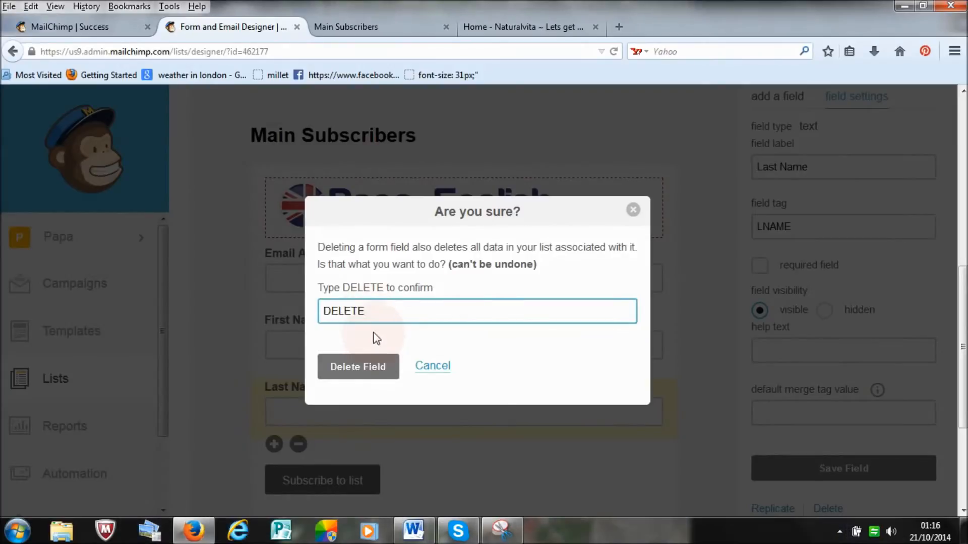
click(357, 367)
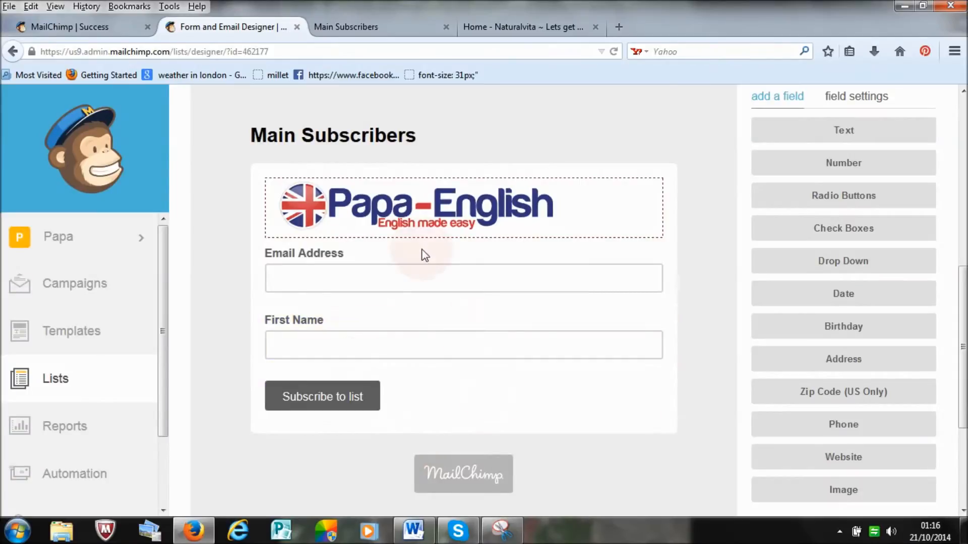
Step: Copy the confidentiality and MAIN Email Address message from the hosted naturalvita form and paste it on a new line below the Papa-English logo
click(537, 28)
click(404, 30)
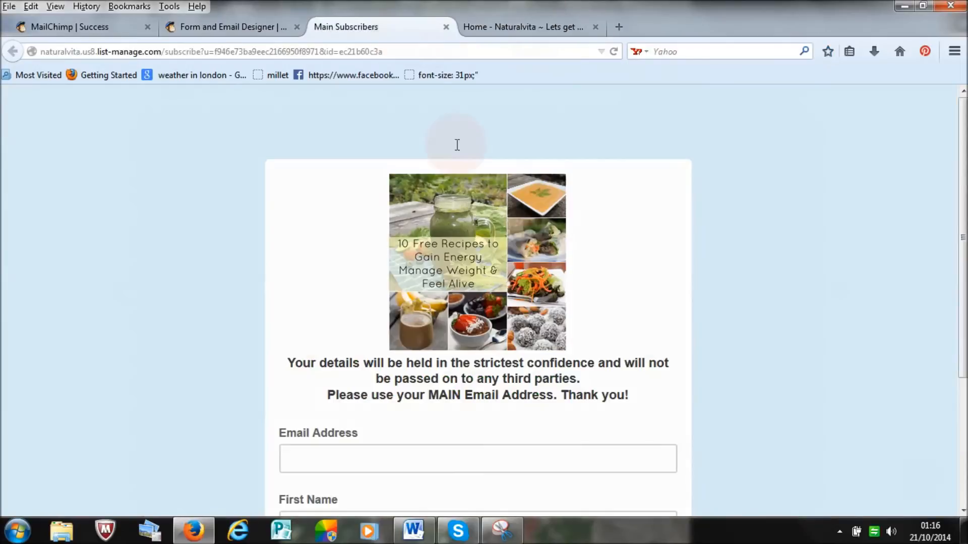
drag(962, 267, 963, 360)
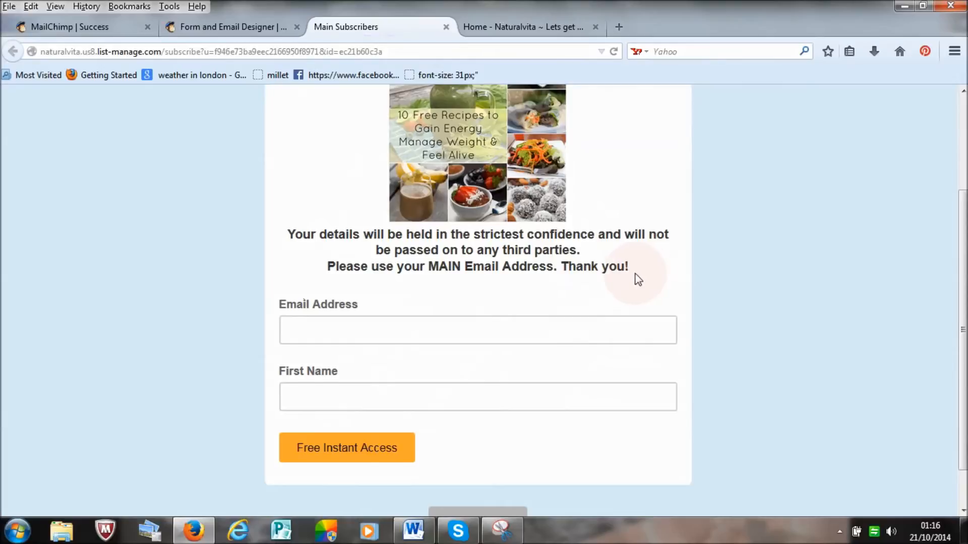
drag(631, 288, 288, 241)
key(ctrl+c)
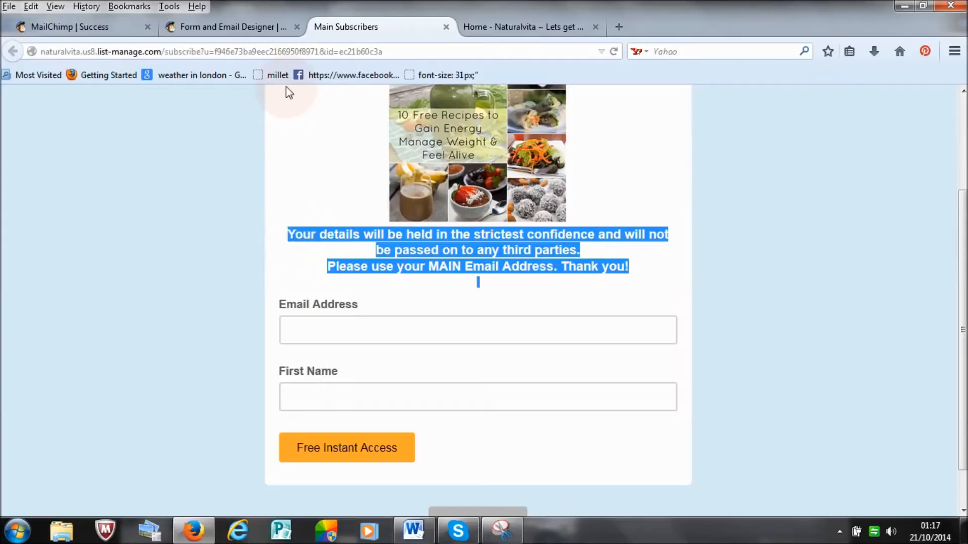
click(237, 20)
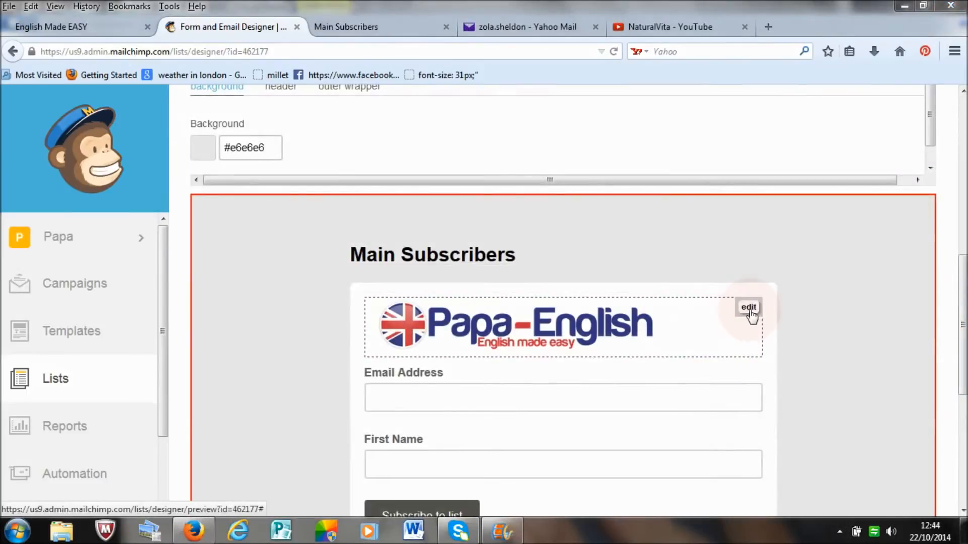
click(748, 307)
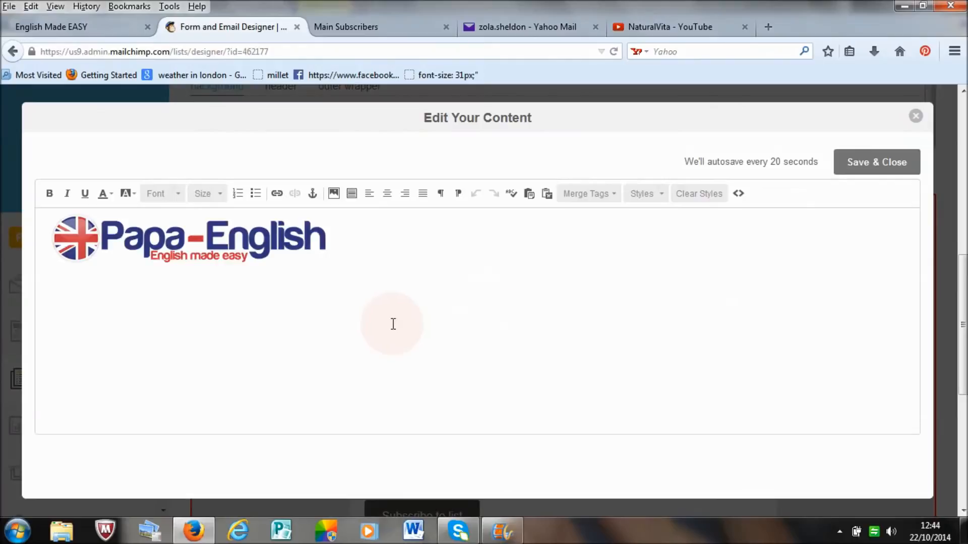
key(Return)
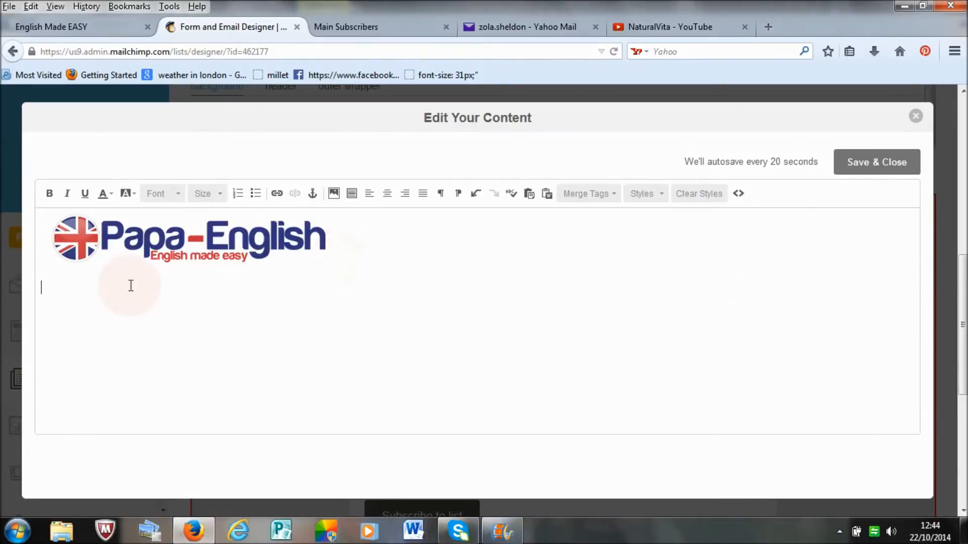
key(ctrl+v)
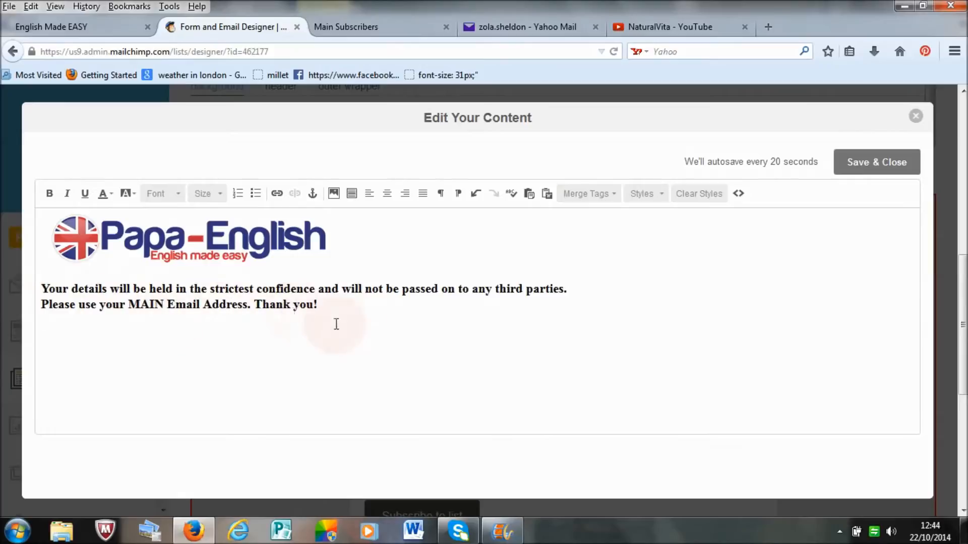
Step: Try toggling bold, italic and underline on the pasted two-line message, reverting each formatting change
drag(317, 305, 49, 288)
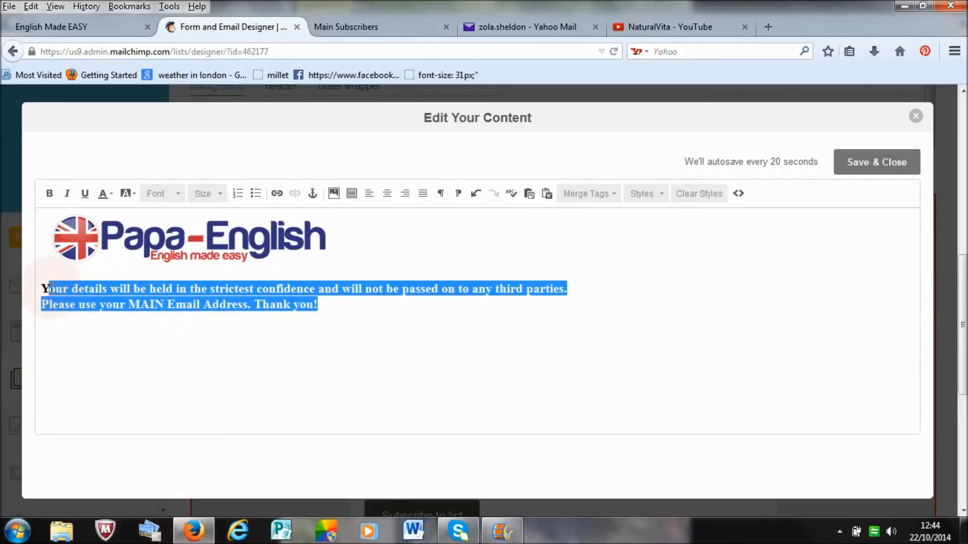
click(318, 304)
drag(317, 305, 46, 288)
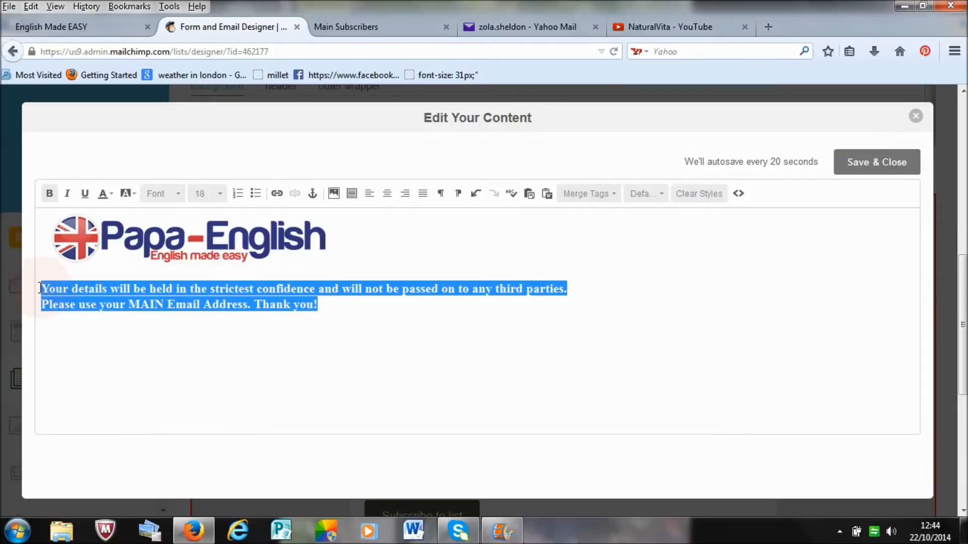
click(51, 199)
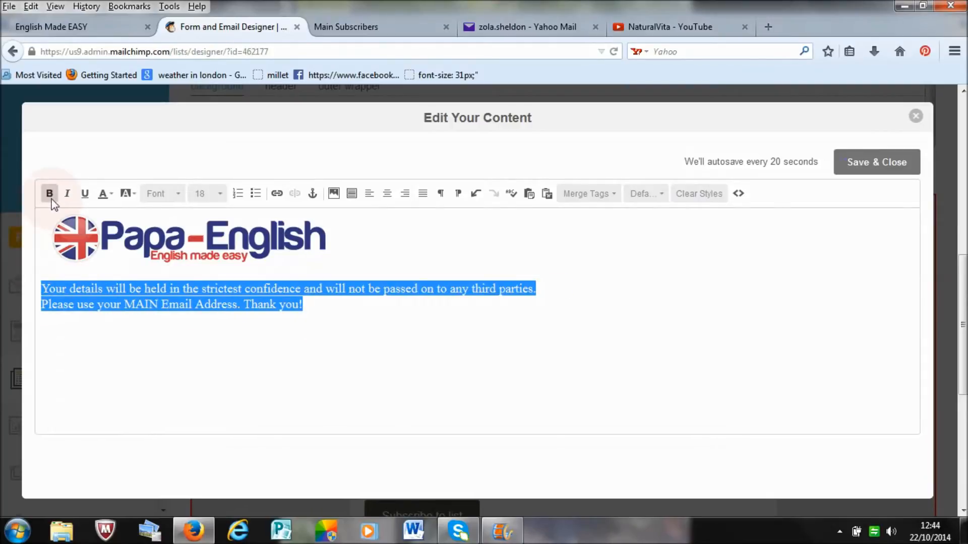
click(53, 202)
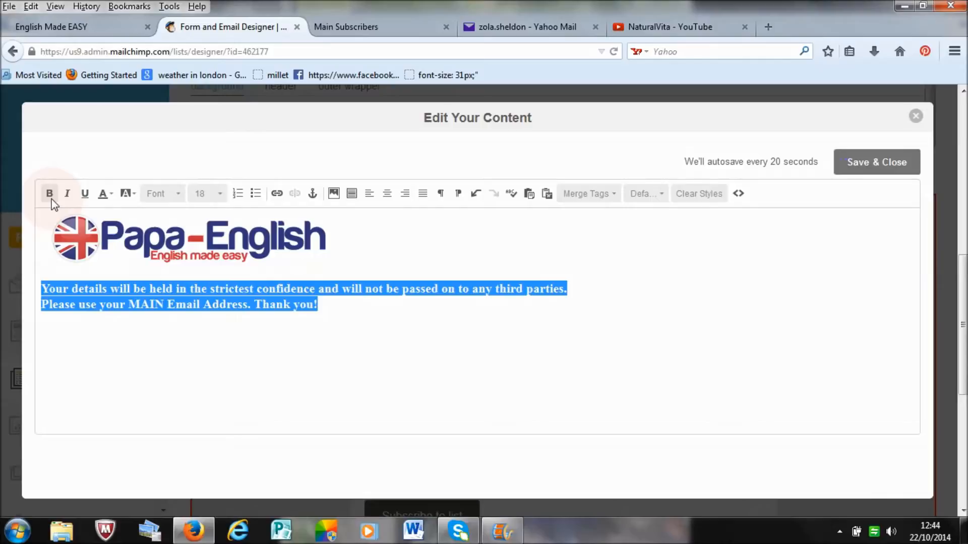
click(69, 197)
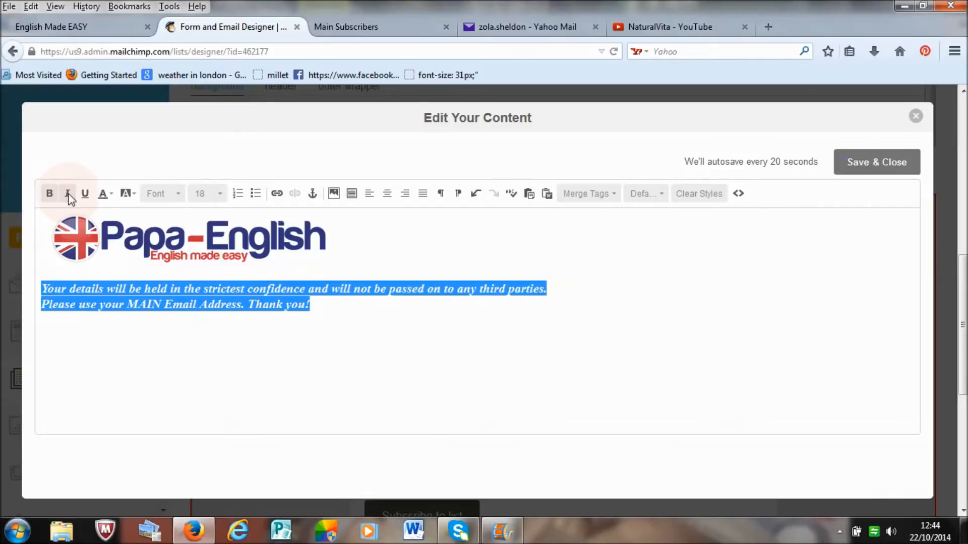
click(69, 196)
click(85, 194)
click(169, 327)
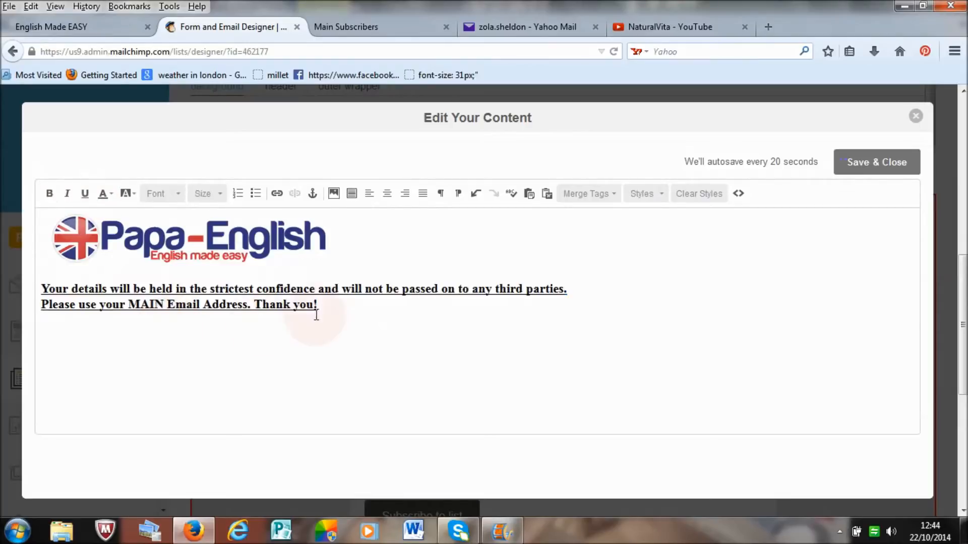
drag(327, 311, 41, 287)
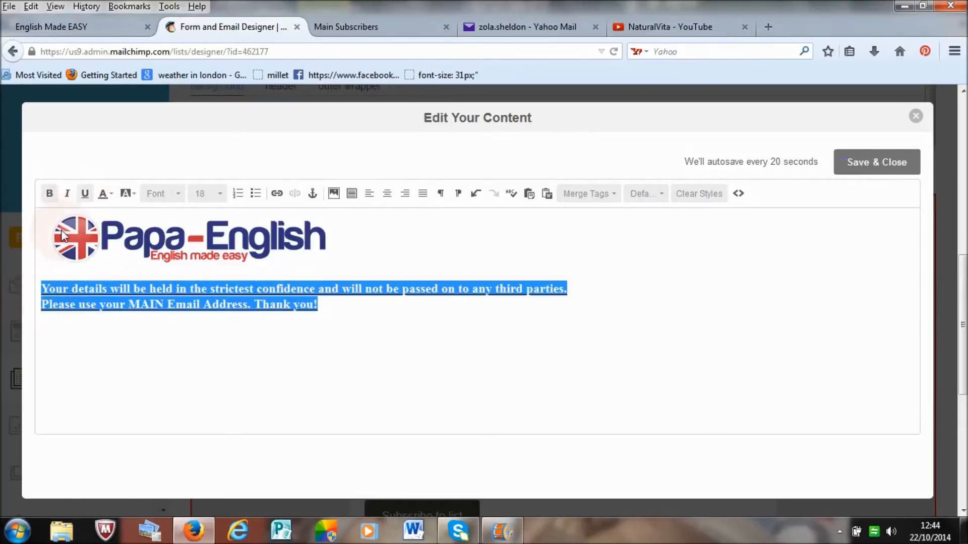
click(84, 196)
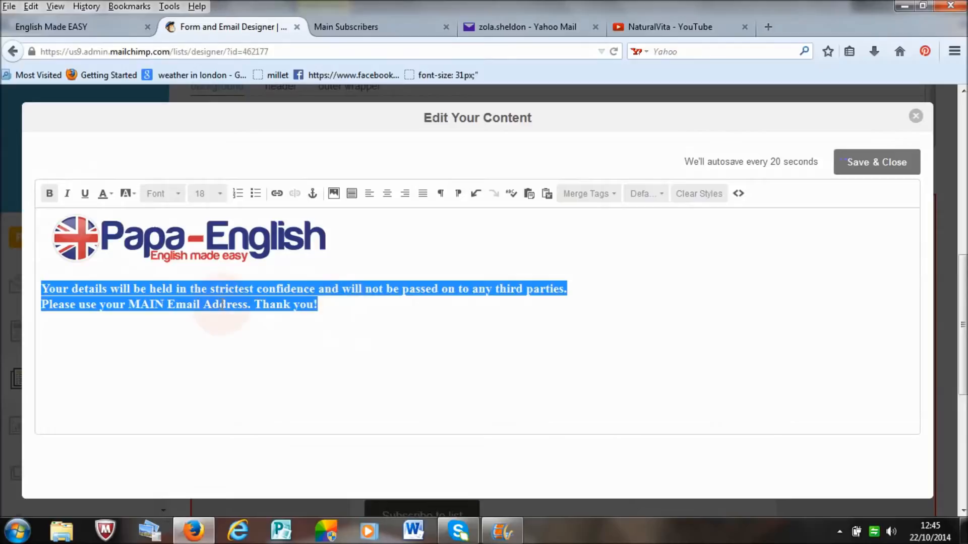
Step: Centre-align the two-line confidentiality and MAIN Email Address message below the logo and save the content
click(137, 195)
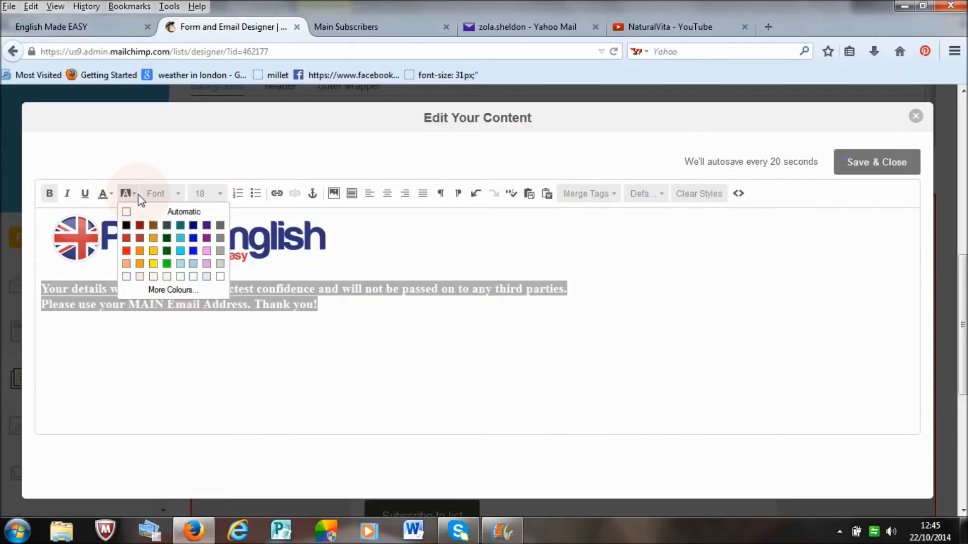
click(330, 318)
drag(328, 318, 42, 287)
click(388, 196)
click(479, 339)
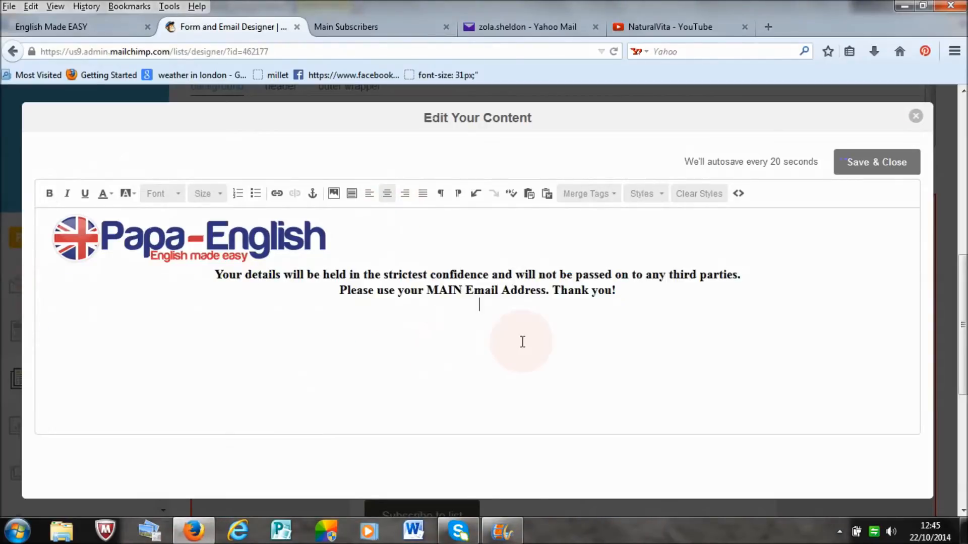
click(871, 171)
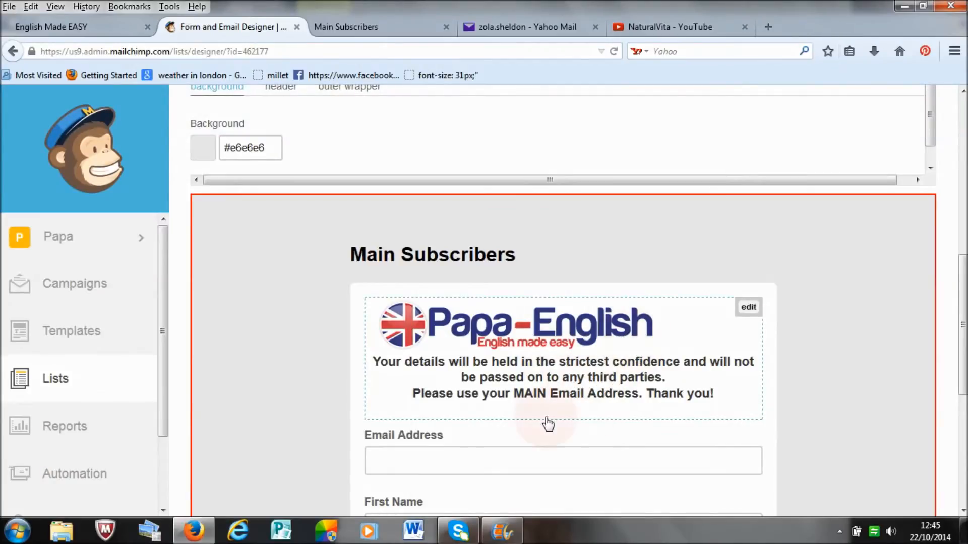
Step: Reopen the form message, add blank space between the Papa-English logo and the centred text, and save the content
click(749, 308)
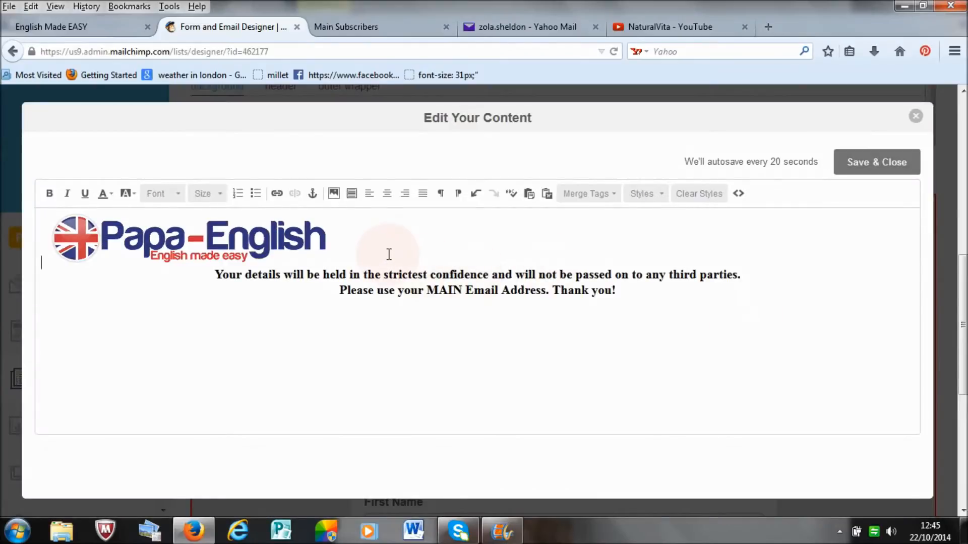
key(Return)
key(Return)
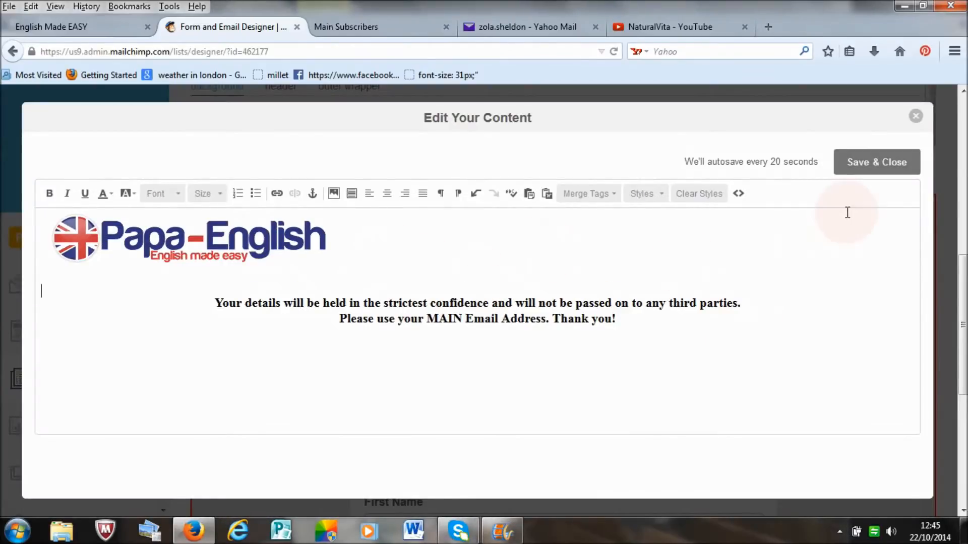
click(856, 164)
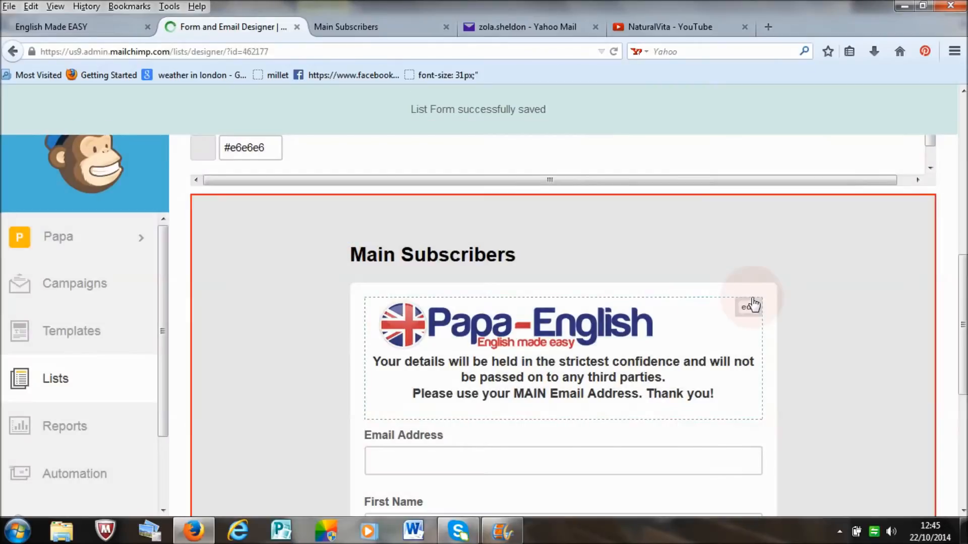
Step: In the form's design settings, change the page background to the light blue #d4f2f3 and review the form preview
drag(964, 284, 965, 297)
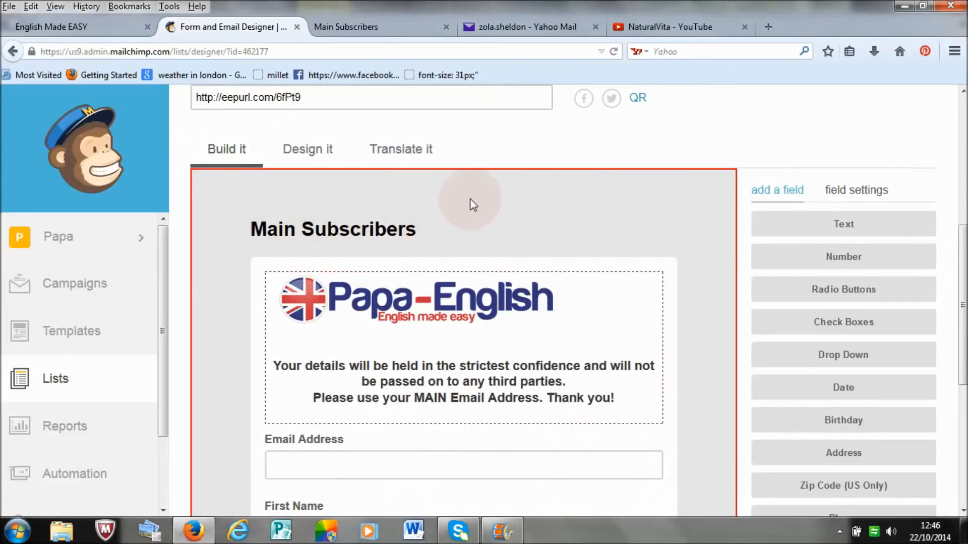
click(316, 152)
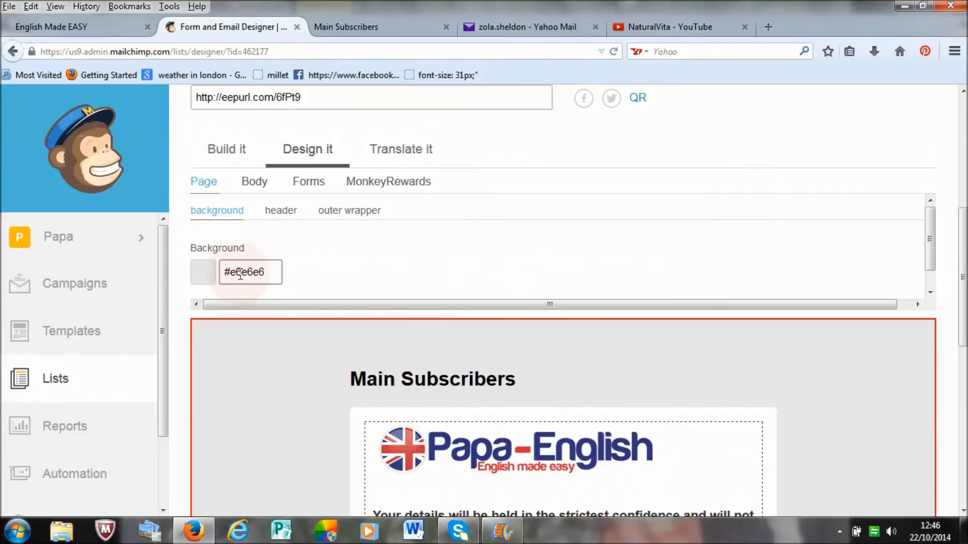
click(262, 272)
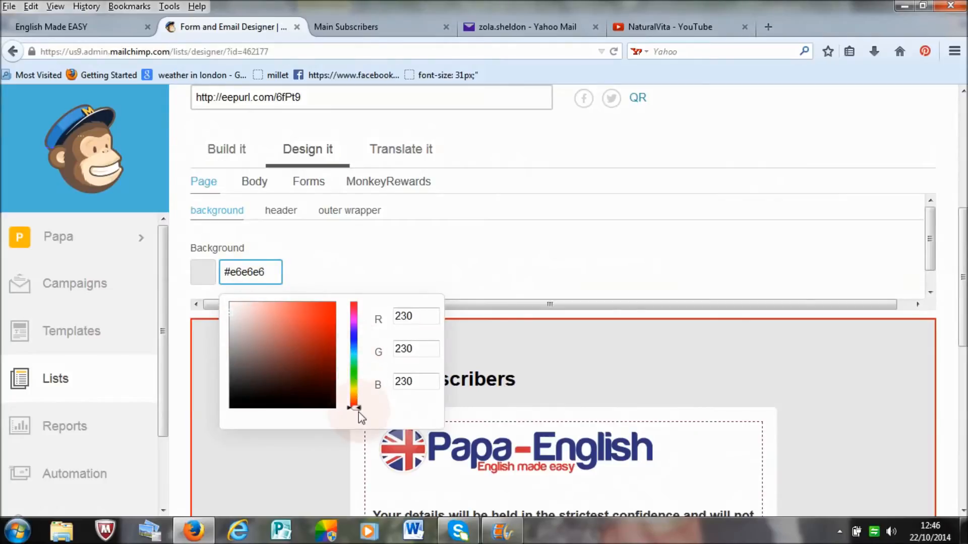
drag(357, 408, 355, 363)
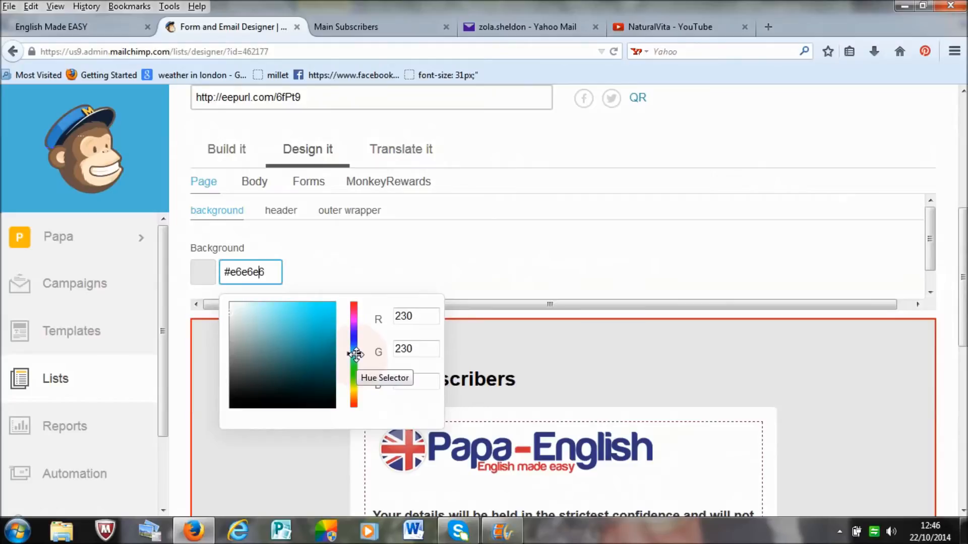
click(246, 316)
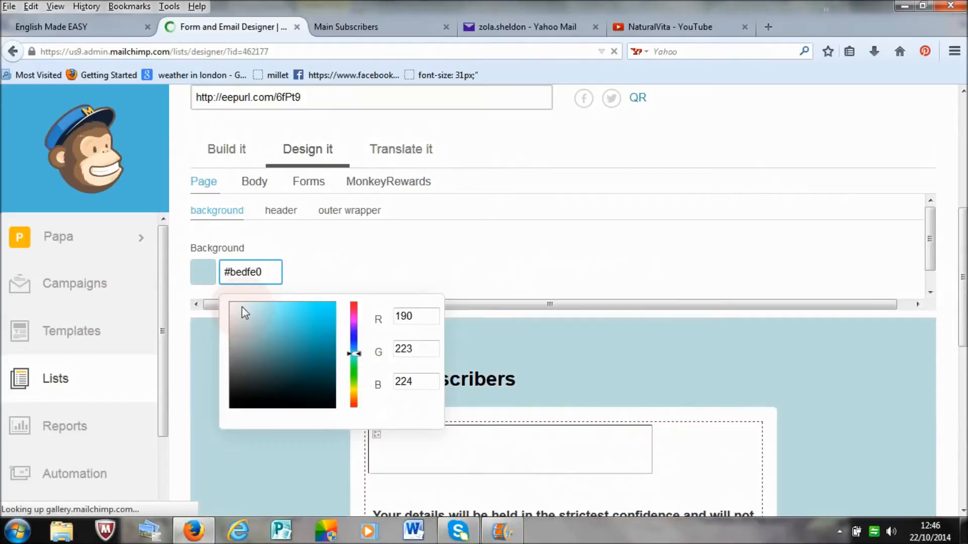
click(245, 312)
click(243, 310)
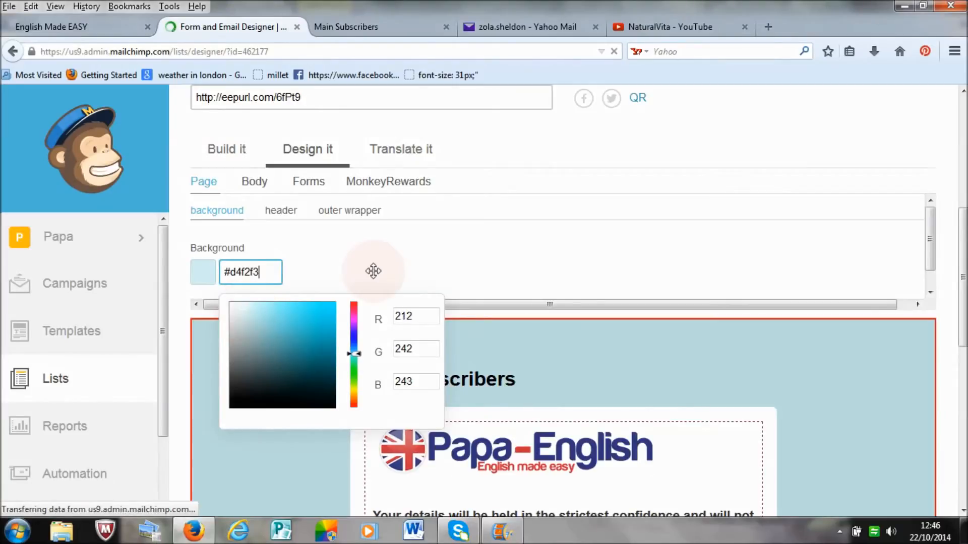
click(427, 263)
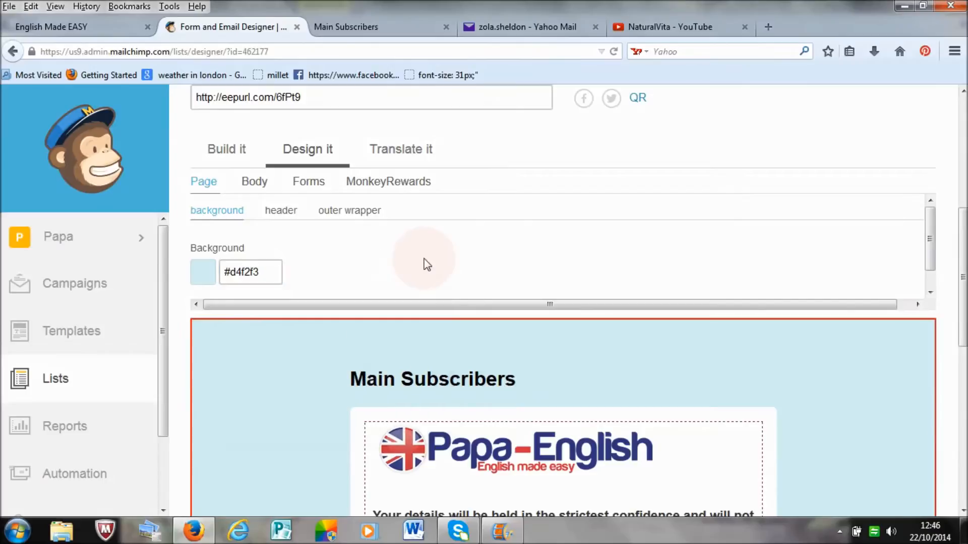
drag(962, 262, 962, 387)
click(385, 389)
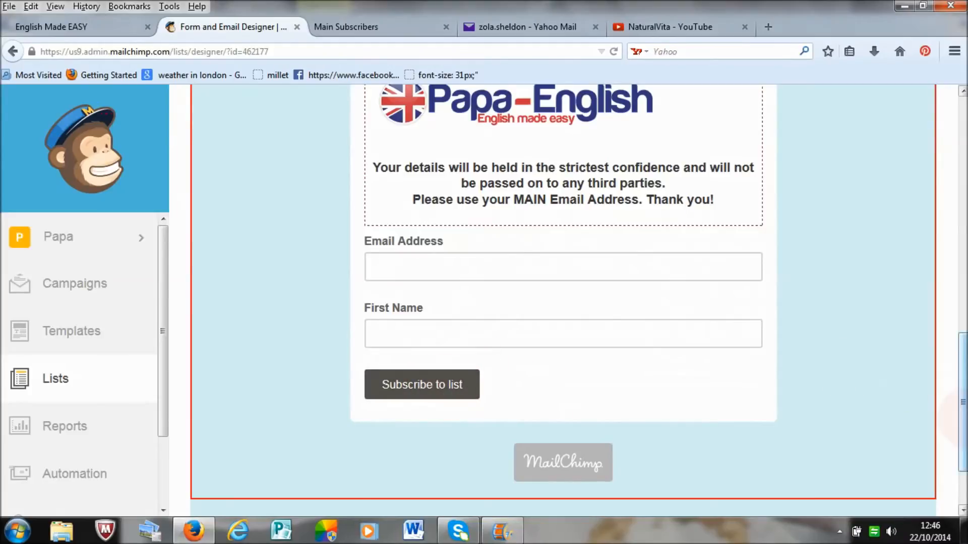
scroll(563, 303, up, 6)
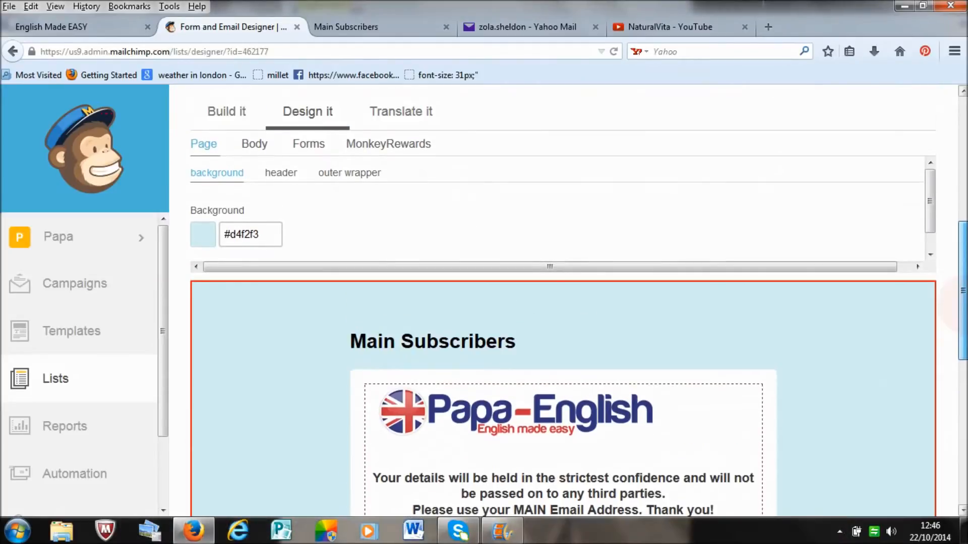
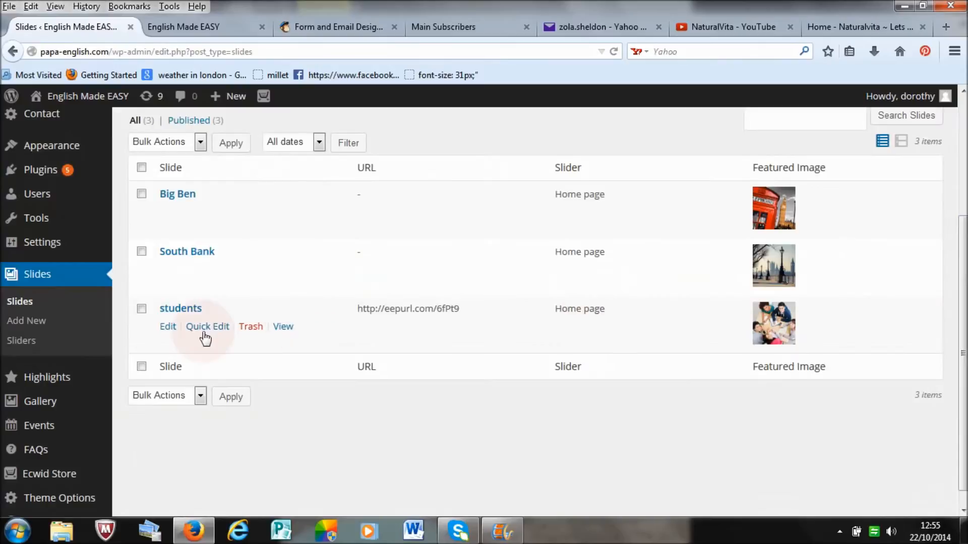
click(168, 326)
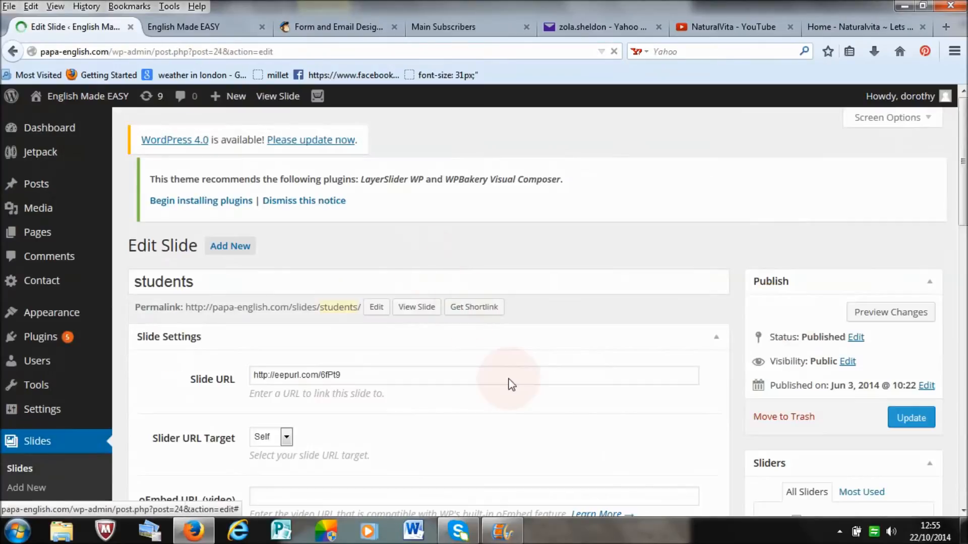
drag(964, 156, 963, 210)
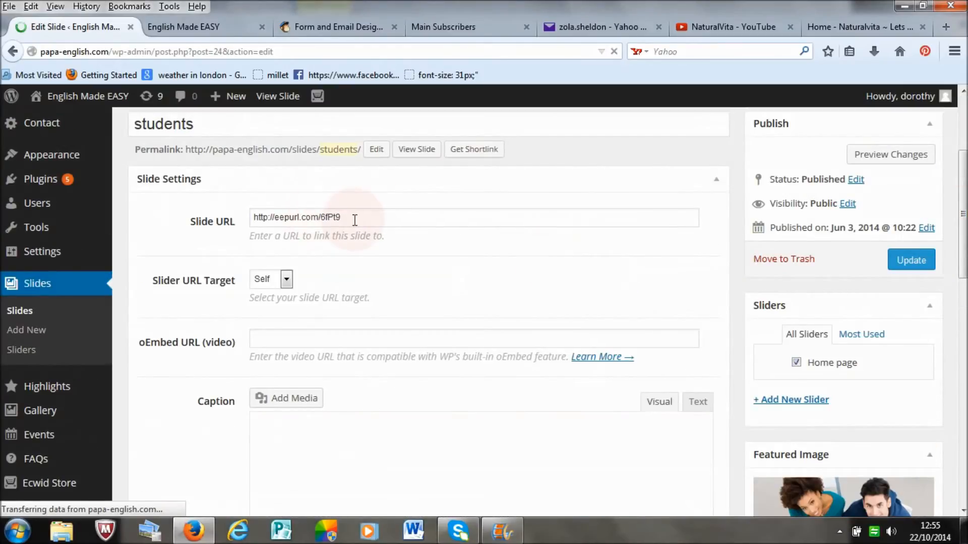
drag(352, 218, 241, 221)
key(ctrl+c)
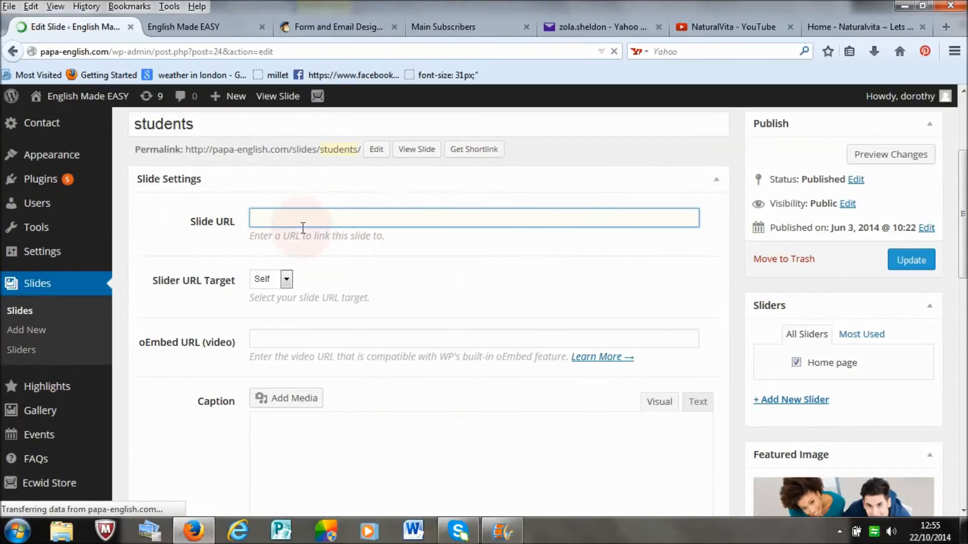
click(286, 216)
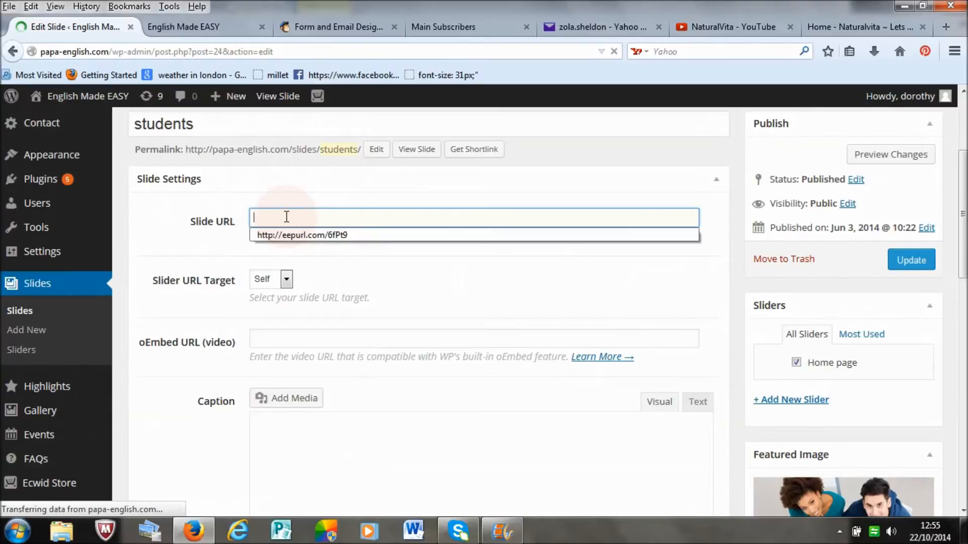
right_click(286, 217)
click(303, 279)
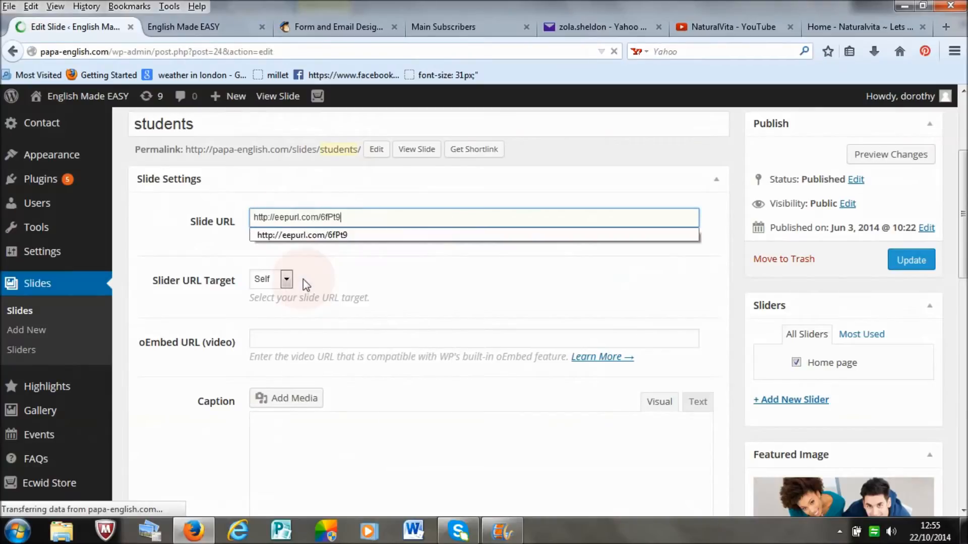
click(365, 239)
Step: Enter "click here for updates" as the students slide's caption and update the slide
drag(964, 218, 967, 270)
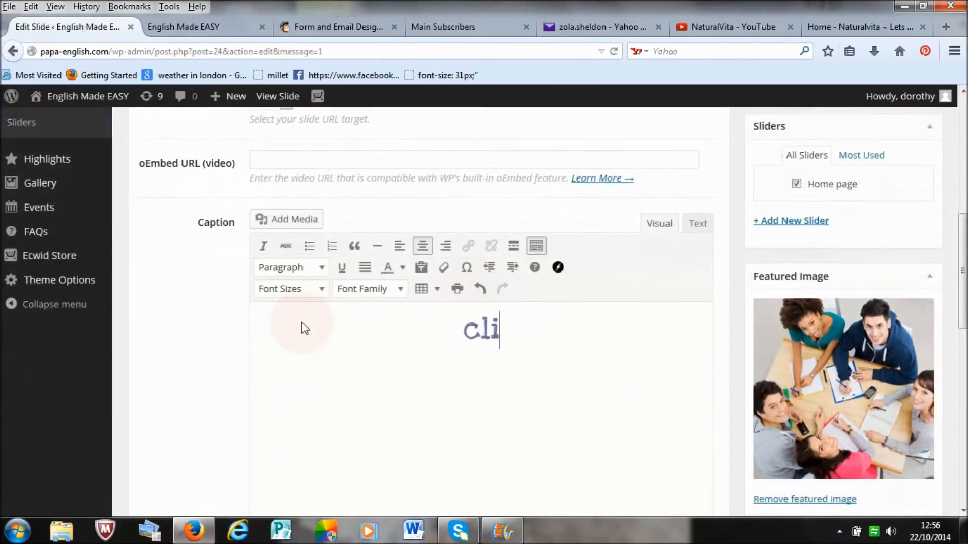
text(k he)
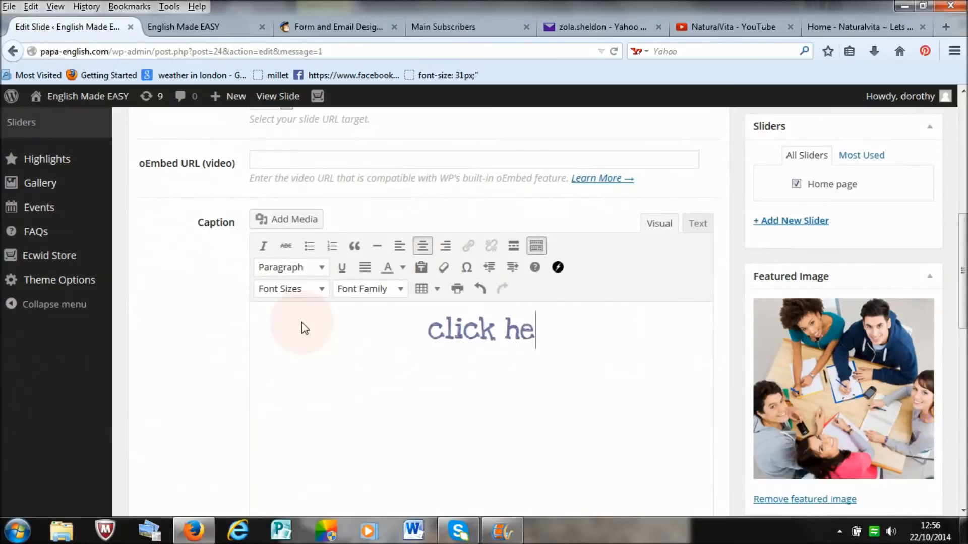
text(re for )
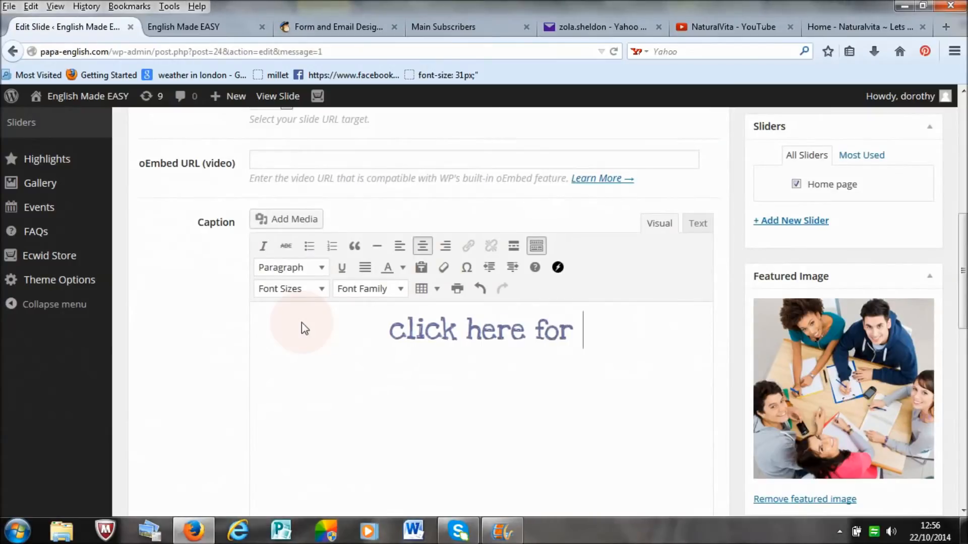
text(upda)
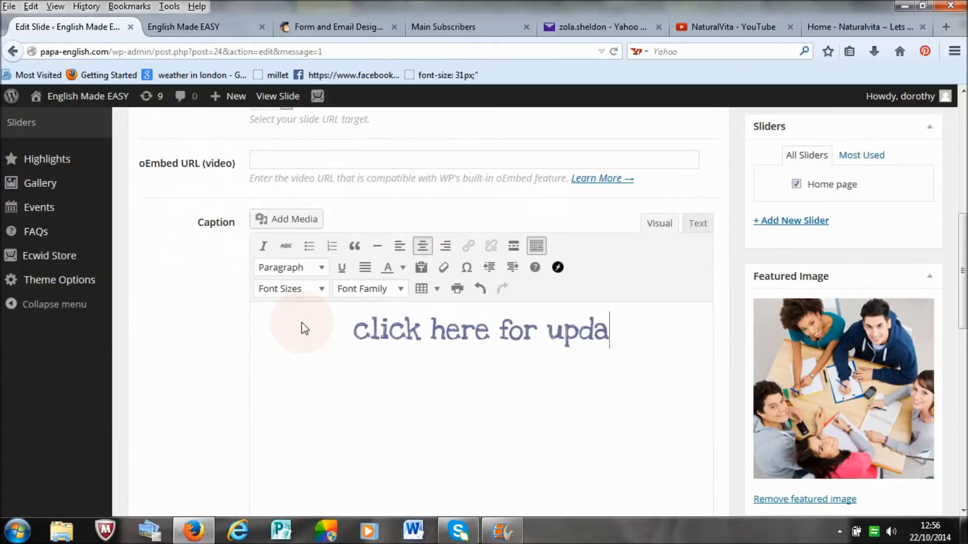
text(tes)
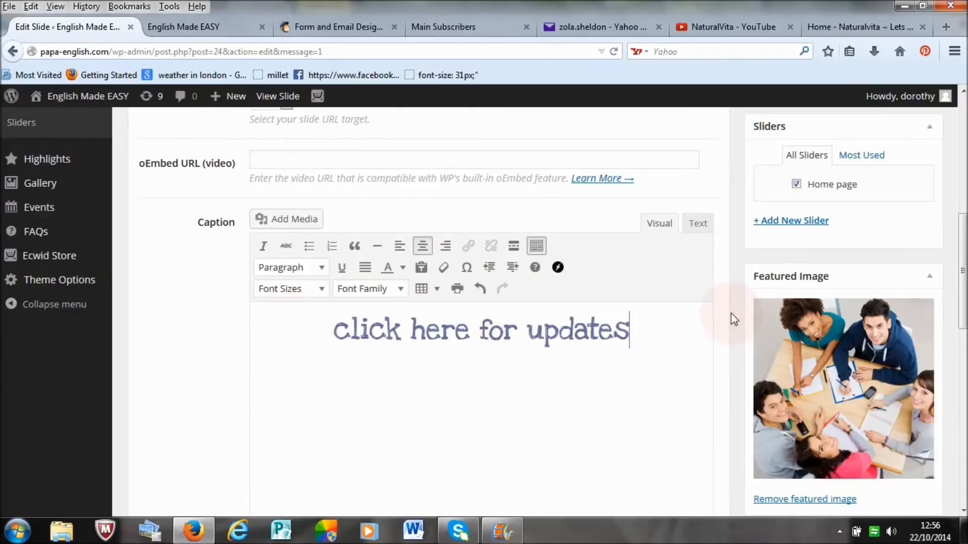
drag(961, 254, 962, 213)
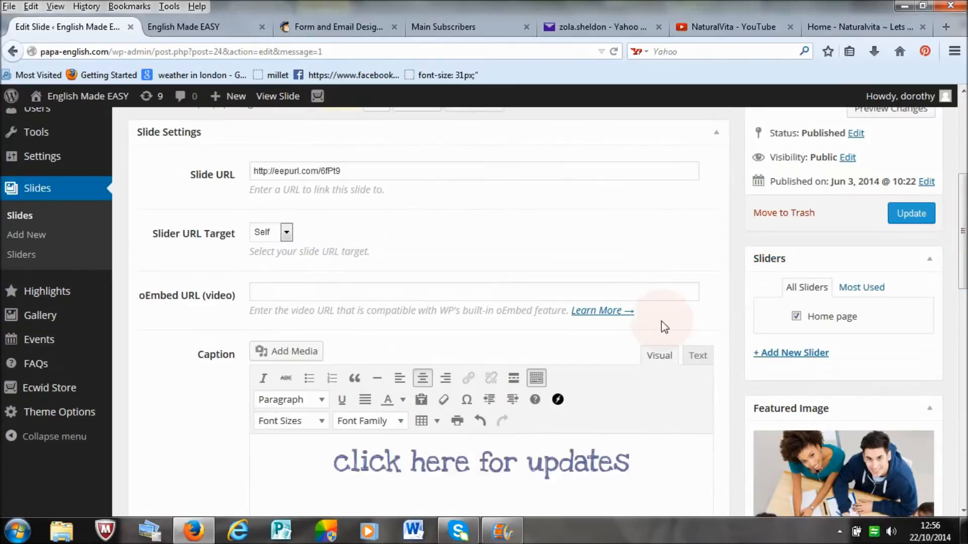
double_click(647, 456)
click(639, 459)
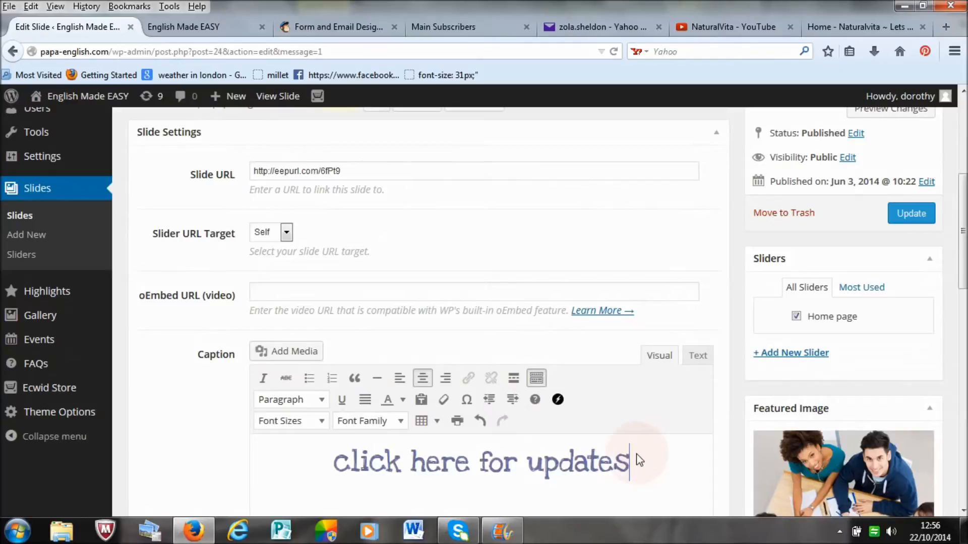
click(907, 213)
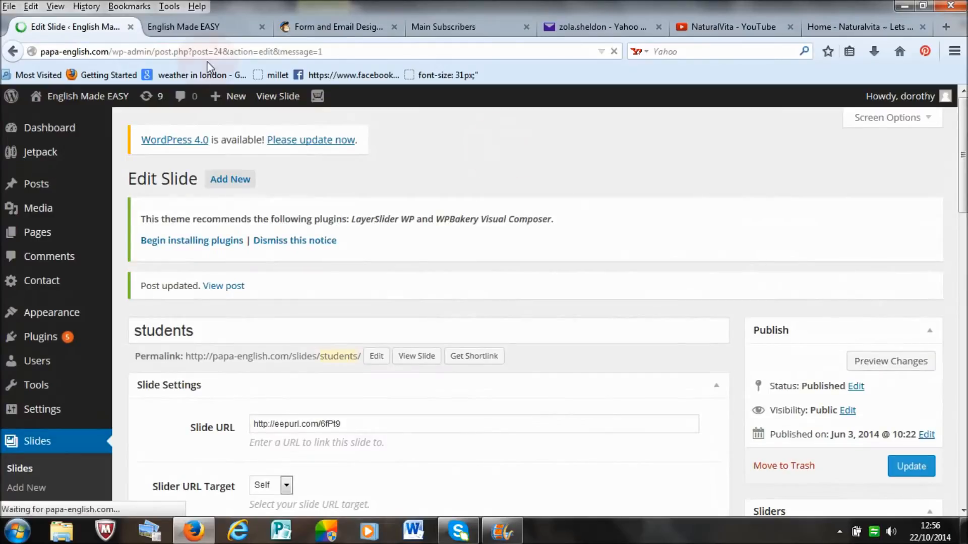
Step: Reload the Papa-English home page, bring up the students slide and follow its link to check the signup form
click(200, 29)
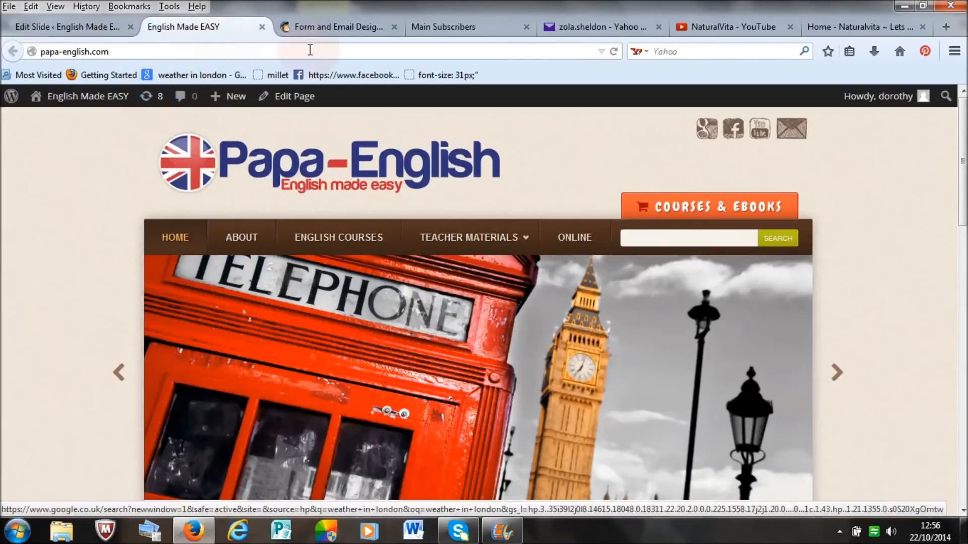
click(614, 51)
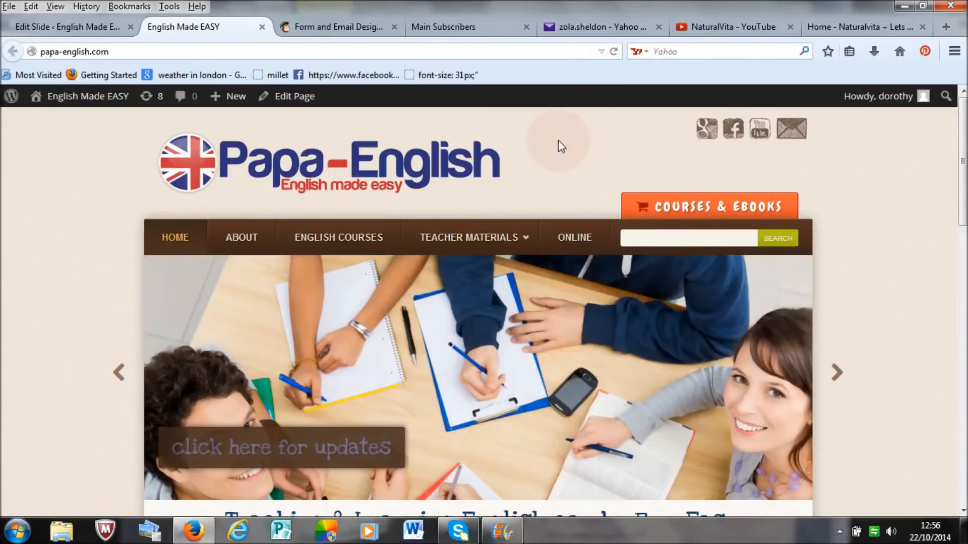
scroll(541, 290, down, 3)
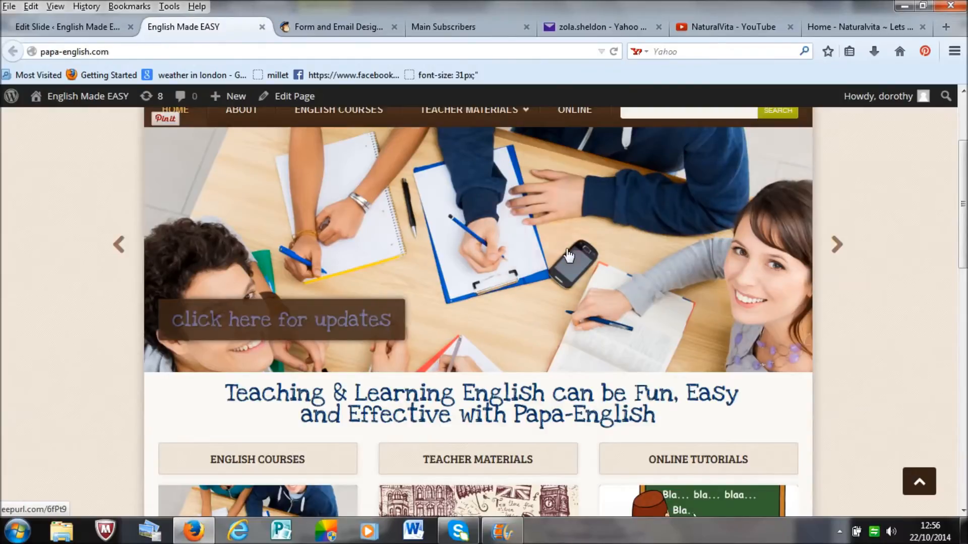
click(123, 246)
click(493, 275)
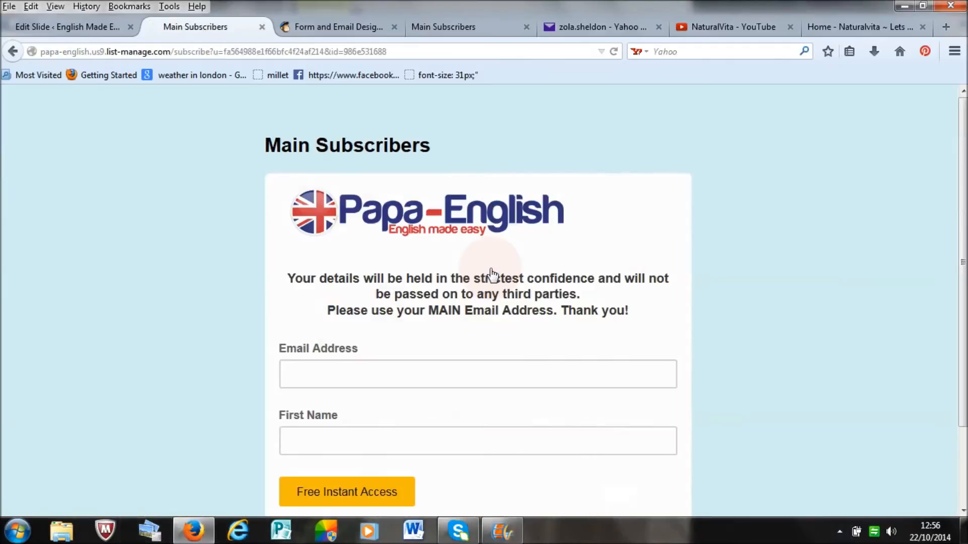
drag(964, 207, 964, 132)
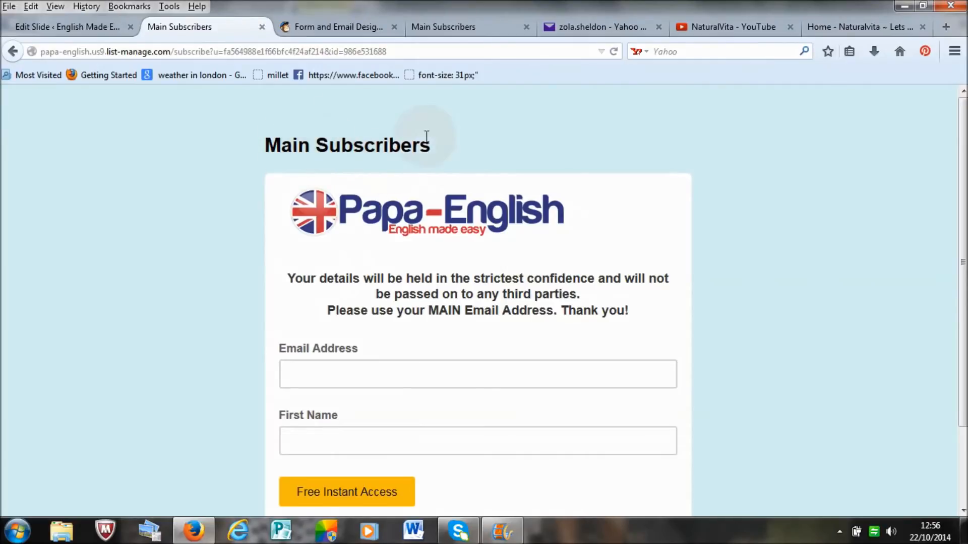
Step: In the MailChimp form designer, remove the "Main Subscribers" title above the signup form
click(66, 27)
click(328, 28)
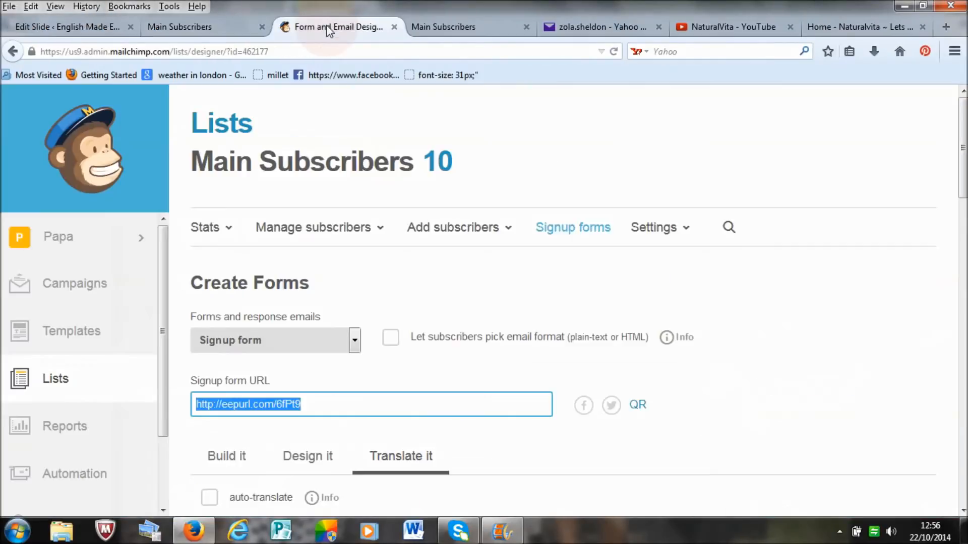
drag(961, 149, 960, 377)
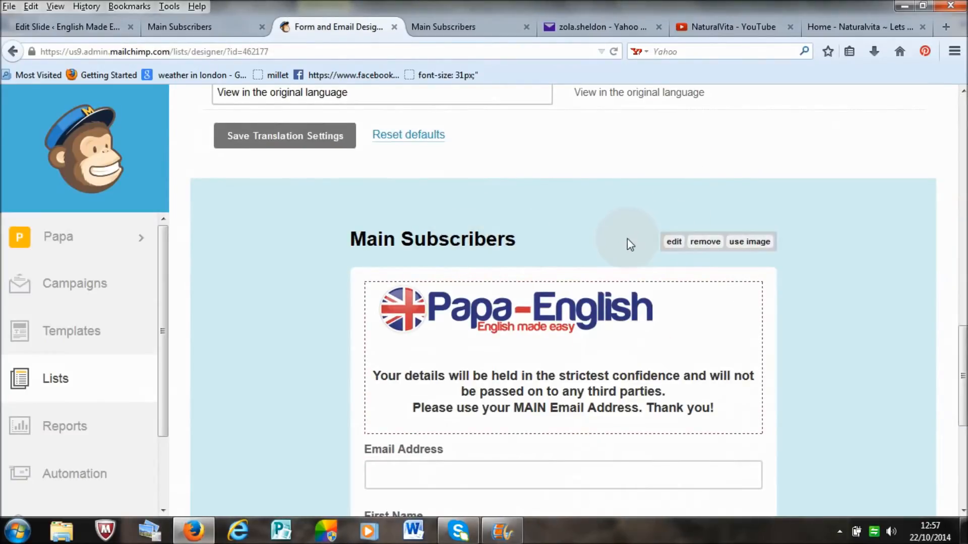
click(704, 242)
Step: Copy the signup form URL from MailChimp, paste it as the students slide's Slide URL in WordPress and update the slide
drag(963, 349, 966, 136)
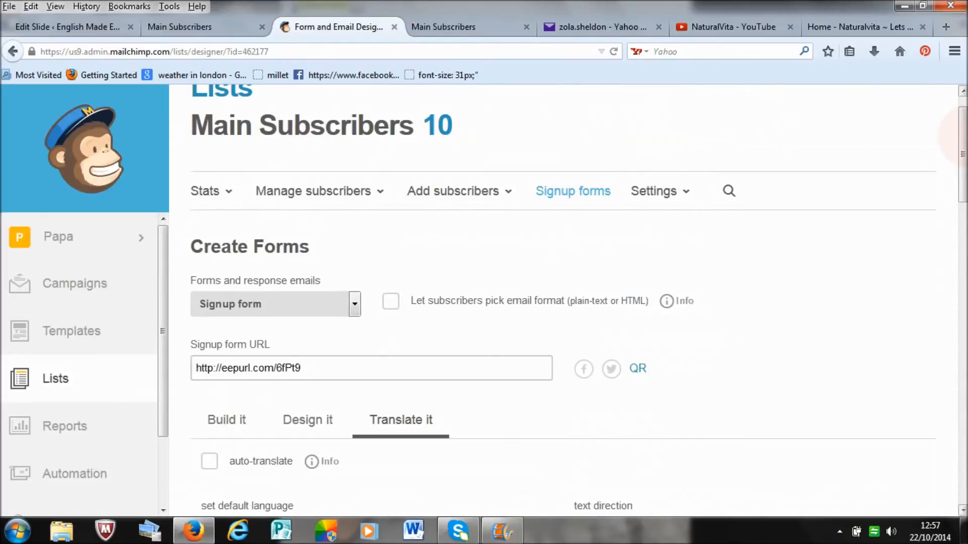
click(318, 373)
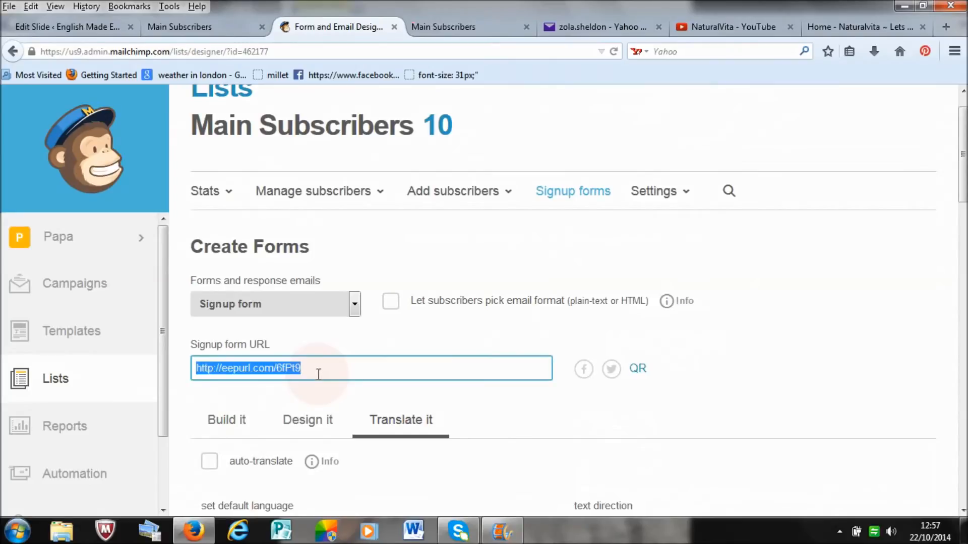
click(195, 29)
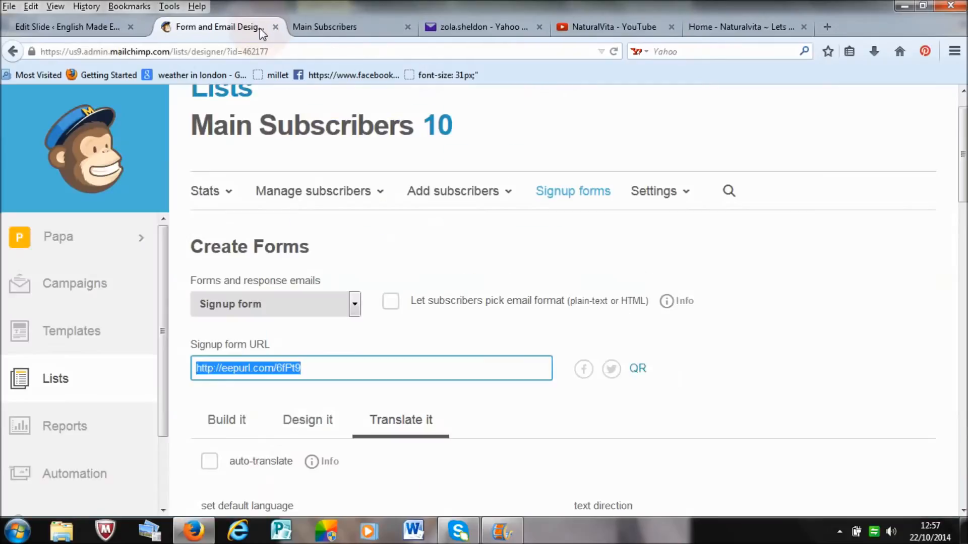
click(261, 27)
click(90, 26)
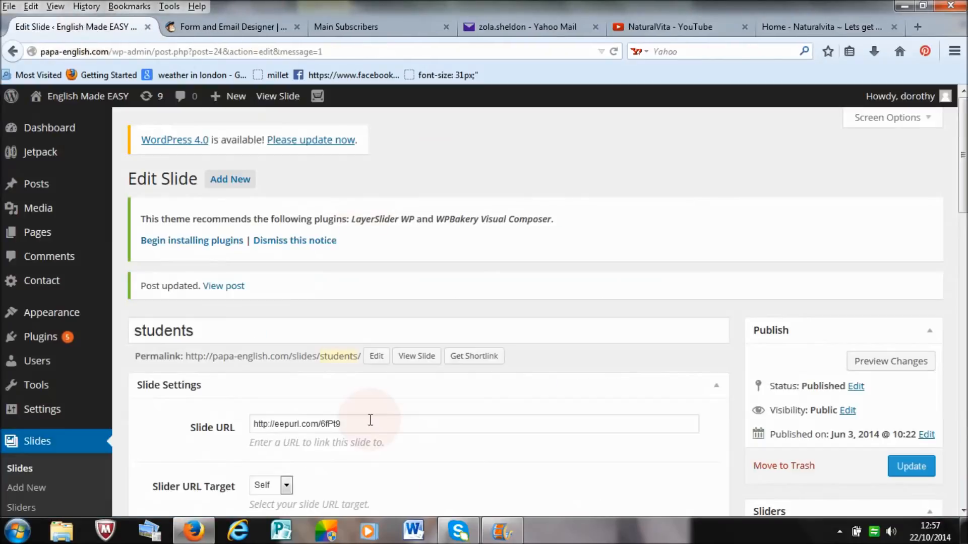
drag(363, 428, 220, 420)
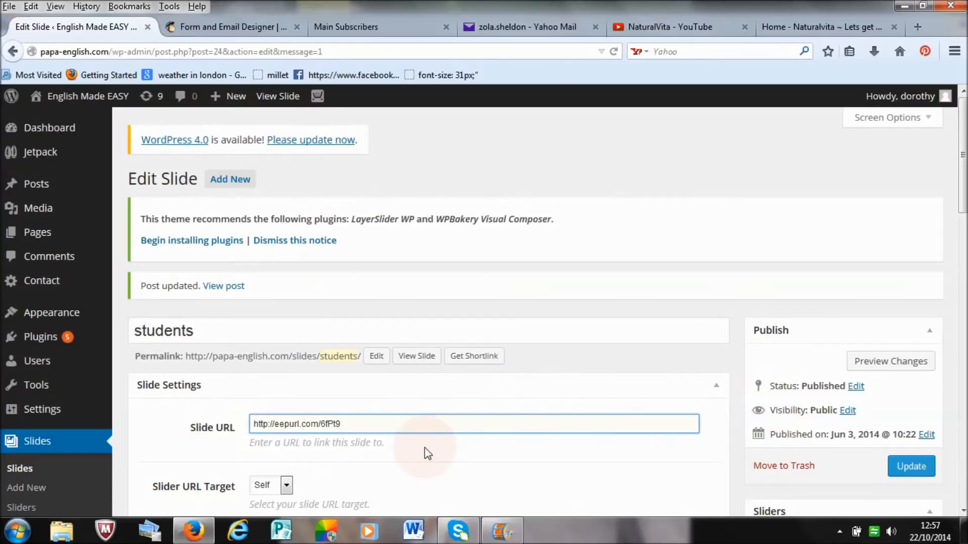
drag(963, 195, 962, 236)
click(911, 320)
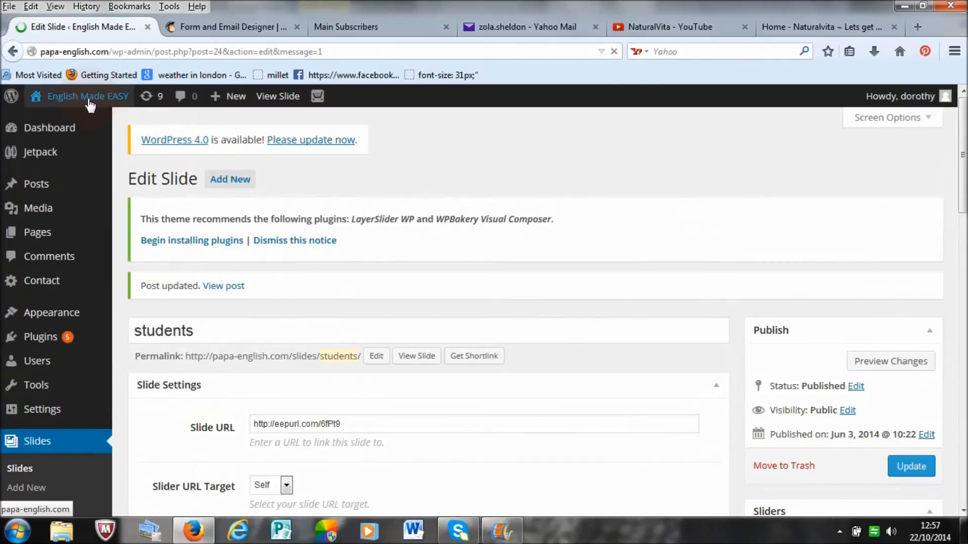
Step: Open the Papa-English site in a new tab and review the signup form linked from the students slide
right_click(89, 101)
click(152, 108)
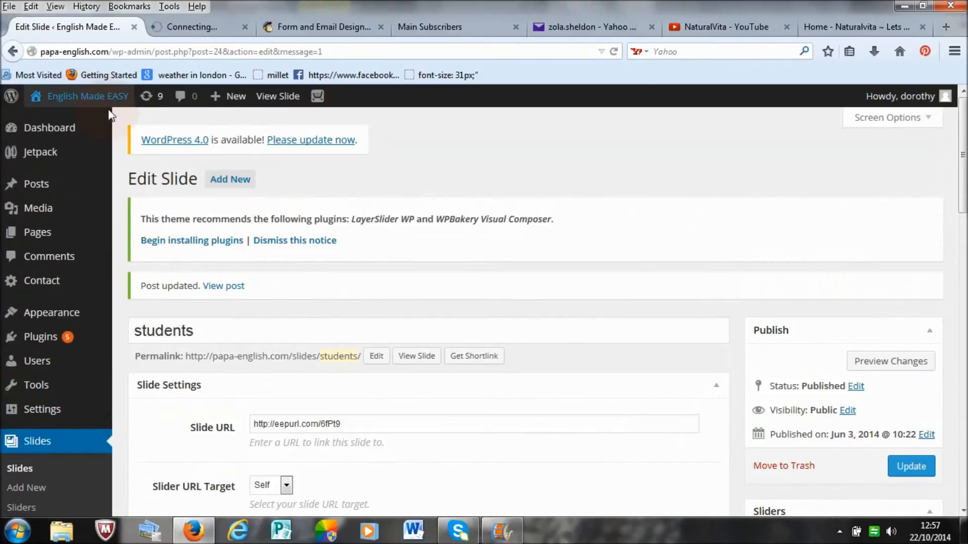
click(209, 33)
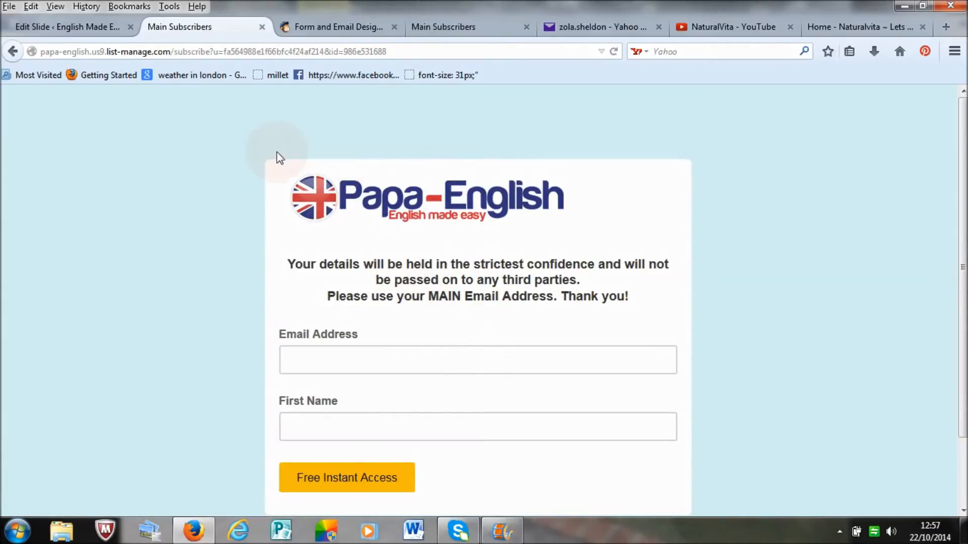
drag(961, 193, 967, 157)
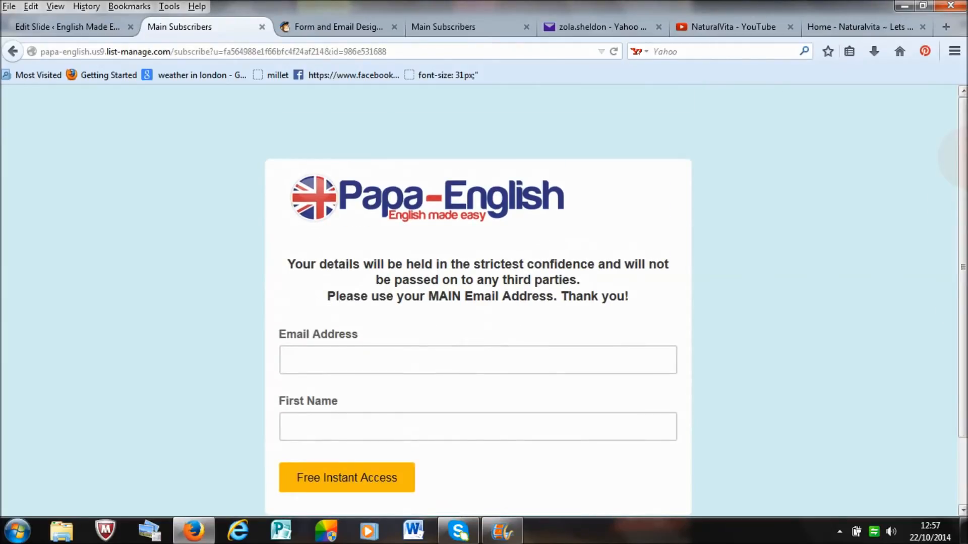
mouse_move(963, 186)
mouse_down()
mouse_move(963, 315)
mouse_move(963, 174)
mouse_up()
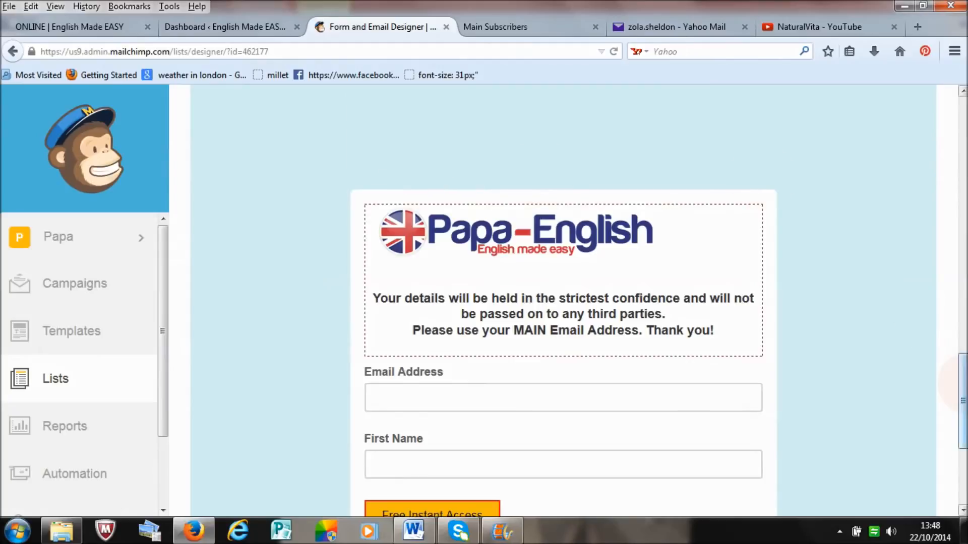
Step: Review the form preview in MailChimp's designer and compare it with the sidebar signup box on the site's ONLINE page
scroll(960, 386, up, 1)
scroll(960, 389, down, 2)
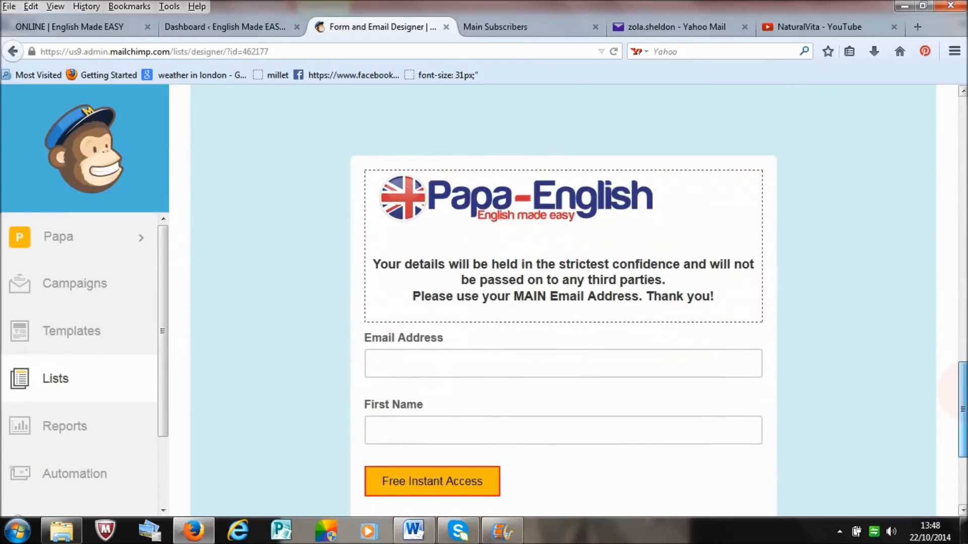
drag(961, 391, 960, 101)
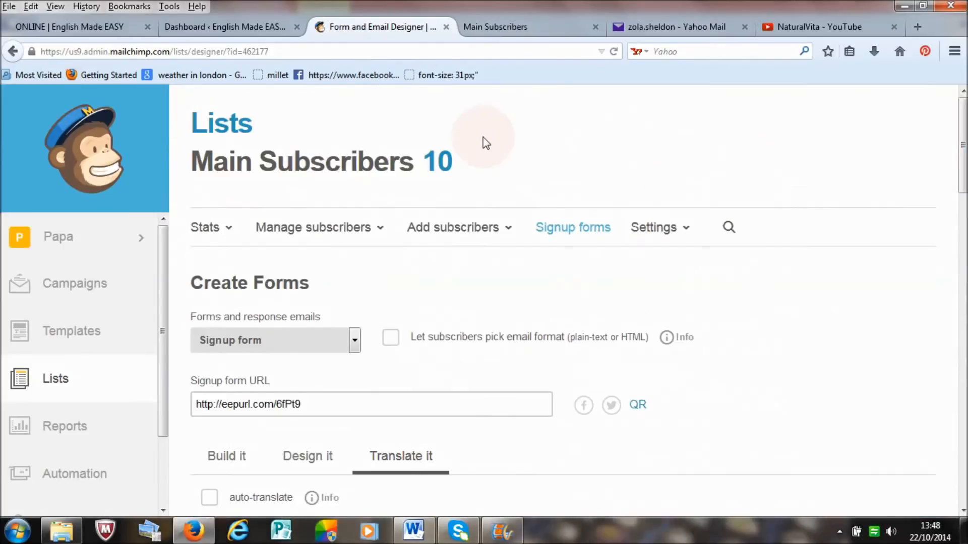
click(79, 32)
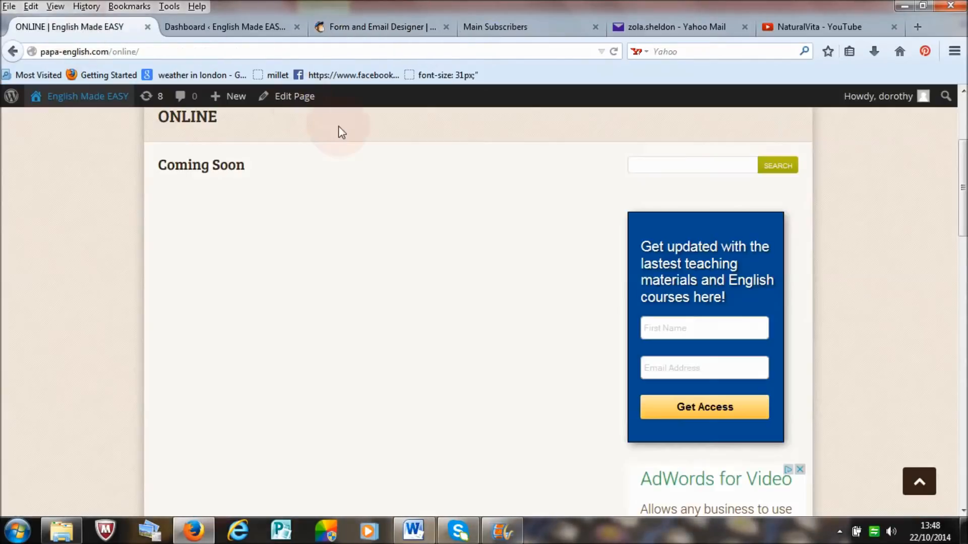
scroll(923, 217, up, 3)
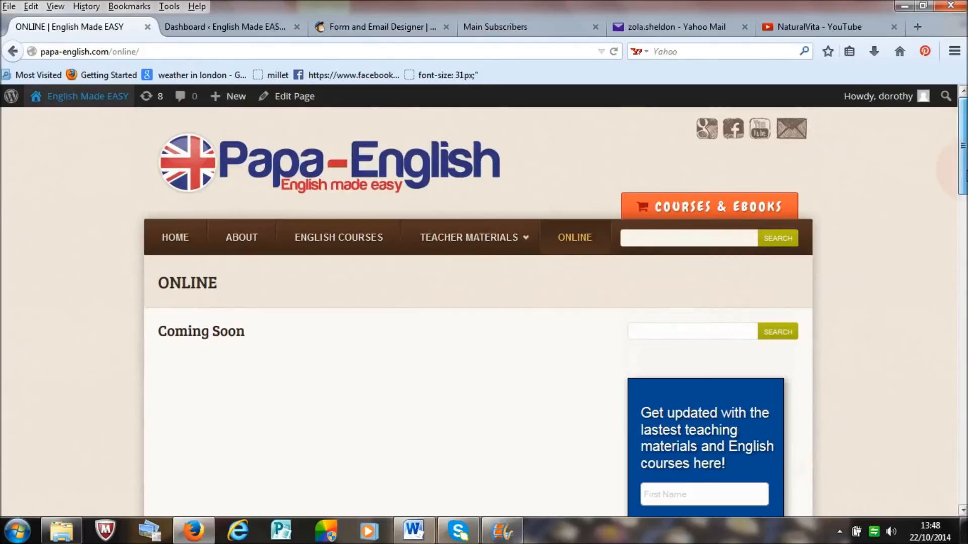
scroll(703, 239, down, 3)
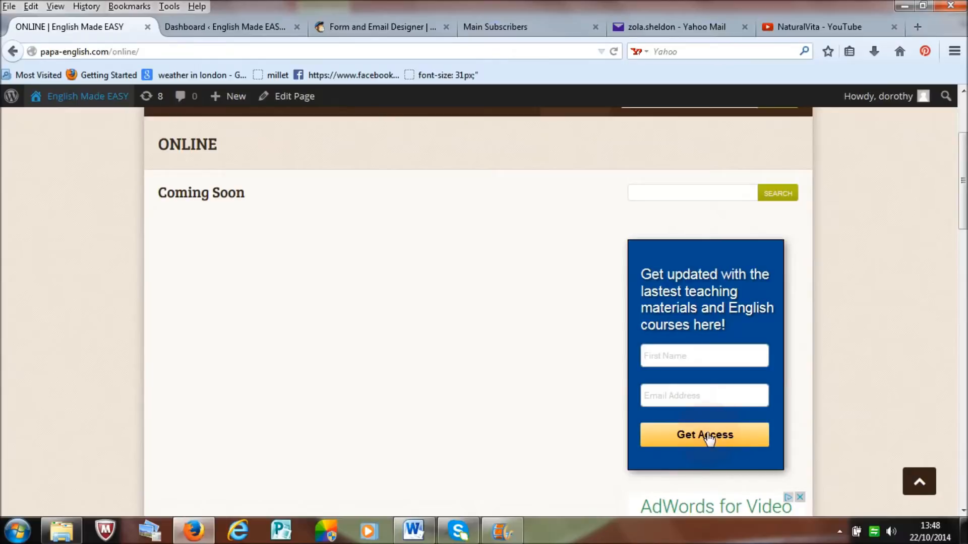
Step: Open the embedded form code page from the Main Subscribers list's signup forms in MailChimp
drag(963, 188, 963, 161)
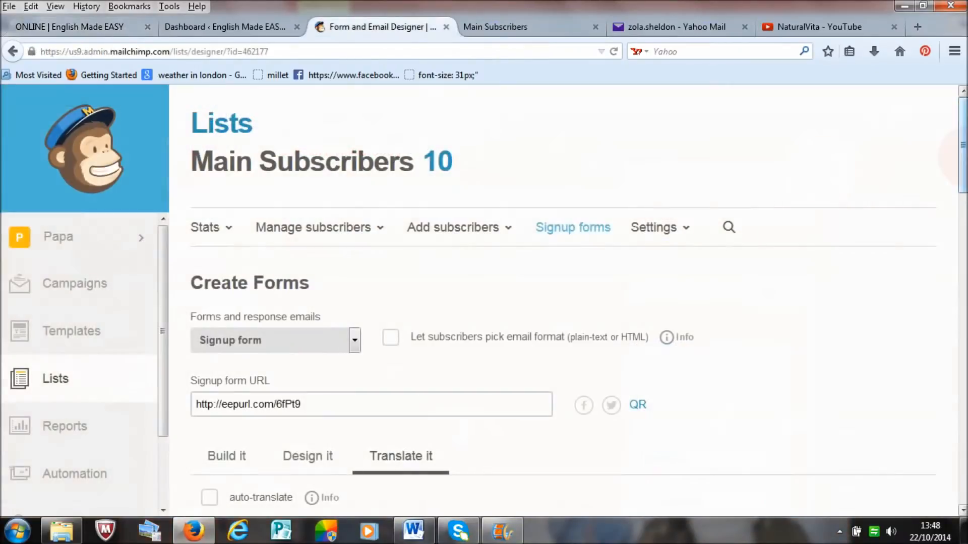
mouse_move(963, 159)
mouse_down()
mouse_move(964, 407)
mouse_move(964, 154)
mouse_up()
click(572, 230)
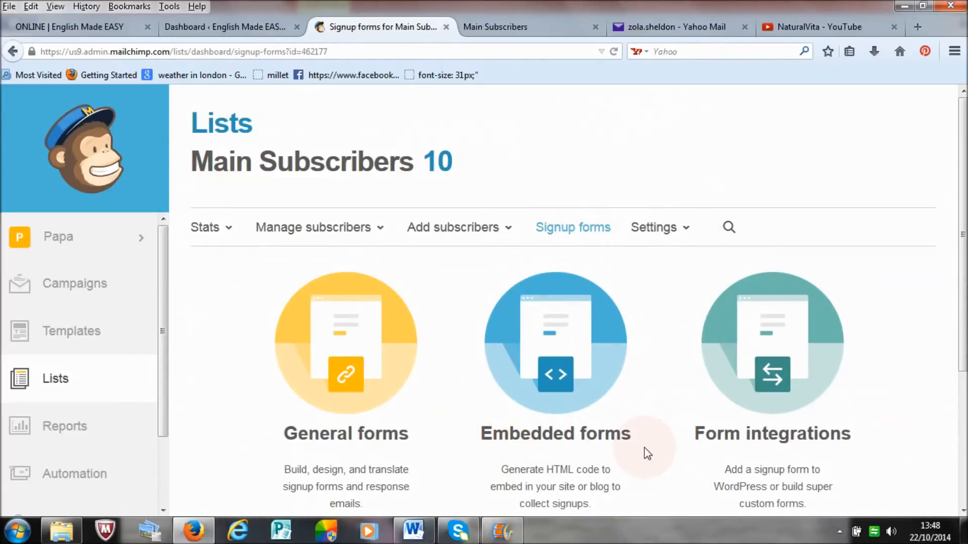
click(571, 386)
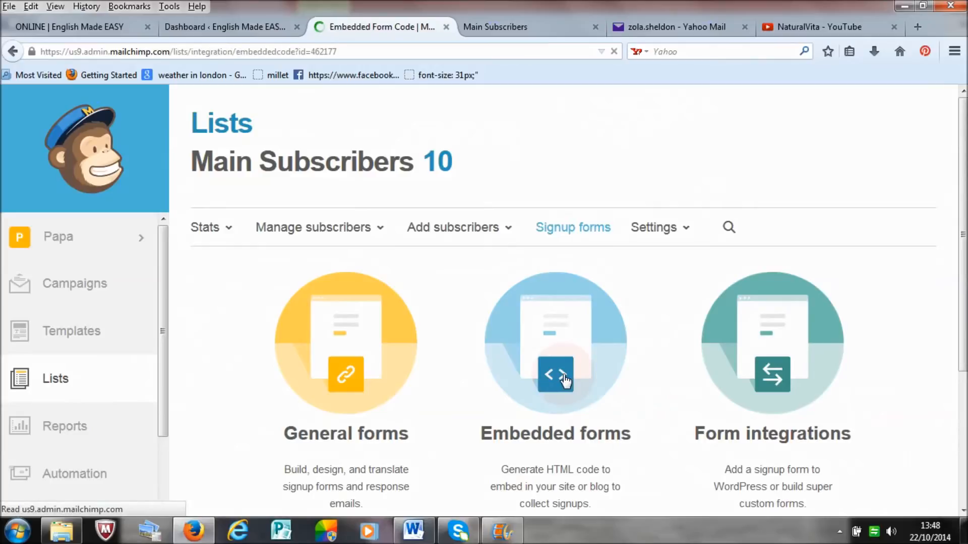
drag(964, 205, 963, 328)
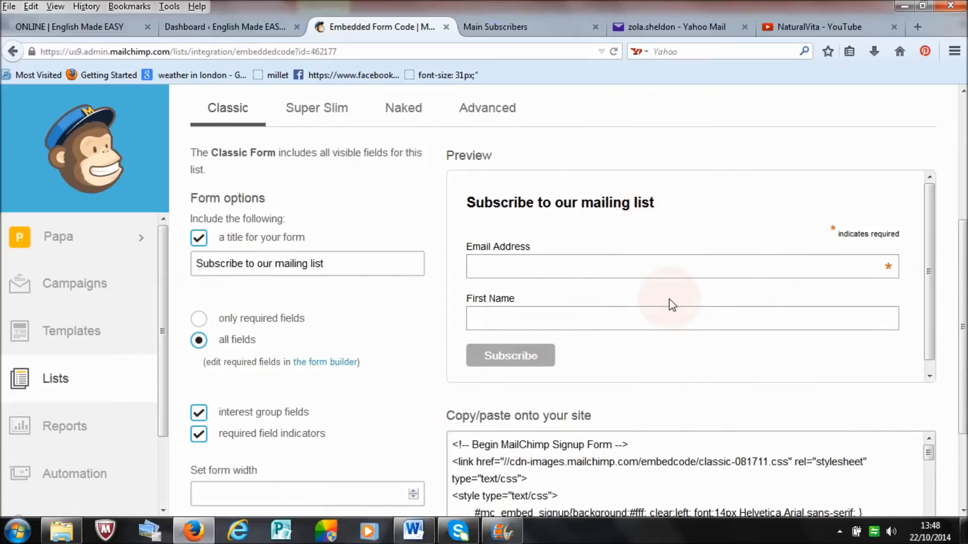
Step: Compare the signup box in the ONLINE page's sidebar with MailChimp's Classic embedded form preview
click(92, 26)
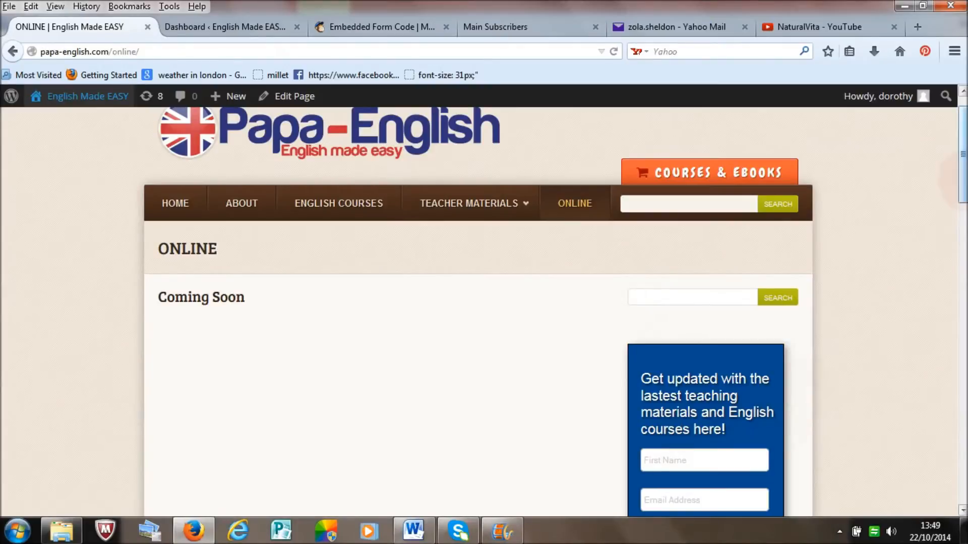
scroll(784, 425, down, 5)
scroll(785, 425, up, 5)
scroll(655, 378, down, 2)
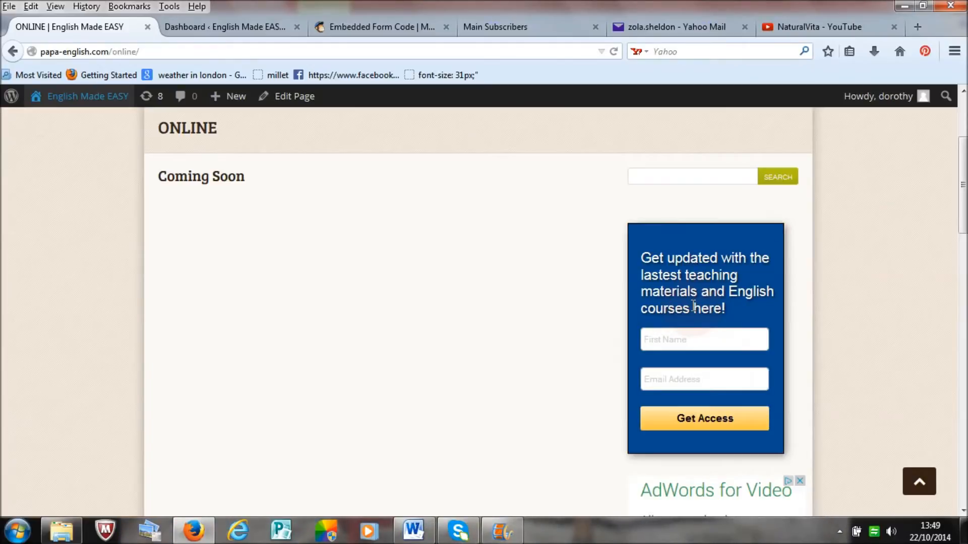
click(382, 27)
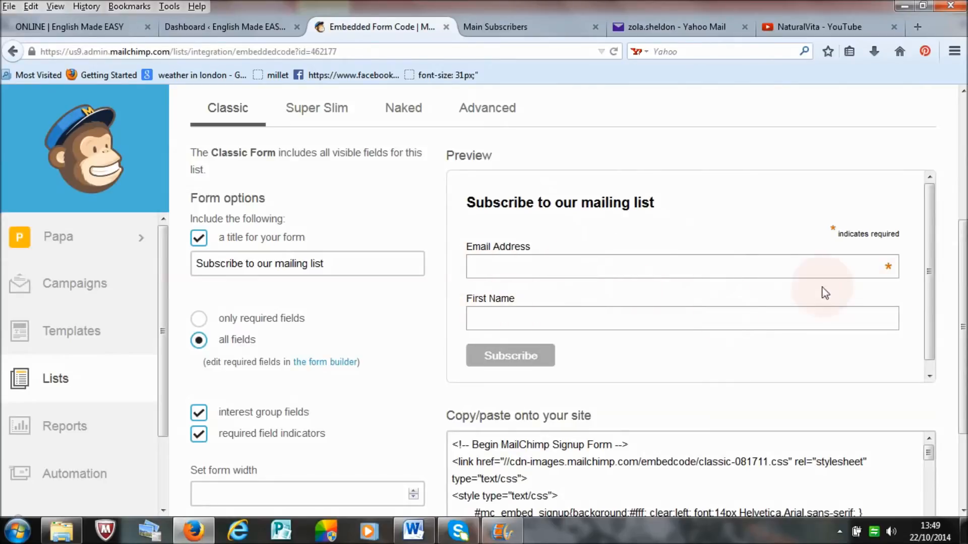
scroll(578, 312, up, 1)
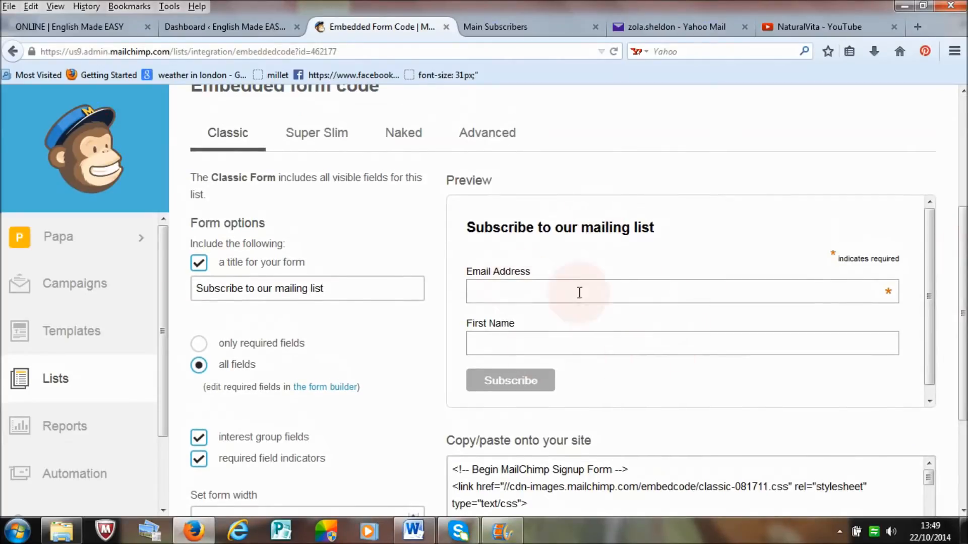
Step: Review the Super Slim, Naked and Advanced embedded form styles, then return to the Classic form
click(306, 136)
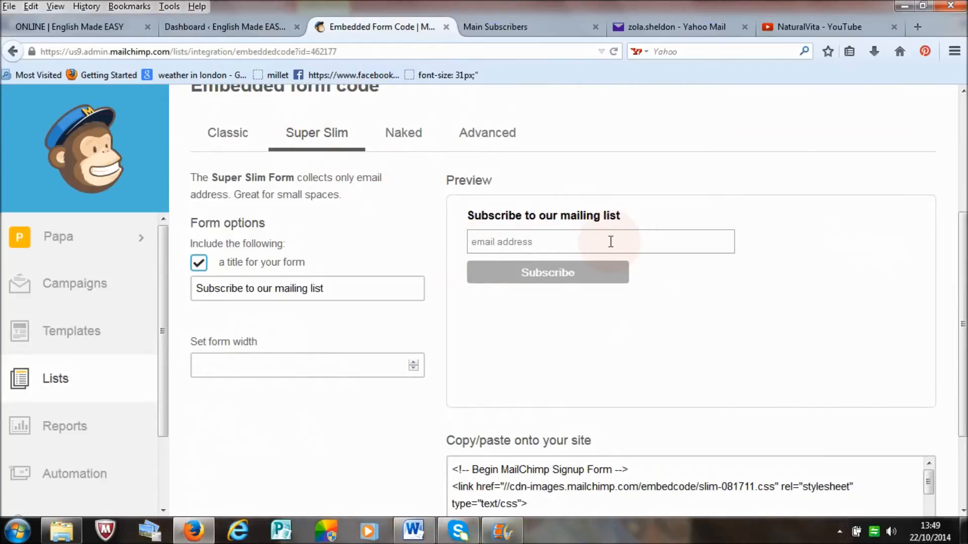
click(399, 146)
click(462, 283)
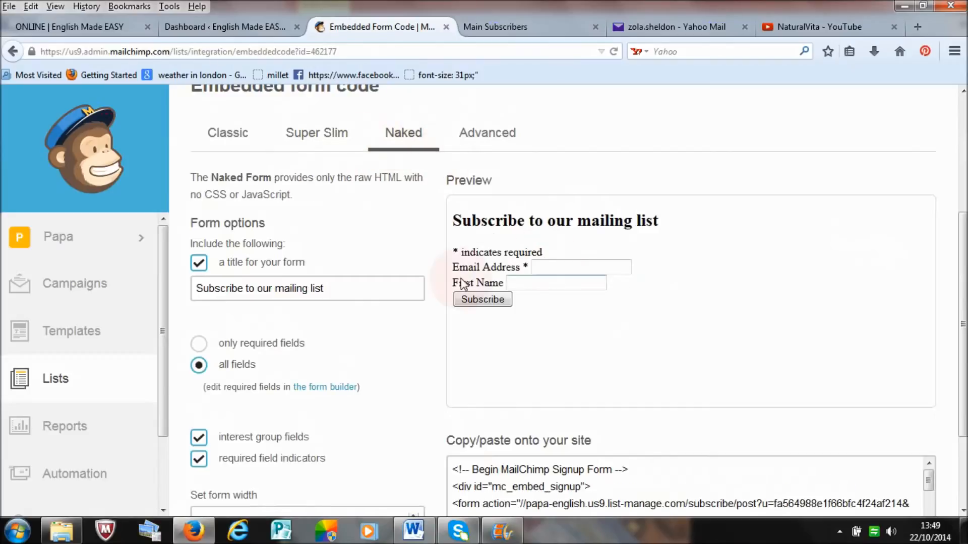
click(550, 272)
click(484, 302)
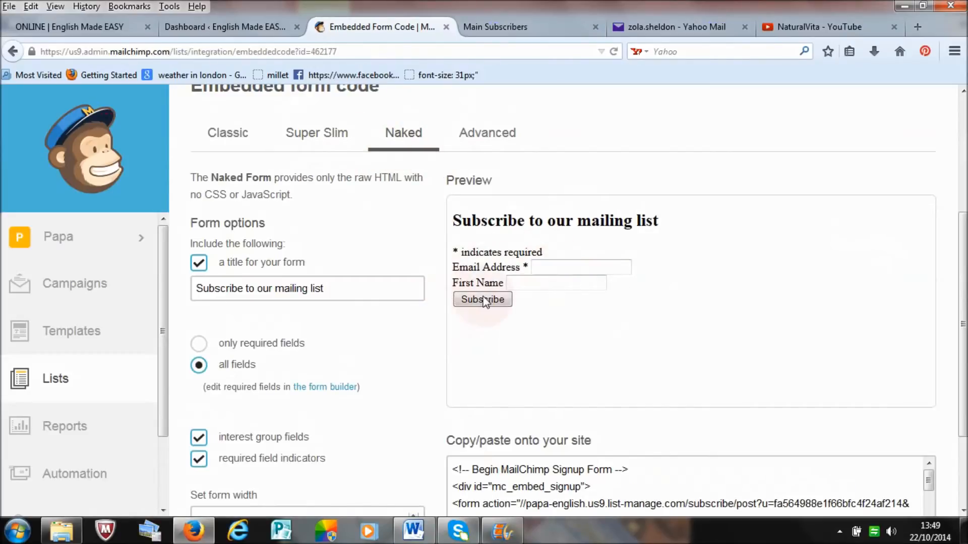
click(482, 135)
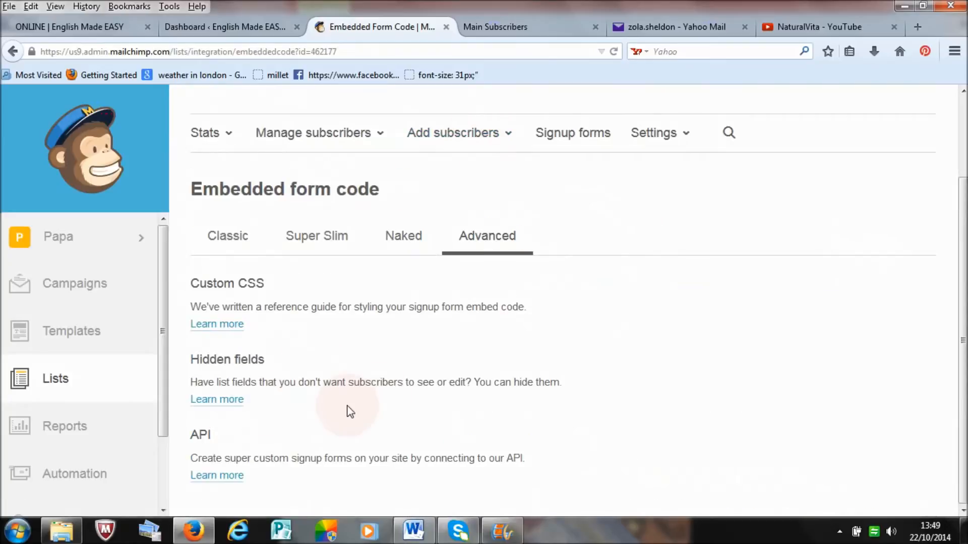
click(231, 241)
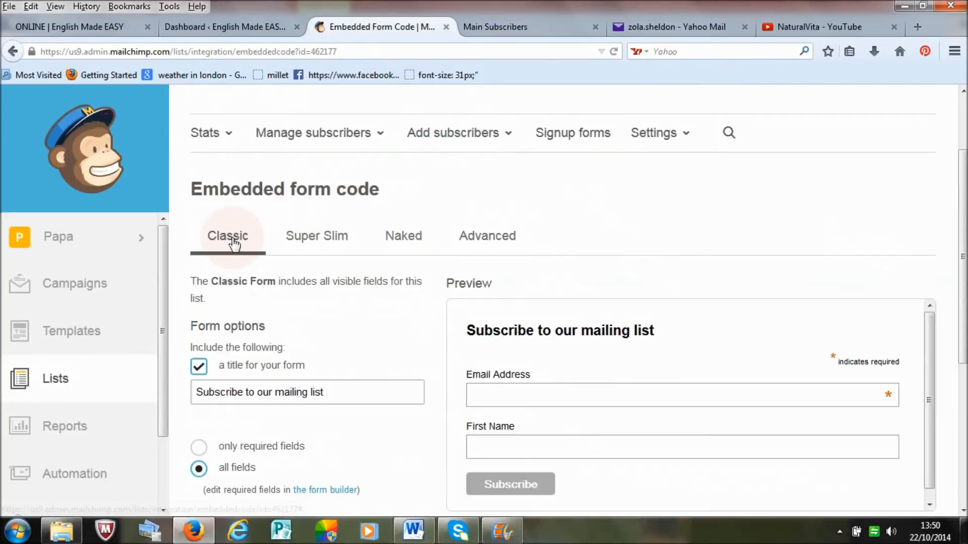
Step: Change the Classic form's title to "Get updates here!", checking the site's sidebar signup box for reference
drag(966, 238, 966, 275)
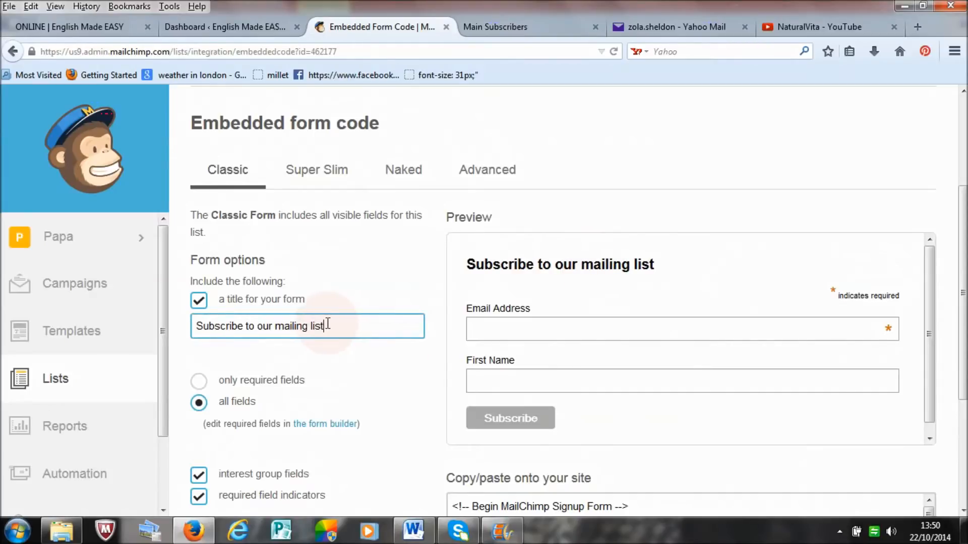
drag(328, 324, 196, 319)
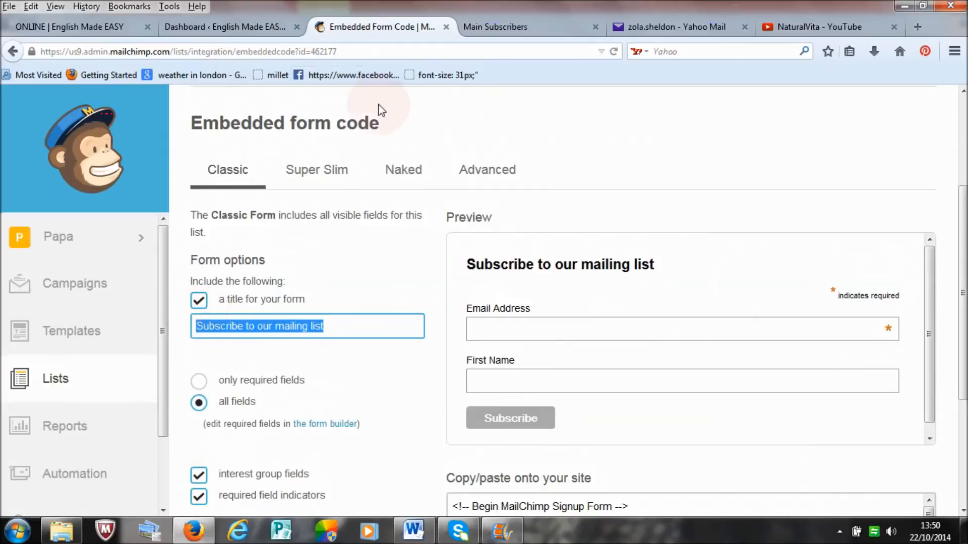
click(102, 29)
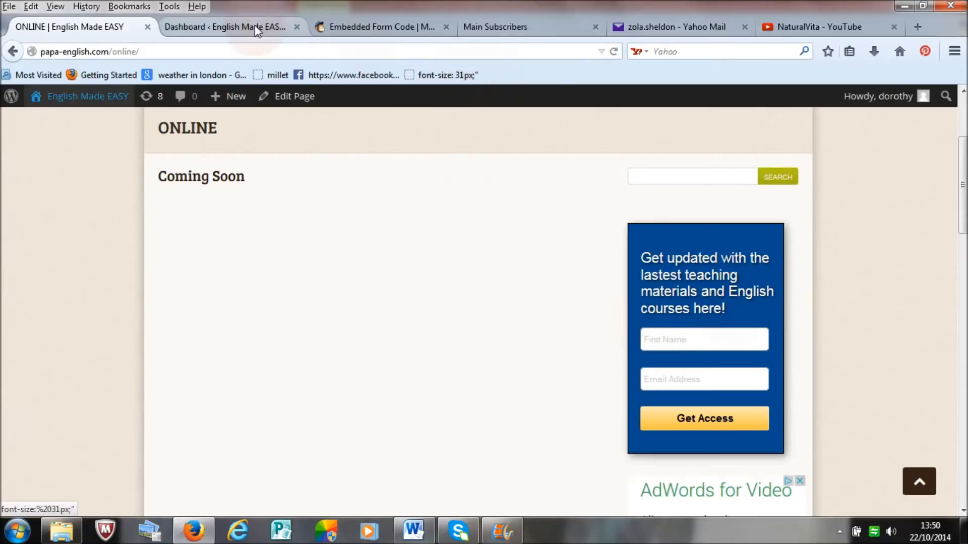
click(353, 32)
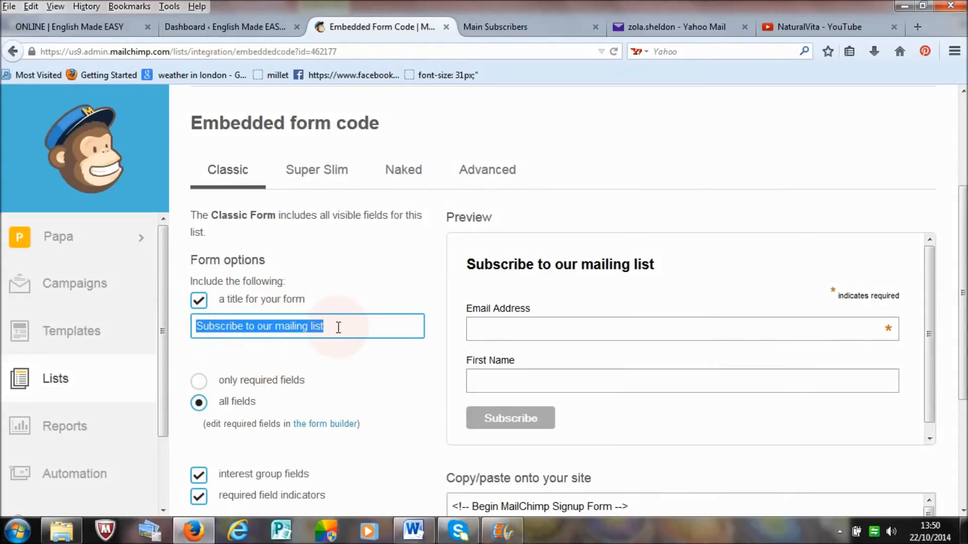
text(Get updates h)
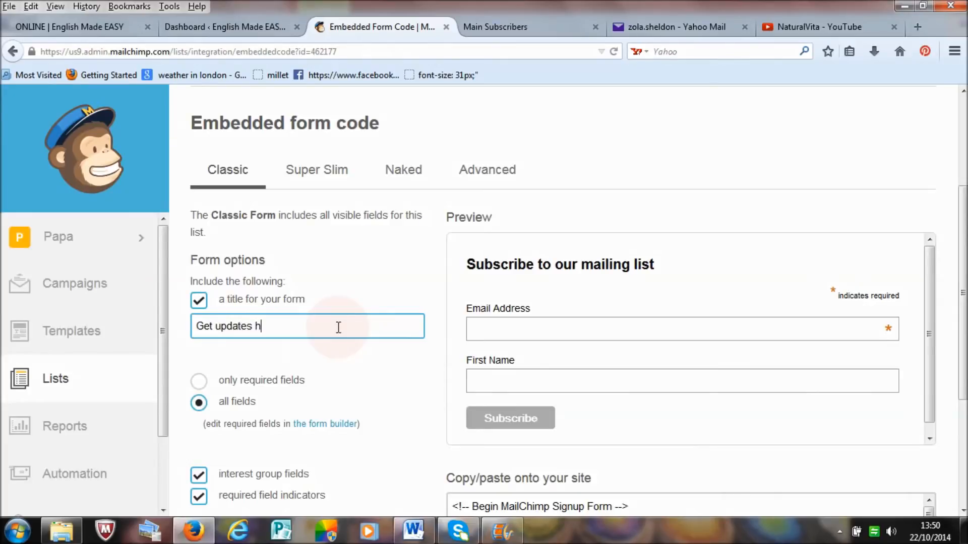
text(ere!)
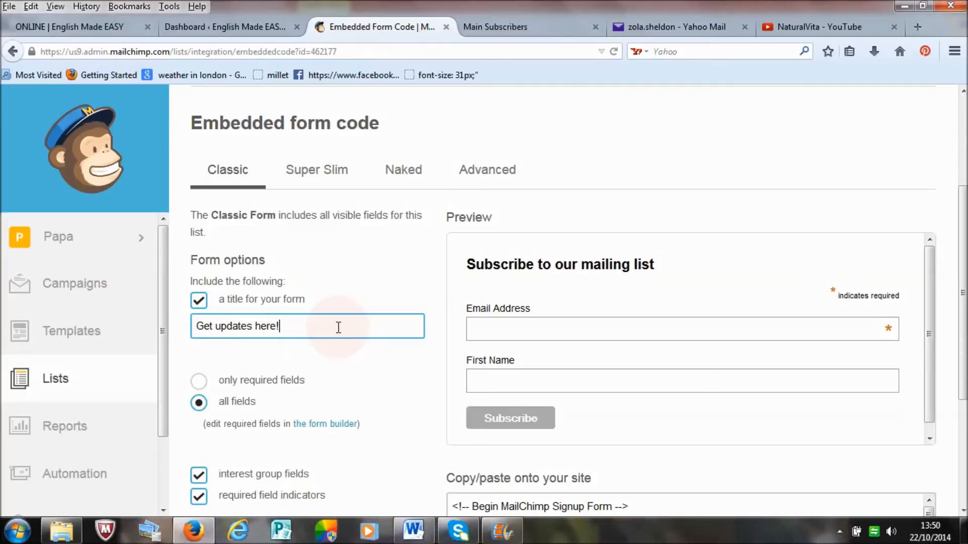
Step: Try the form without its title and with only required fields, then restore the title and all fields
mouse_move(964, 216)
mouse_down()
mouse_move(964, 404)
mouse_move(964, 179)
mouse_move(965, 233)
mouse_up()
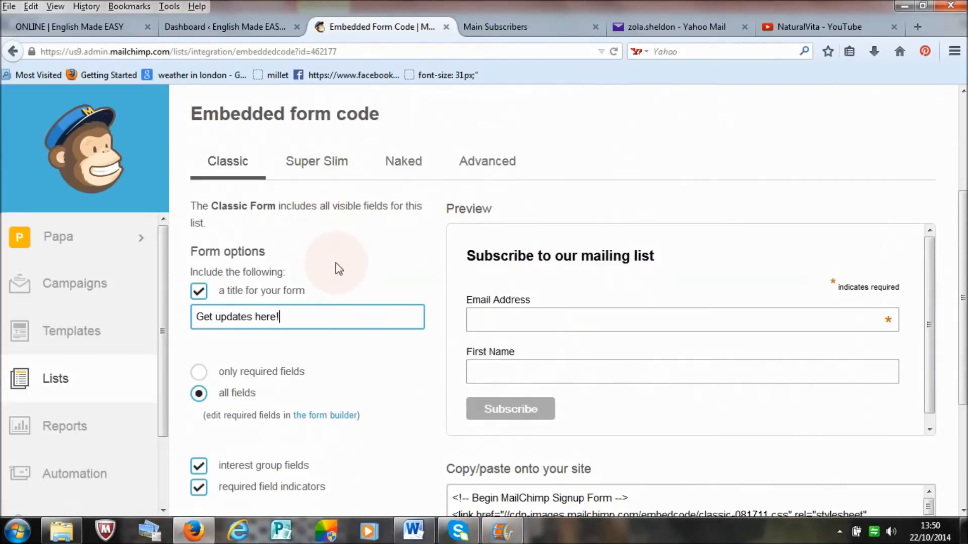
click(199, 292)
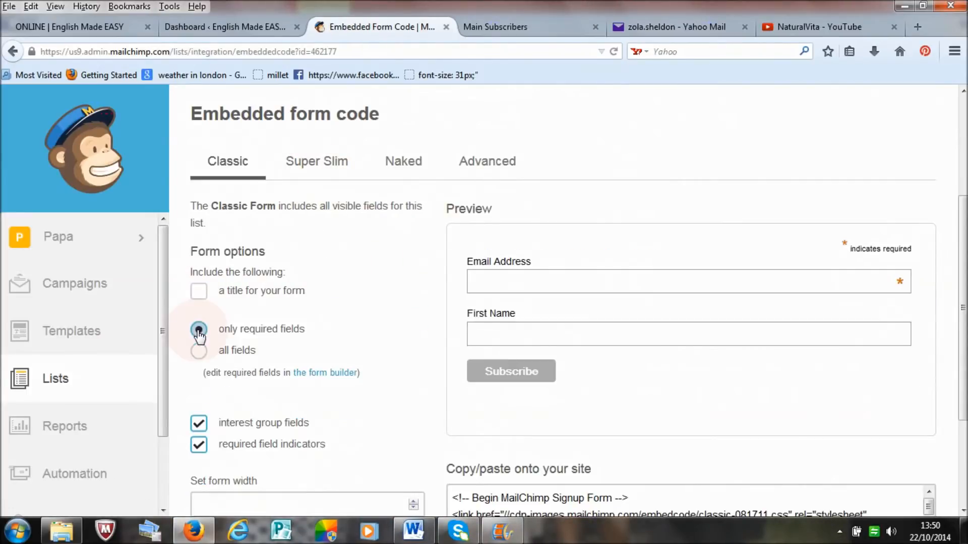
click(199, 331)
click(198, 291)
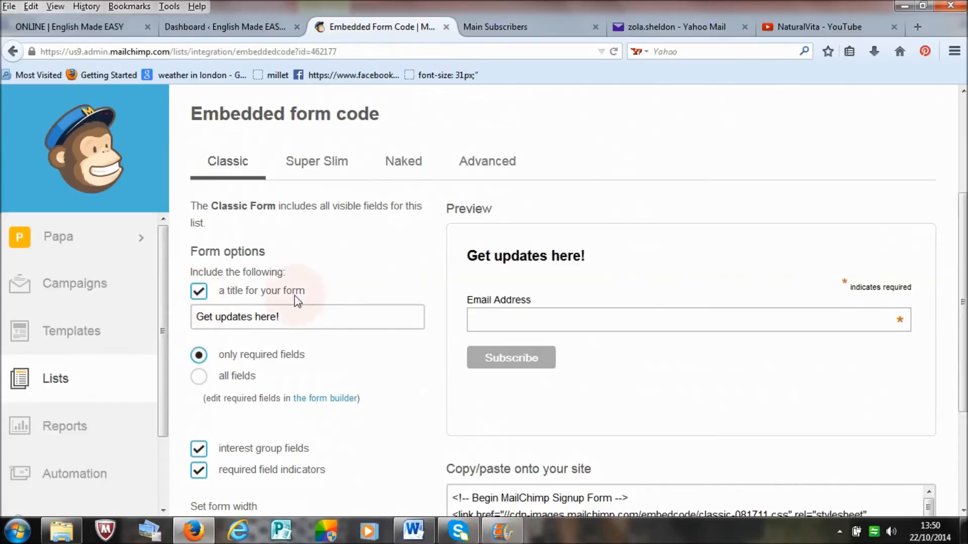
scroll(318, 309, down, 1)
click(199, 342)
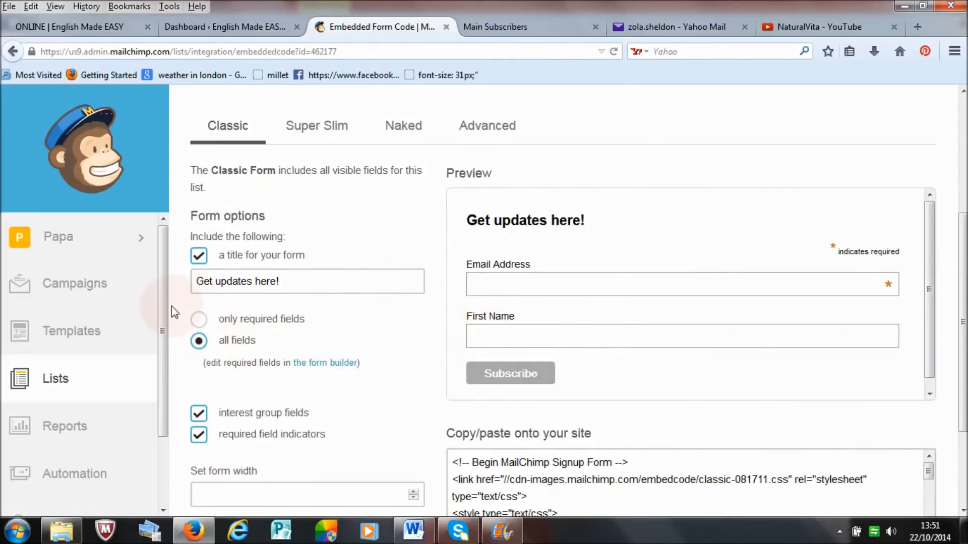
click(198, 320)
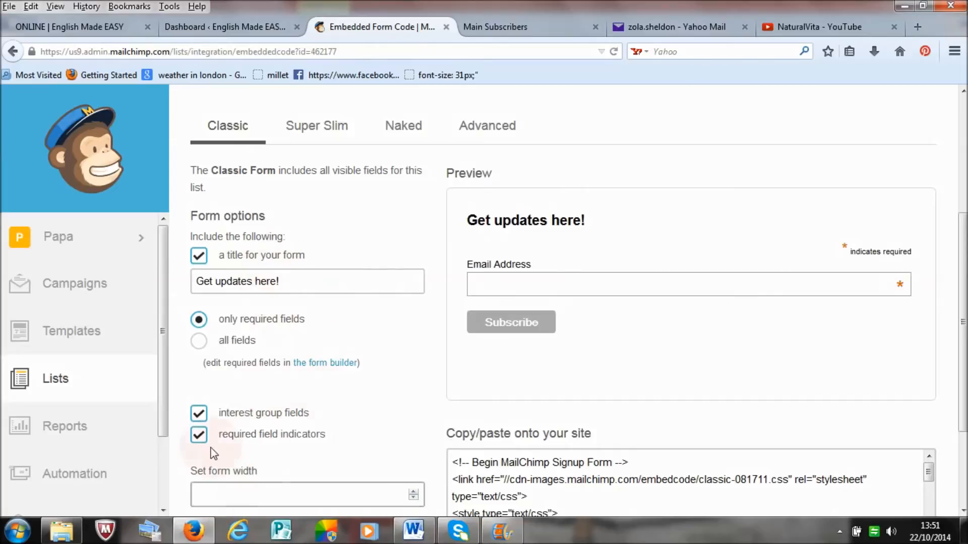
click(198, 342)
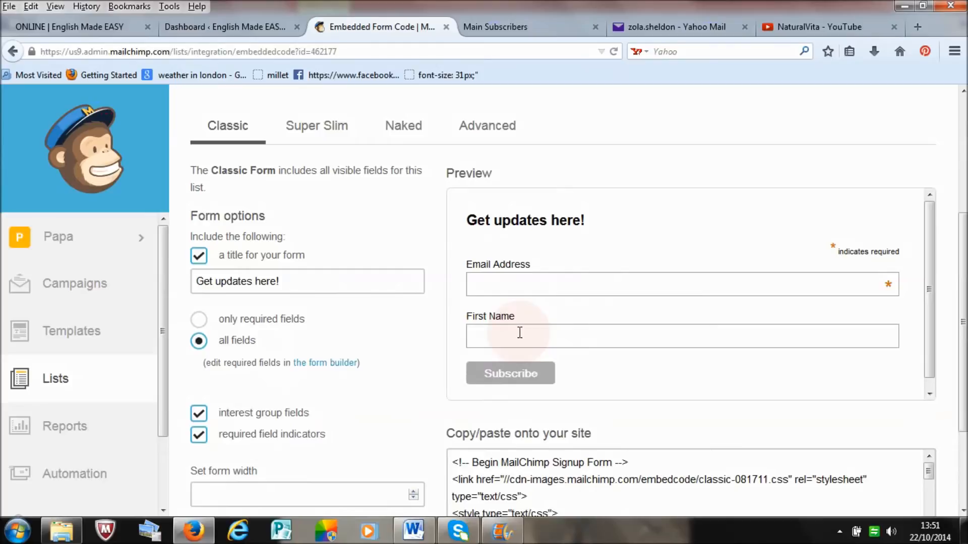
Step: Copy the entire embed code of the "Get updates here!" Classic form
scroll(963, 353, down, 4)
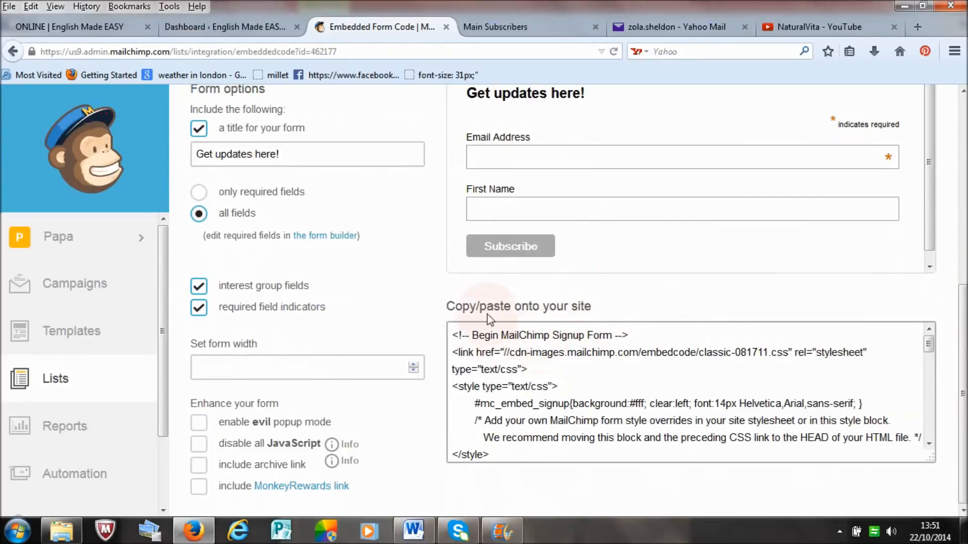
drag(479, 321, 807, 490)
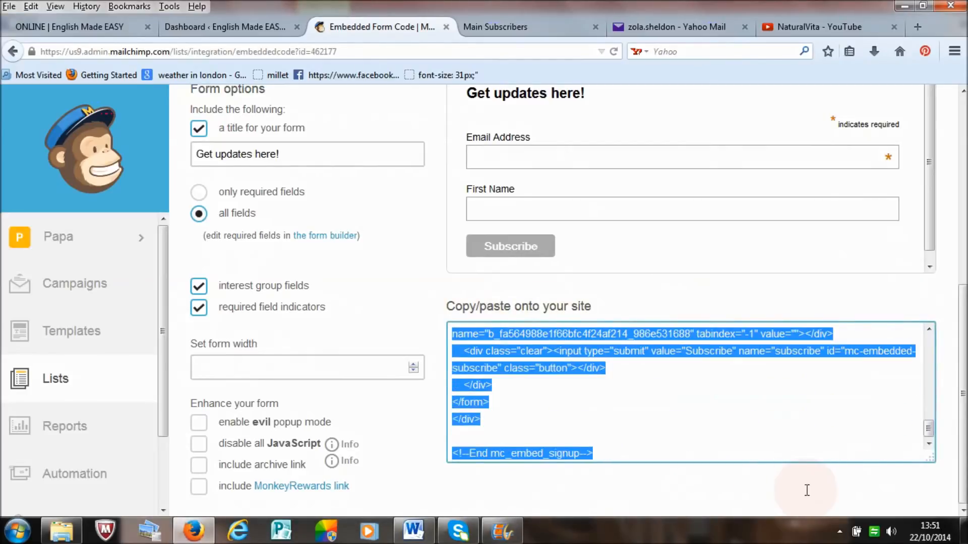
right_click(553, 339)
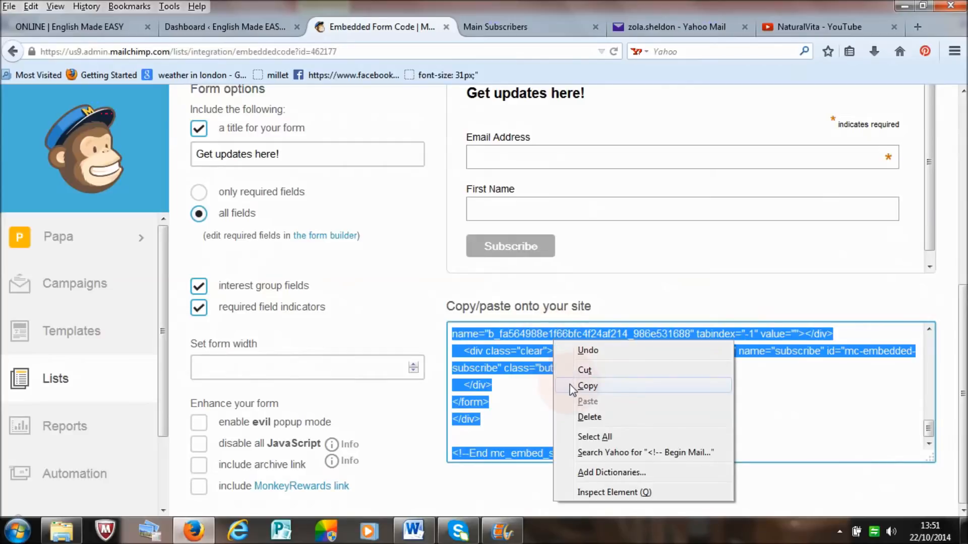
click(585, 387)
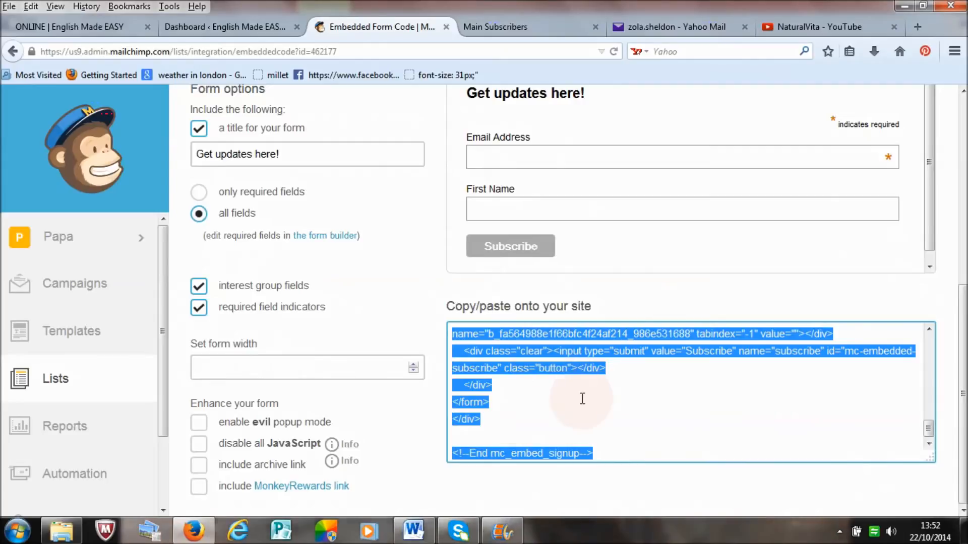
Step: Switch to the Papa-English site's ONLINE page and open the site's WordPress dashboard
drag(963, 417, 964, 306)
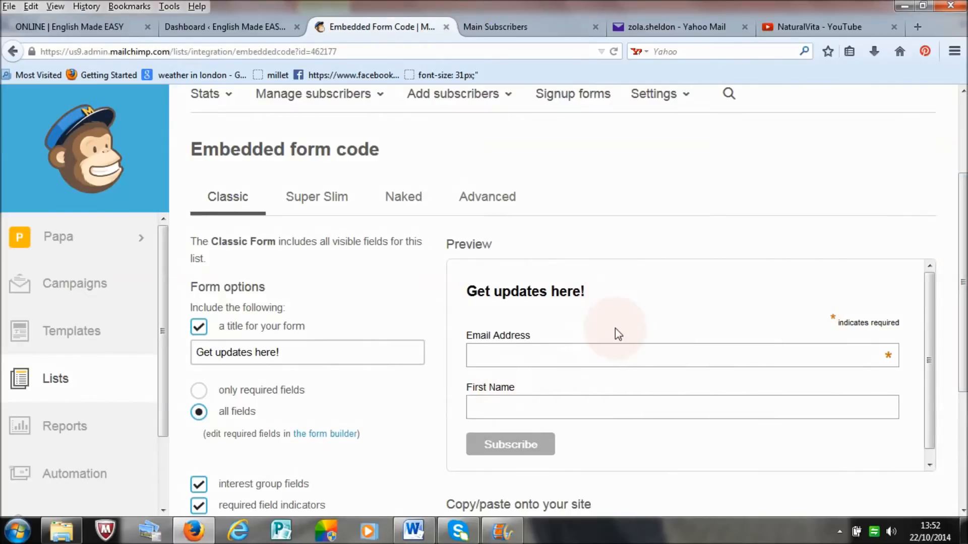
drag(963, 340, 964, 451)
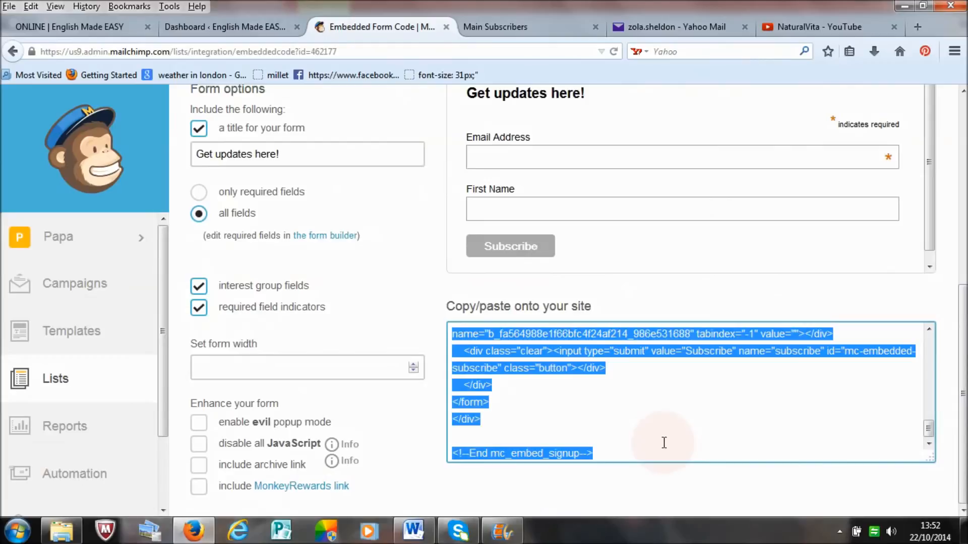
drag(964, 402, 962, 207)
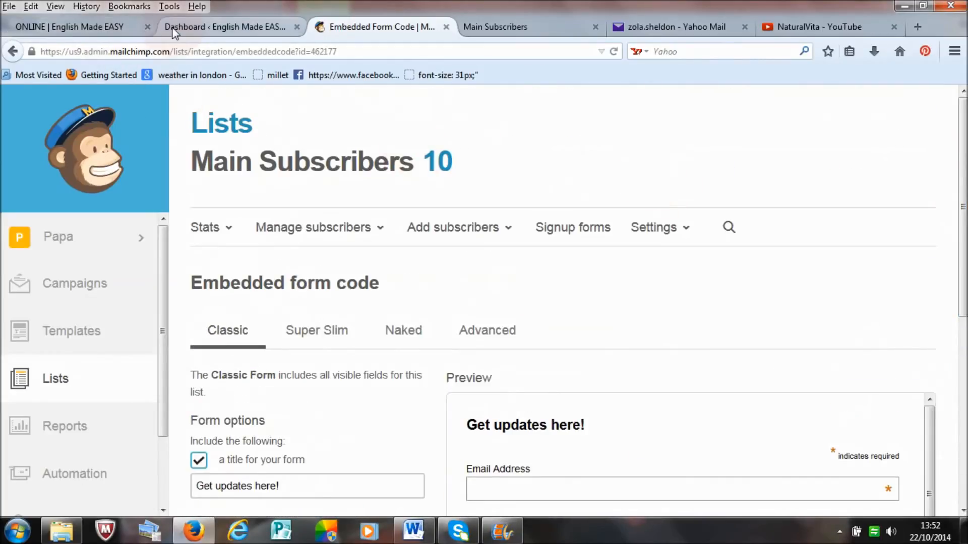
click(118, 29)
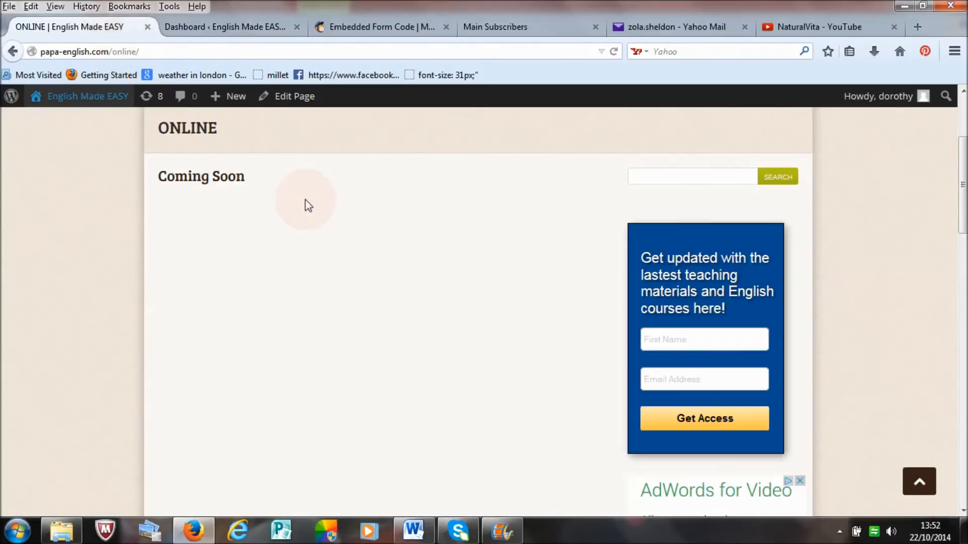
scroll(630, 272, up, 5)
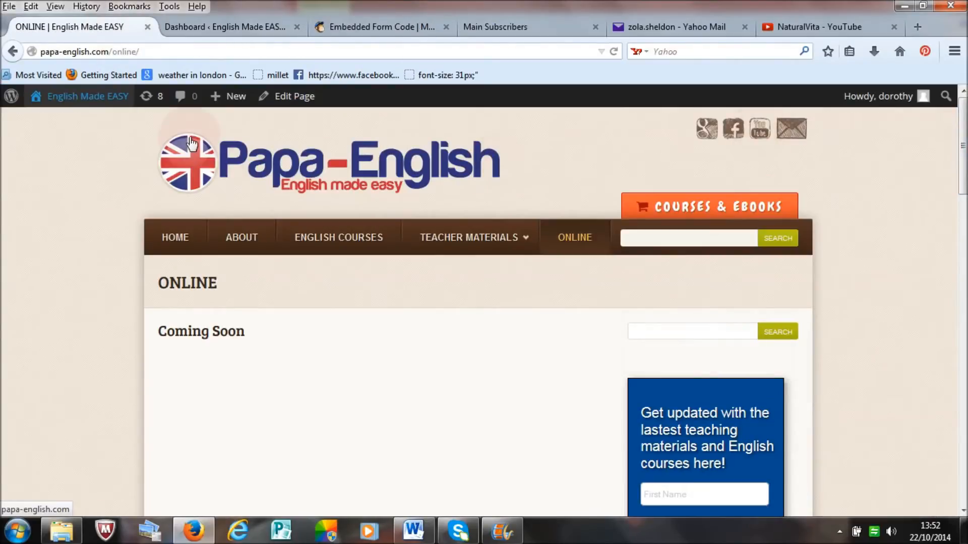
click(101, 99)
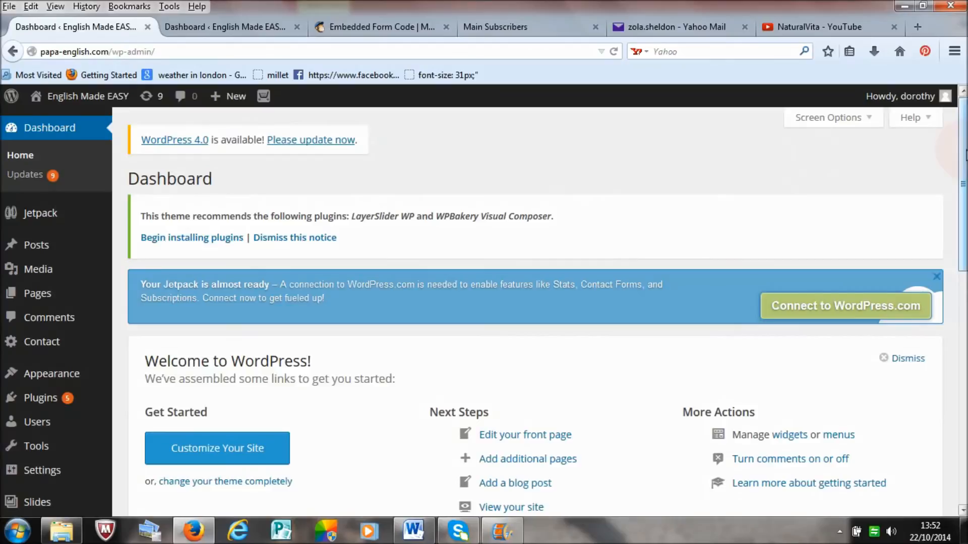
Step: Open the Widgets settings and add a Text widget at the end of the Right Sidebar, below Categories
scroll(965, 154, down, 5)
drag(966, 232, 966, 229)
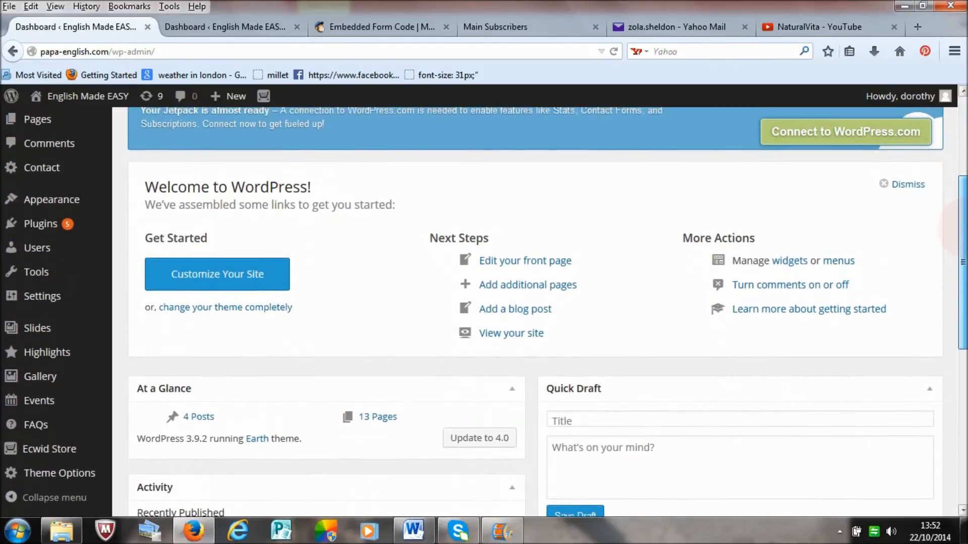
mouse_move(56, 201)
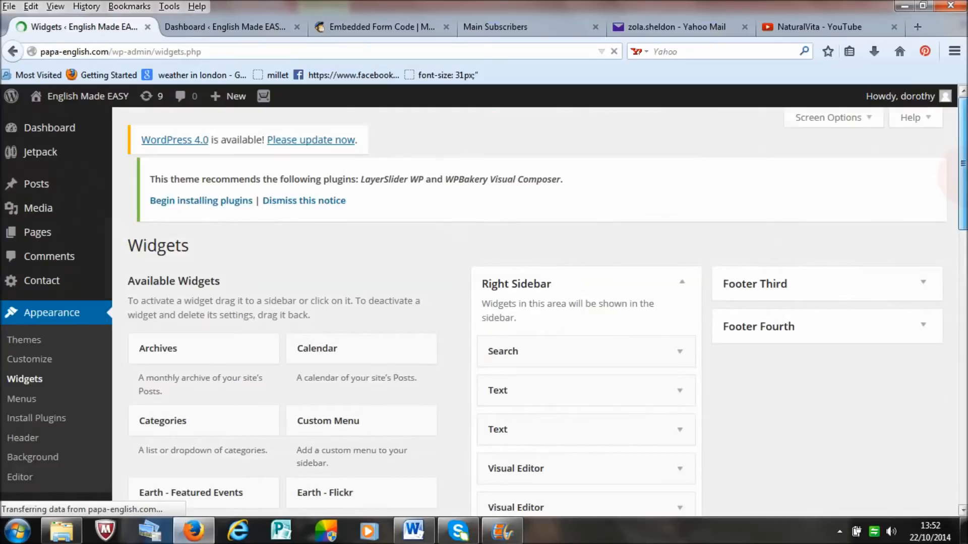
scroll(790, 217, down, 3)
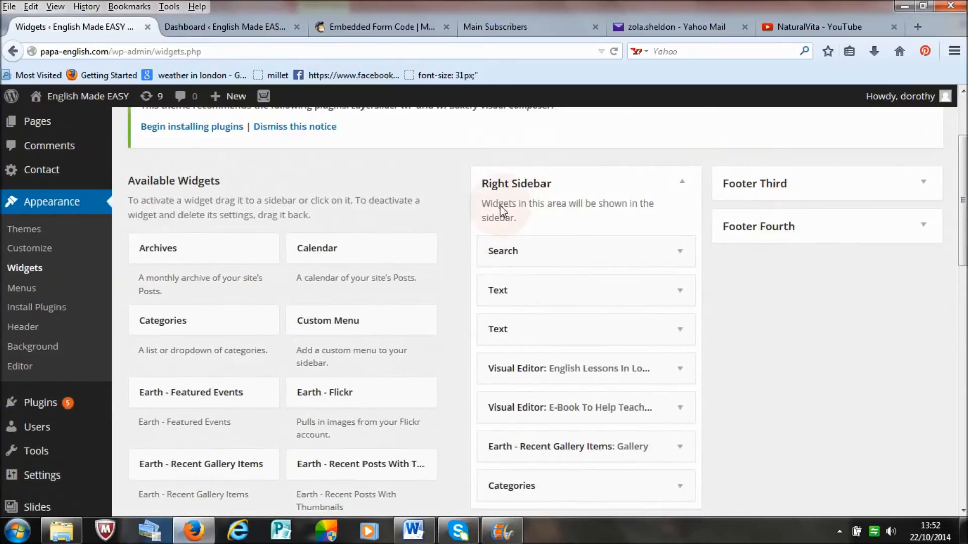
scroll(947, 211, down, 1)
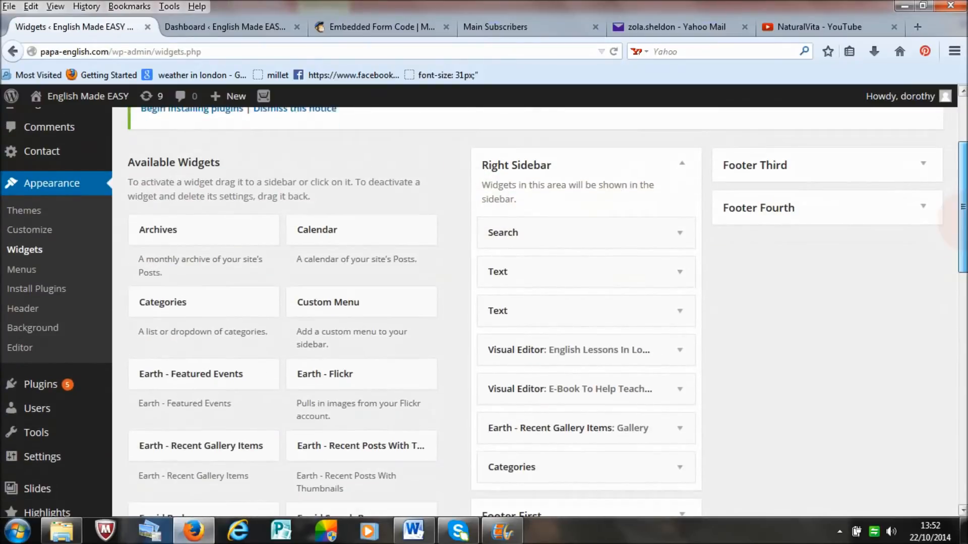
drag(961, 205, 963, 429)
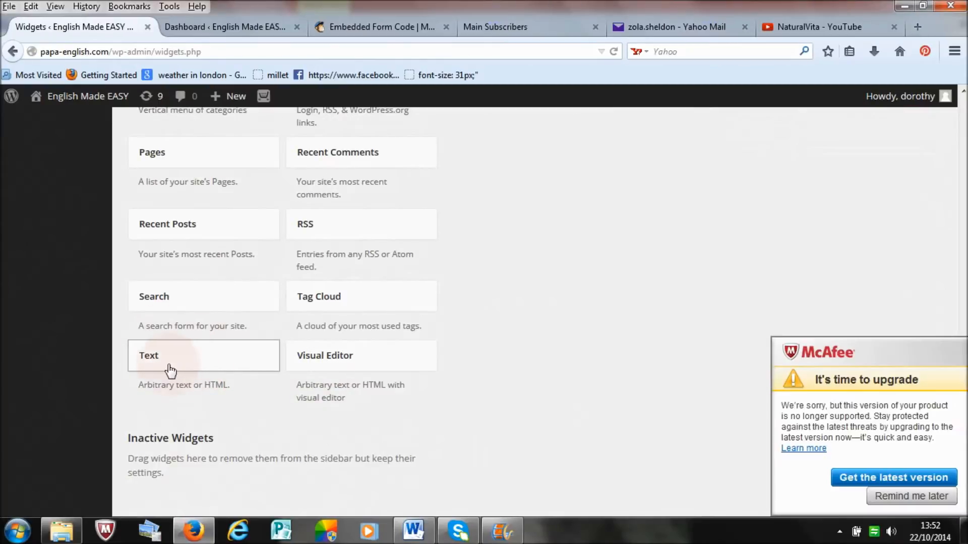
drag(212, 362, 578, 383)
drag(962, 284, 962, 358)
Step: Paste the copied MailChimp embed code into the new Text widget's content, save it and collapse the widget
click(430, 262)
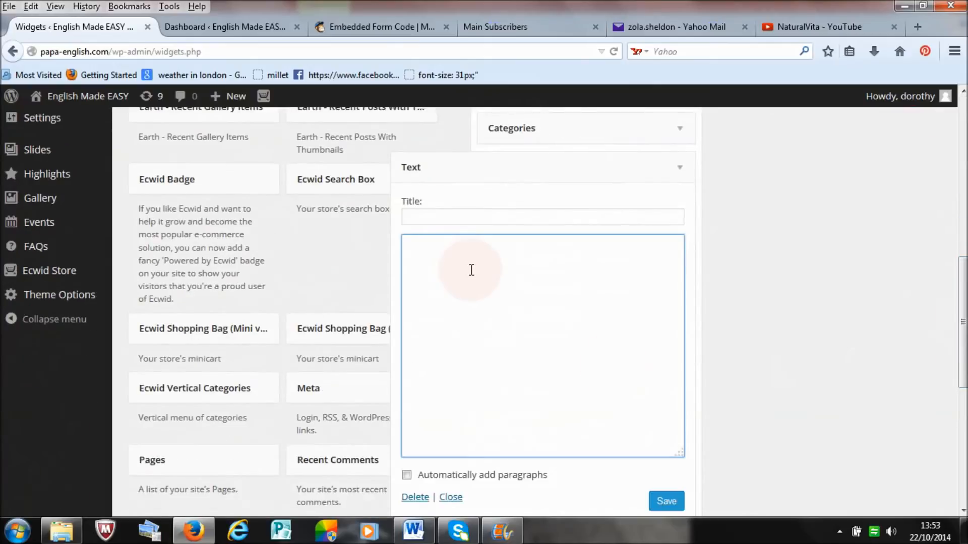
right_click(504, 271)
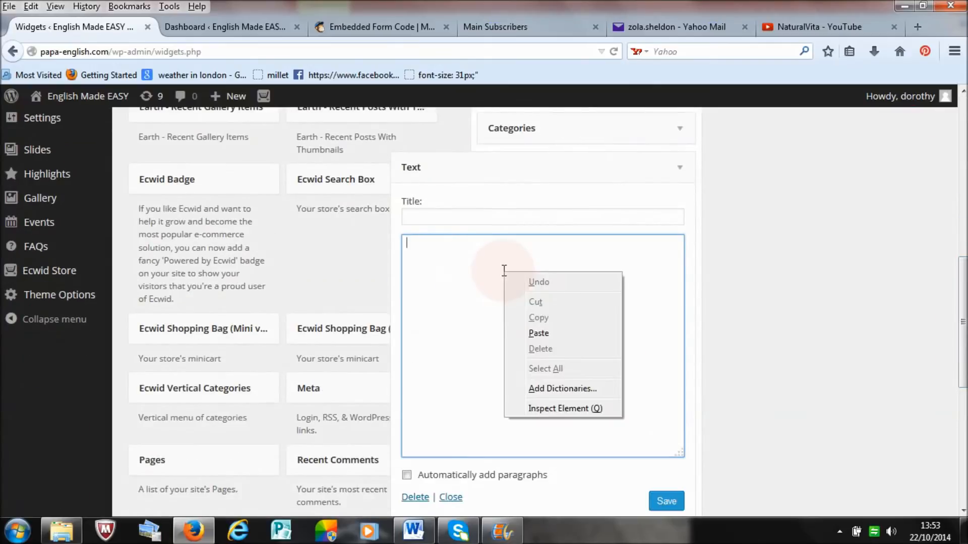
click(519, 333)
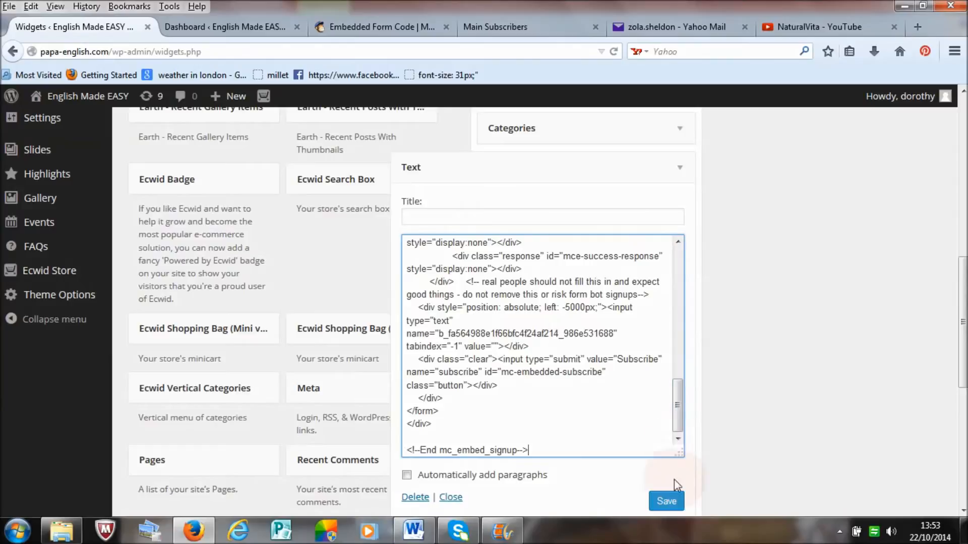
click(667, 502)
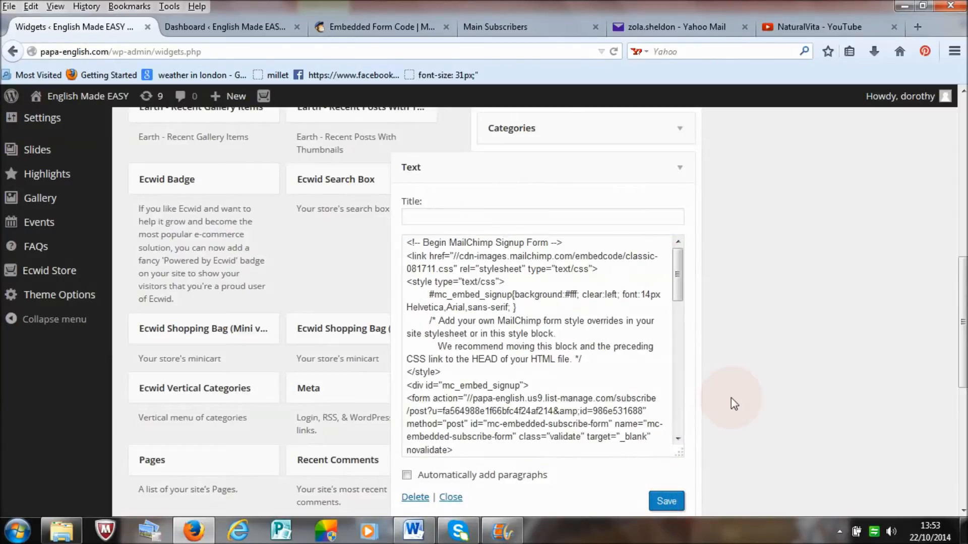
click(681, 169)
Step: Open the site's ONLINE page and check its sidebar for the embedded signup form below Categories
click(232, 28)
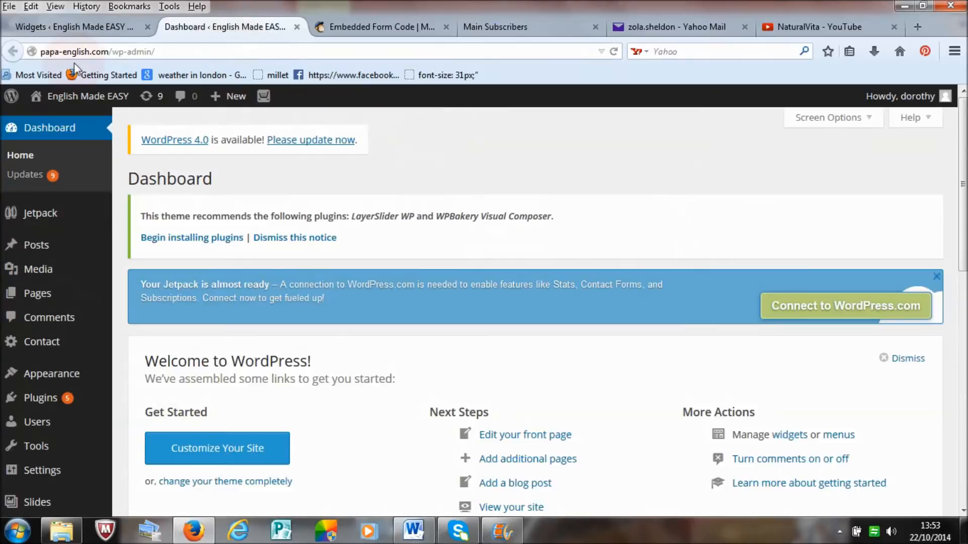
click(61, 101)
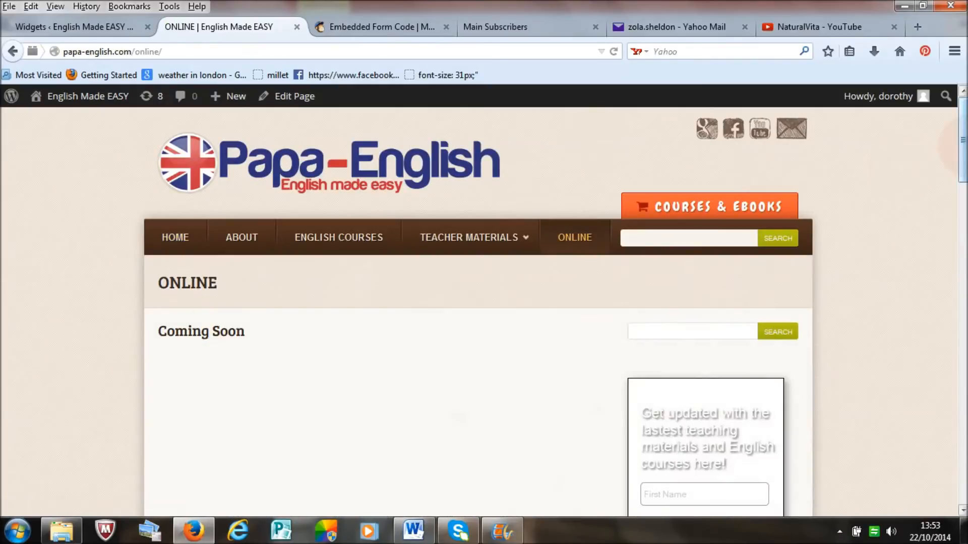
scroll(479, 302, down, 15)
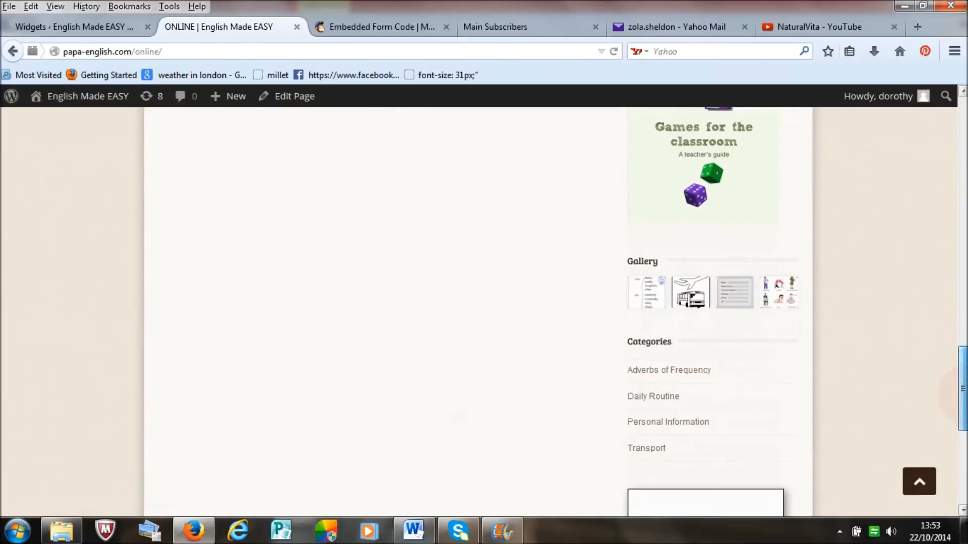
scroll(458, 417, down, 7)
scroll(458, 417, up, 2)
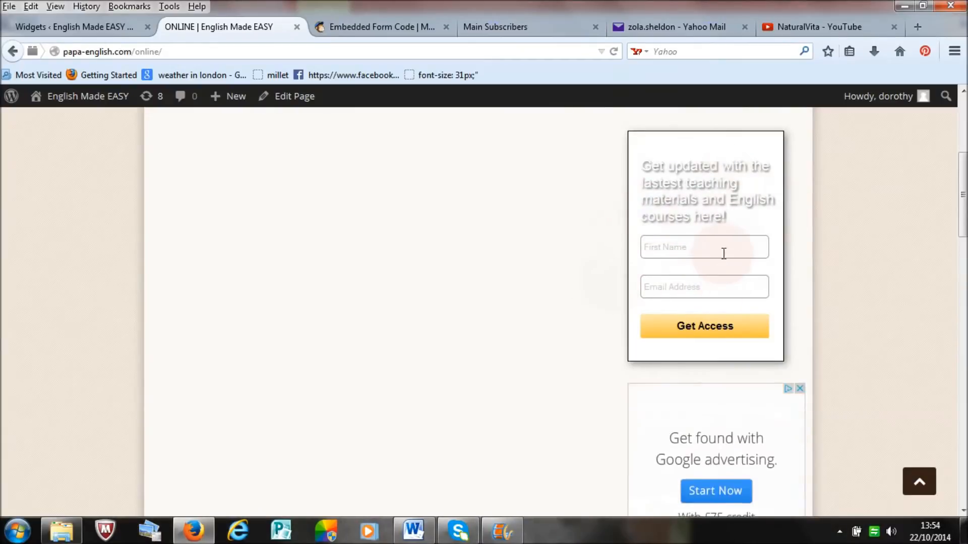
scroll(571, 186, up, 5)
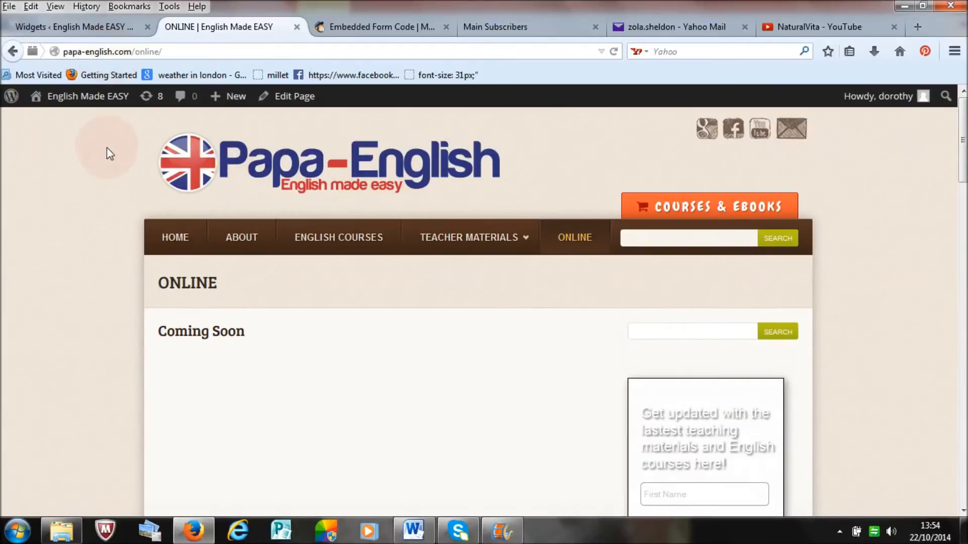
Step: Delete the Text widget containing the MailChimp code from the Right Sidebar
click(71, 26)
click(682, 169)
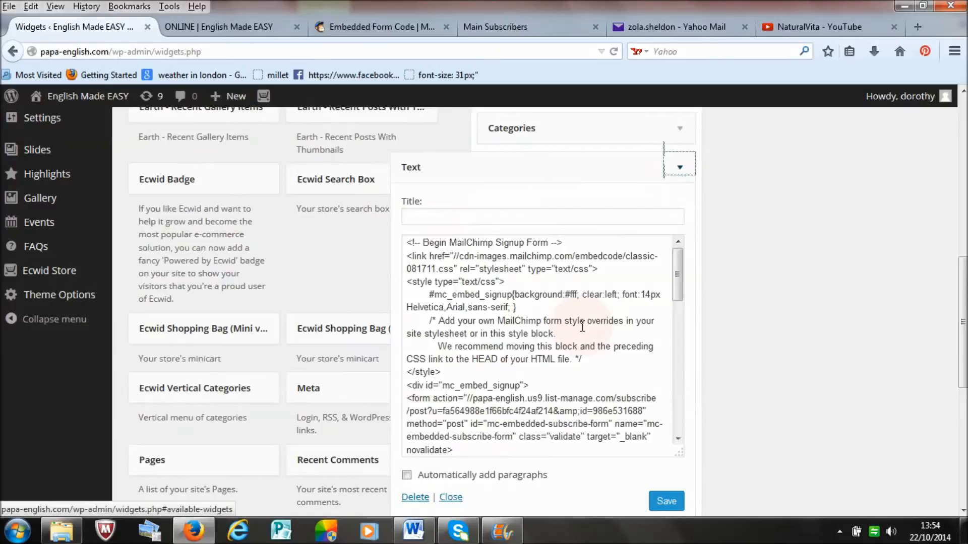
click(415, 498)
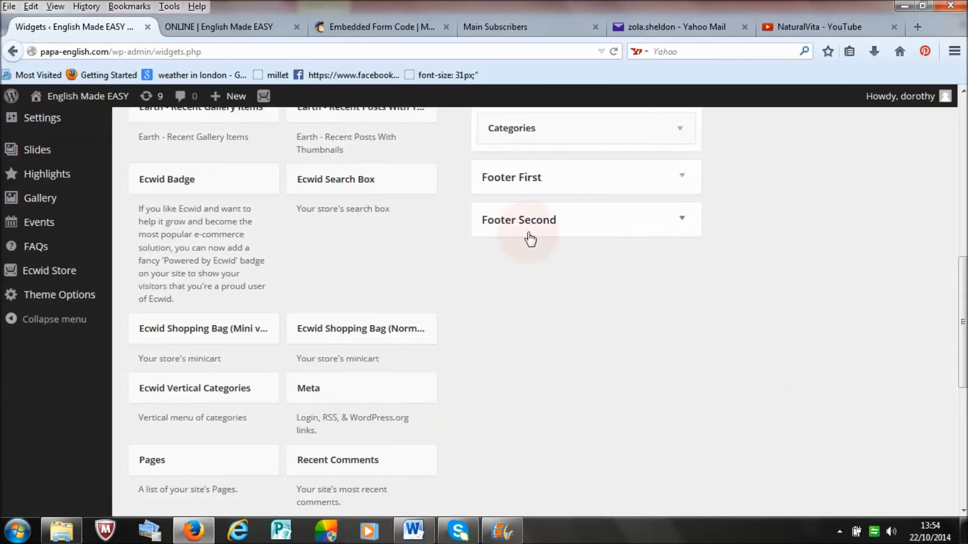
Step: Reload the ONLINE page and check its sidebar after the widget removal
click(219, 28)
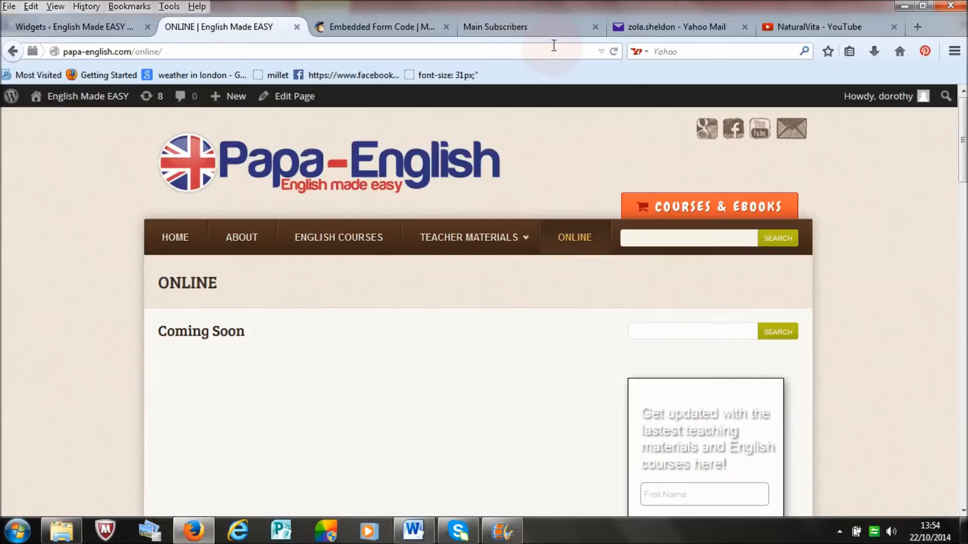
click(613, 52)
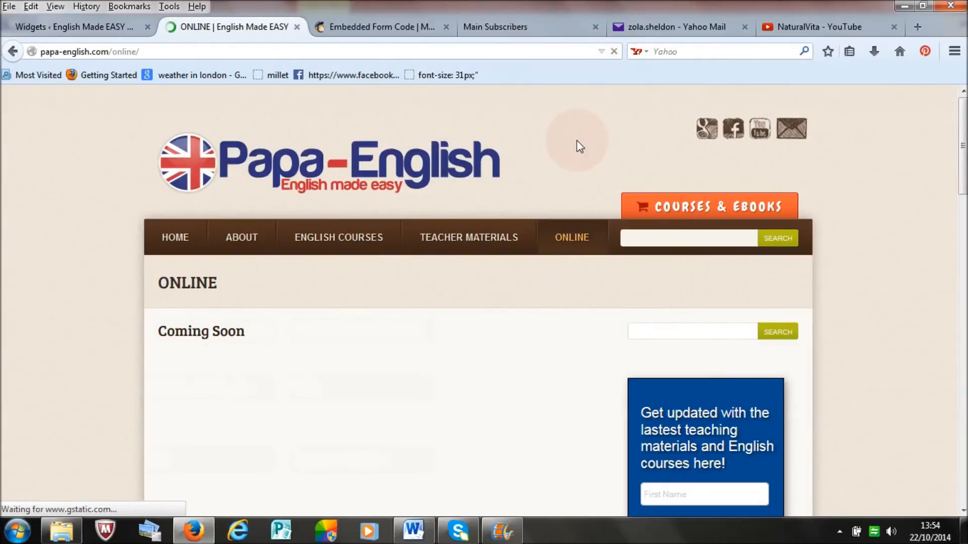
drag(965, 144, 964, 430)
Step: Switch to MailChimp, create a campaign for the Main Subscribers list and review its Confirm checklist
click(381, 27)
click(563, 227)
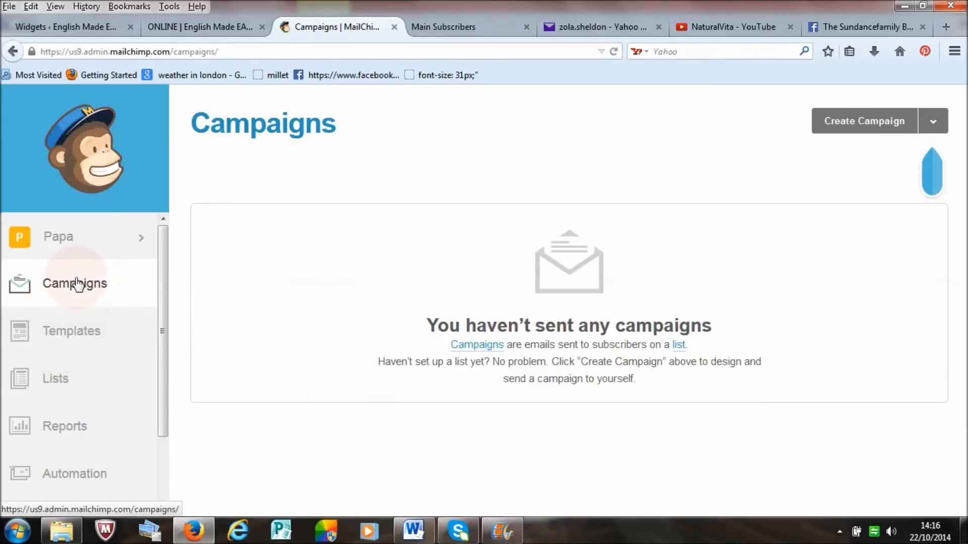
click(76, 284)
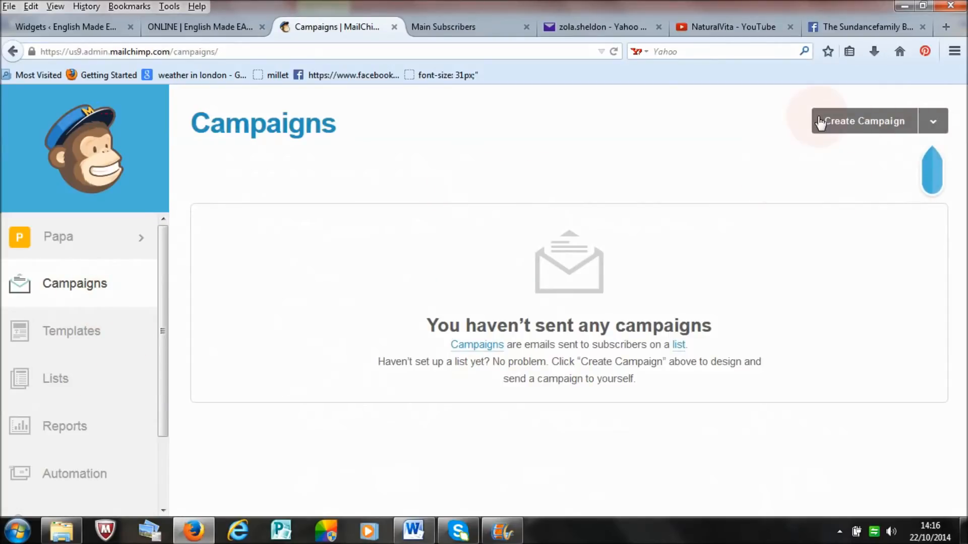
click(935, 129)
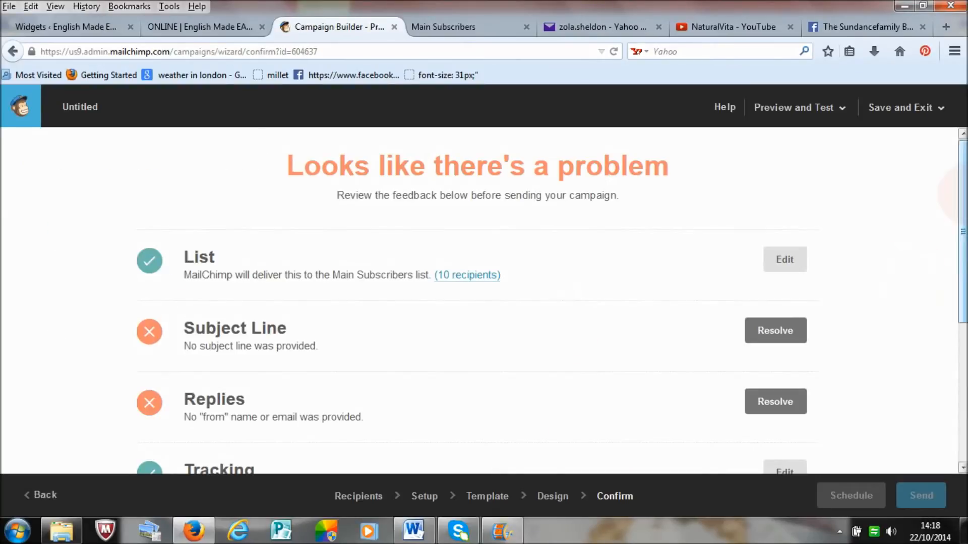
scroll(669, 211, down, 3)
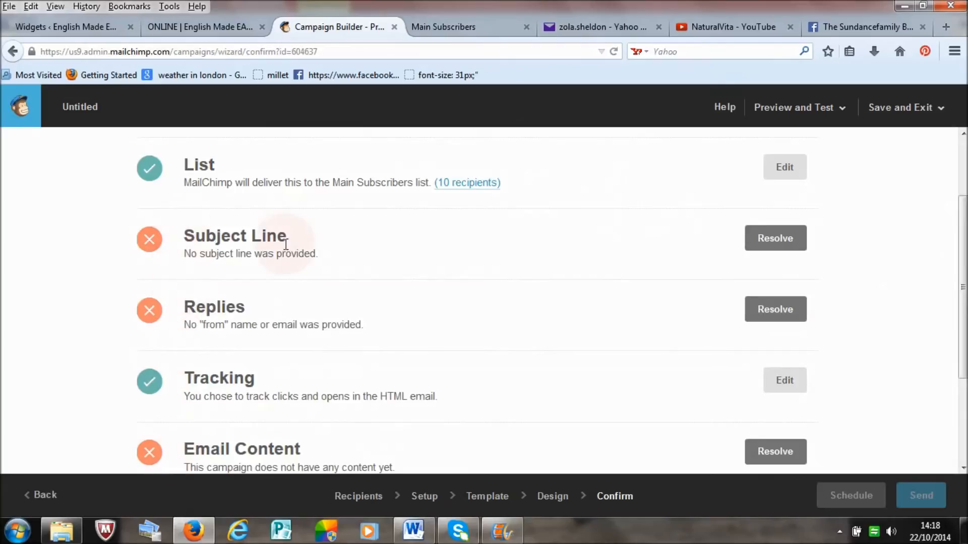
drag(964, 263, 965, 253)
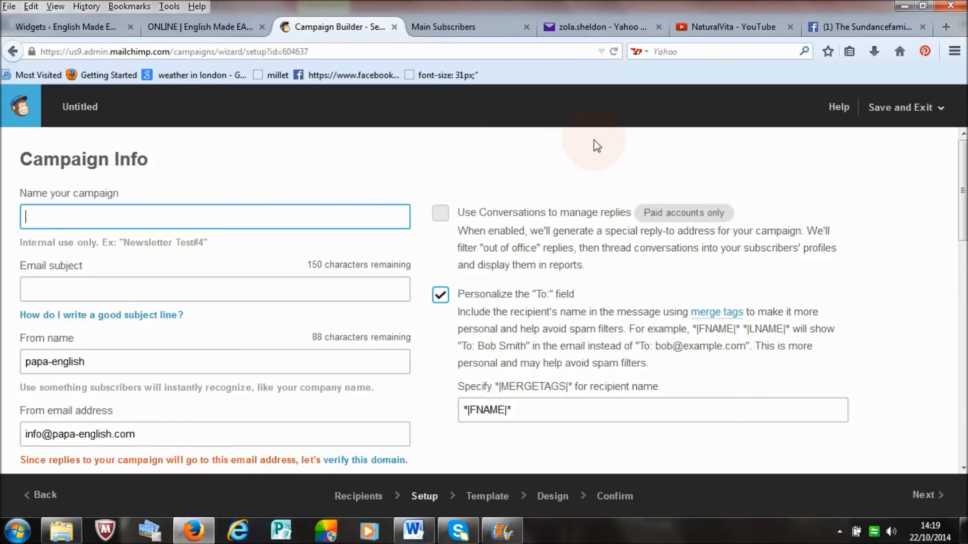
Step: Name the campaign "Quinoa black bean salad recipe", checking the newsletter in Yahoo Mail for reference
click(598, 28)
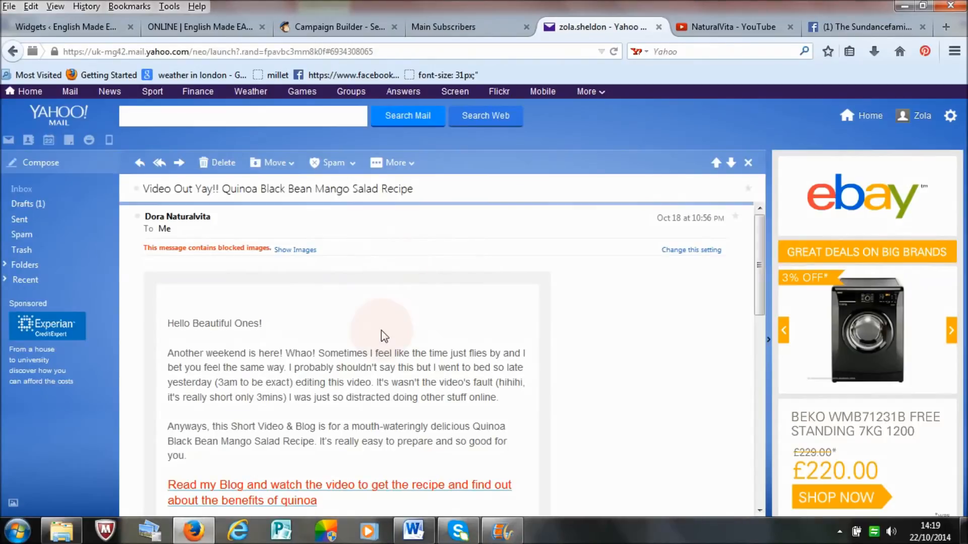
click(337, 24)
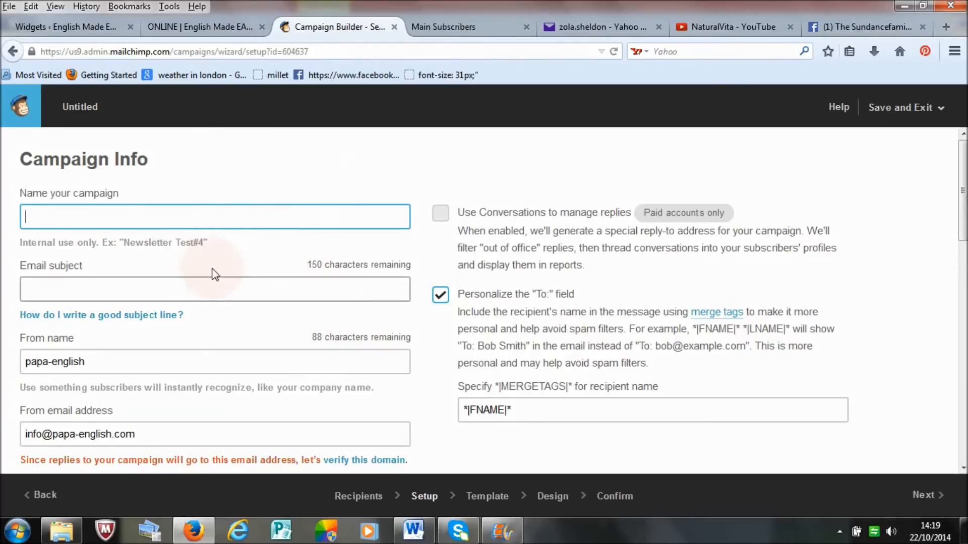
click(159, 213)
text(Quinoa black)
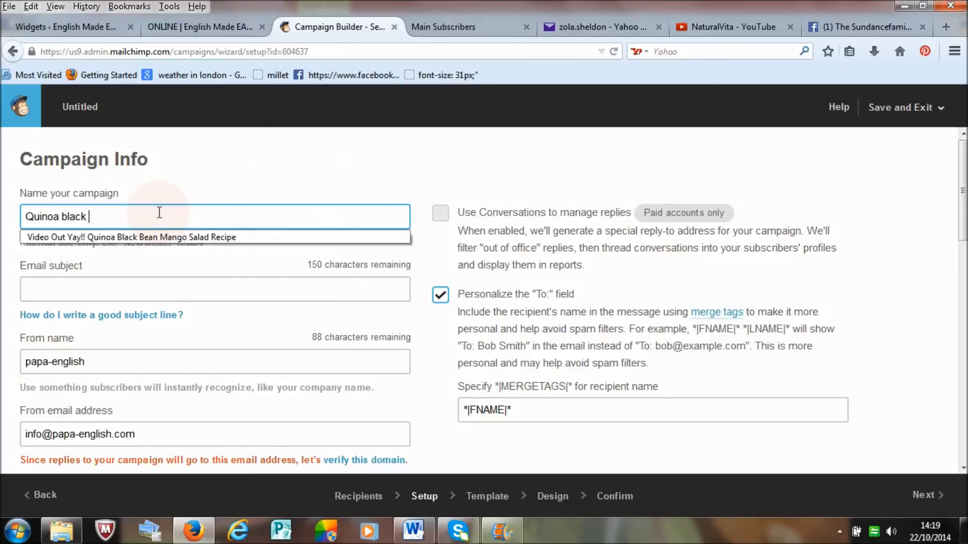
text(bean salad recipe)
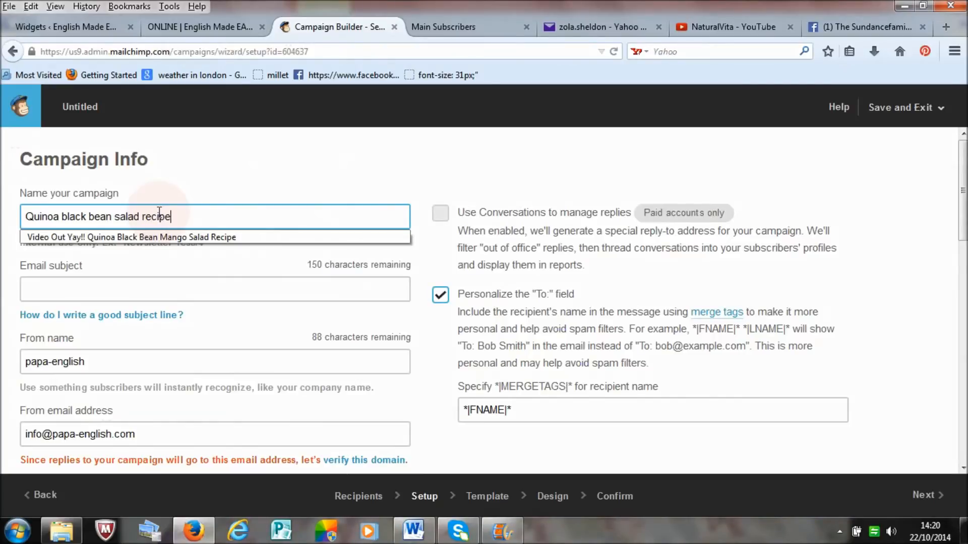
Step: Copy the campaign name "Quinoa black bean salad recipe" into the email subject
click(185, 216)
drag(186, 215, 24, 217)
right_click(54, 221)
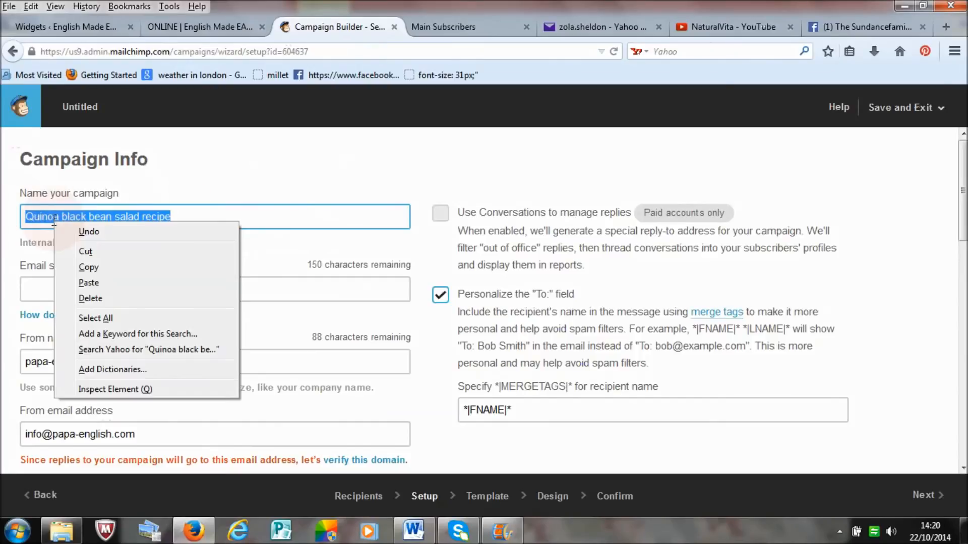
click(80, 271)
click(82, 288)
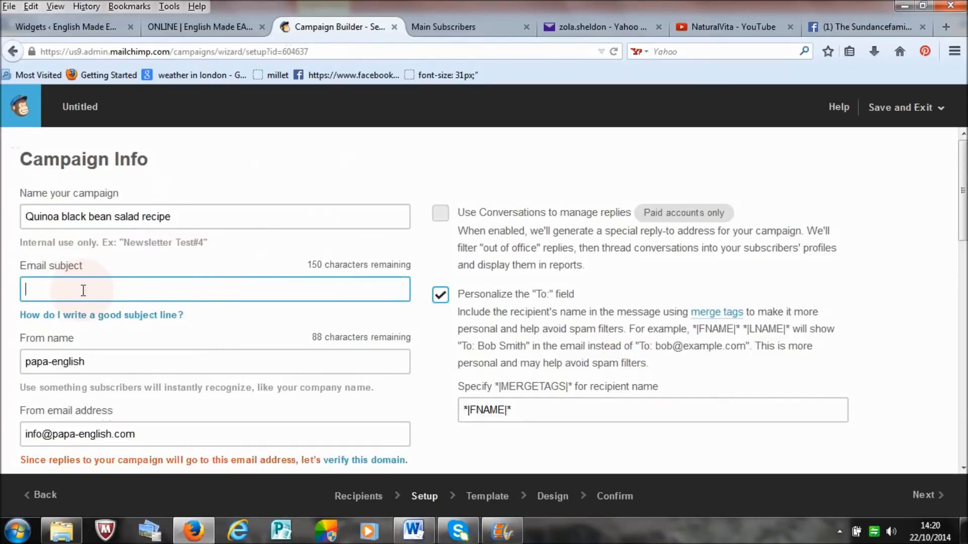
key(ctrl+v)
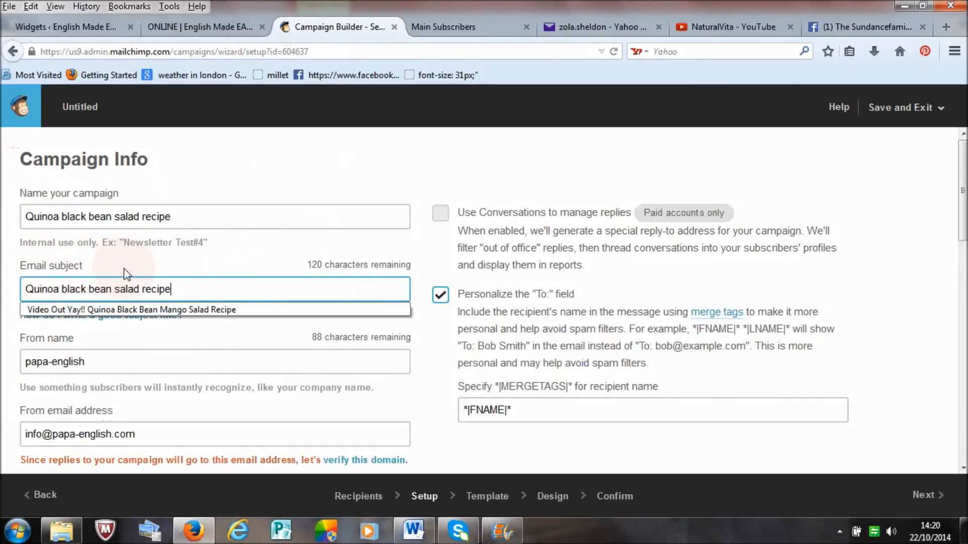
click(204, 269)
click(221, 290)
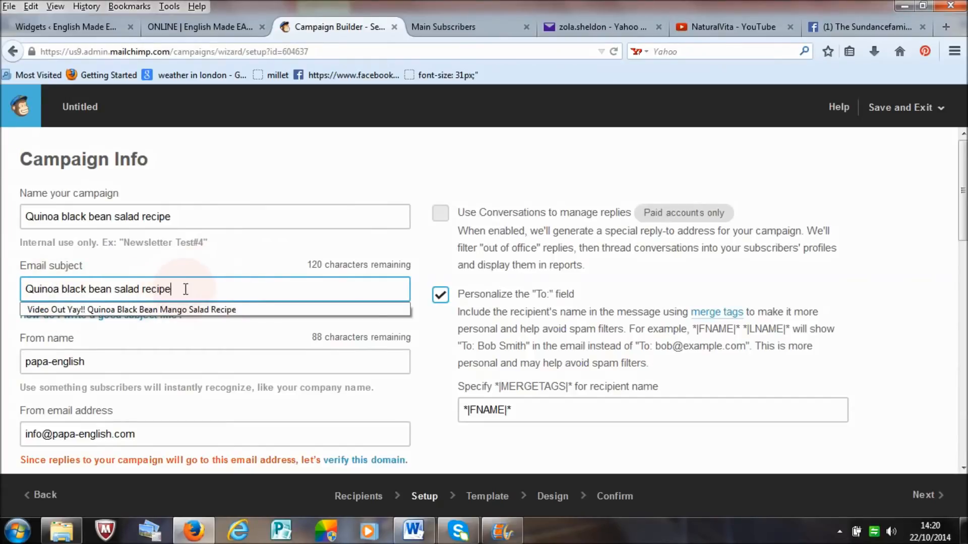
Step: Review the campaign's sender details and send the verification email for the papa-english.com domain
click(215, 368)
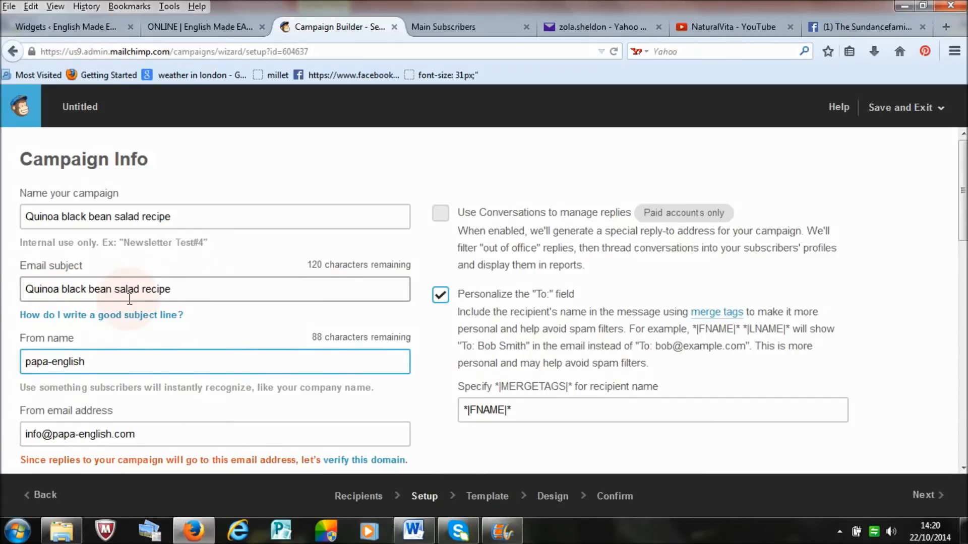
scroll(130, 299, down, 5)
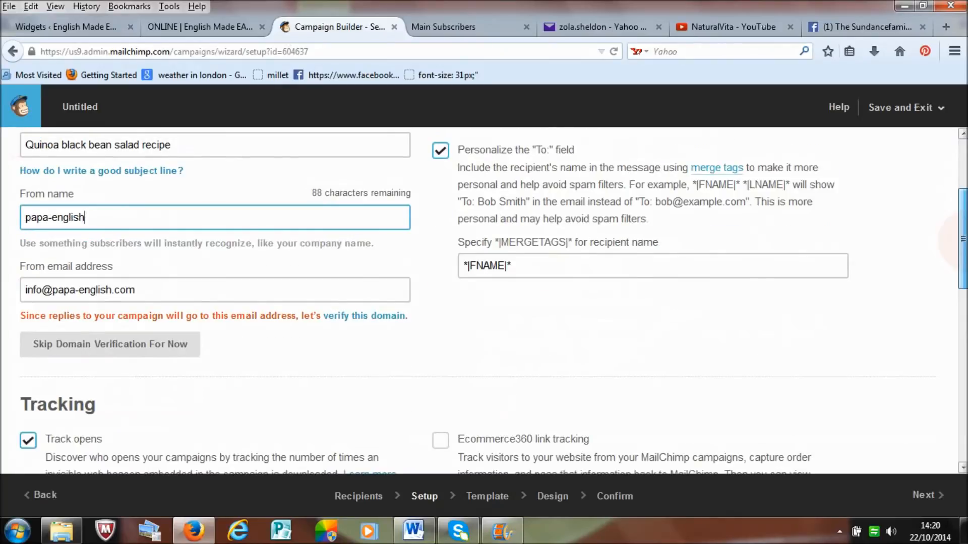
scroll(45, 273, up, 3)
click(95, 288)
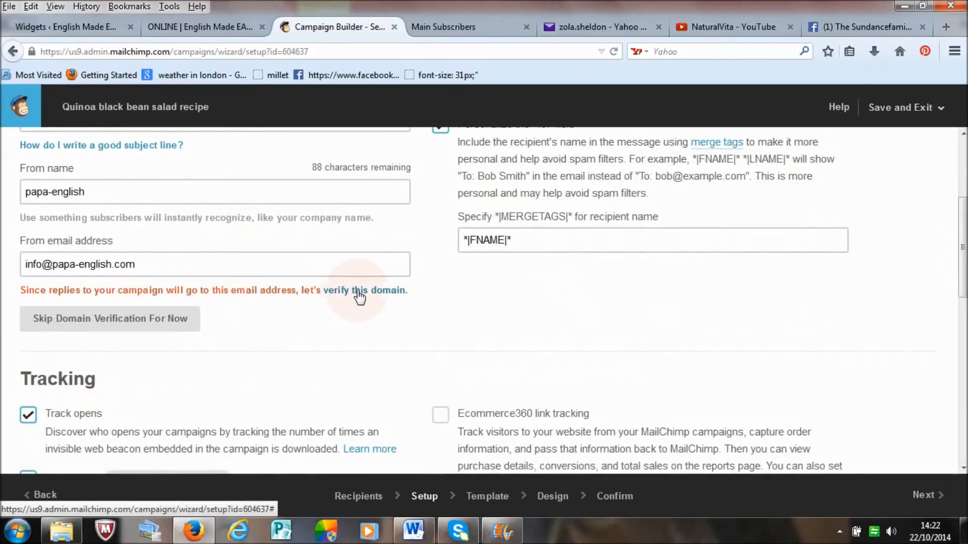
click(360, 297)
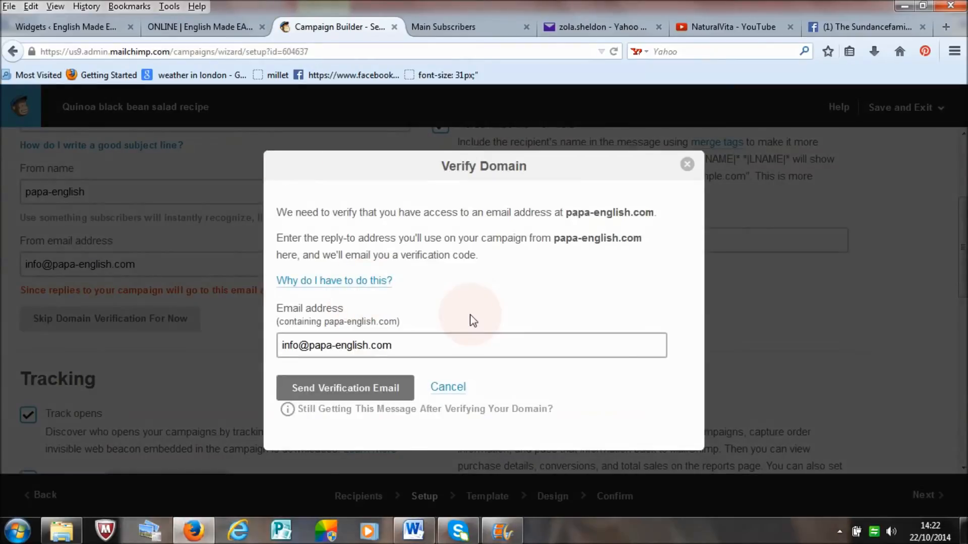
click(355, 391)
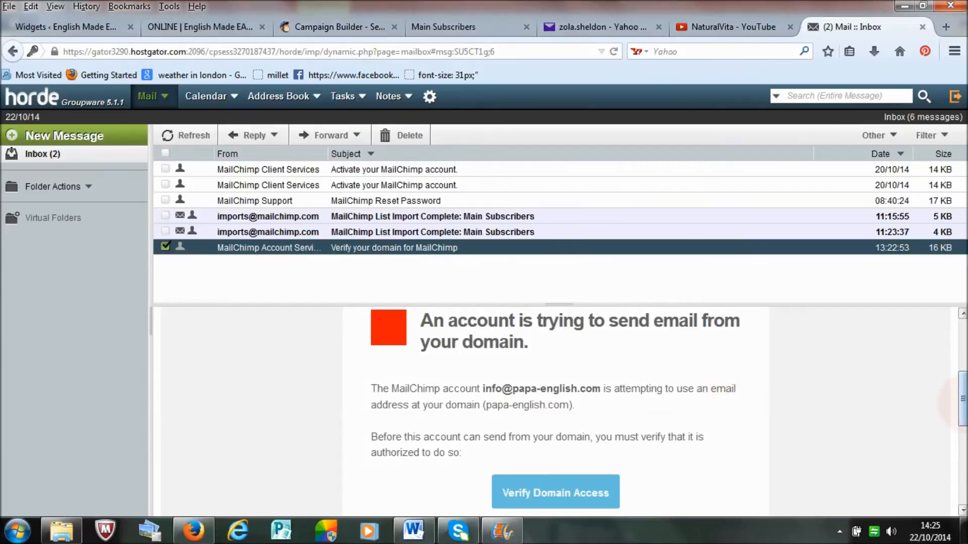
Step: Verify access to the domain from MailChimp's "Verify your domain for MailChimp" message in the Horde webmail inbox
scroll(960, 404, down, 1)
mouse_move(965, 400)
mouse_down()
mouse_move(965, 391)
mouse_move(964, 405)
mouse_up()
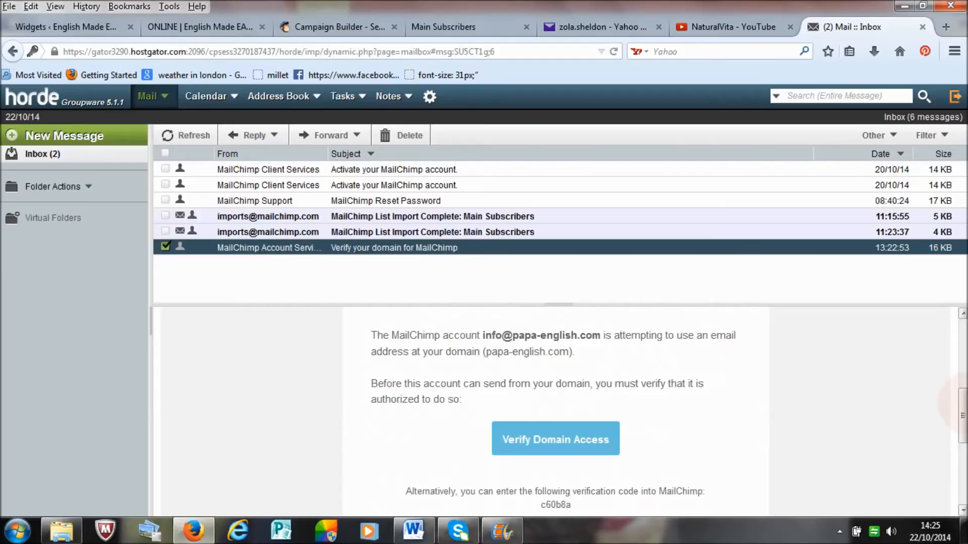
mouse_move(964, 404)
mouse_down()
mouse_move(963, 413)
mouse_move(964, 404)
mouse_up()
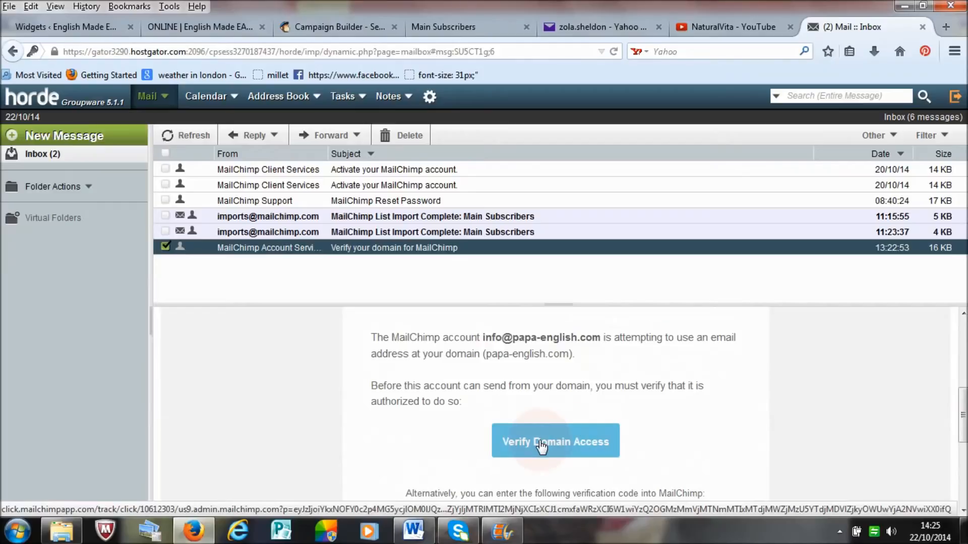
click(582, 442)
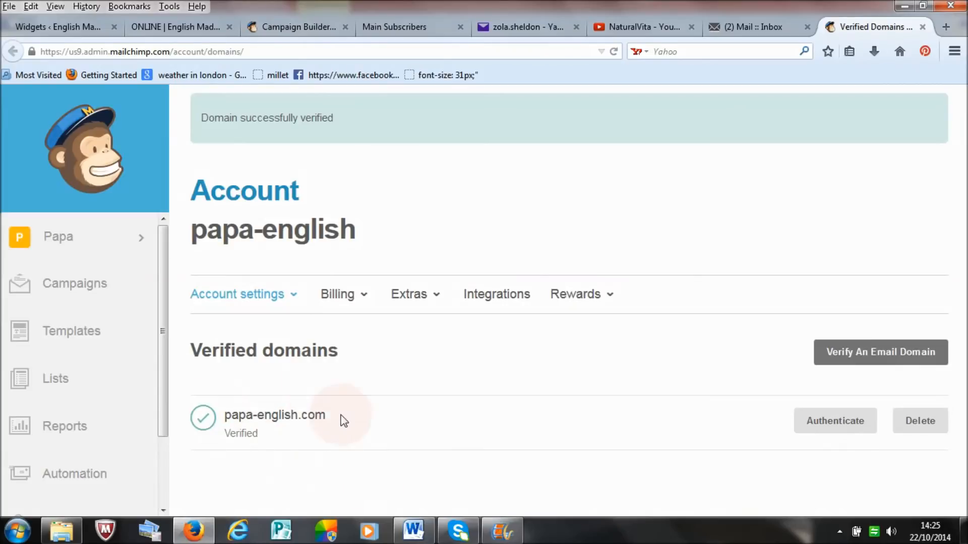
Step: Reopen the "Quinoa black bean salad recipe" campaign for editing from the campaigns list and review its setup settings
click(76, 287)
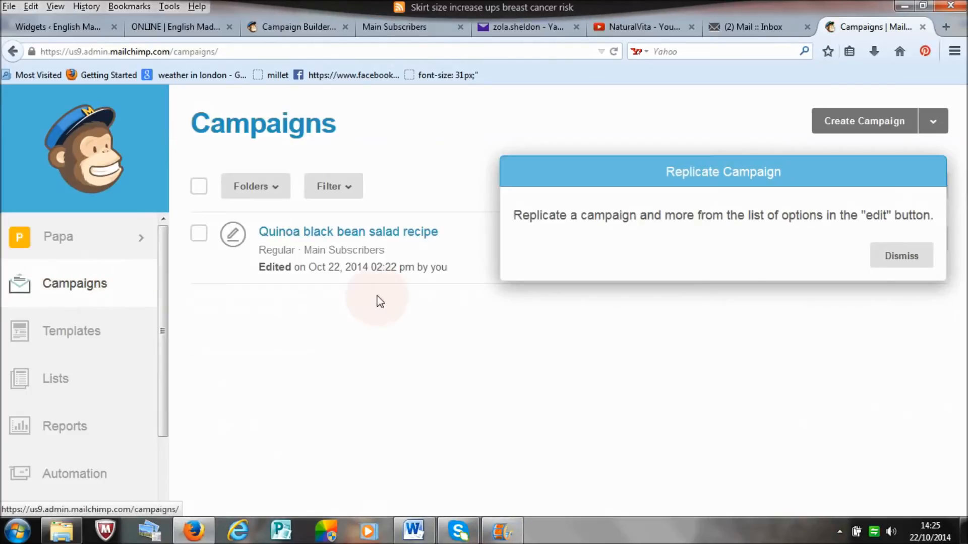
click(905, 257)
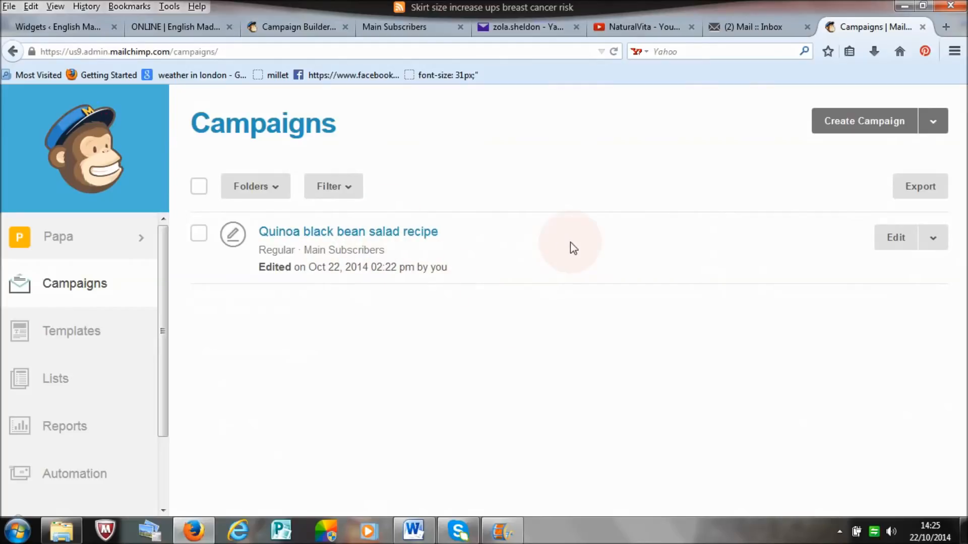
click(893, 241)
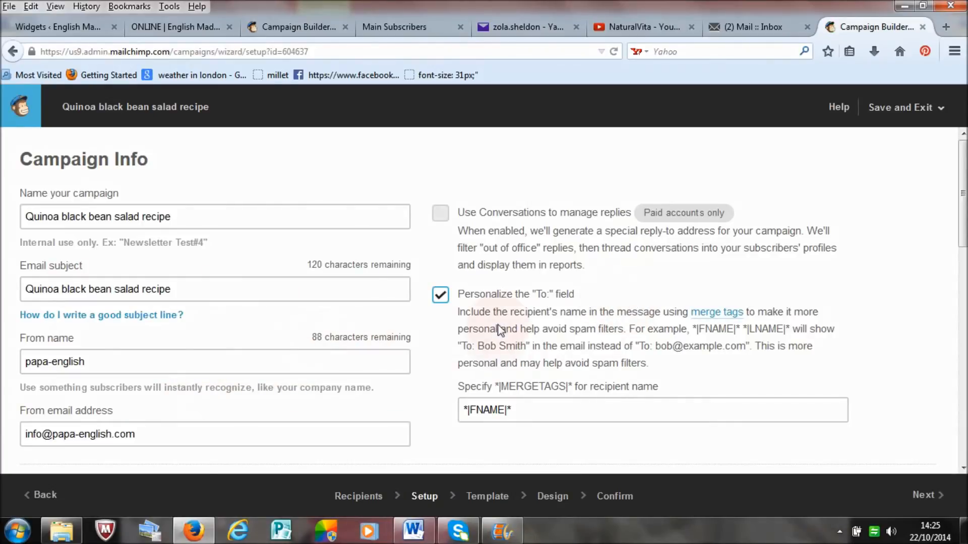
scroll(409, 281, down, 4)
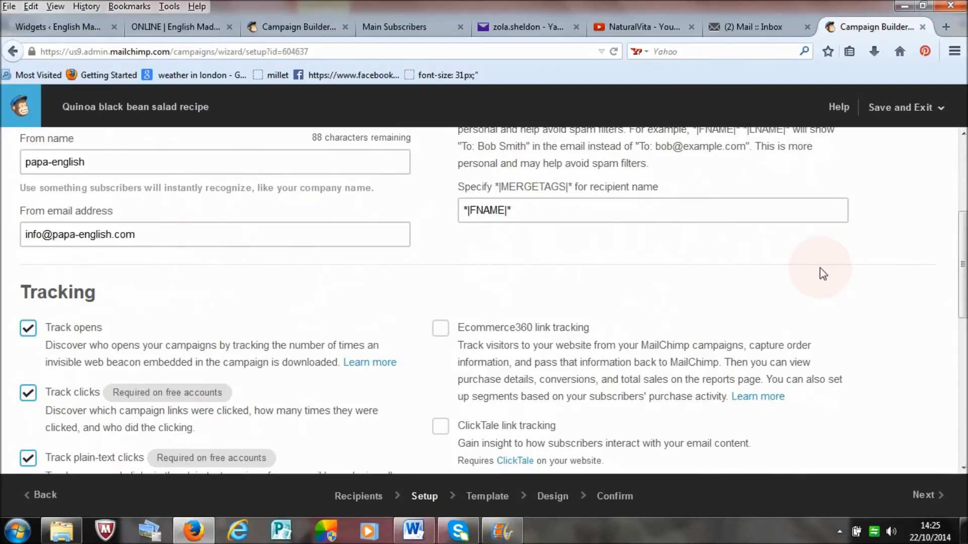
scroll(958, 263, down, 5)
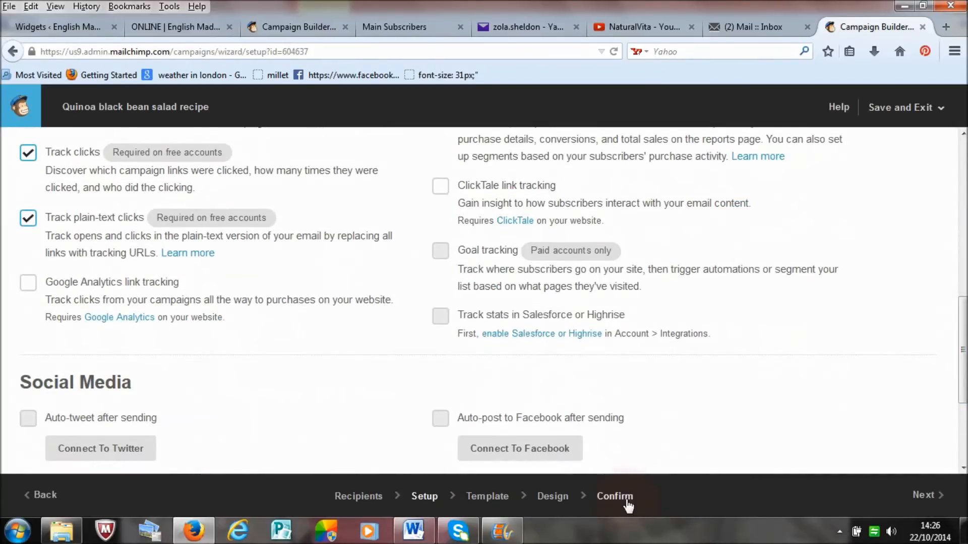
Step: Open the campaign's Confirm checklist and review its items through Email Content and Email Authentication
click(618, 504)
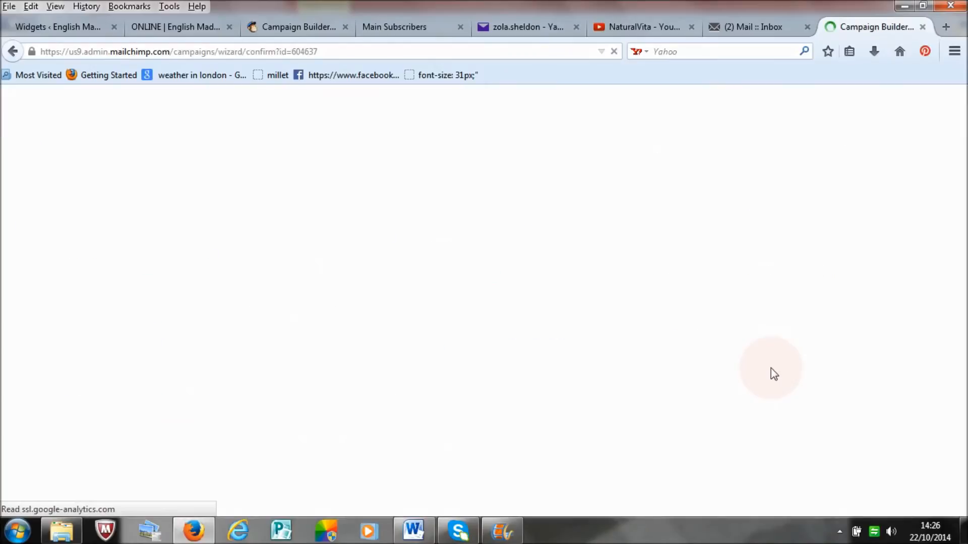
drag(965, 253, 966, 369)
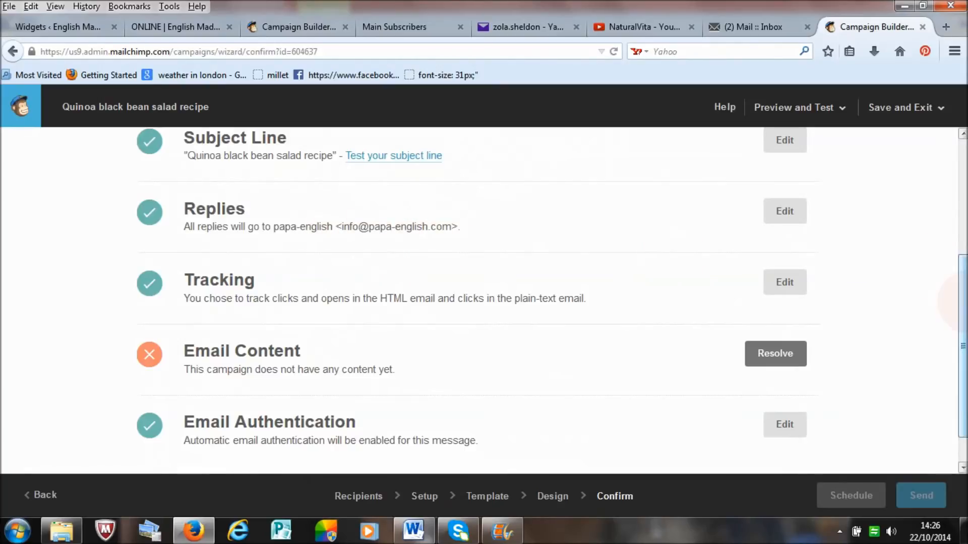
scroll(962, 333, down, 2)
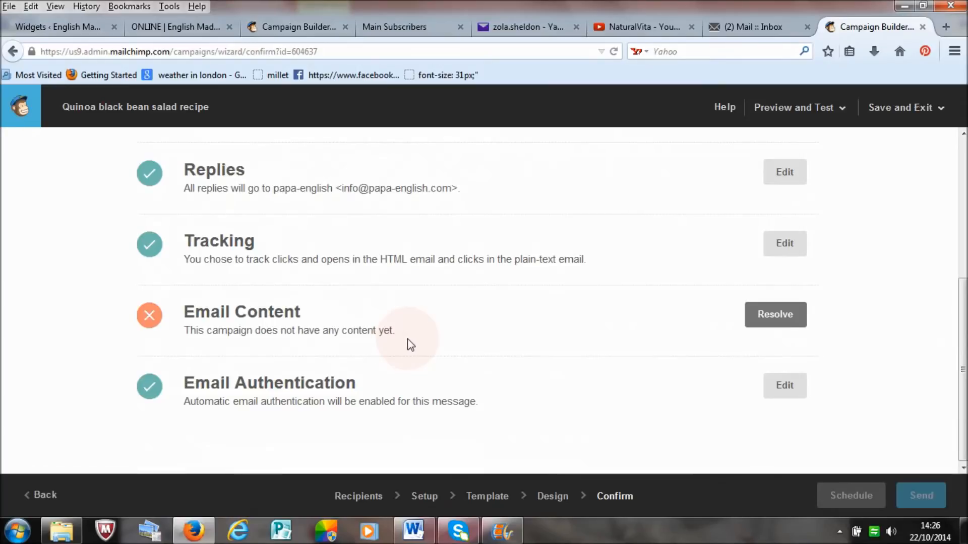
Step: Resolve the Email Content item by choosing a basic drag-and-drop template for the campaign
click(772, 314)
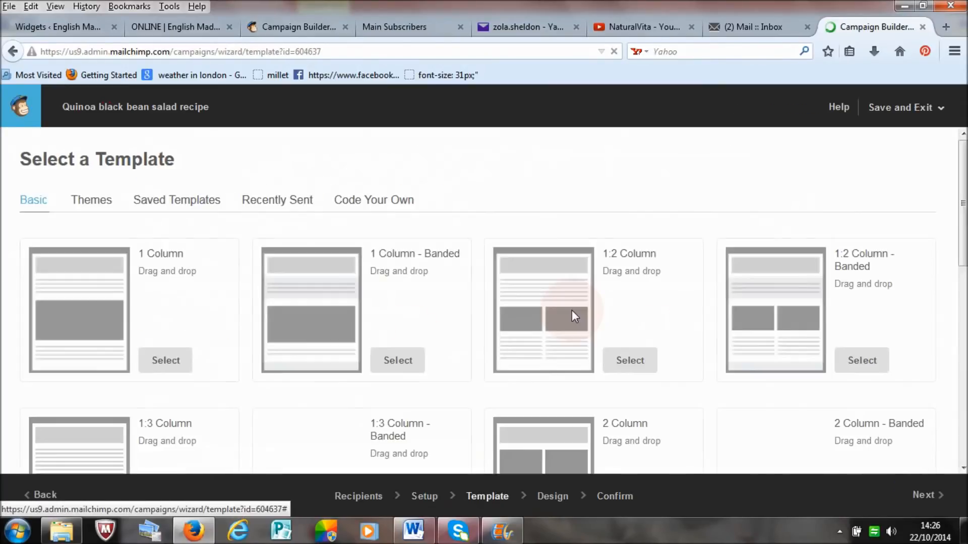
mouse_move(964, 188)
mouse_down()
mouse_move(964, 265)
mouse_move(964, 198)
mouse_up()
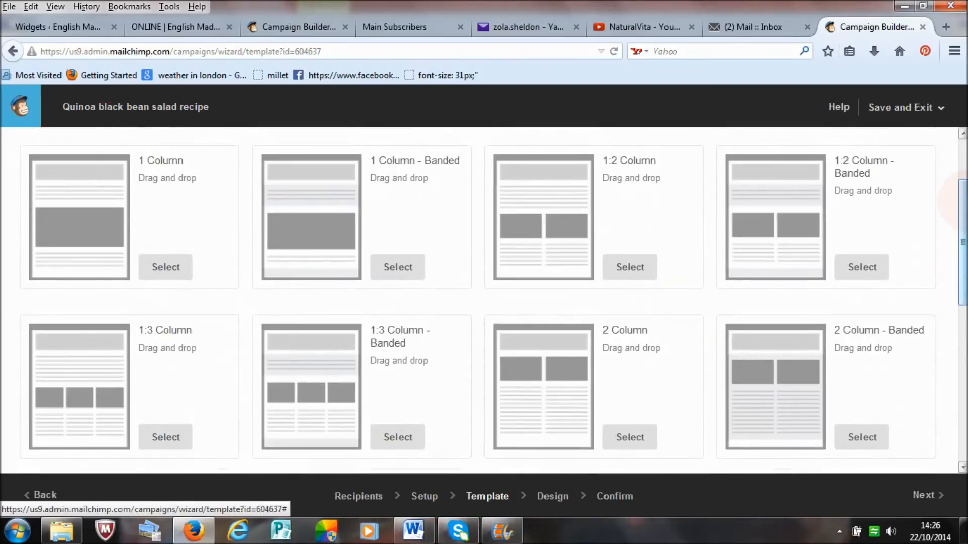
drag(964, 198, 963, 226)
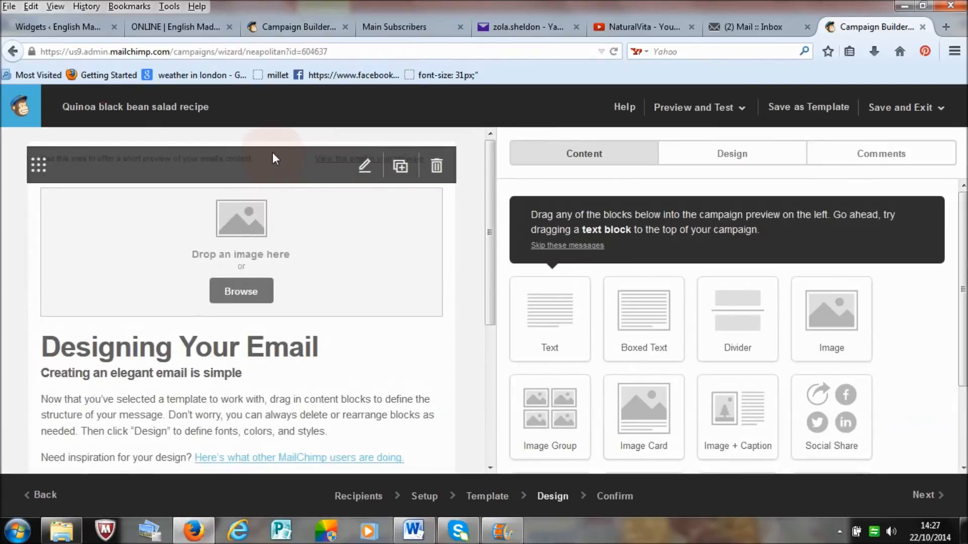
Step: Examine the template's layout in the email preview and the content blocks available for it
drag(491, 276, 472, 219)
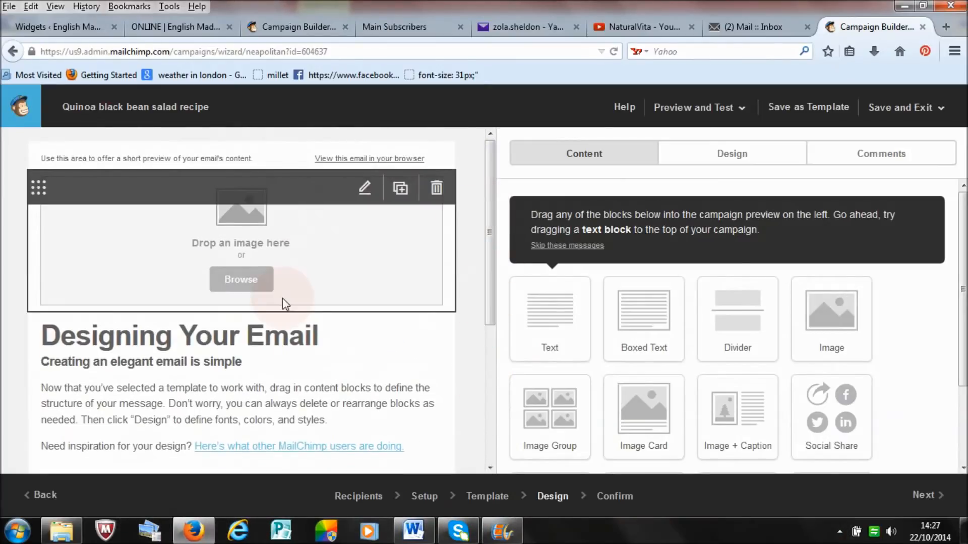
drag(760, 342, 290, 289)
drag(364, 294, 670, 287)
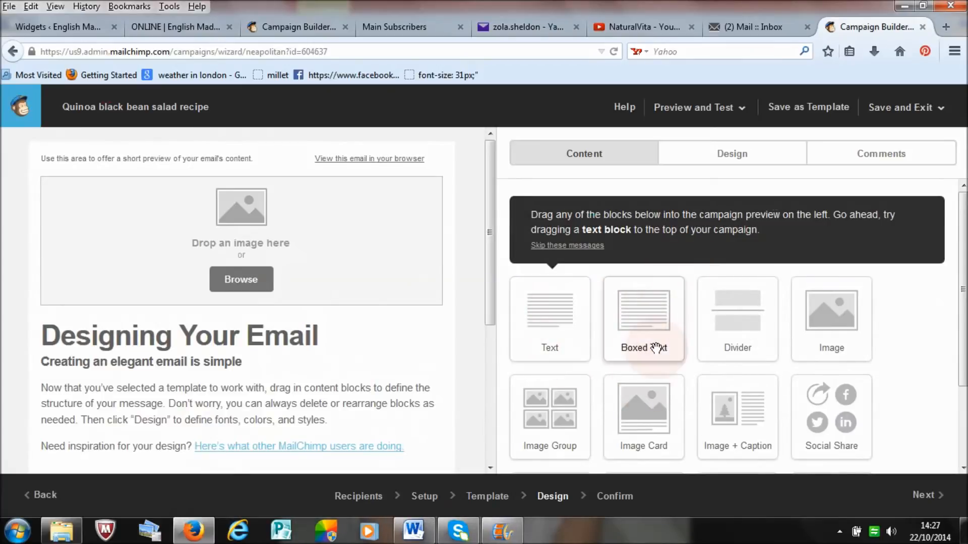
drag(964, 281, 964, 339)
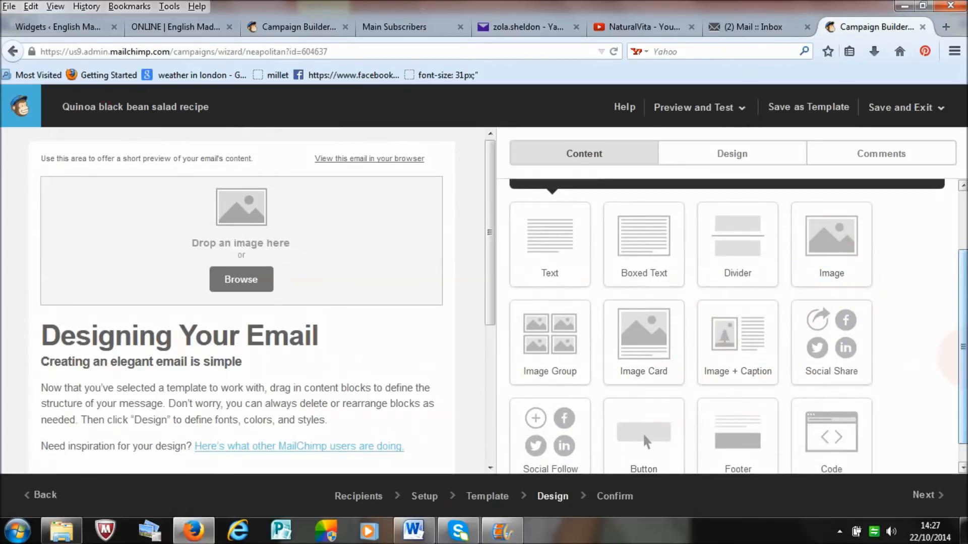
drag(962, 348, 962, 290)
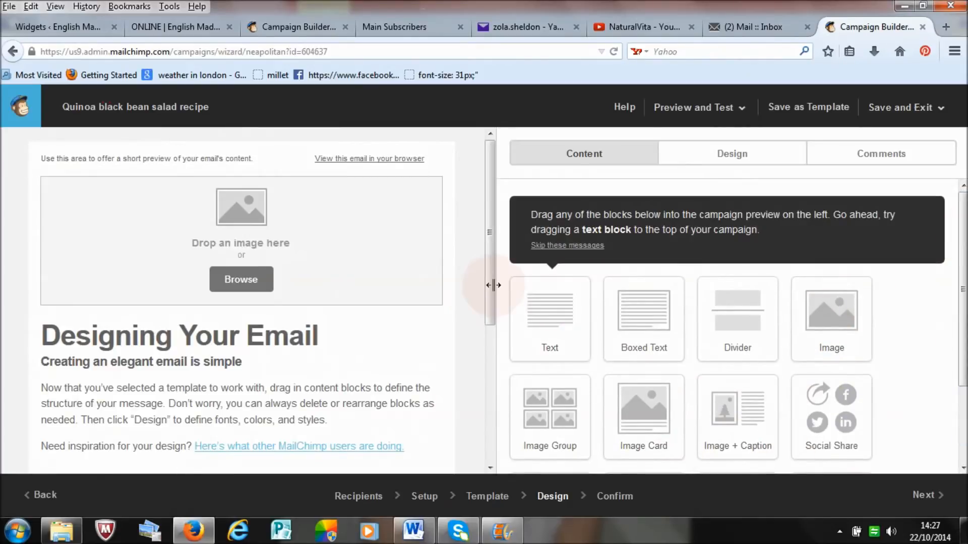
drag(486, 276, 487, 251)
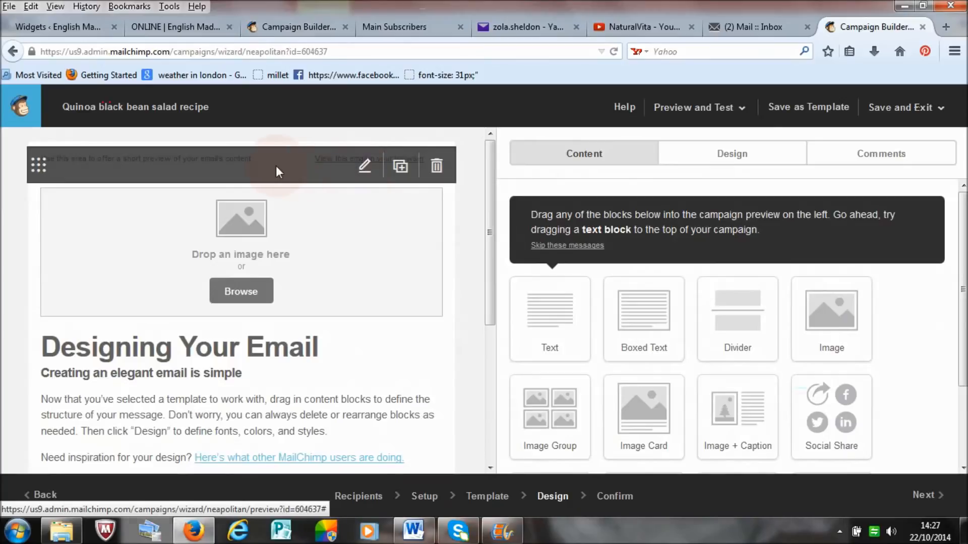
Step: Replace the short preview text above the email's image block with "hello everyone" and save the block
click(364, 172)
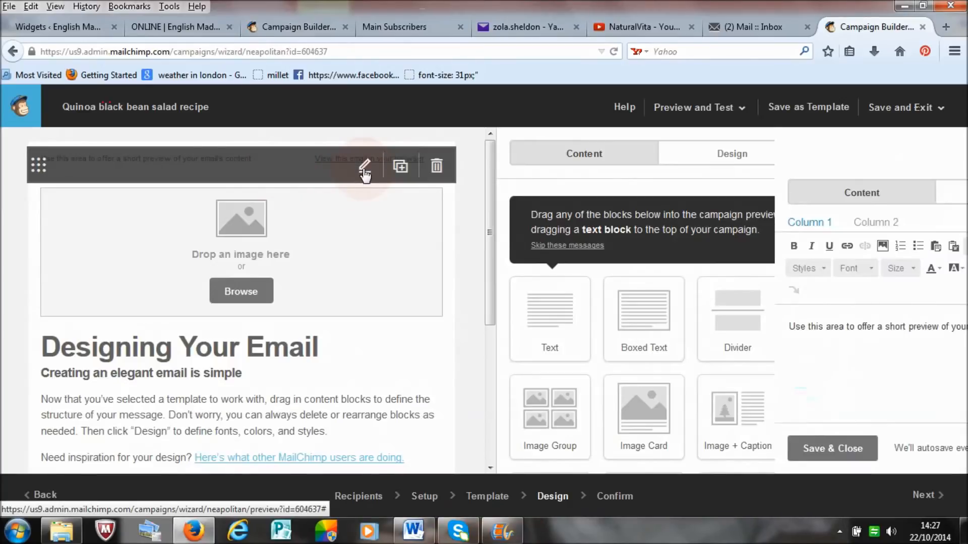
drag(770, 334, 501, 331)
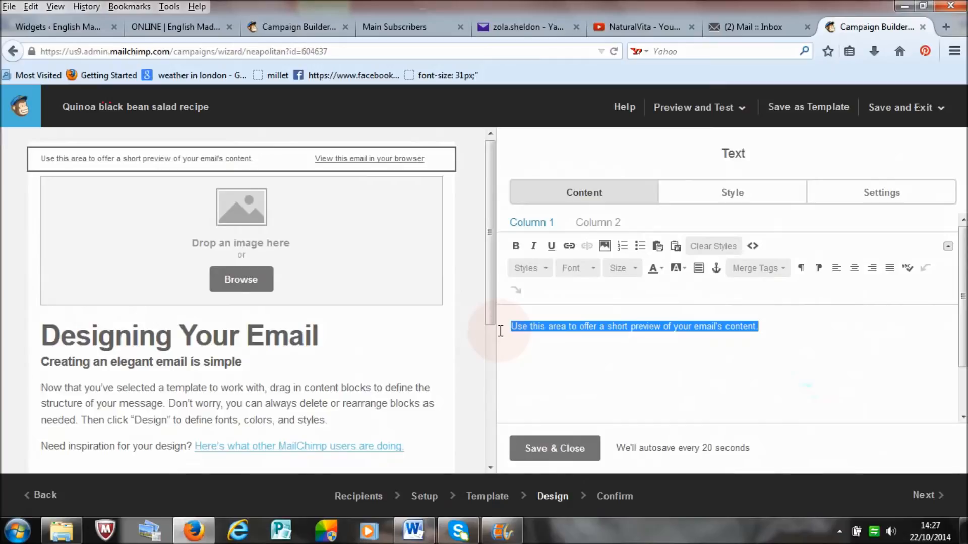
text(h)
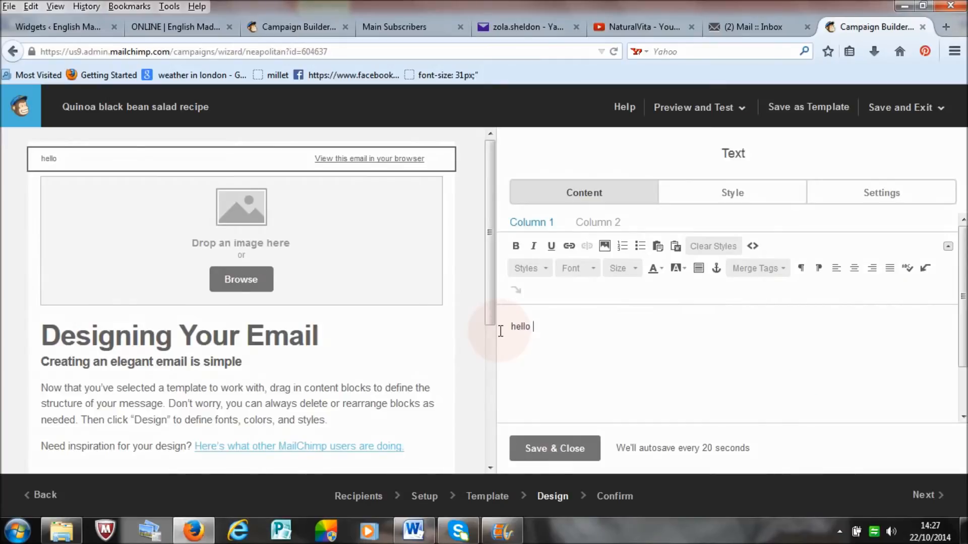
text(ello everyone)
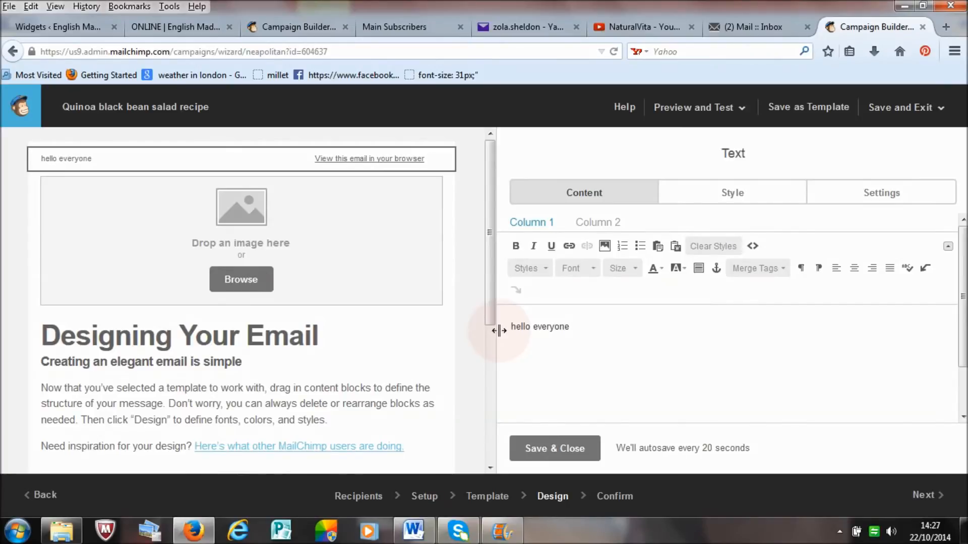
click(553, 448)
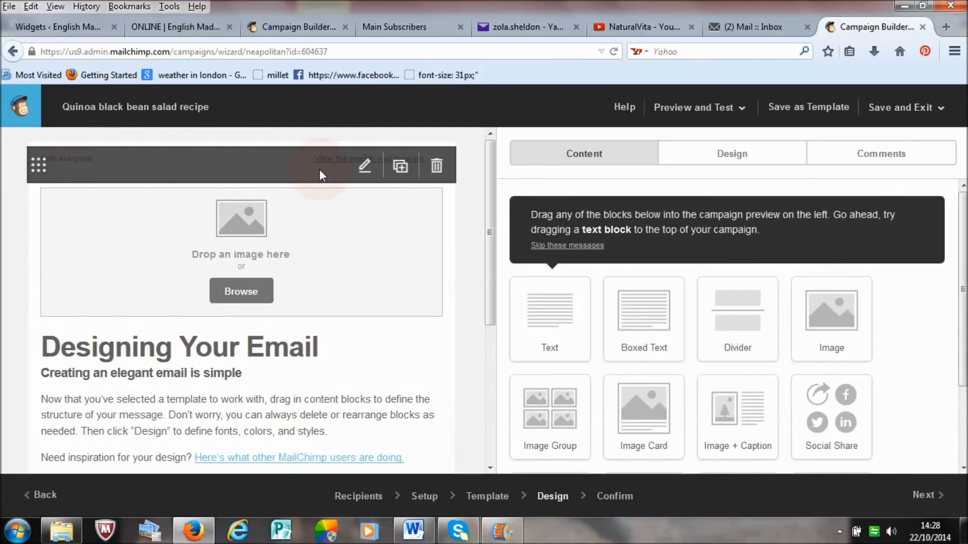
Step: Delete the preview text block above the image placeholder
click(438, 167)
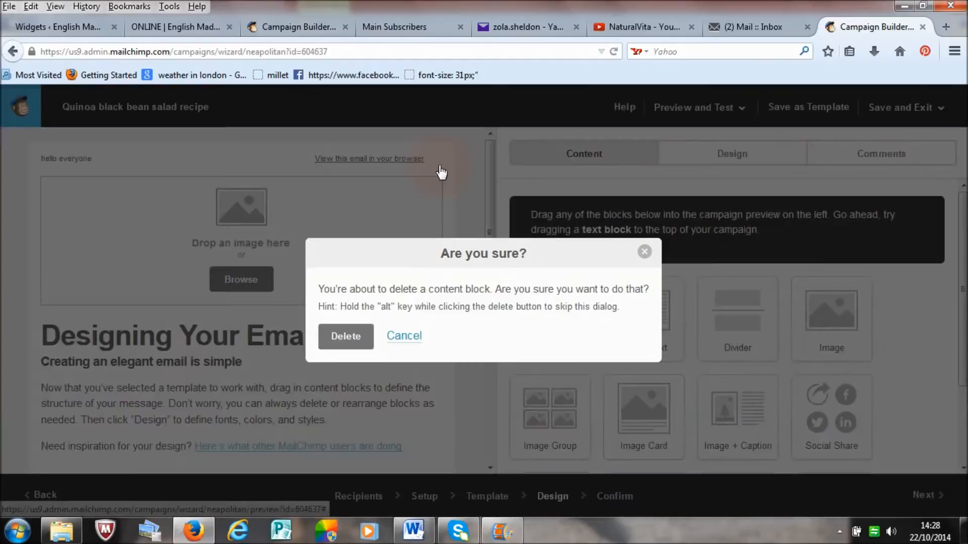
click(345, 339)
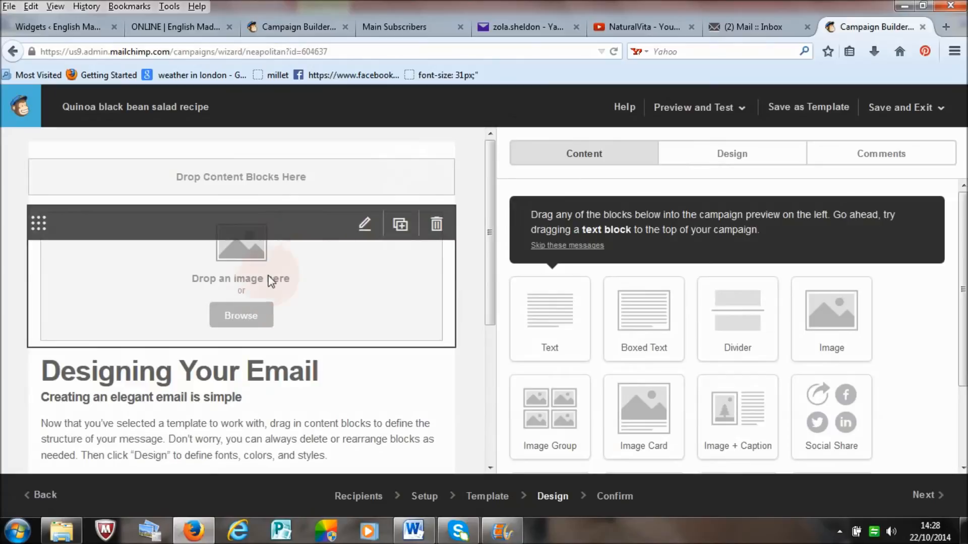
Step: Upload the "papa english2" PNG logo from the New LOGOS folder into the email's empty image block
click(365, 226)
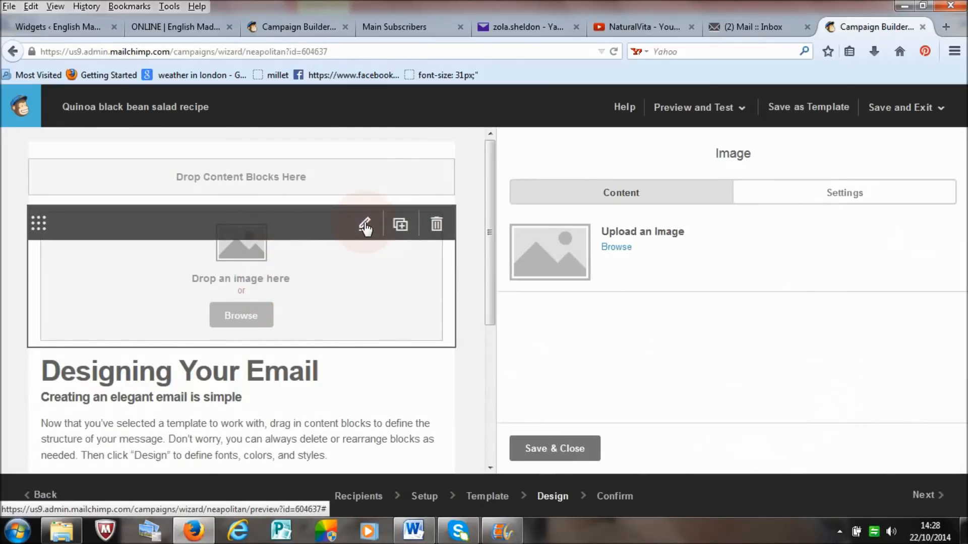
click(616, 251)
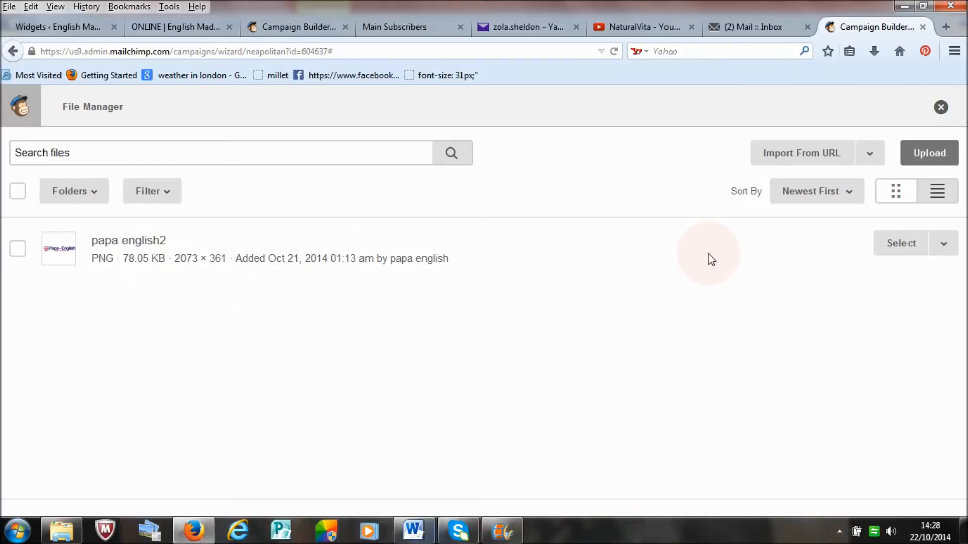
click(922, 162)
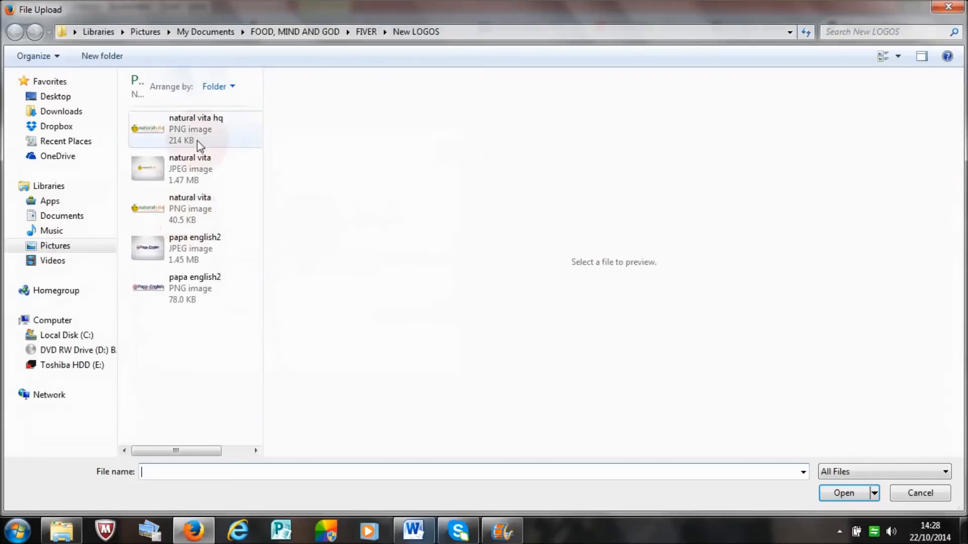
click(171, 295)
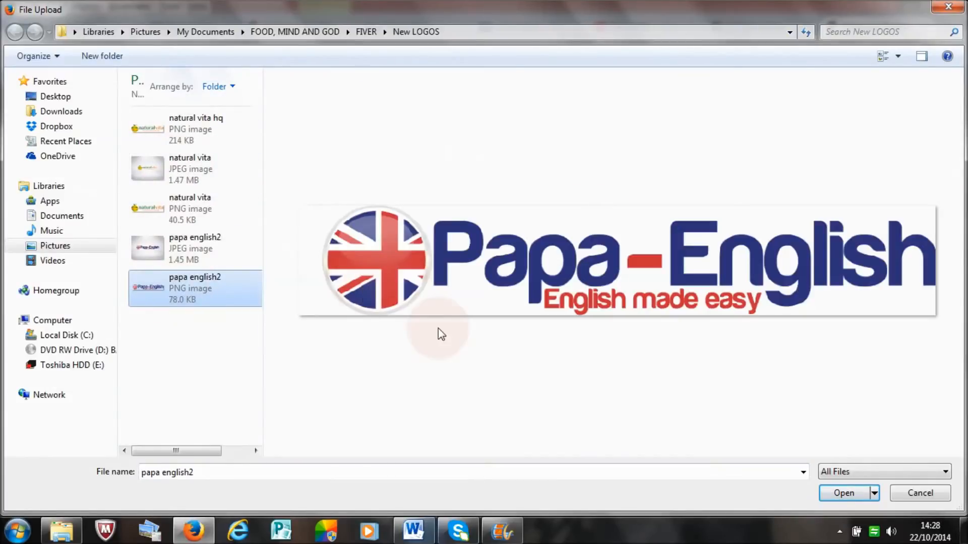
click(832, 493)
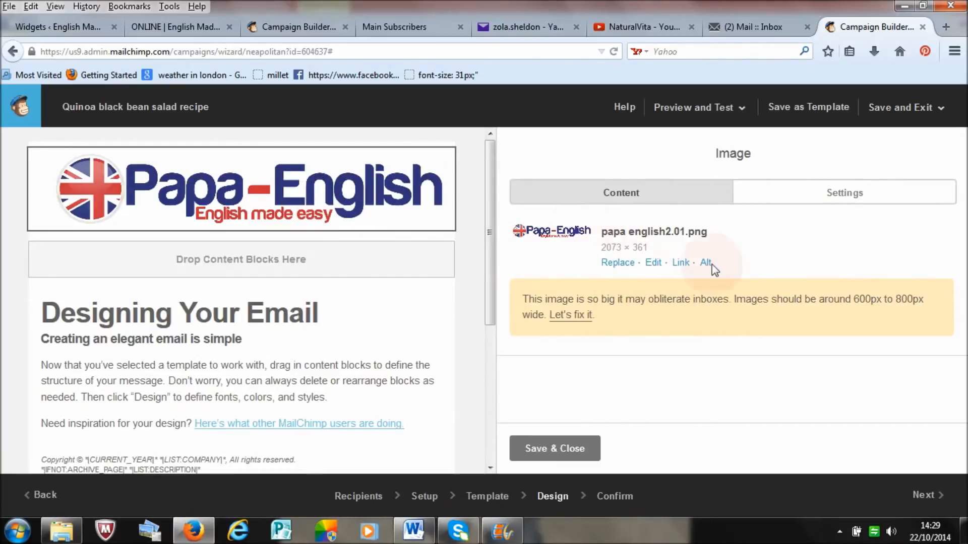
Step: Resize the Papa-English logo to a width of 300 with proportions locked, and save the edited image
click(654, 263)
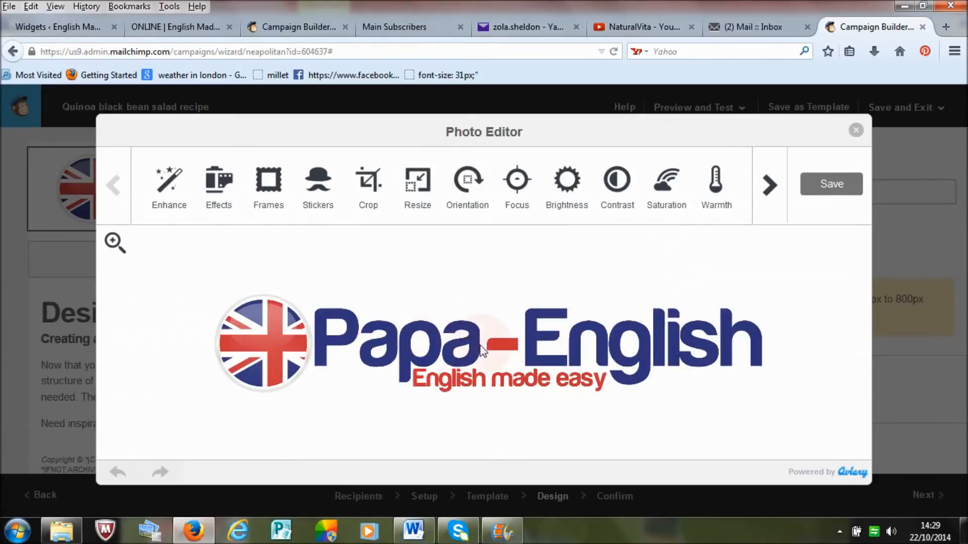
click(415, 198)
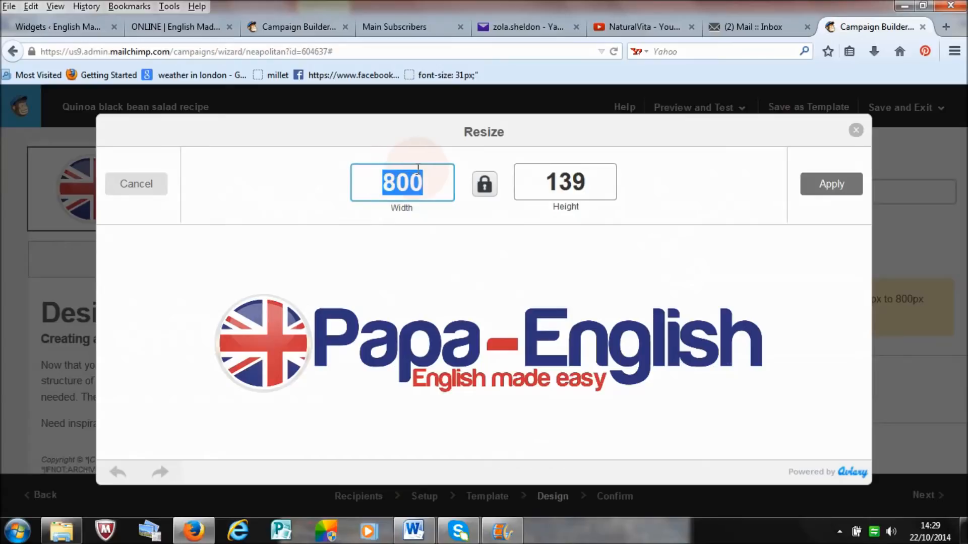
click(355, 188)
double_click(348, 183)
text(300)
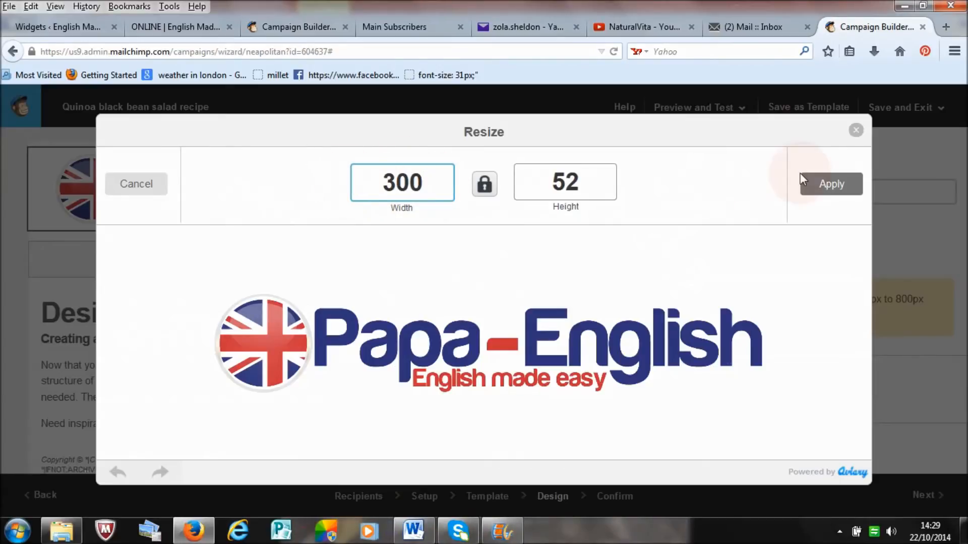
click(822, 184)
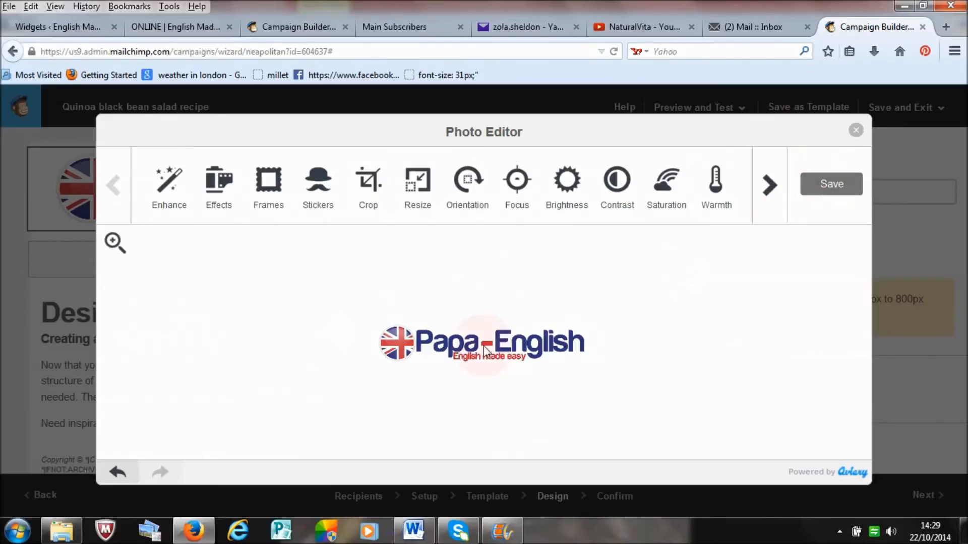
click(830, 186)
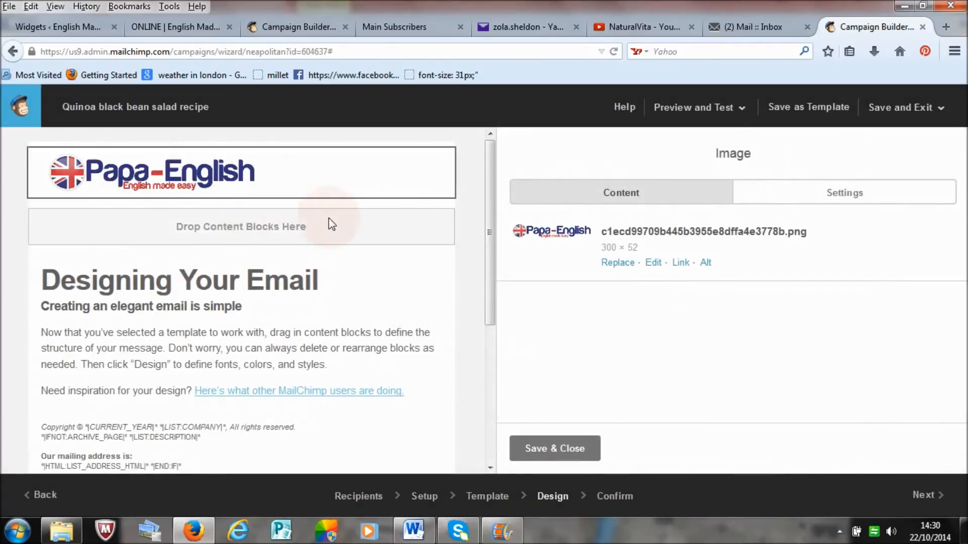
Step: Replace the "Designing Your Email" heading in the text block with "Quinoa black bean salad recipe"
drag(493, 205, 489, 237)
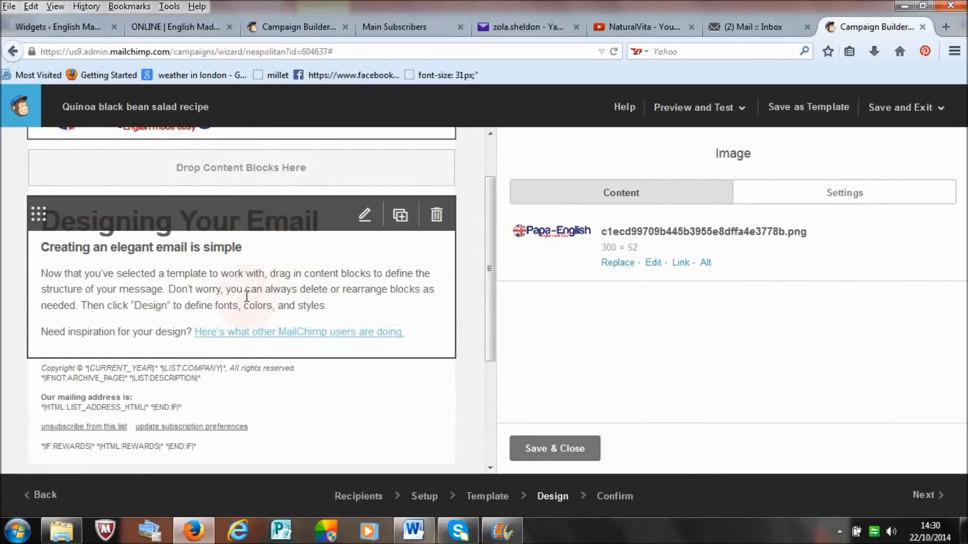
click(265, 301)
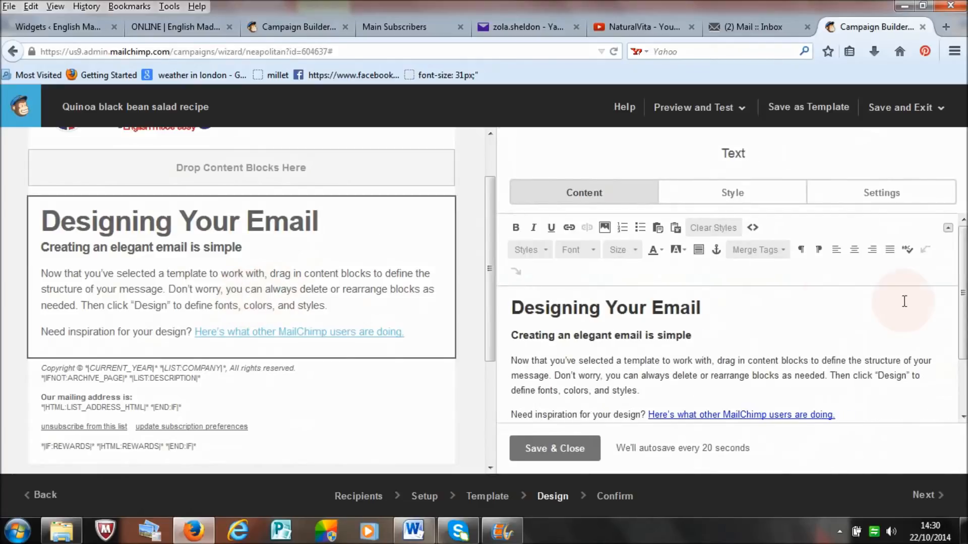
scroll(956, 333, down, 2)
drag(964, 335, 963, 268)
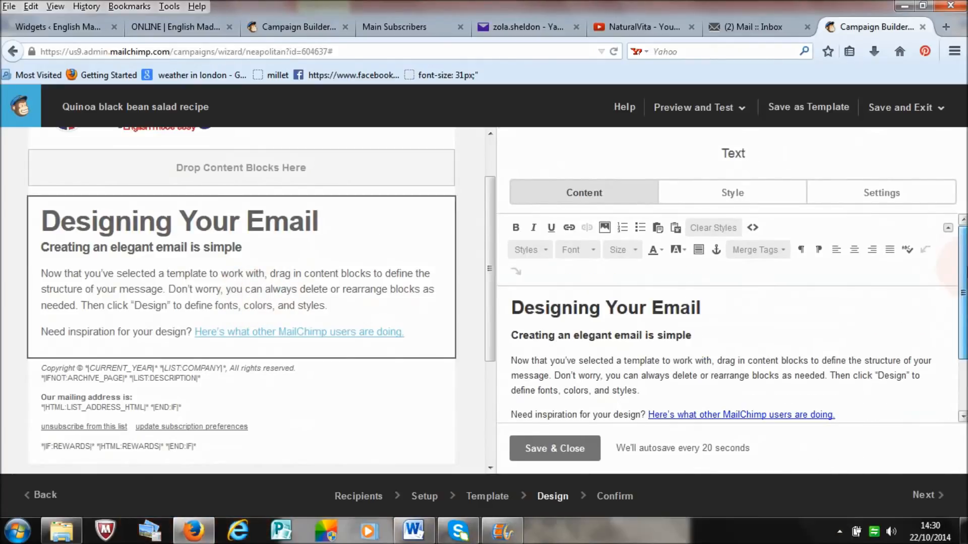
drag(711, 309, 514, 309)
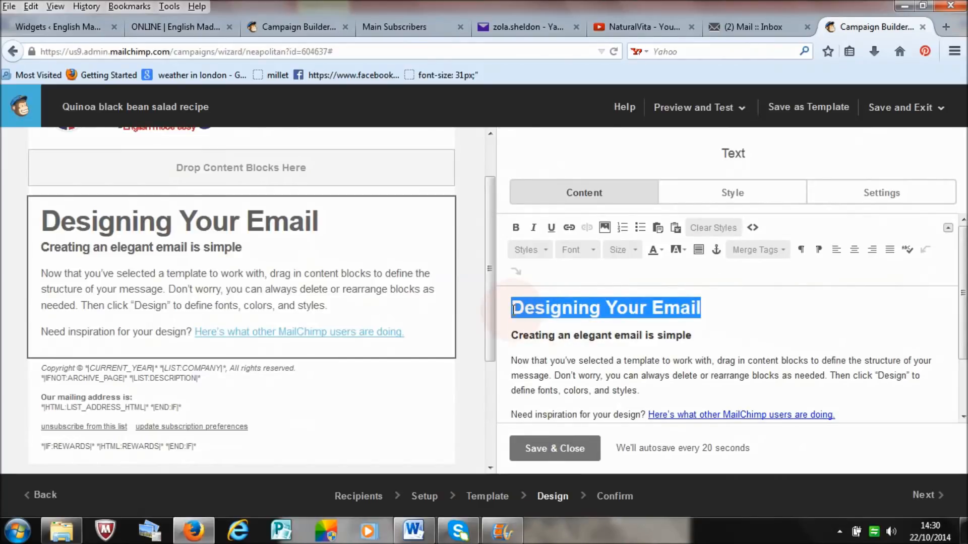
text(Quinoa black bean salad recipe)
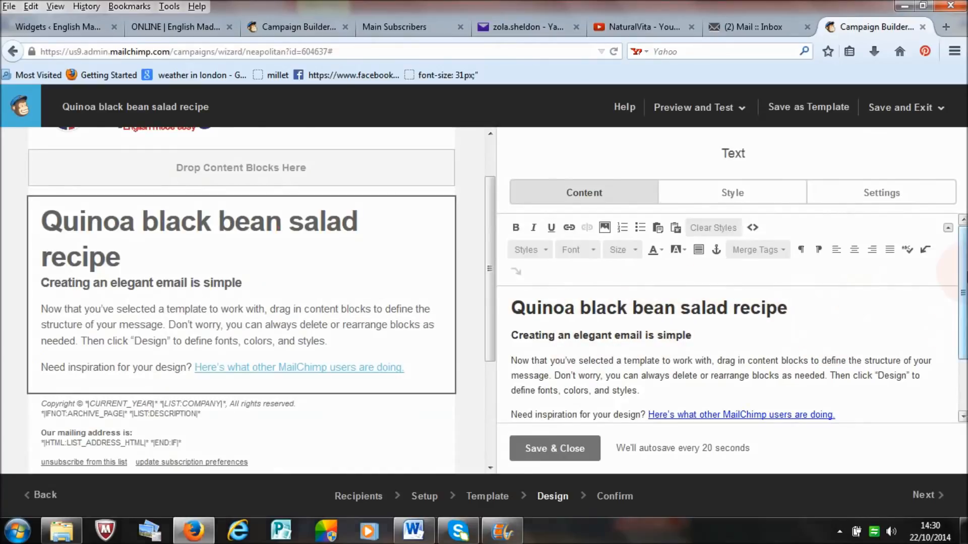
Step: Delete the placeholder subheading and all the sample body text below the recipe heading
scroll(963, 321, down, 2)
drag(965, 318, 964, 247)
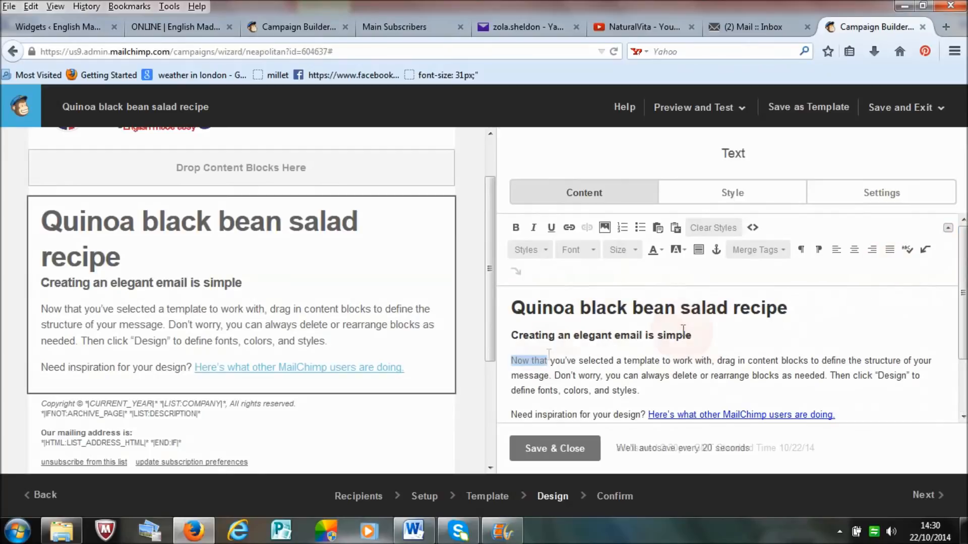
drag(691, 336, 512, 336)
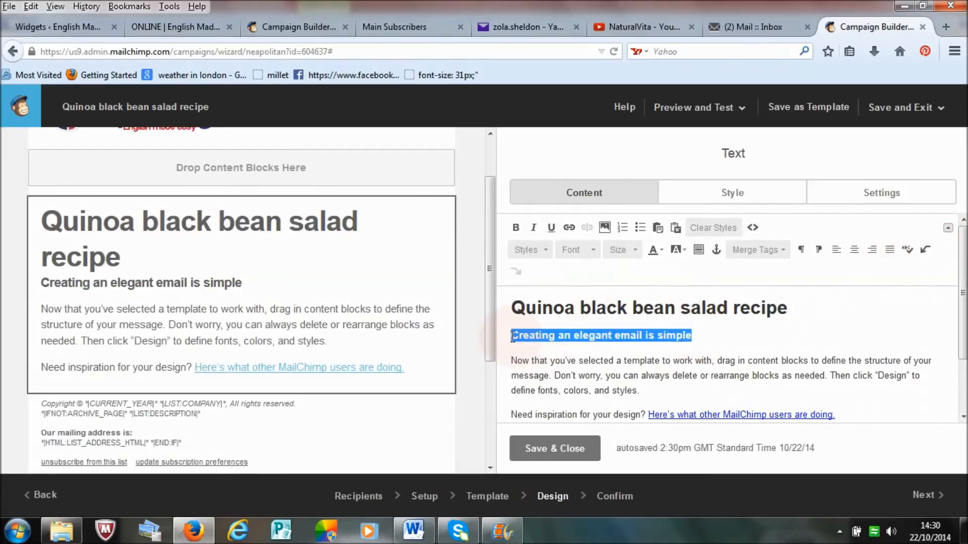
click(518, 333)
drag(514, 335, 855, 363)
key(Delete)
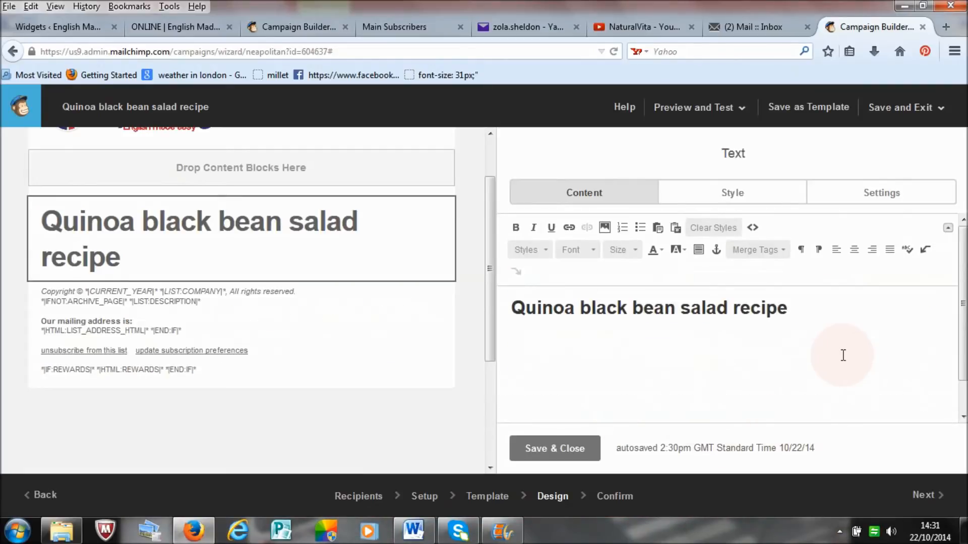
Step: Paste the prepared message beginning "Hello Beautiful Ones!" below the recipe heading
click(525, 334)
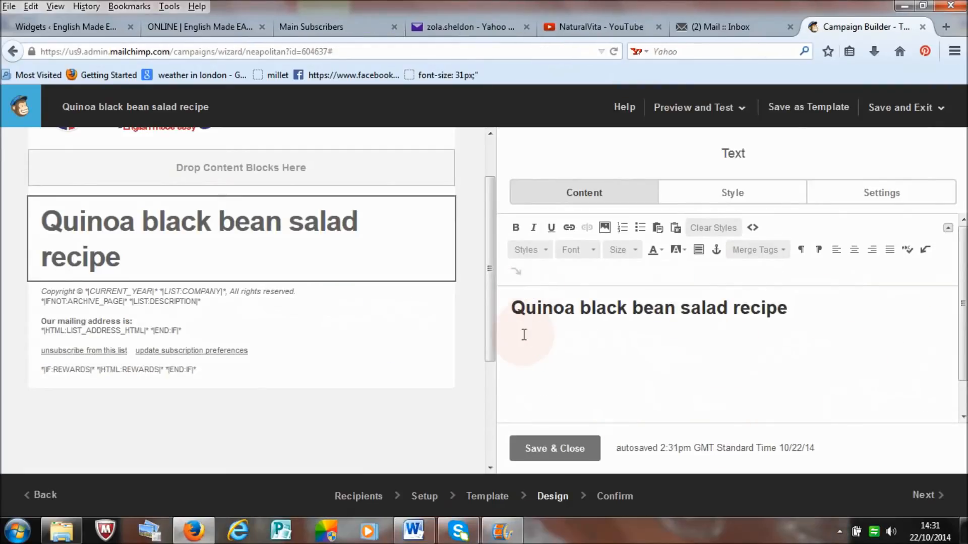
key(ctrl+v)
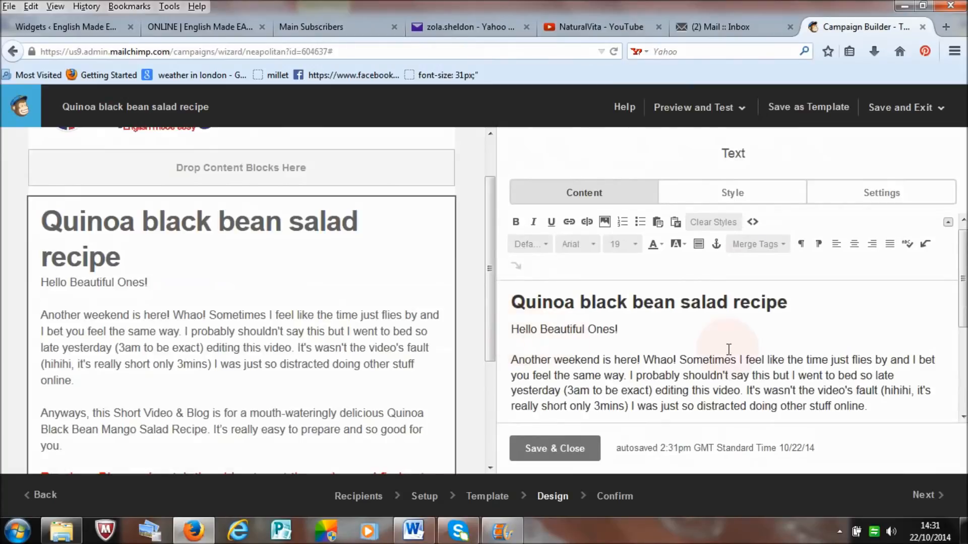
mouse_move(966, 289)
mouse_down()
mouse_move(964, 328)
mouse_move(962, 274)
mouse_up()
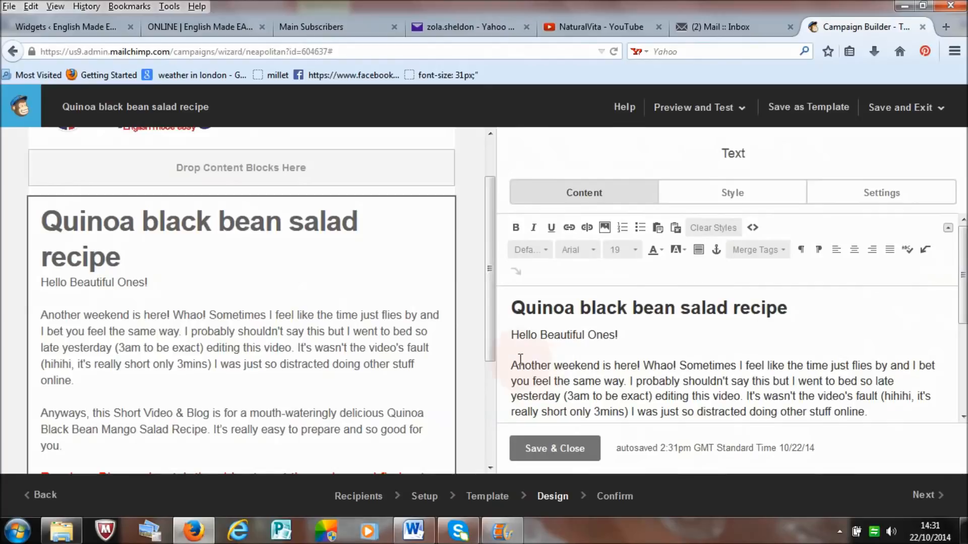
click(681, 321)
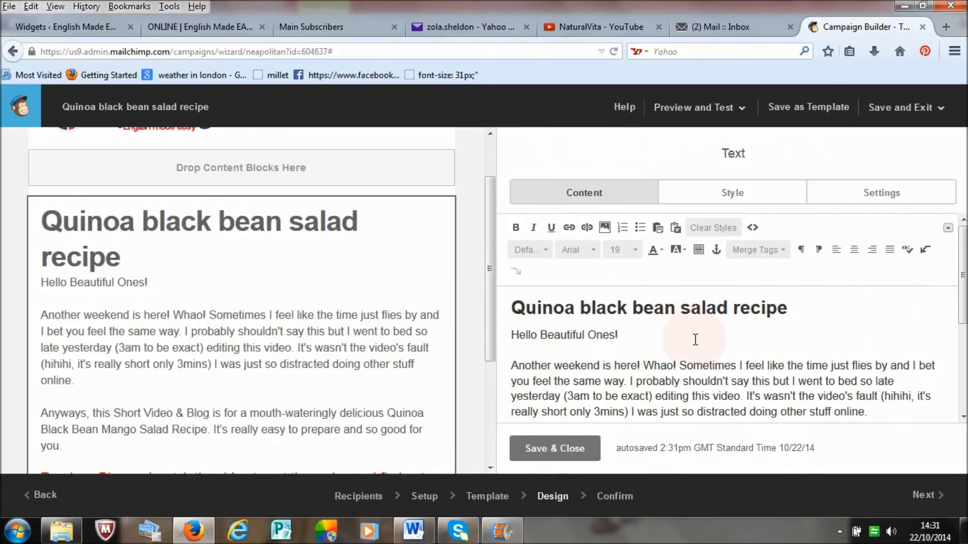
Step: Review the pasted message and add an empty line below the red "Read my Blog and watch the video" link
drag(965, 261, 966, 300)
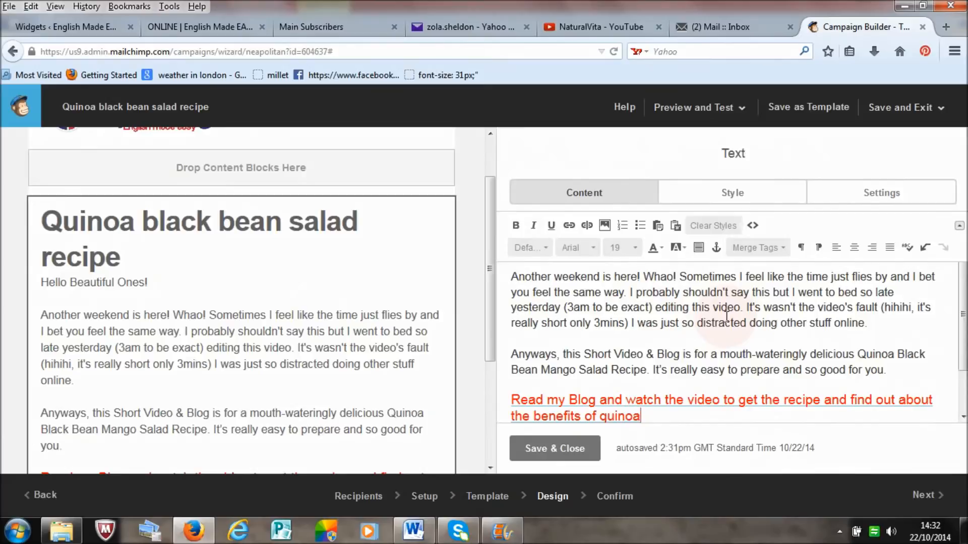
scroll(726, 316, down, 2)
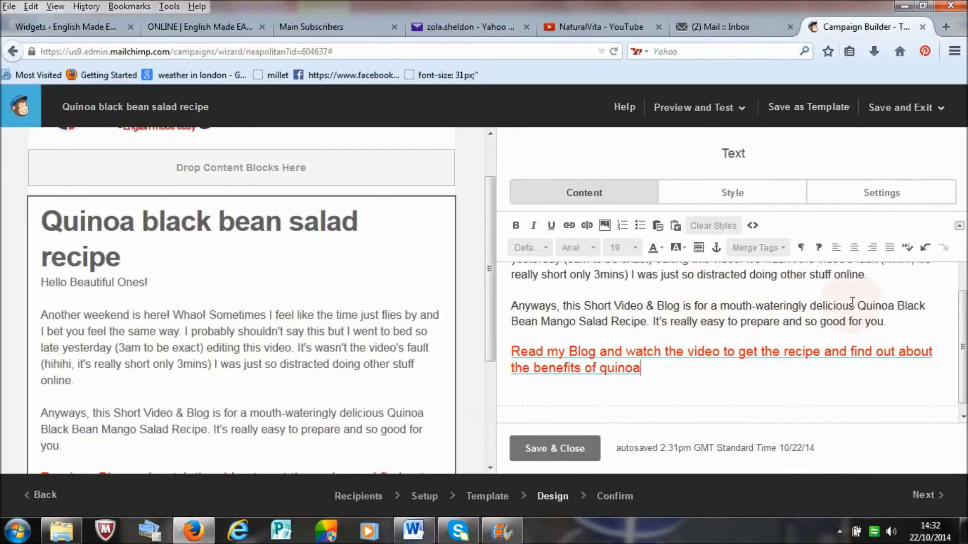
scroll(960, 323, up, 1)
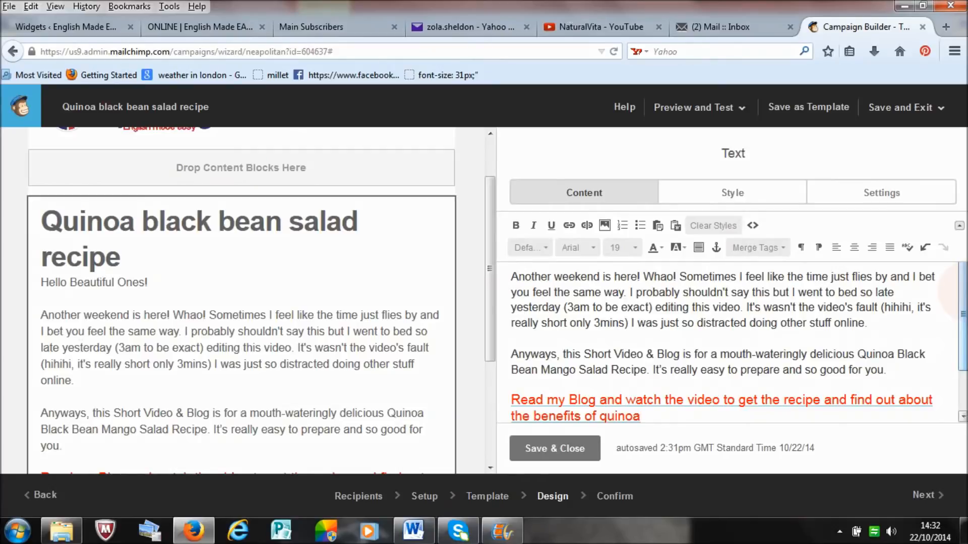
drag(963, 293, 963, 283)
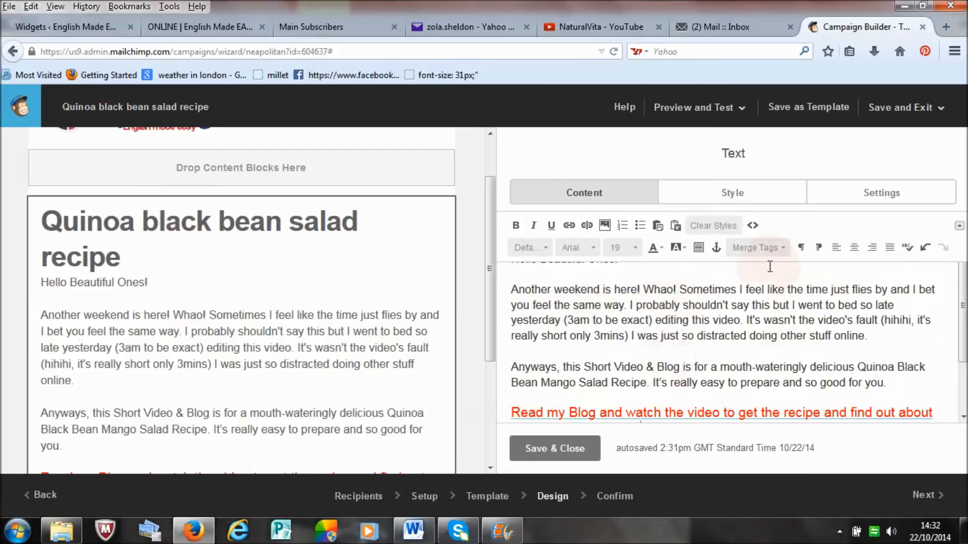
drag(964, 322, 963, 333)
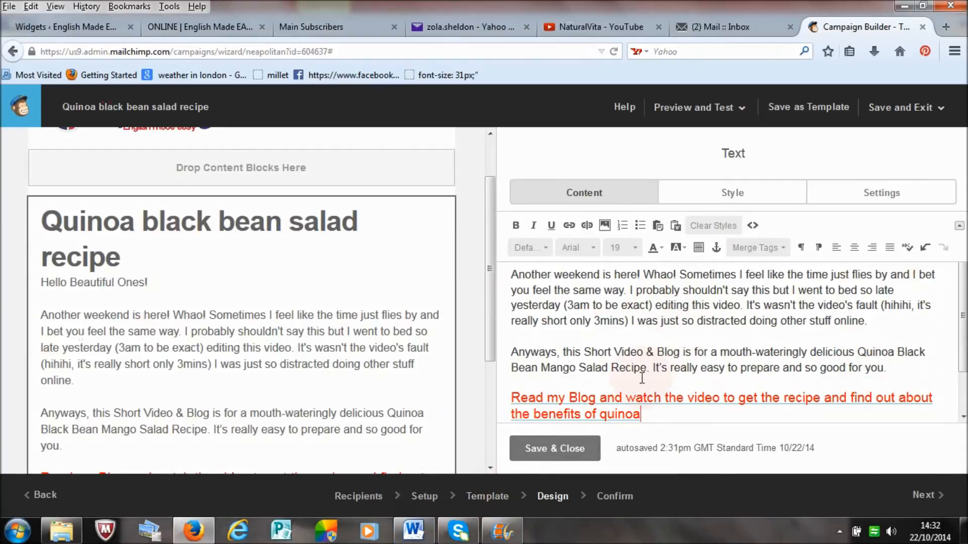
click(901, 371)
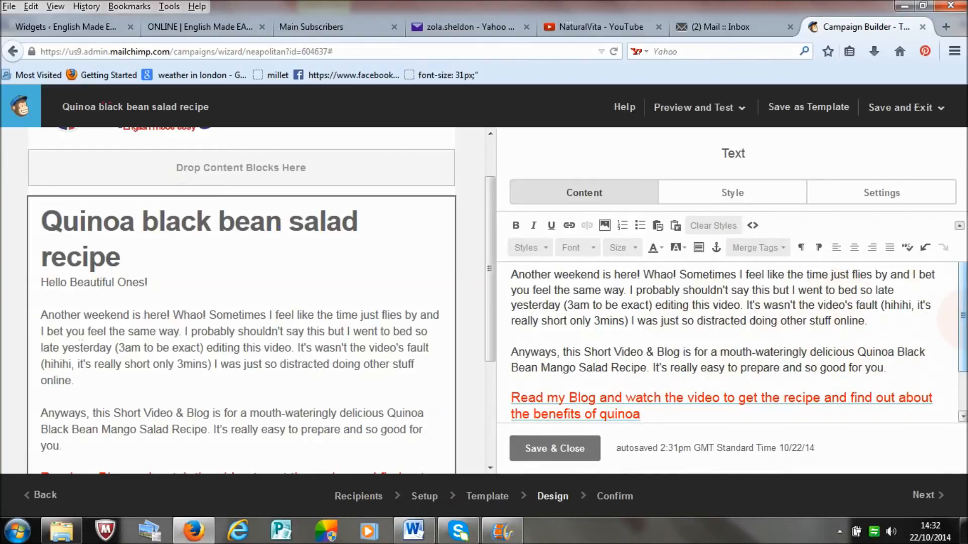
scroll(955, 361, down, 2)
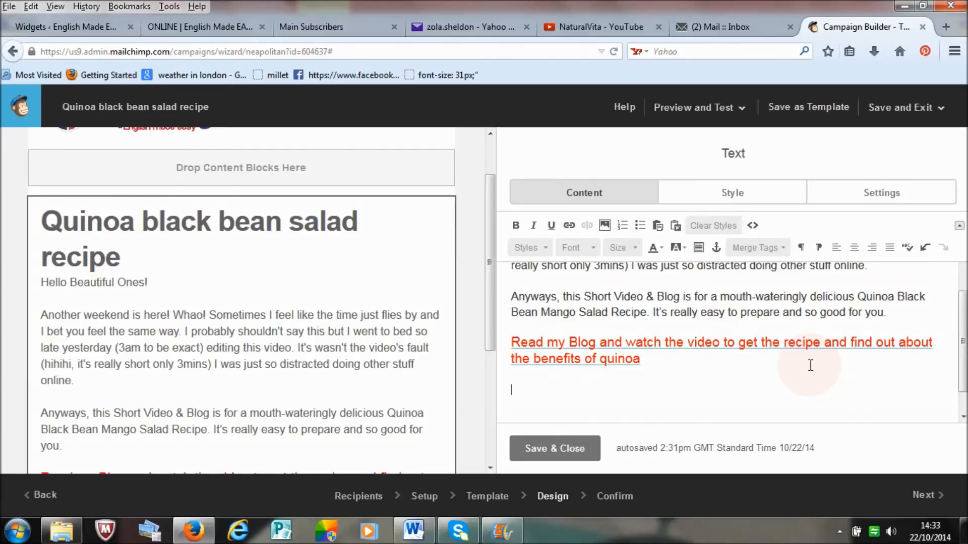
Step: Switch to the NaturalVita YouTube channel, look at the thumbnails of its uploaded videos, and return to the campaign editor
click(603, 32)
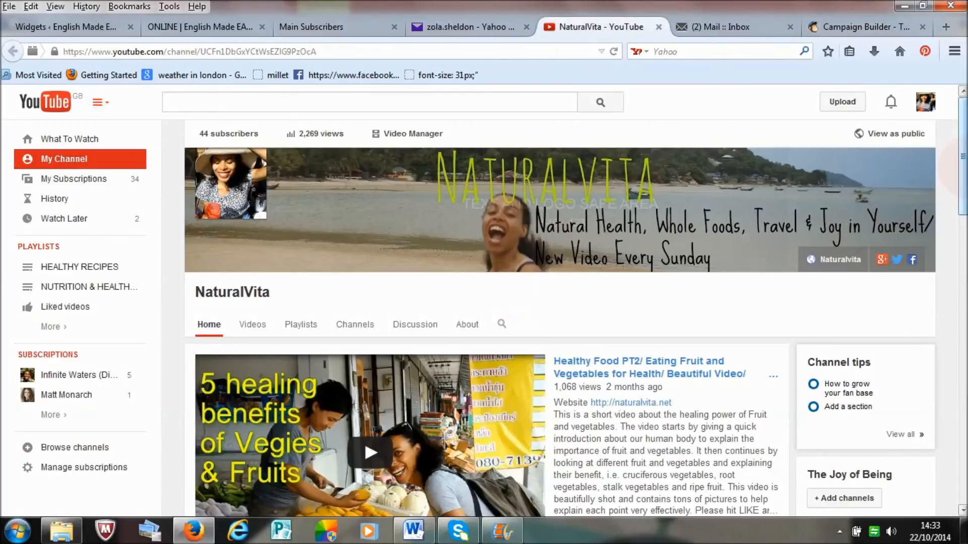
scroll(559, 333, down, 6)
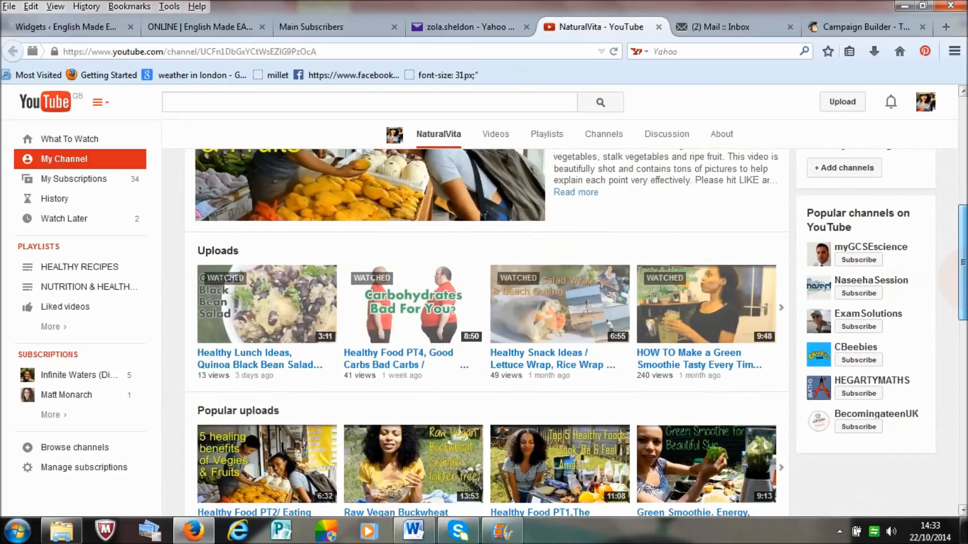
scroll(505, 302, down, 2)
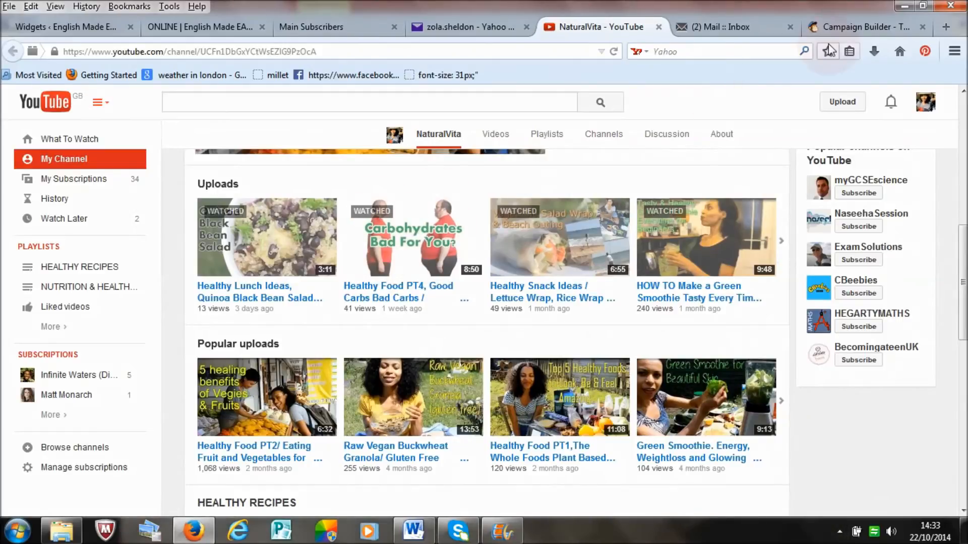
click(856, 27)
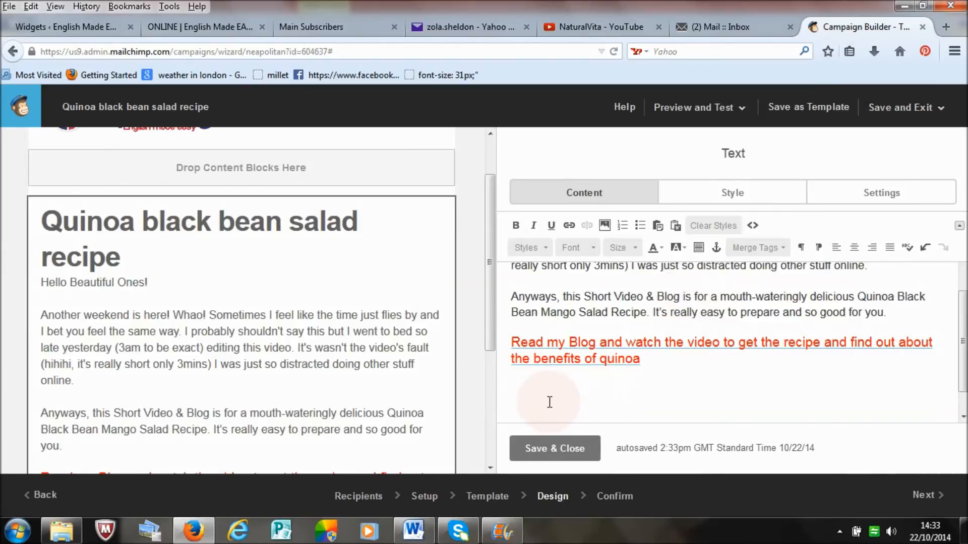
Step: Upload the "Carb diet REAL" JPEG from the Thumbnails picture folder for insertion below the red blog link
click(605, 226)
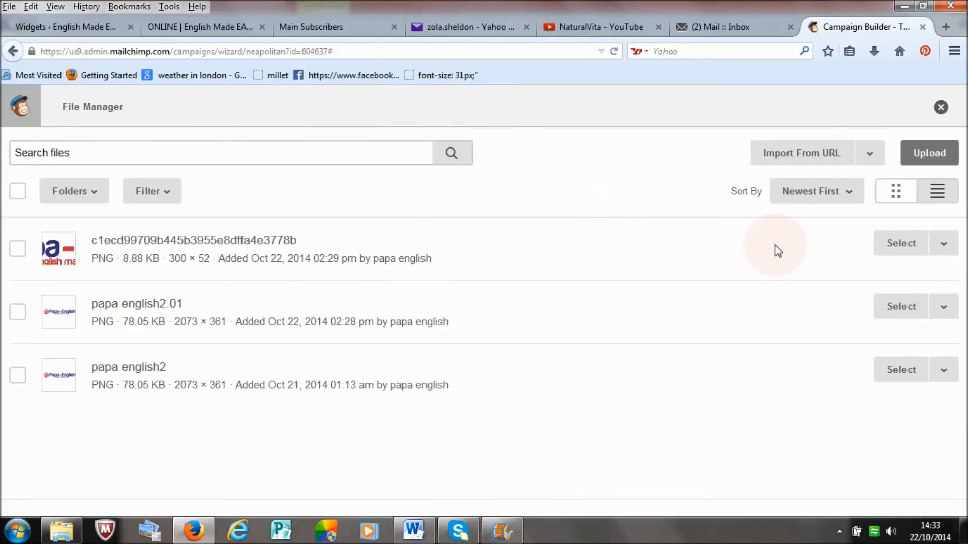
click(933, 160)
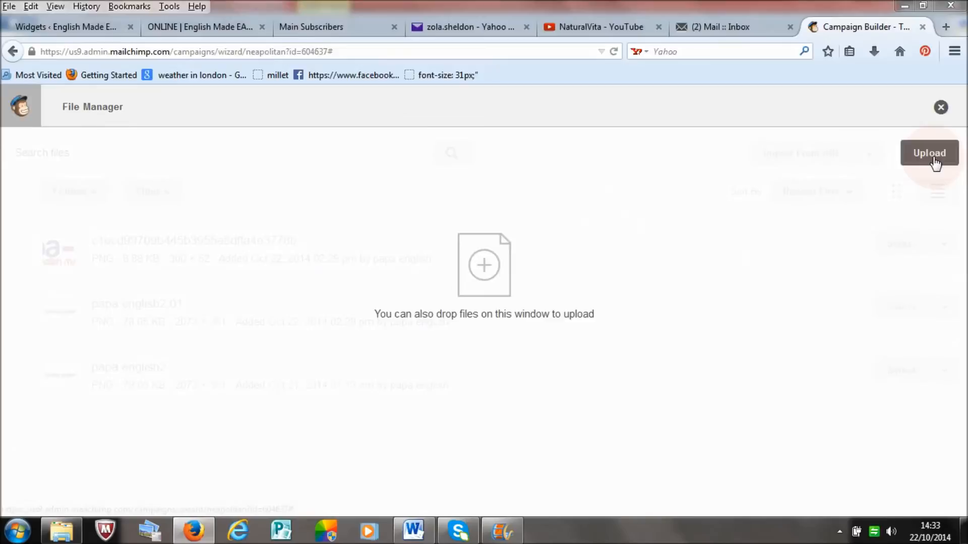
click(57, 246)
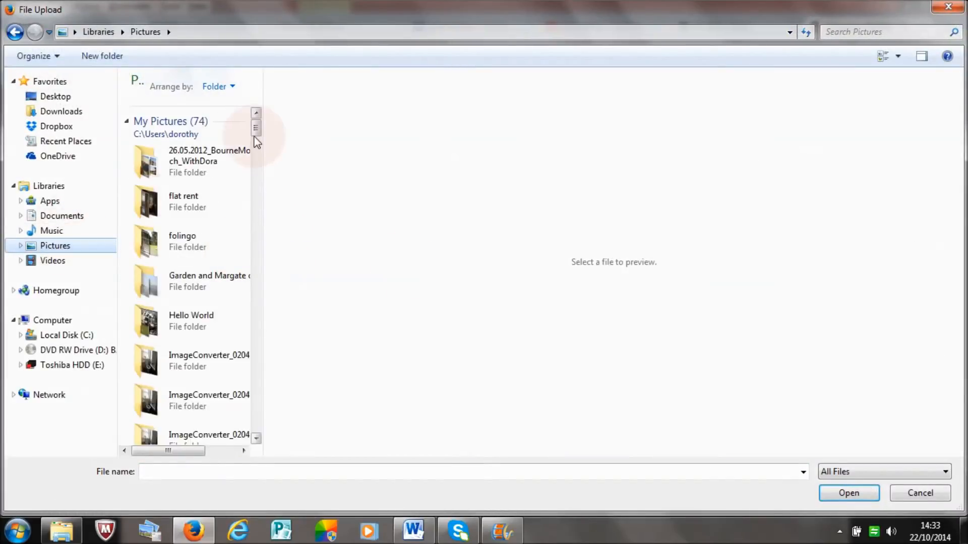
click(210, 160)
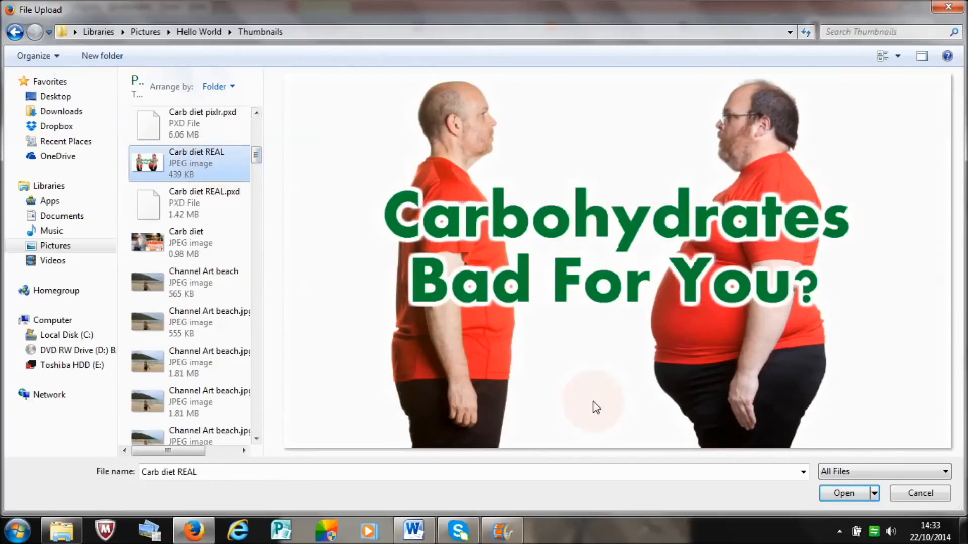
click(837, 492)
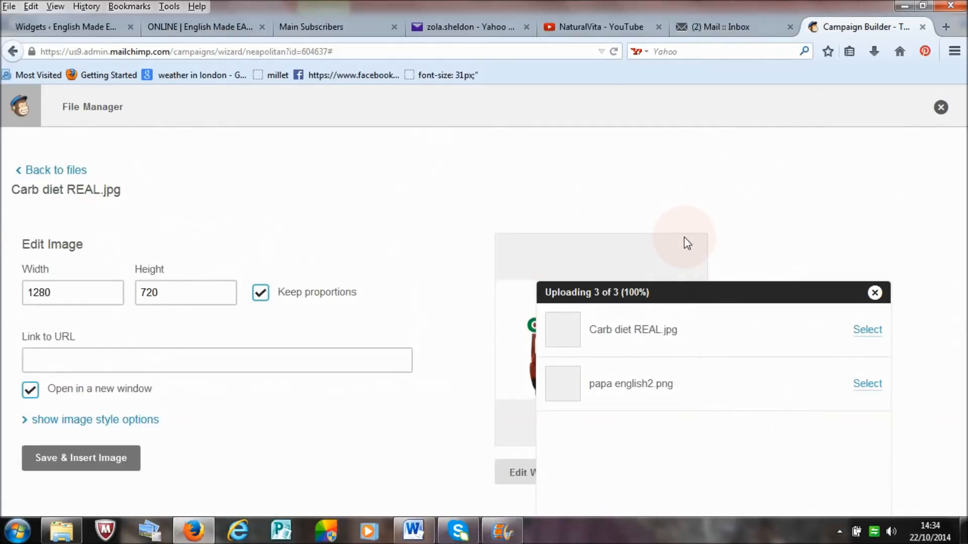
Step: Set the "Carb diet REAL" image's width to 400, insert it into the message and check how it sits below the blog link
click(875, 292)
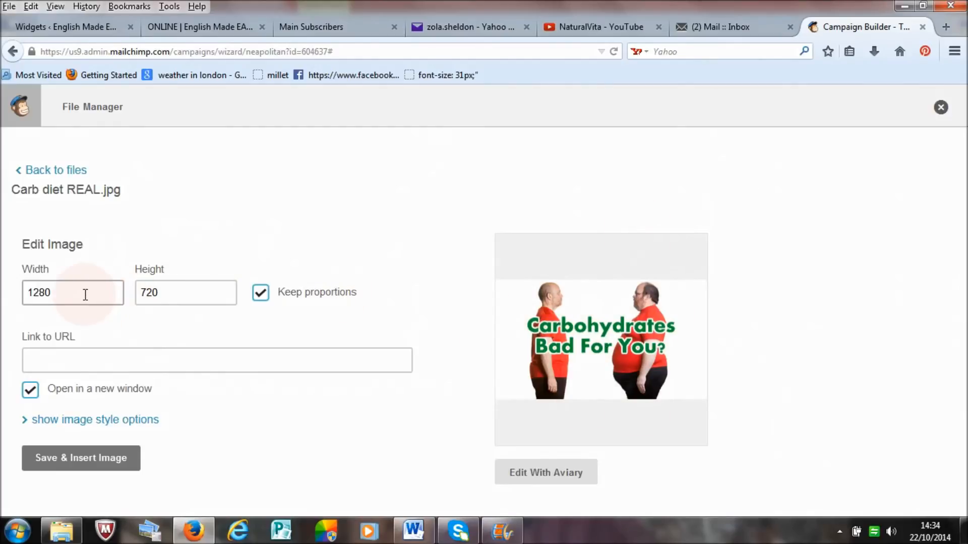
drag(85, 294, 12, 290)
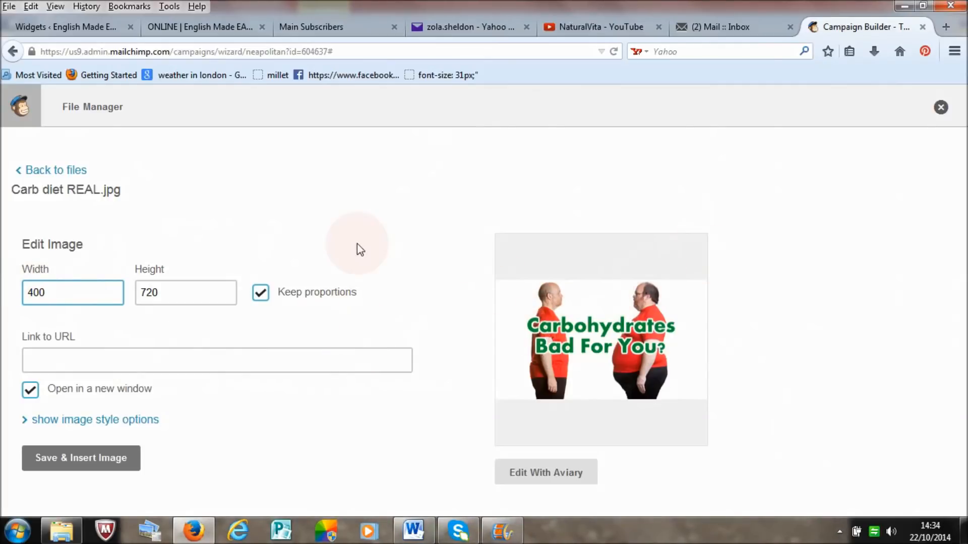
click(79, 458)
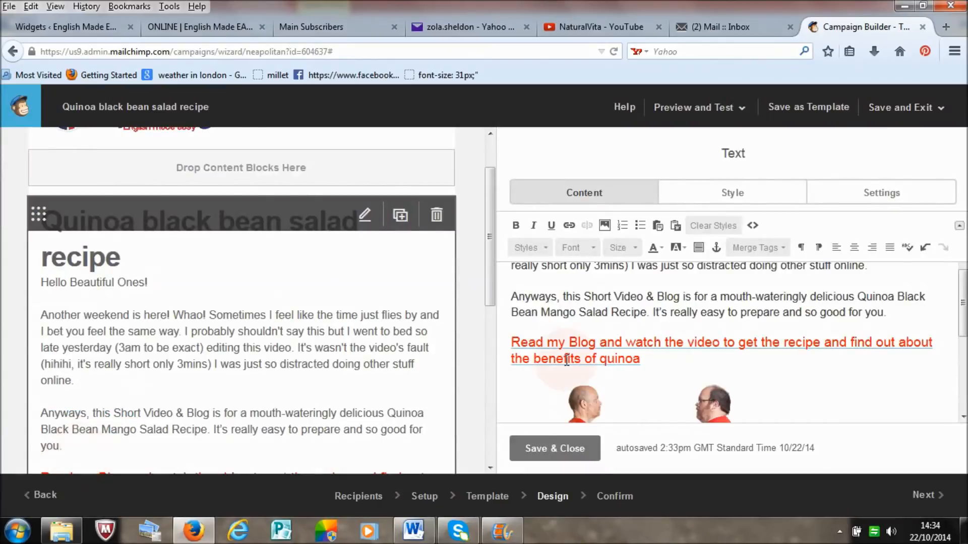
drag(965, 303, 963, 341)
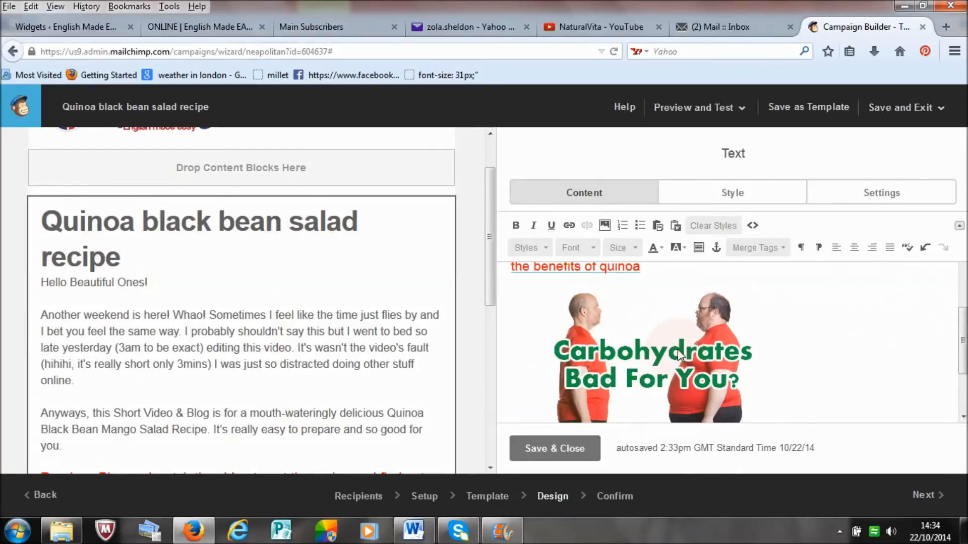
scroll(754, 374, up, 2)
scroll(661, 357, down, 2)
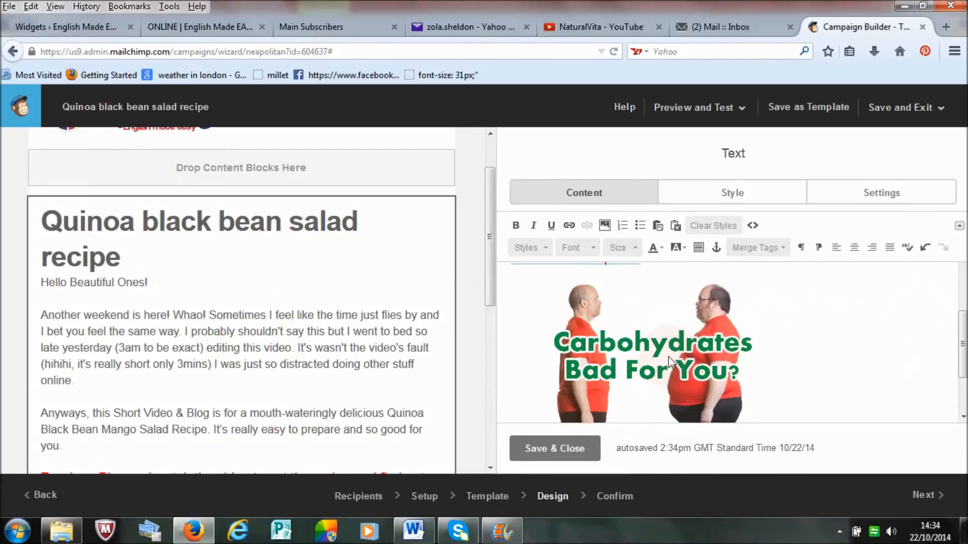
Step: Copy the link of the "Healthy Food PT4, Good Carbs Bad Carbs" video from the NaturalVita YouTube channel and return to the campaign editor
click(601, 28)
drag(601, 29, 485, 277)
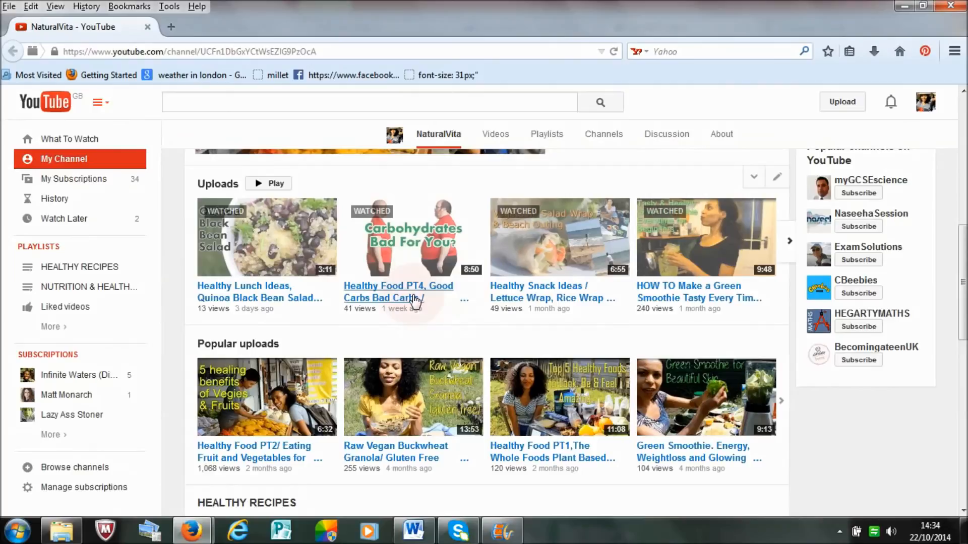
right_click(401, 290)
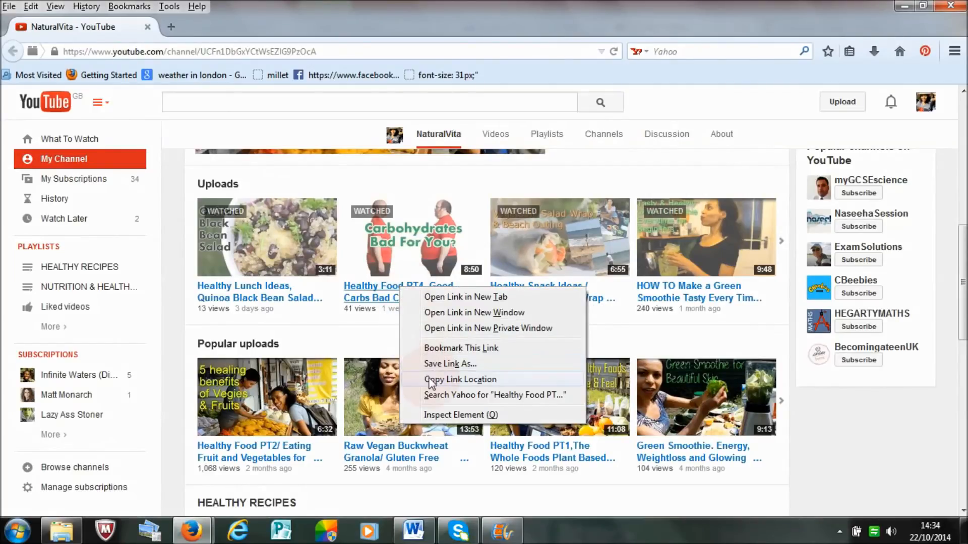
click(463, 380)
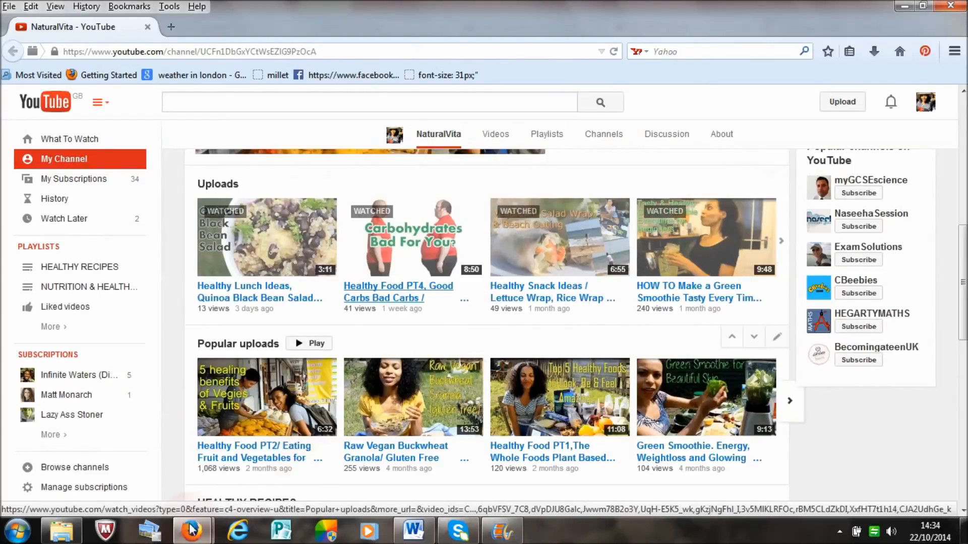
mouse_move(186, 538)
click(147, 479)
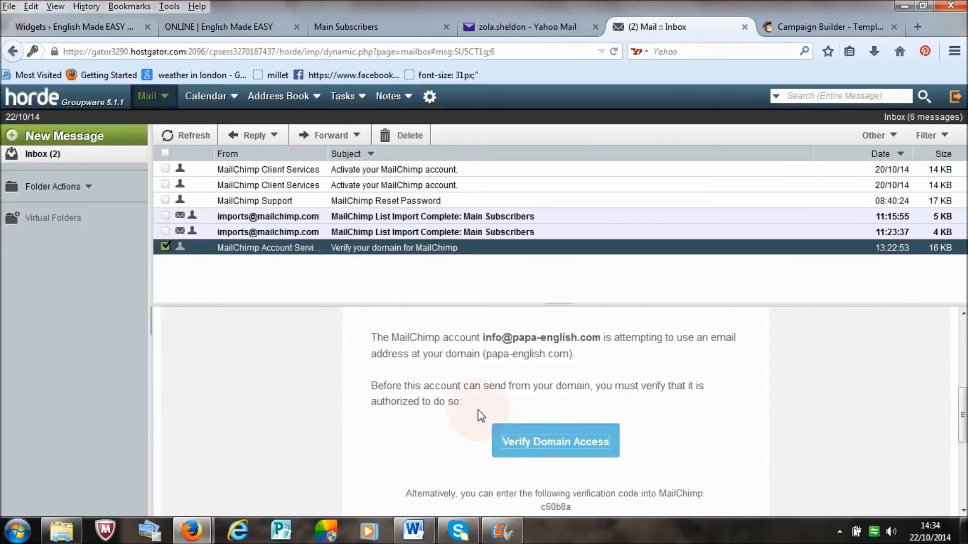
click(776, 27)
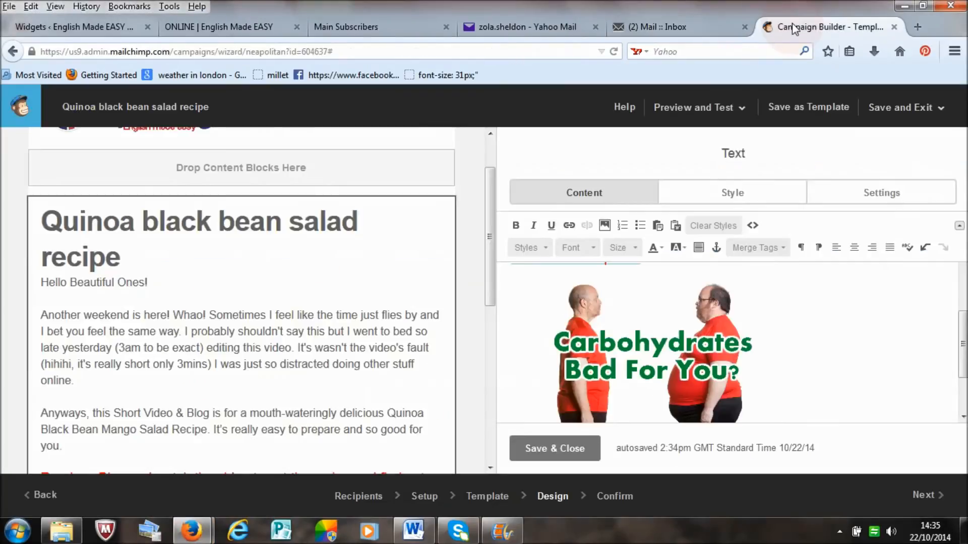
Step: Link the "Carbohydrates Bad For You?" image to the copied video web address
click(669, 344)
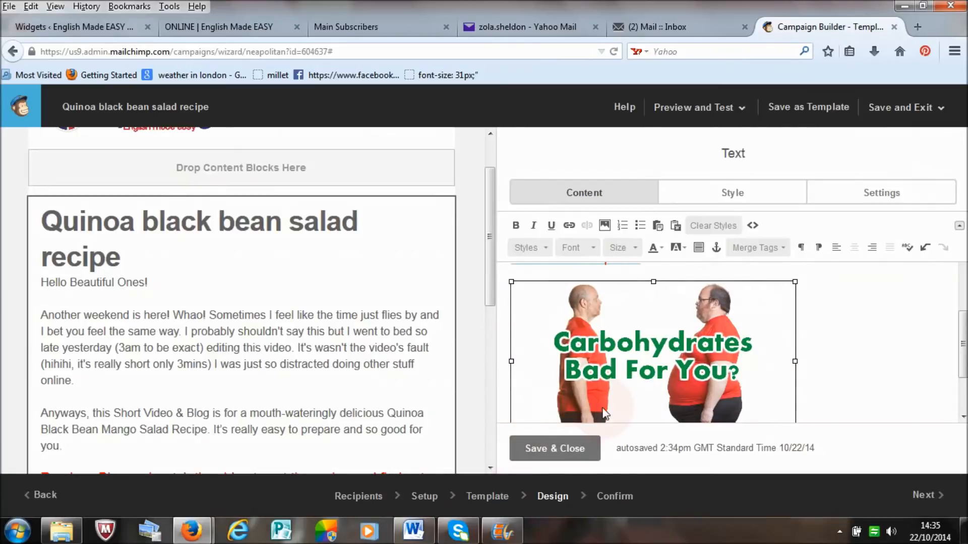
click(569, 226)
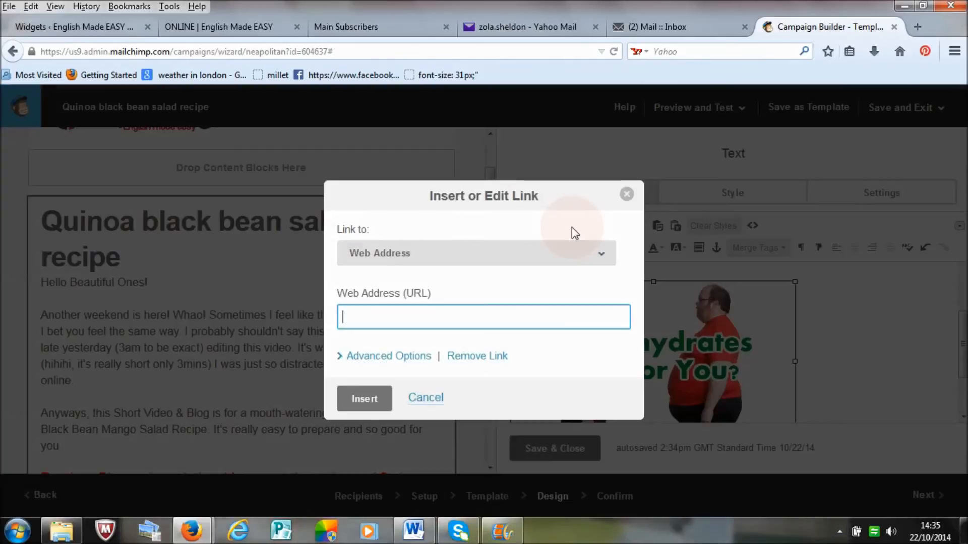
right_click(520, 316)
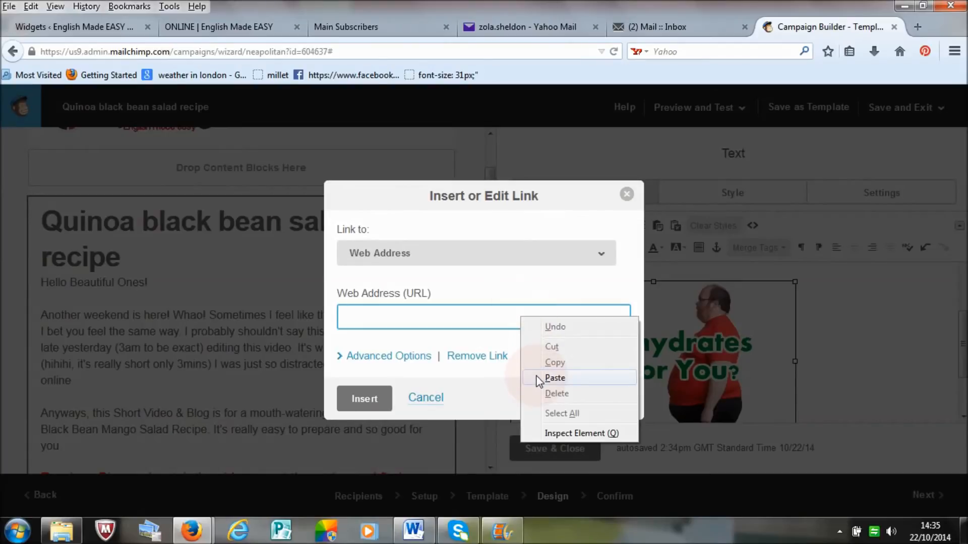
click(555, 378)
click(364, 398)
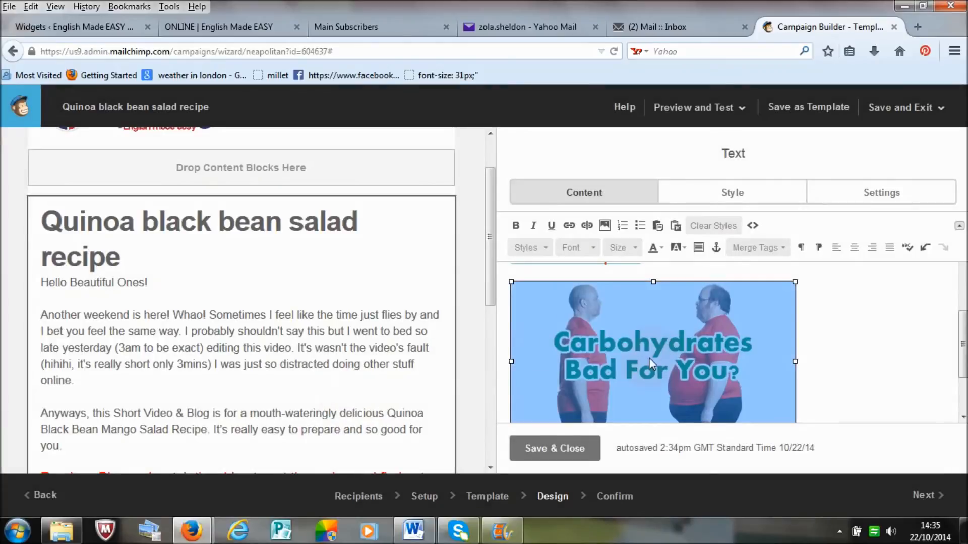
Step: Add an empty line below the "Carbohydrates Bad For You?" image
click(808, 346)
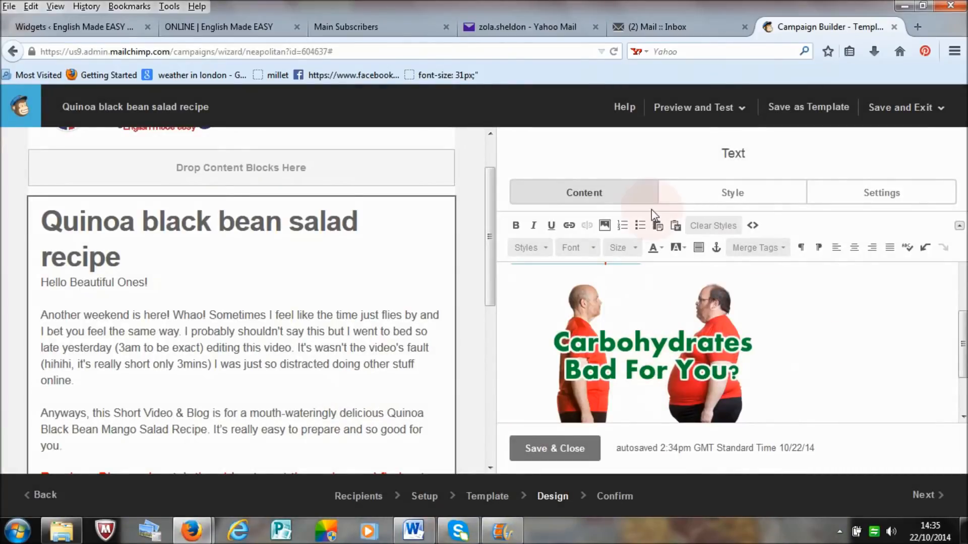
drag(965, 351, 965, 383)
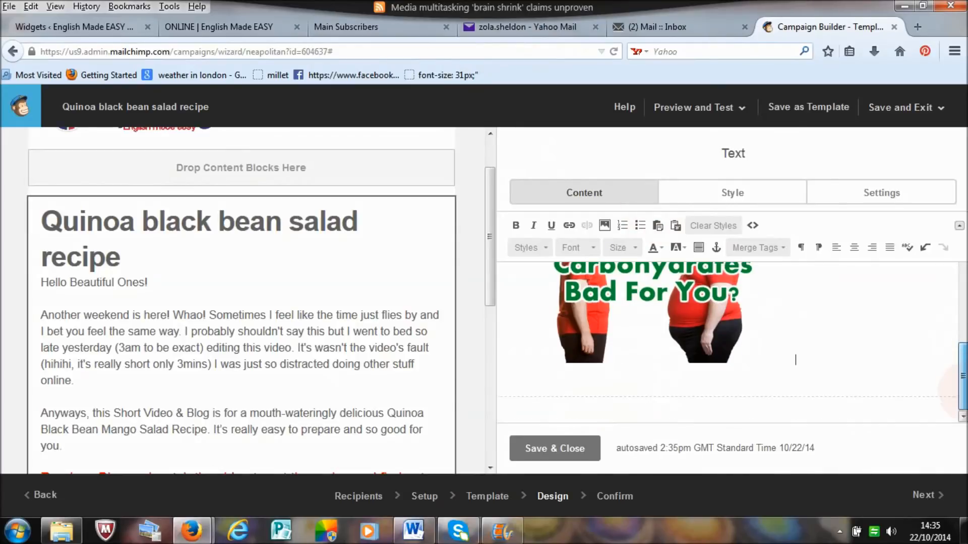
click(828, 366)
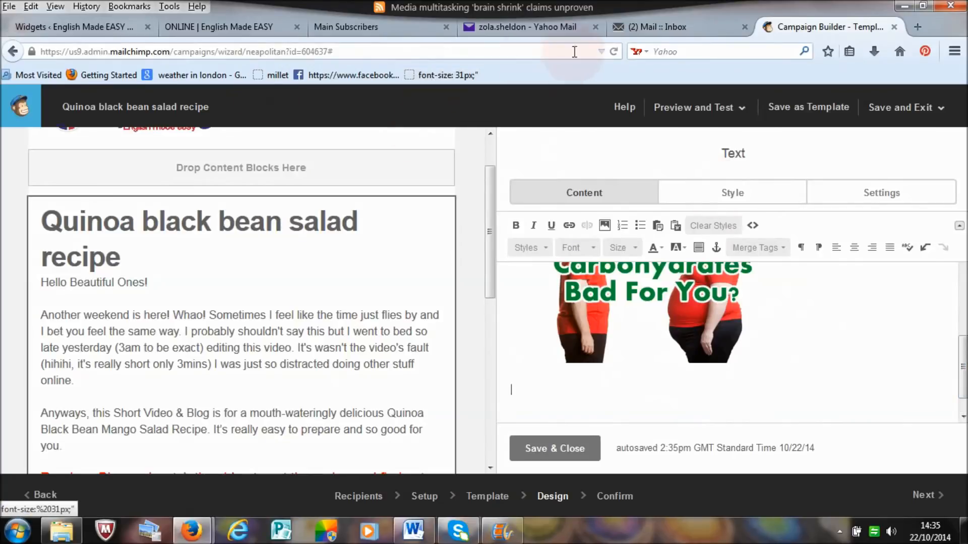
Step: Open naturalvita.net in a new browser tab and look over its home page
click(917, 29)
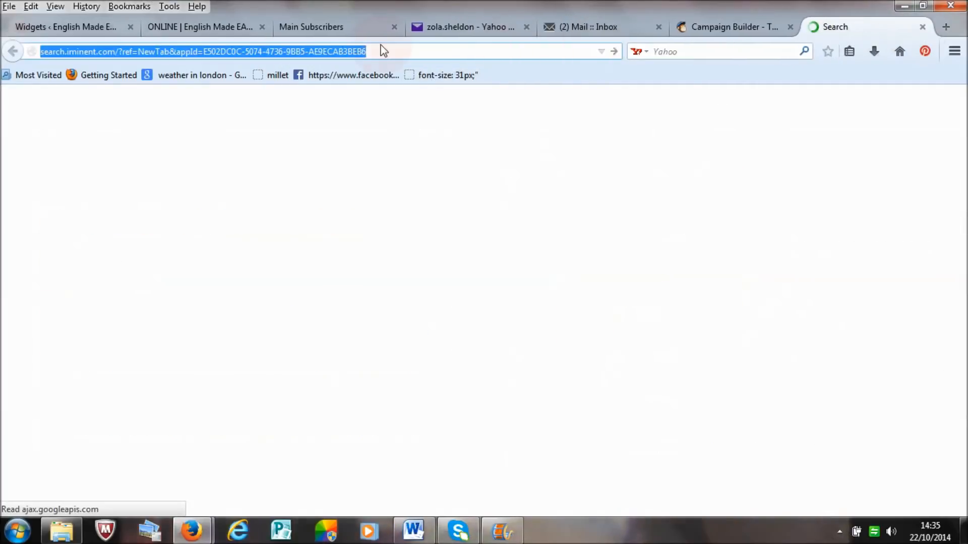
drag(346, 52, 3, 67)
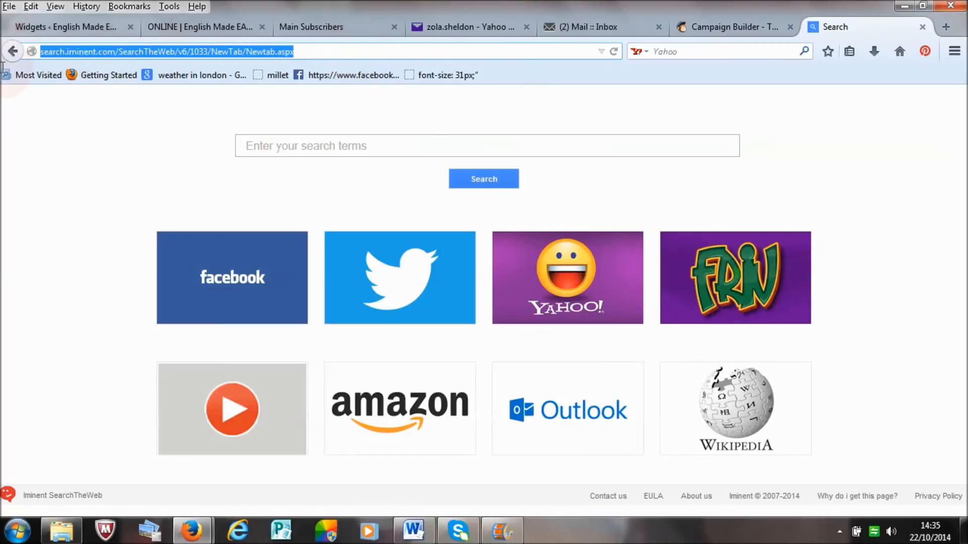
text(naturalvita.net)
key(Return)
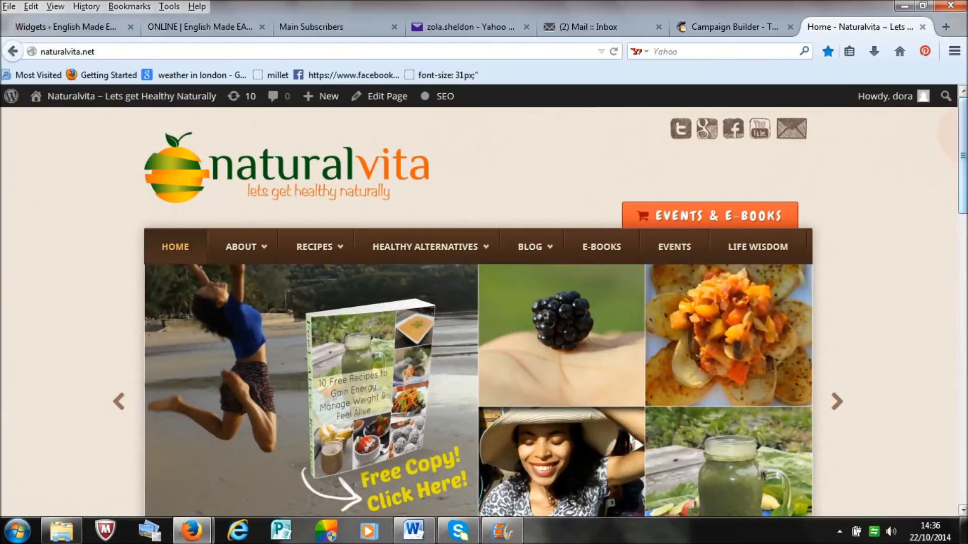
scroll(479, 312, down, 10)
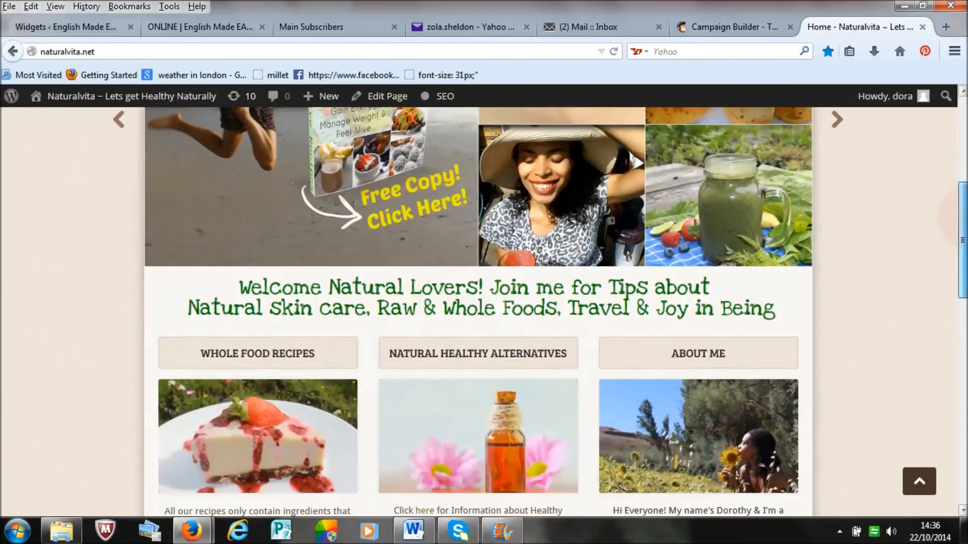
scroll(479, 313, up, 7)
scroll(478, 313, up, 3)
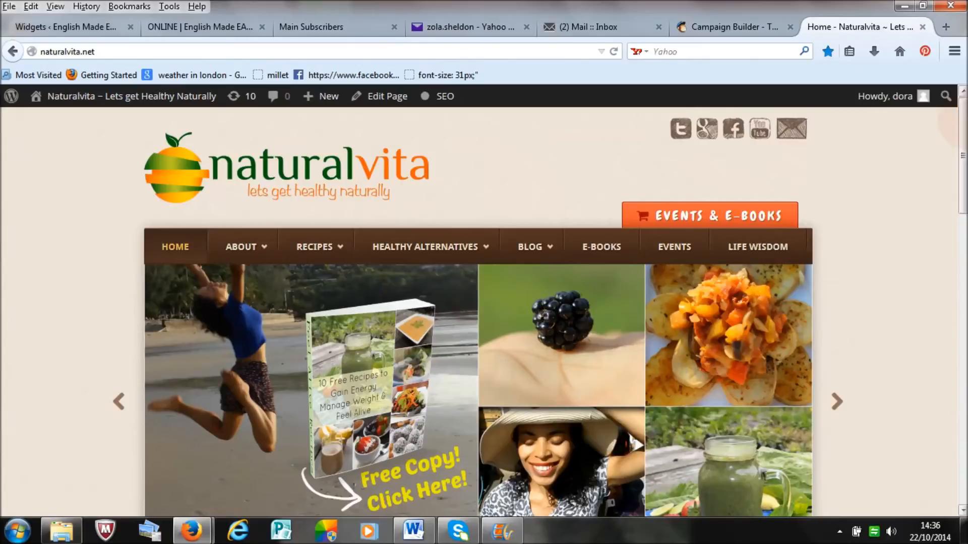
Step: Open the site's blog page and view the "Healthy Lunch Ideas, Quinoa Black Bean Mango Salad" post
click(534, 257)
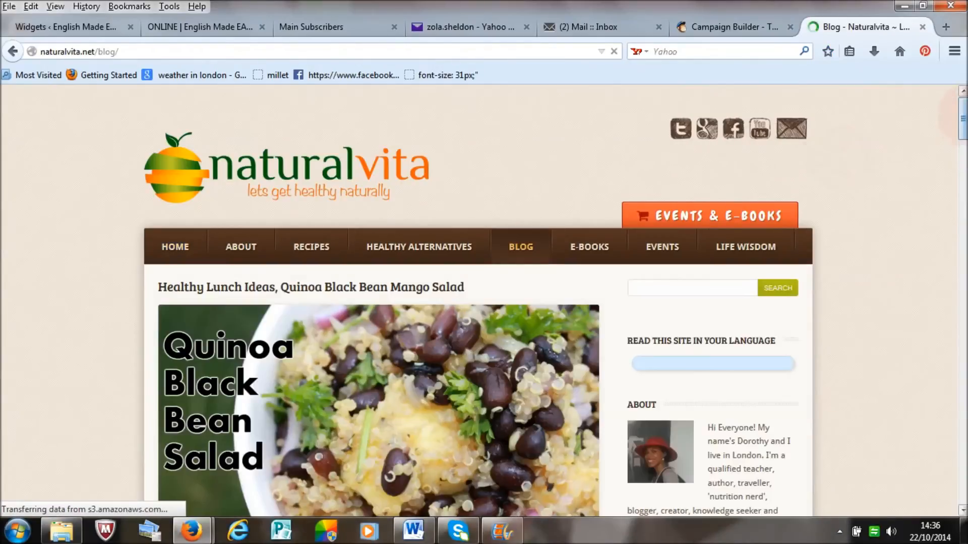
scroll(955, 146, down, 8)
drag(962, 141, 962, 132)
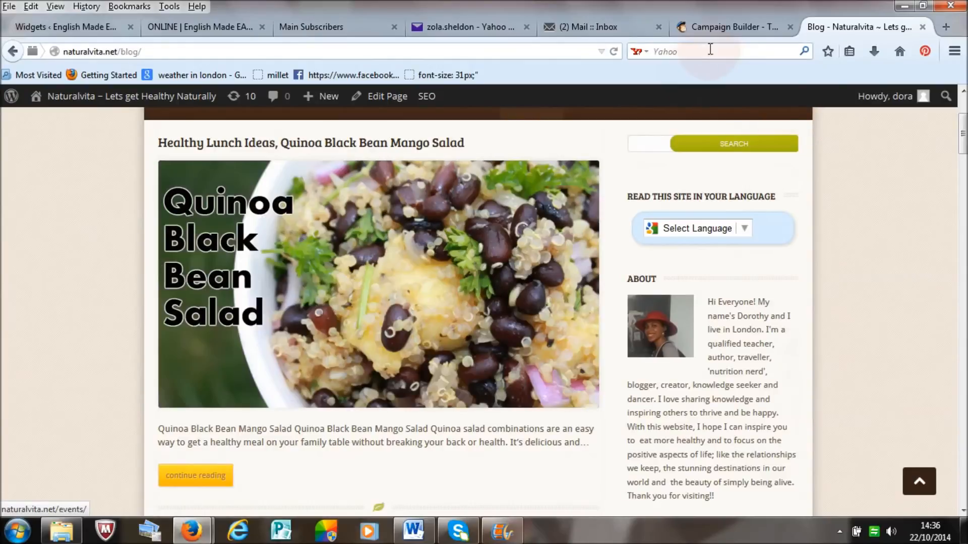
Step: Return to the campaign editor and upload the "Quninoa black bean salad" JPEG for insertion below the carbohydrates image
click(732, 27)
click(650, 396)
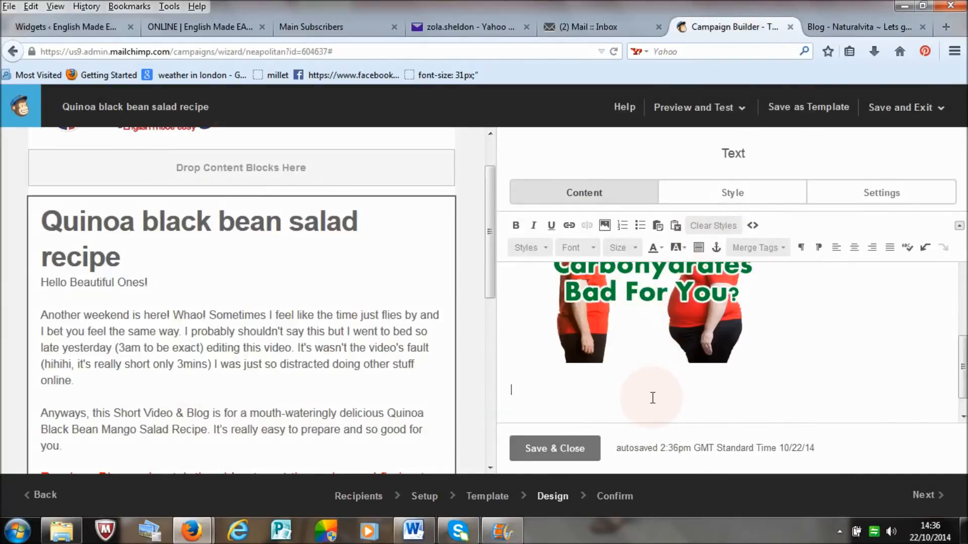
click(604, 226)
click(921, 154)
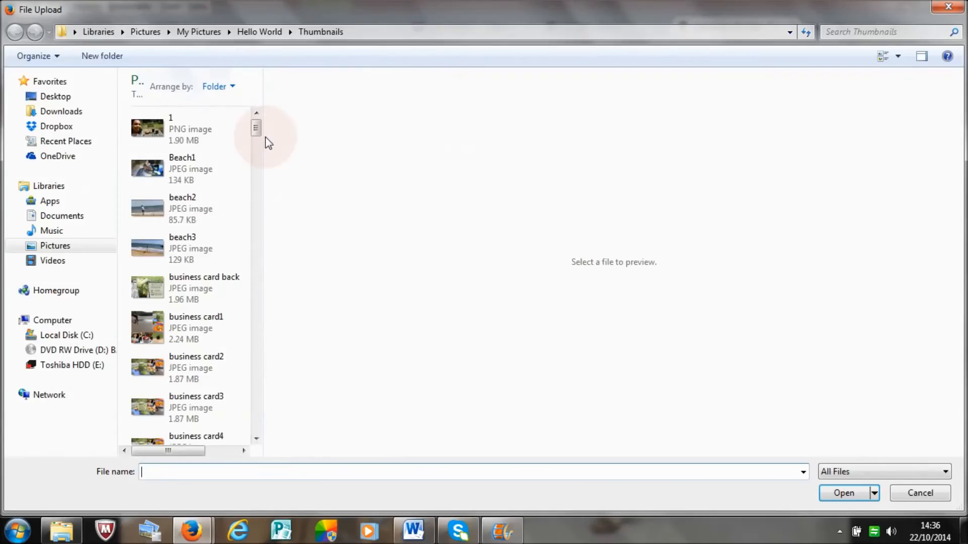
drag(257, 131, 258, 333)
click(201, 270)
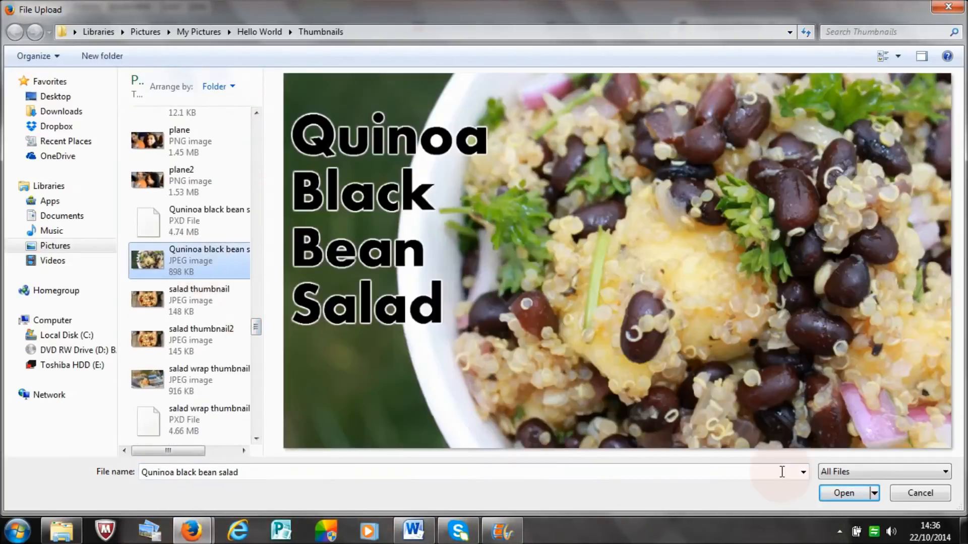
click(837, 494)
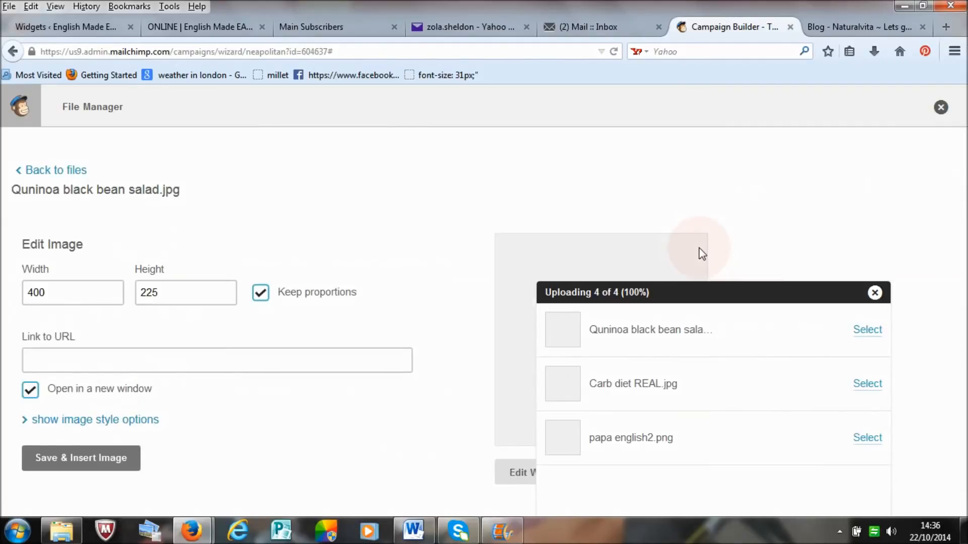
Step: Set the quinoa salad image's width to 400 and insert it below the carbohydrates image
click(875, 292)
drag(71, 292, 9, 293)
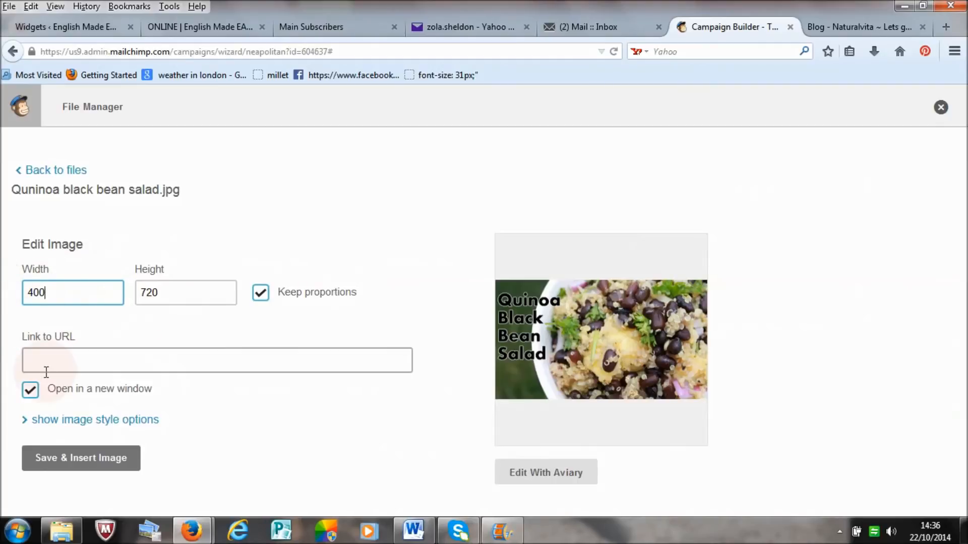
click(75, 458)
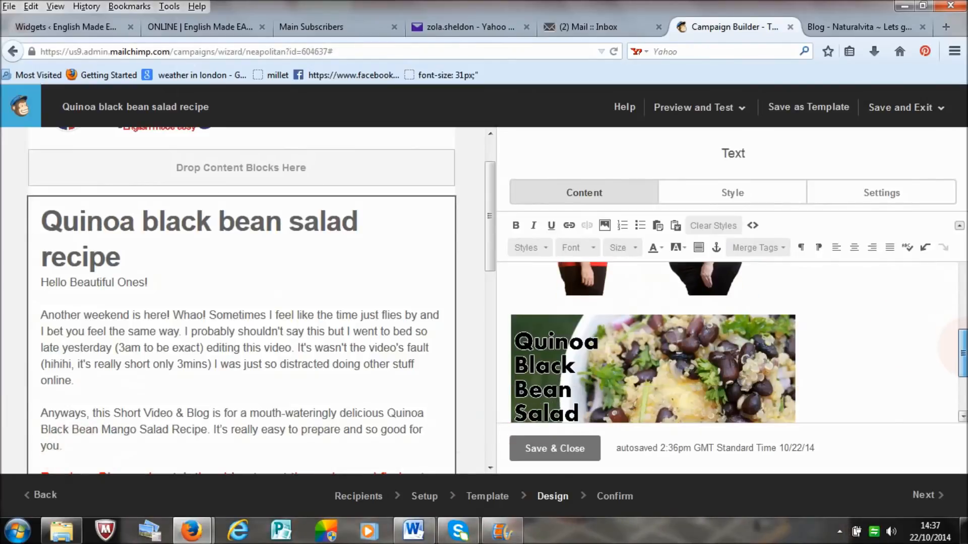
Step: Open the "Healthy Lunch Ideas, Quinoa Black Bean Mango Salad" post on the Naturalvita blog and copy its web address
drag(965, 348, 965, 361)
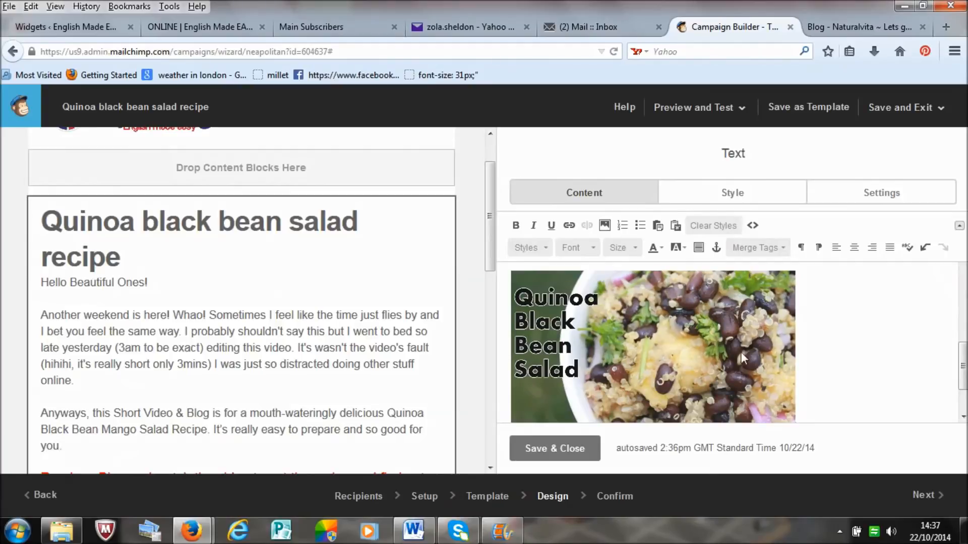
click(845, 26)
click(447, 271)
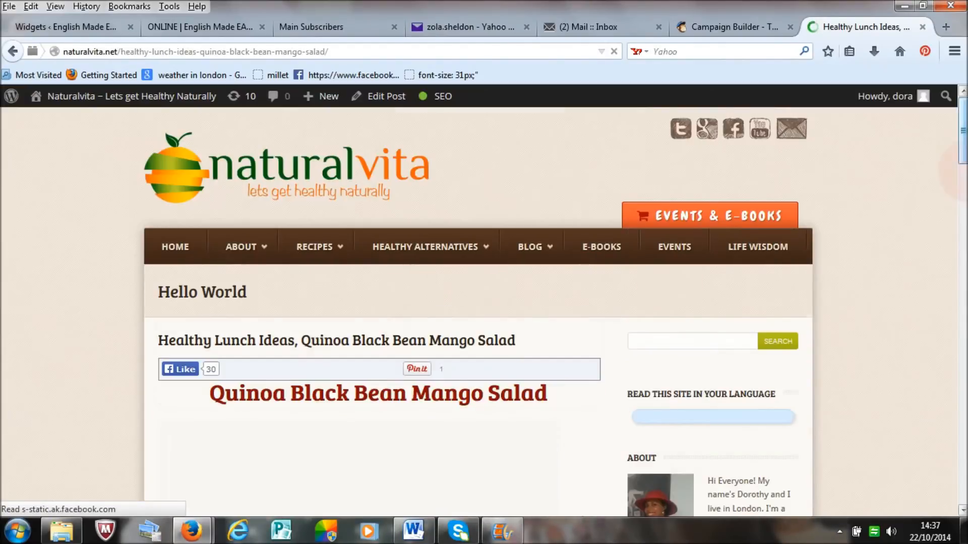
mouse_move(964, 170)
mouse_down()
mouse_move(964, 220)
mouse_move(964, 153)
mouse_move(964, 212)
mouse_move(964, 171)
mouse_up()
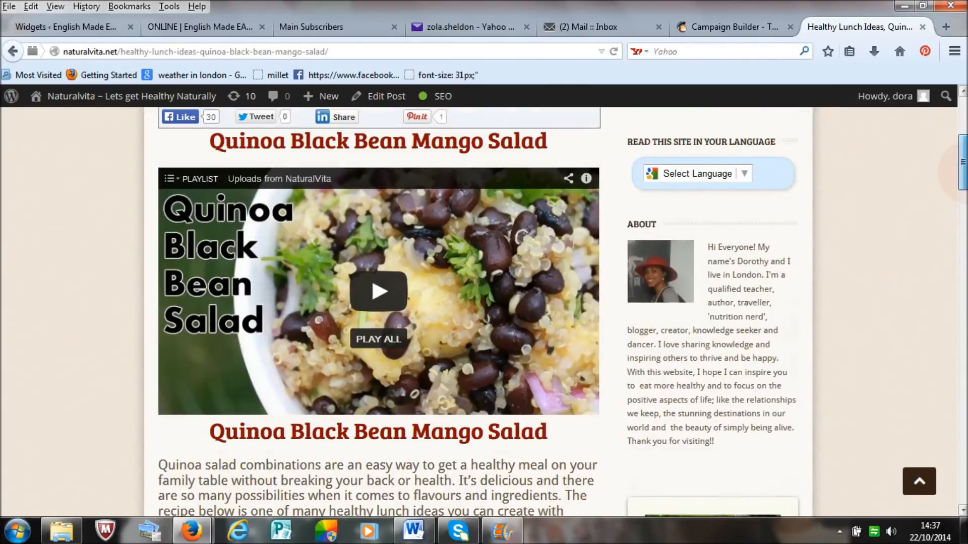
drag(964, 171, 964, 138)
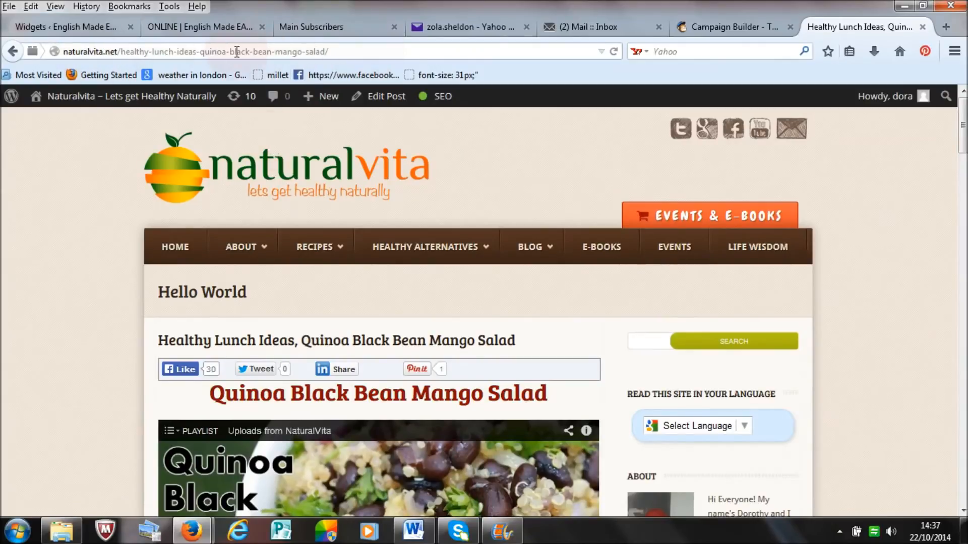
click(340, 50)
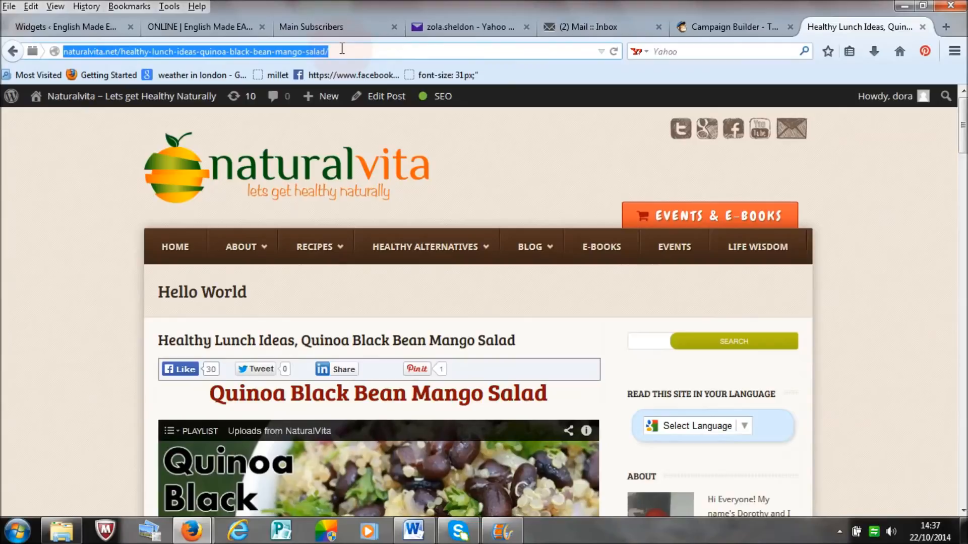
right_click(291, 51)
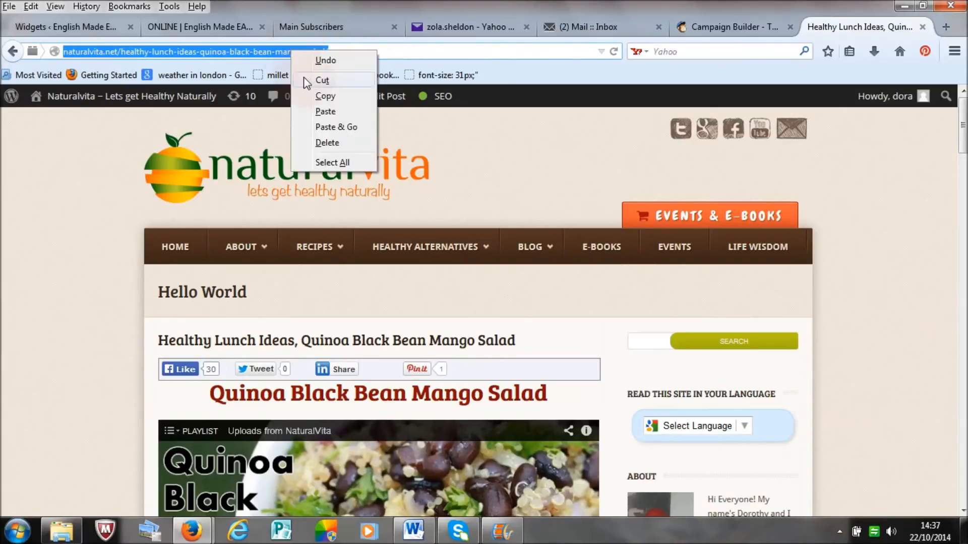
click(317, 96)
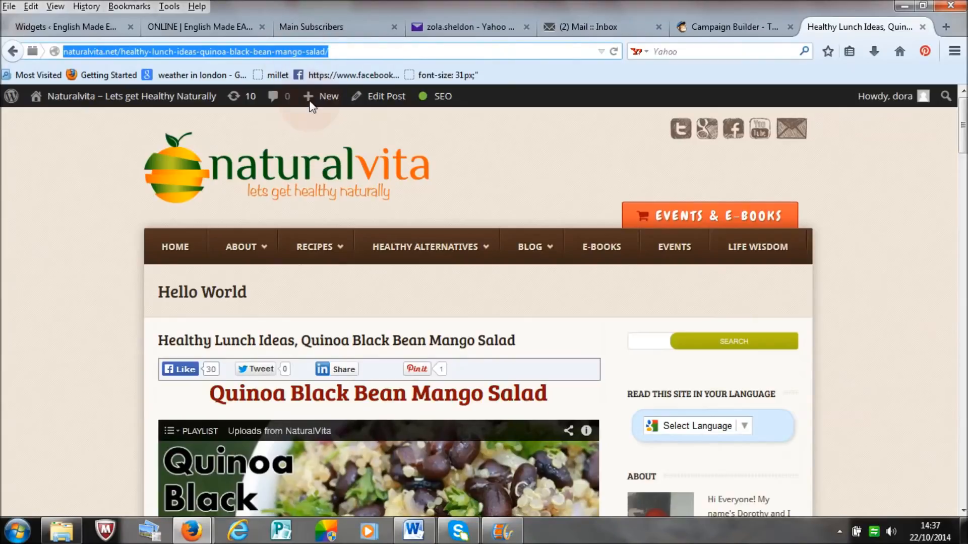
Step: Return to the campaign editor and link the quinoa black bean salad image to the copied blog post address
click(713, 30)
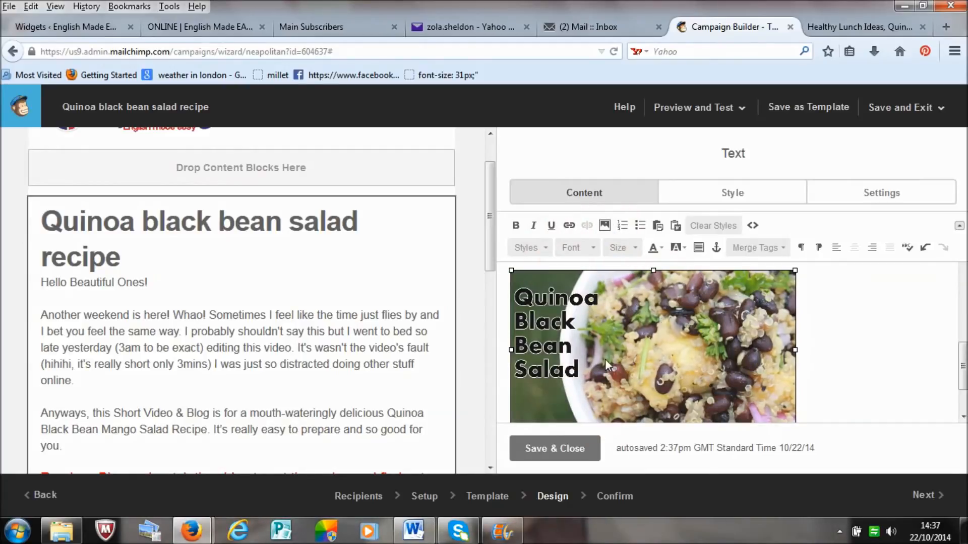
click(569, 227)
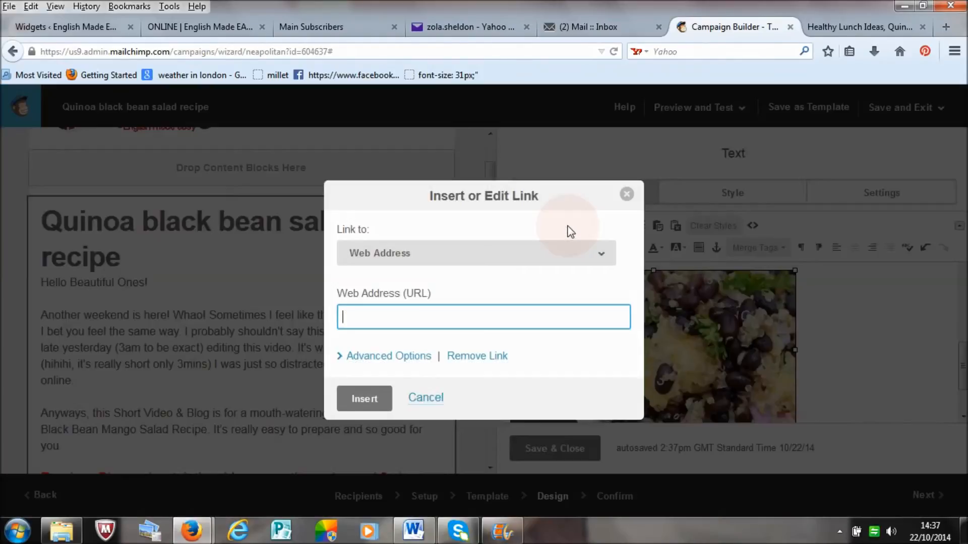
right_click(528, 310)
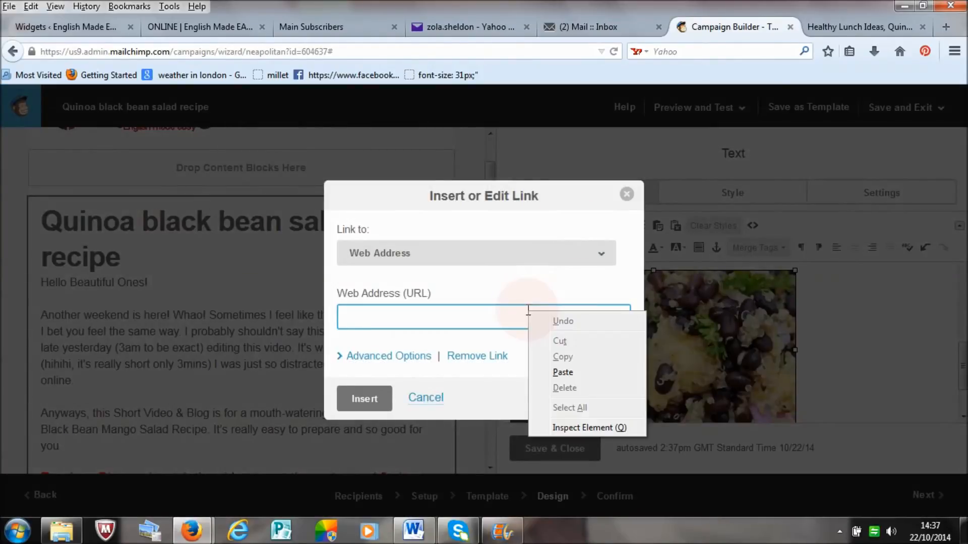
click(546, 369)
click(359, 397)
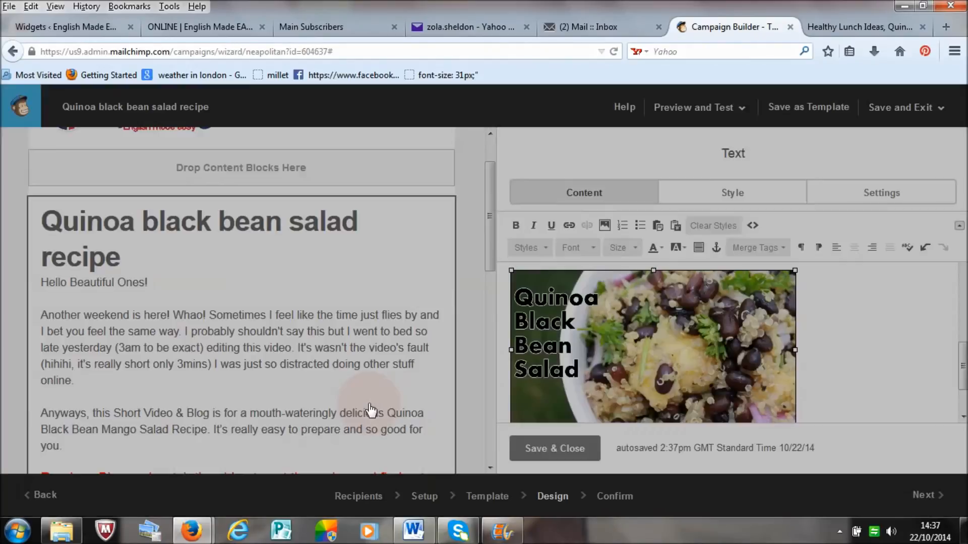
click(887, 337)
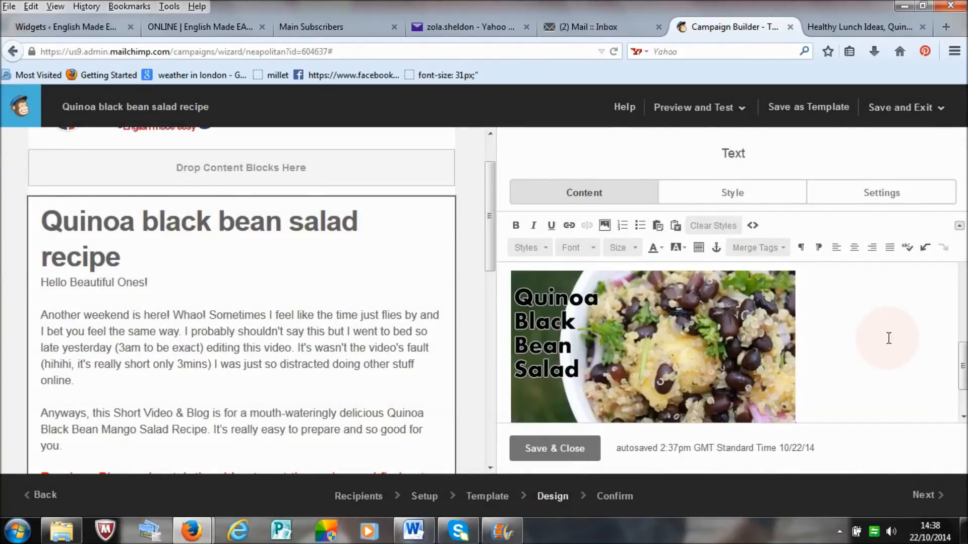
Step: Try bold, italic and underline formatting in turn on the paragraph beginning "Anyways, this Short Video & Blog"
drag(963, 349, 963, 272)
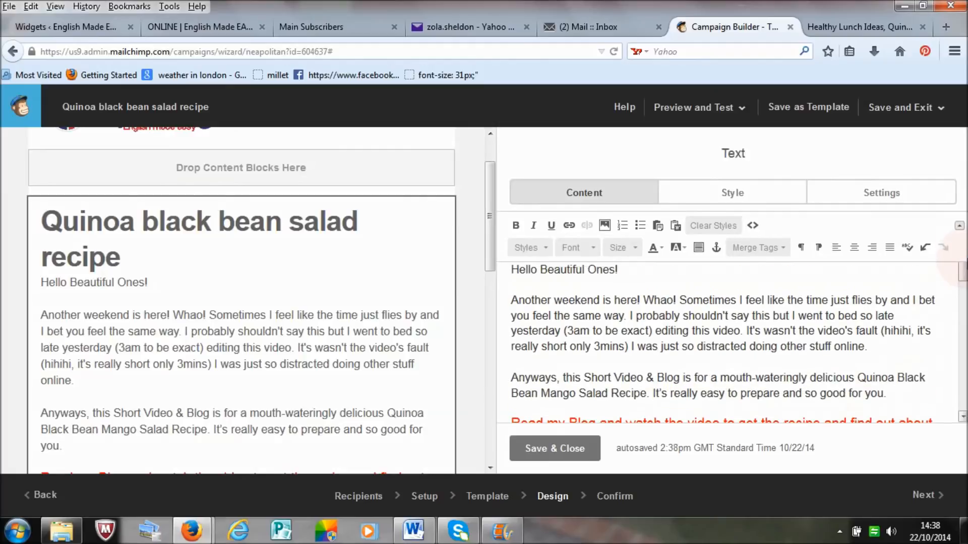
drag(895, 405, 510, 382)
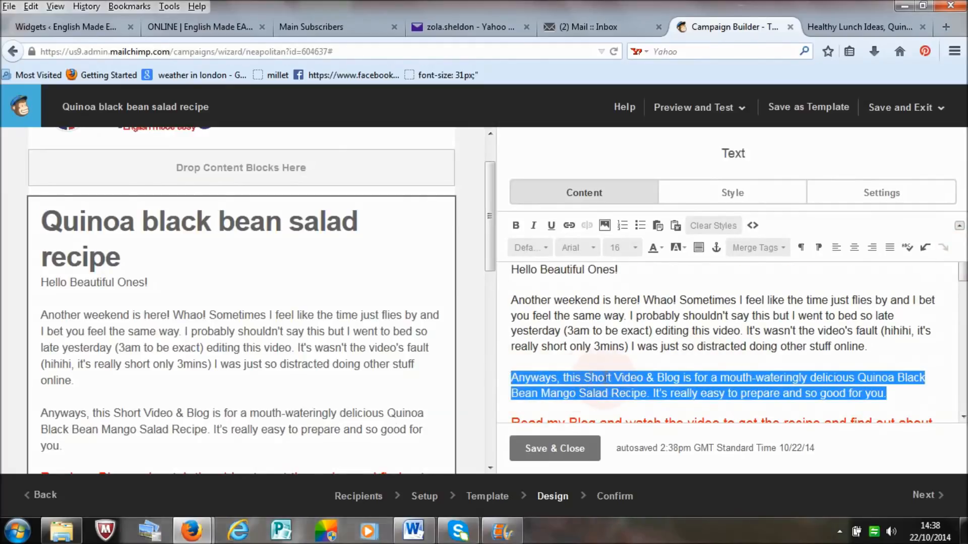
click(517, 225)
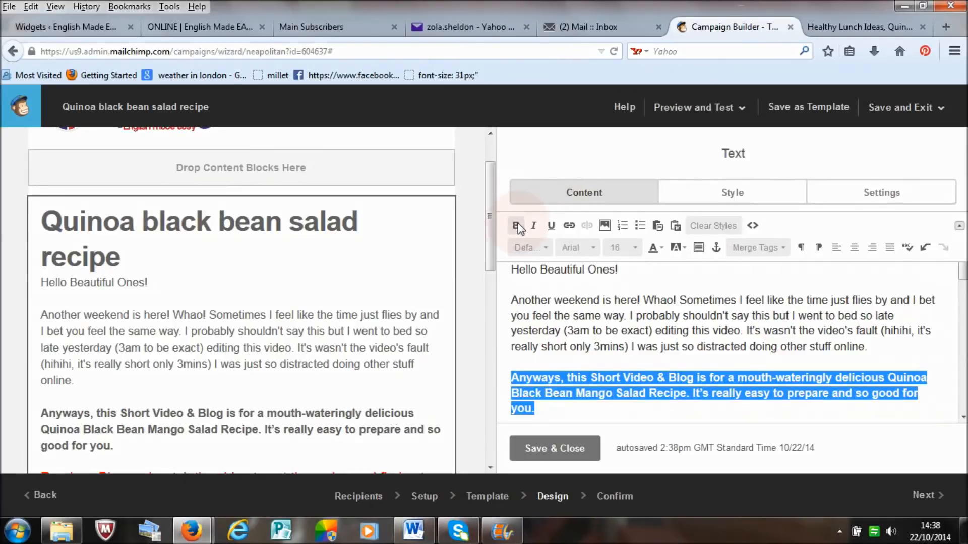
click(517, 225)
click(537, 227)
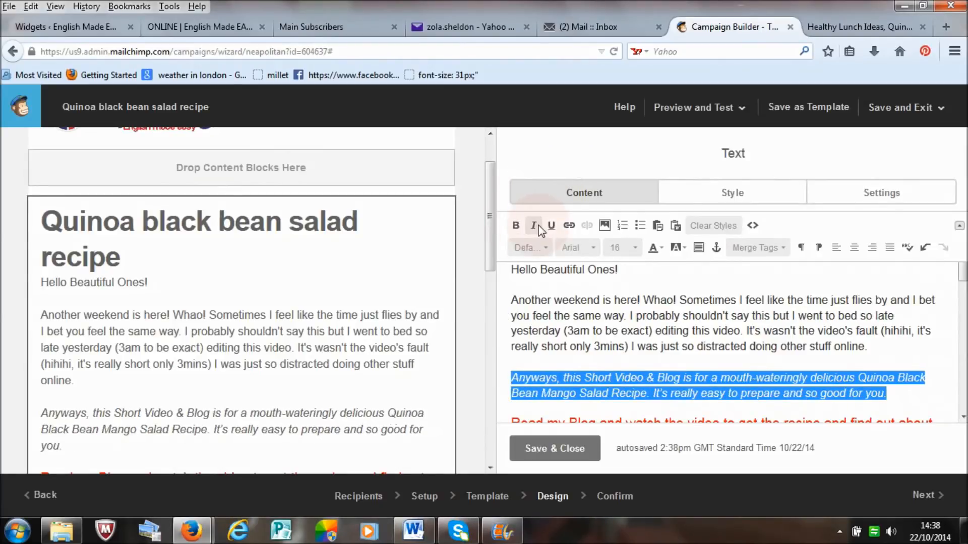
click(538, 227)
click(552, 225)
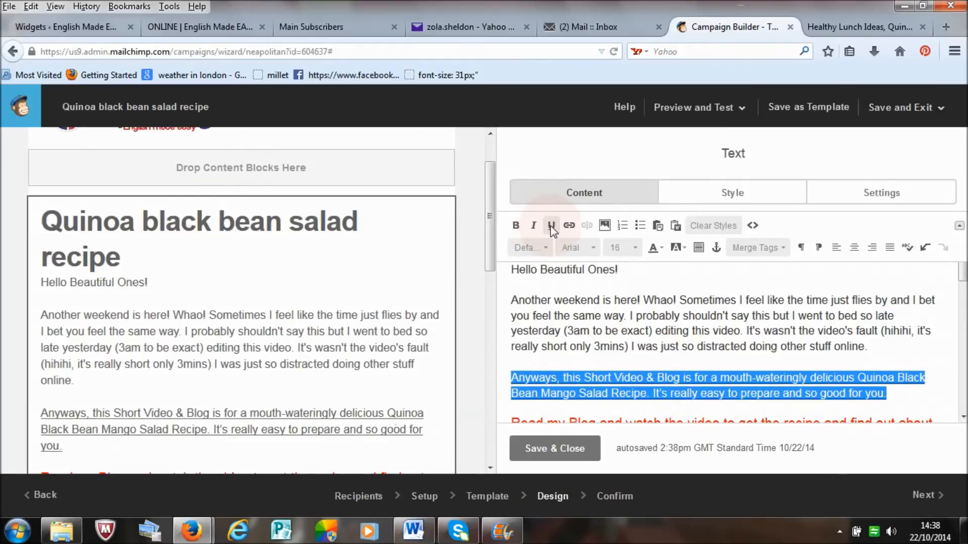
Step: Try the Comic Sans MS font at size 25 on the "Anyways, this Short Video & Blog" paragraph
click(595, 248)
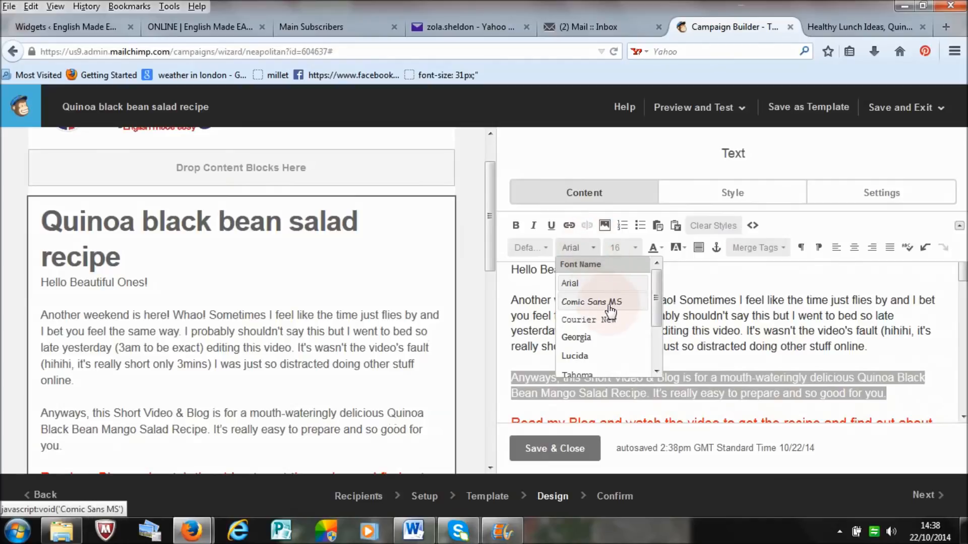
click(610, 303)
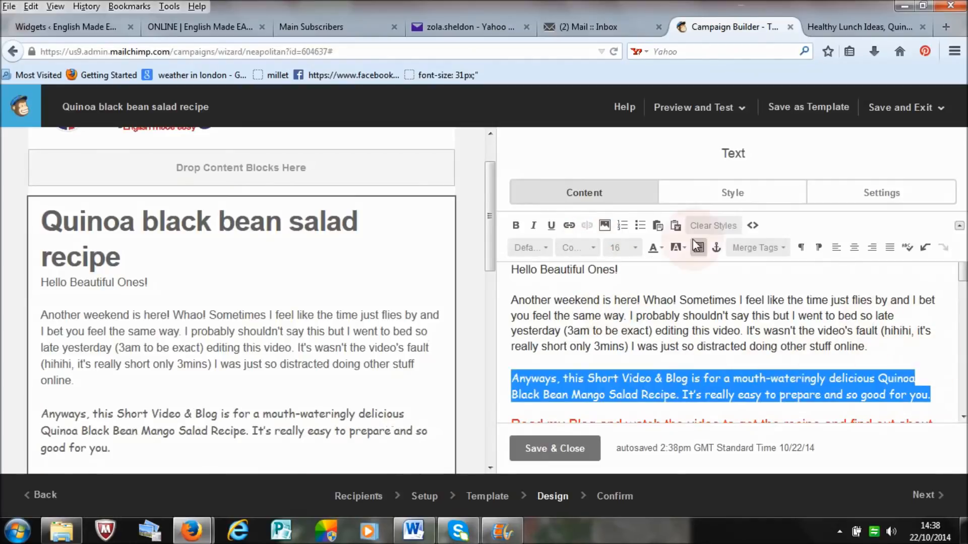
click(634, 248)
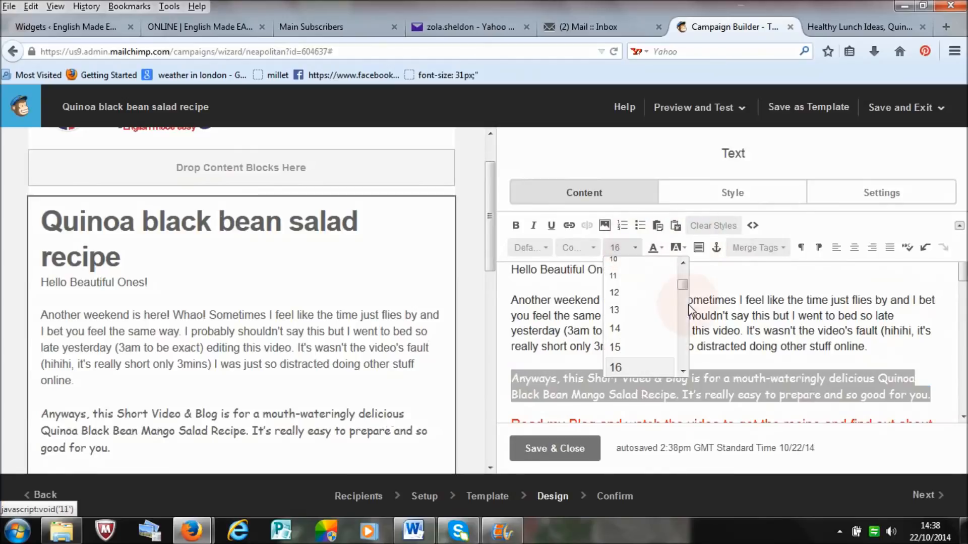
drag(682, 285, 683, 298)
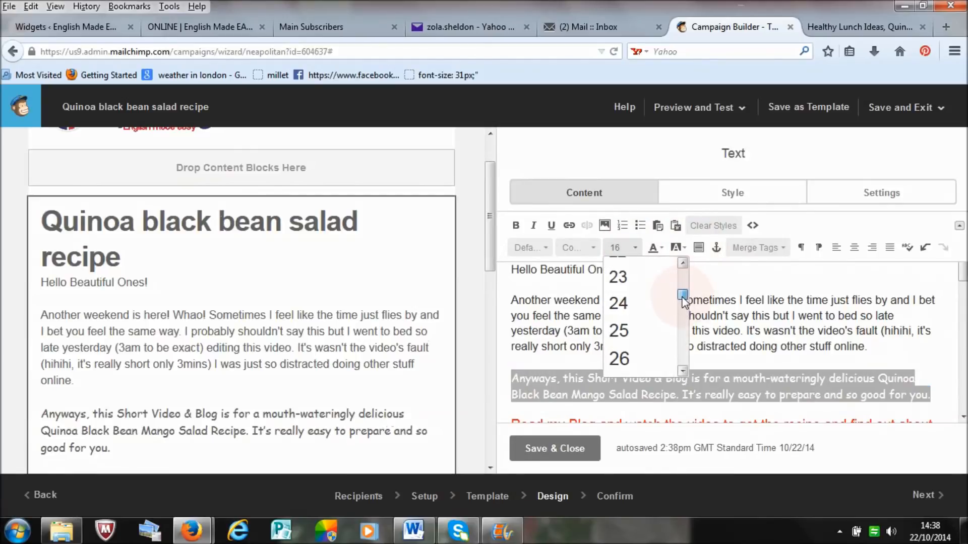
click(648, 332)
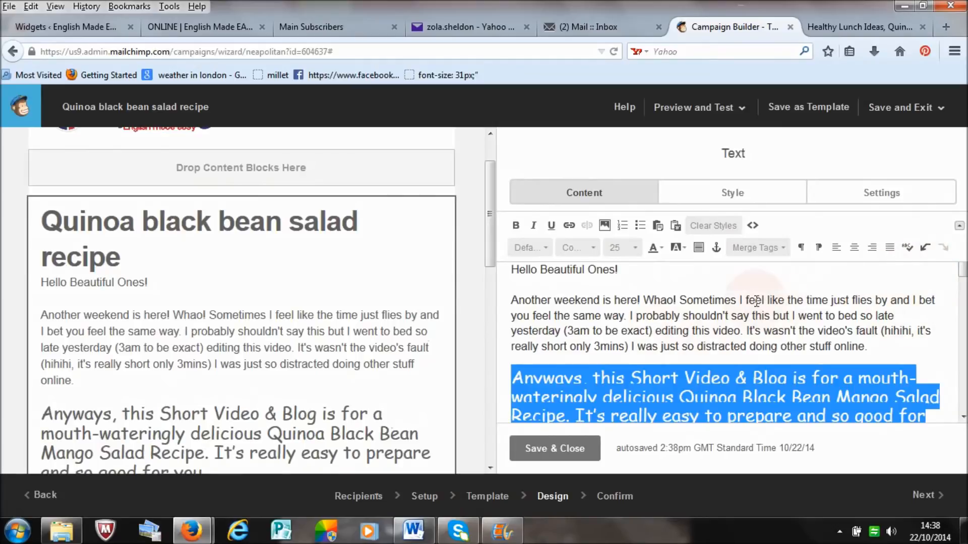
Step: Undo the font and size changes on the "Anyways, this Short Video & Blog" paragraph
click(925, 248)
click(926, 249)
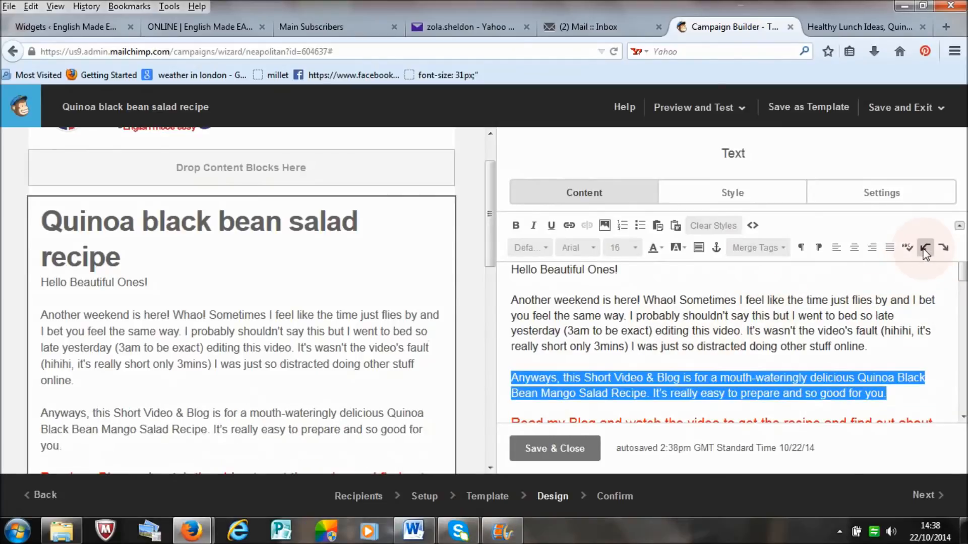
click(925, 248)
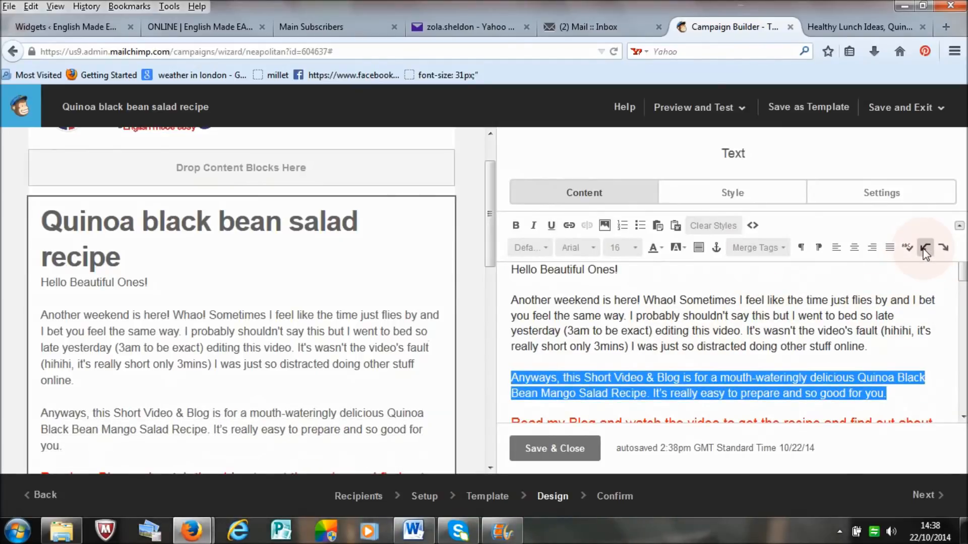
Step: Select the red "Read my Blog and watch the video" sentence in the text block and open its link settings
drag(965, 278, 967, 353)
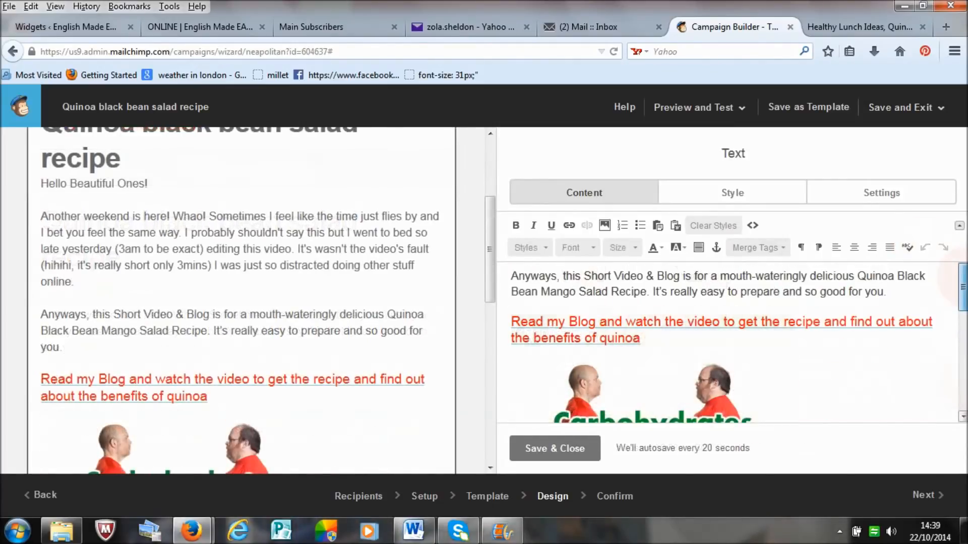
drag(967, 278, 967, 273)
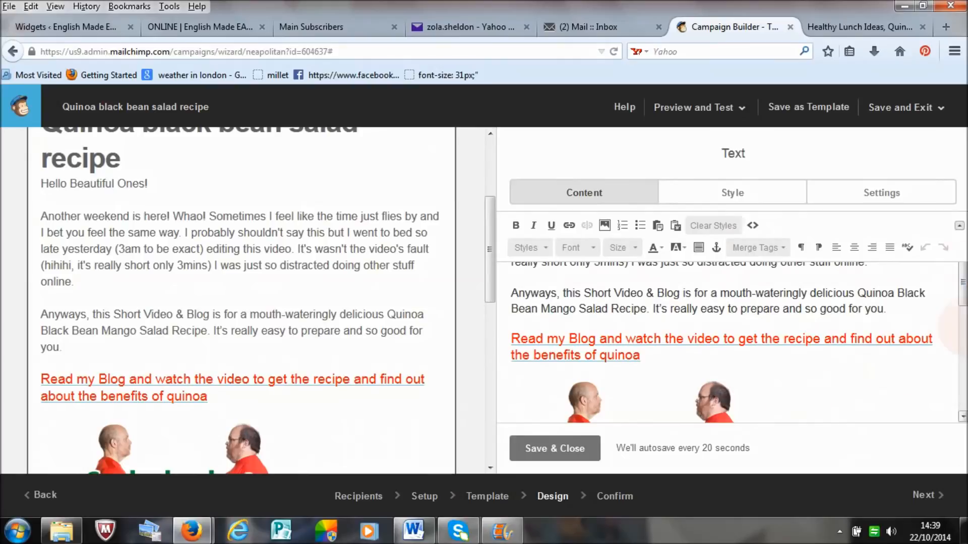
scroll(656, 353, down, 2)
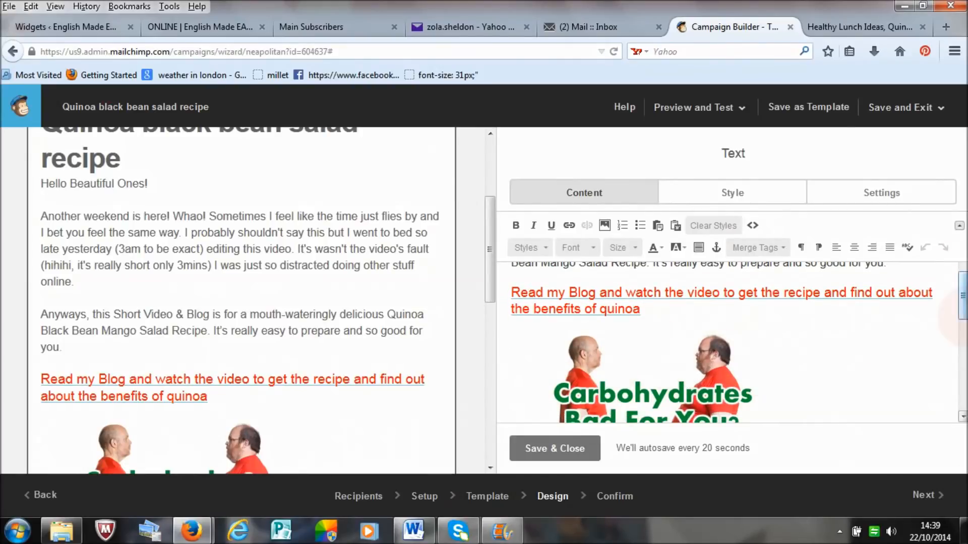
scroll(627, 372, up, 1)
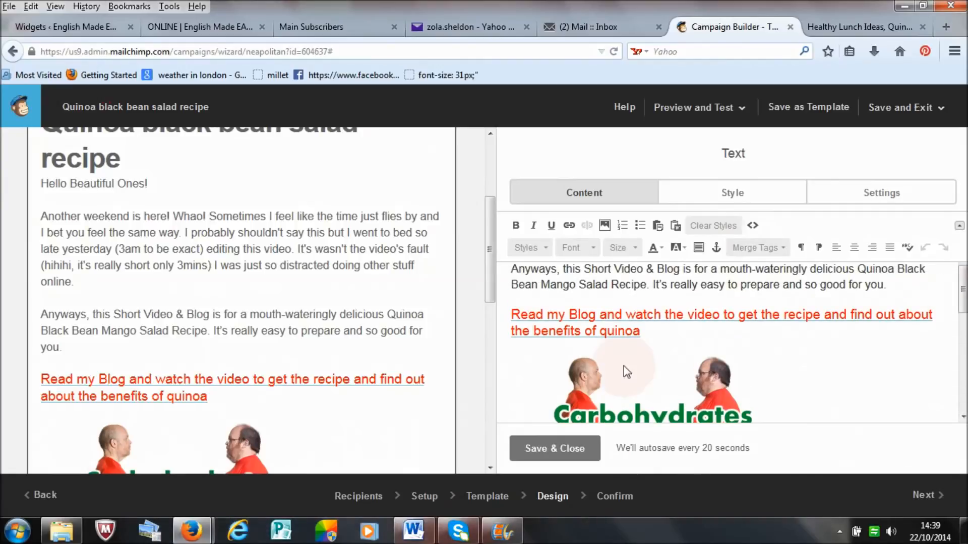
drag(647, 335, 531, 317)
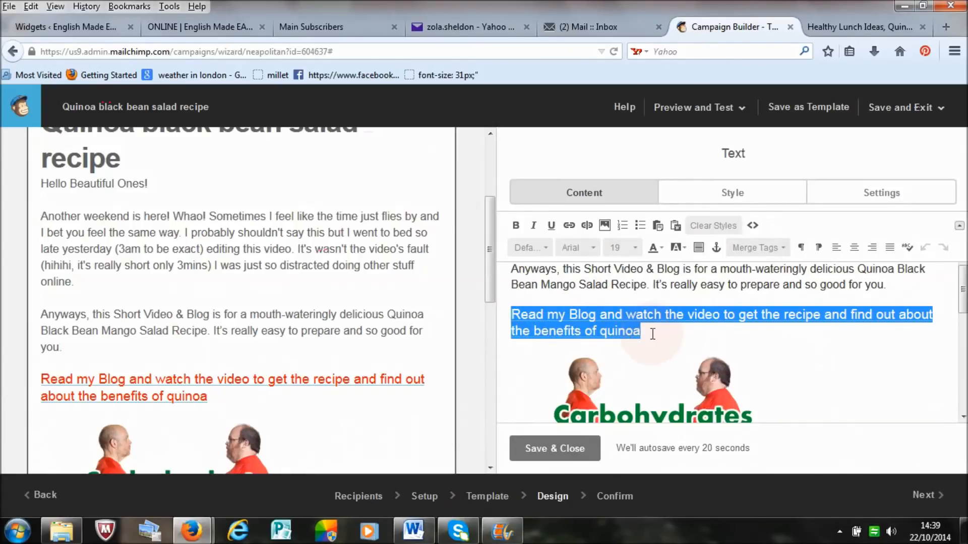
key(Right)
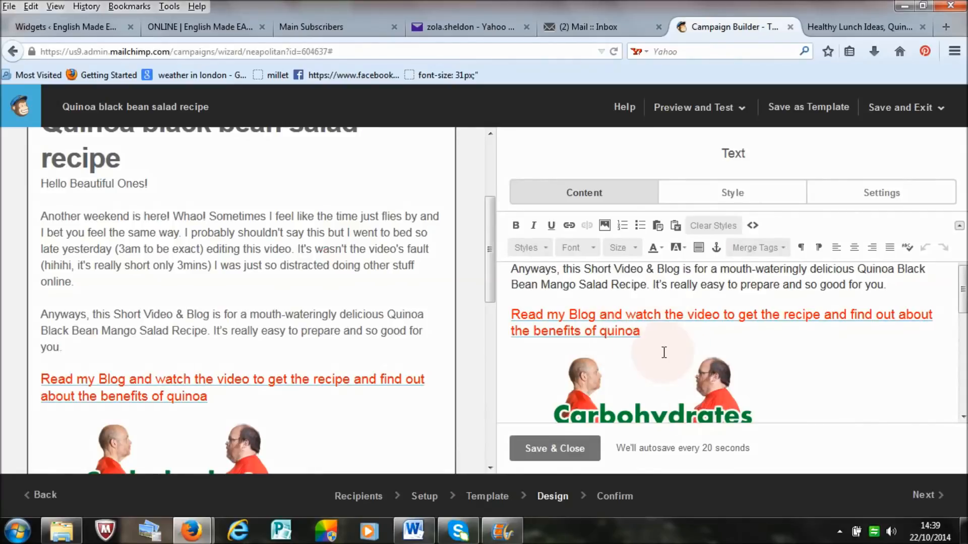
drag(640, 330, 522, 315)
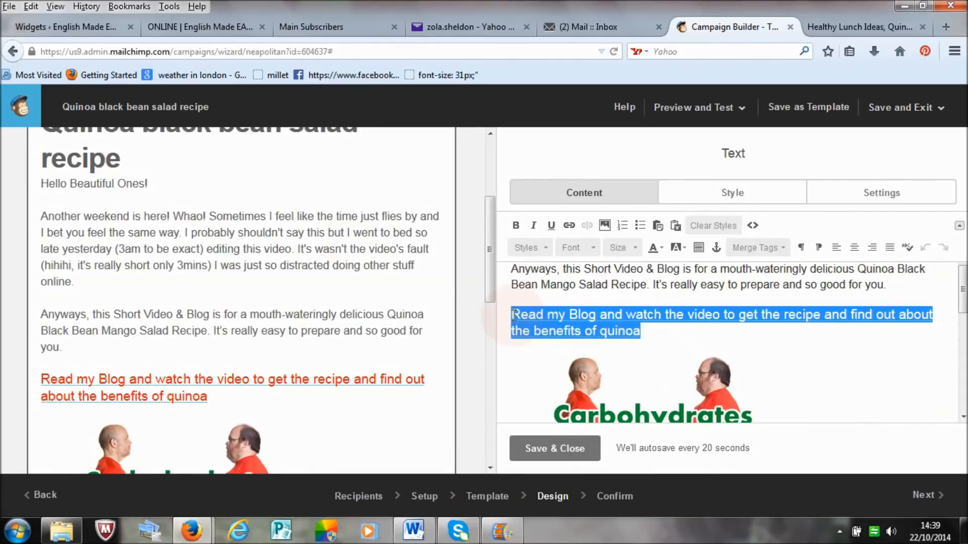
click(568, 226)
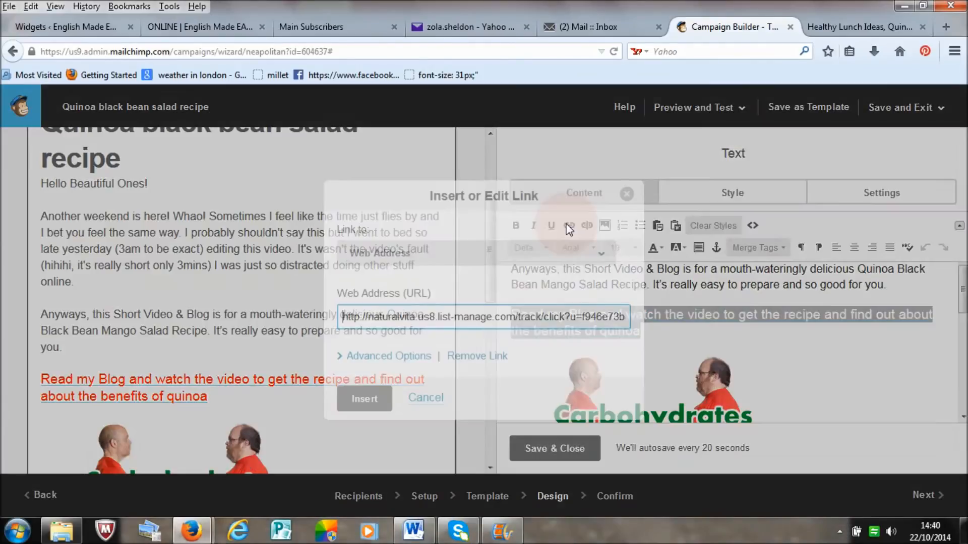
Step: Replace the sentence's web address with the copied quinoa black bean mango salad blog post address and save the text block
click(351, 318)
drag(341, 317, 697, 374)
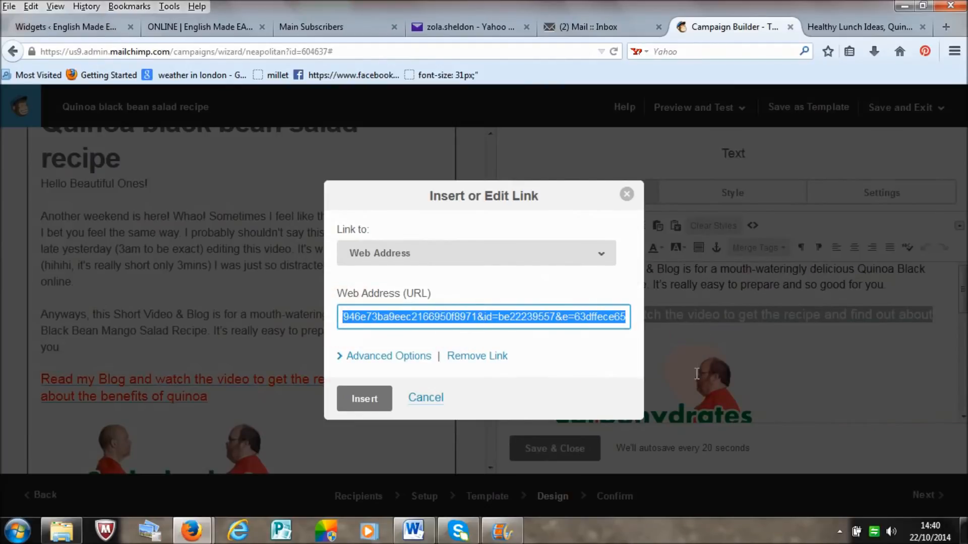
key(BackSpace)
click(598, 306)
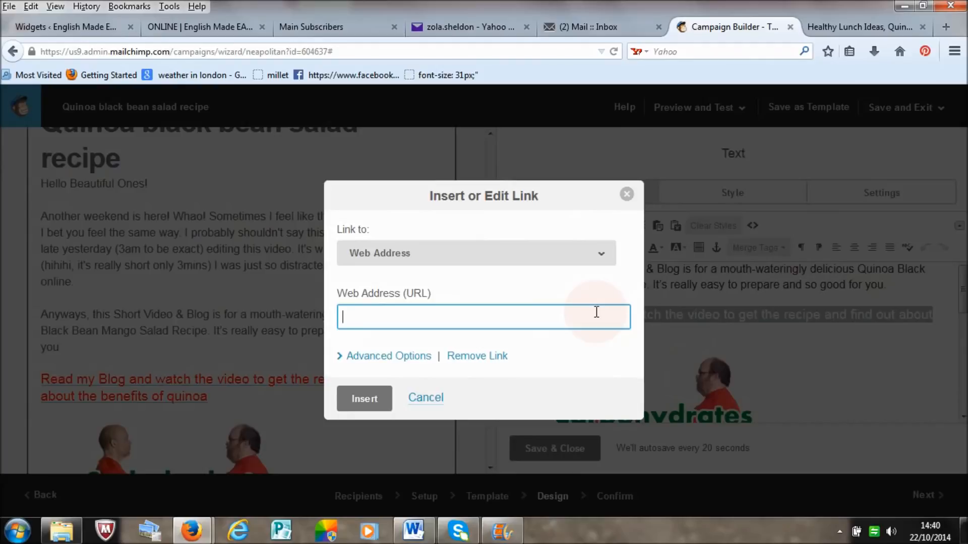
right_click(455, 322)
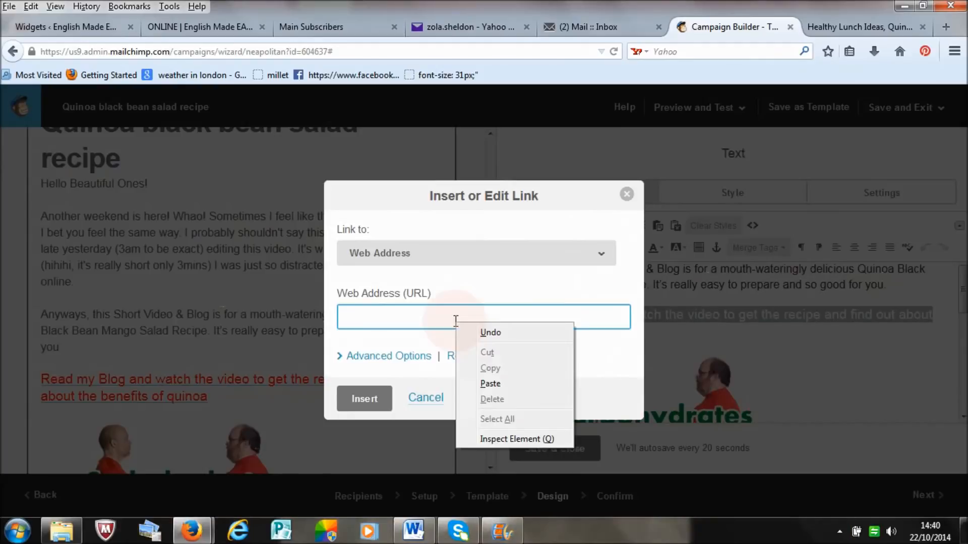
click(489, 384)
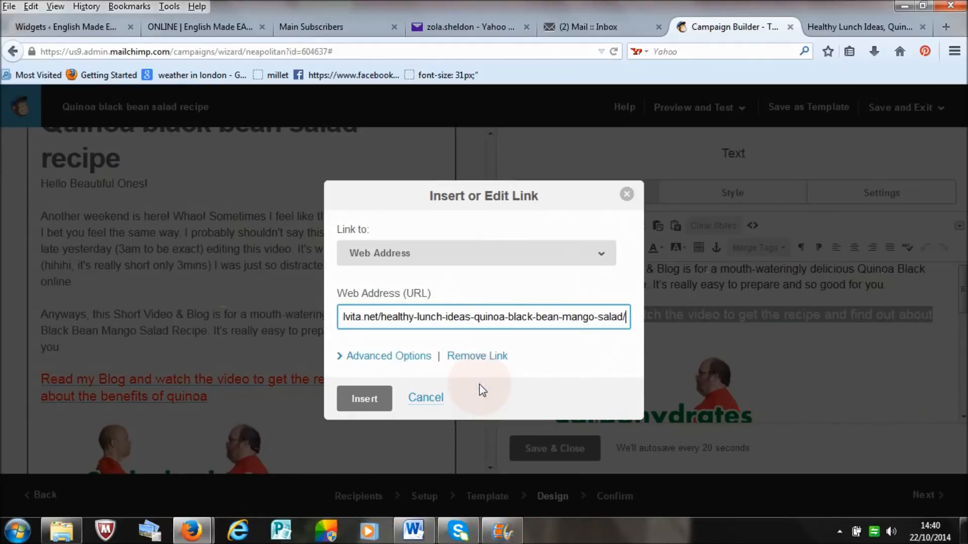
click(359, 400)
click(888, 353)
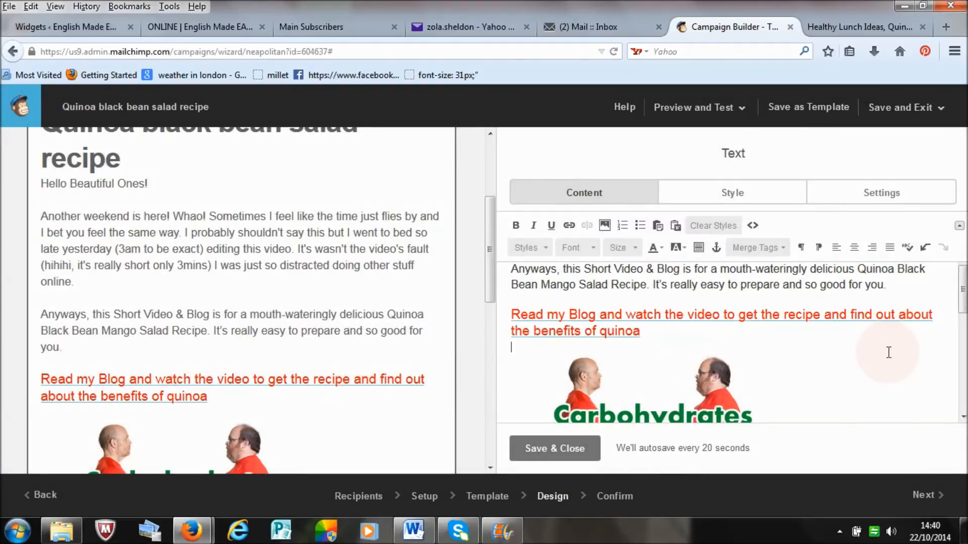
drag(962, 291, 963, 266)
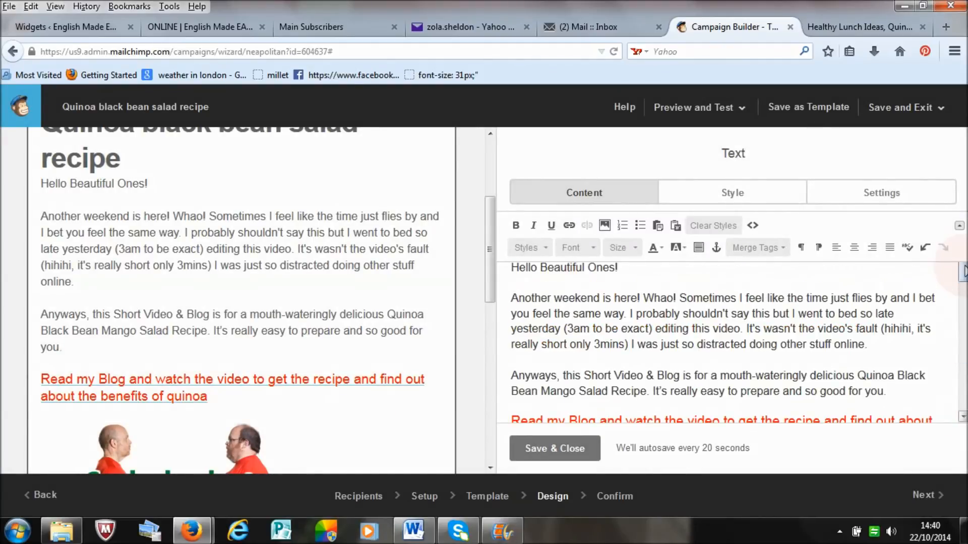
click(542, 451)
Step: Open the campaign's footer block and delete the copyright and list description lines with the blank line beneath
drag(494, 236, 486, 403)
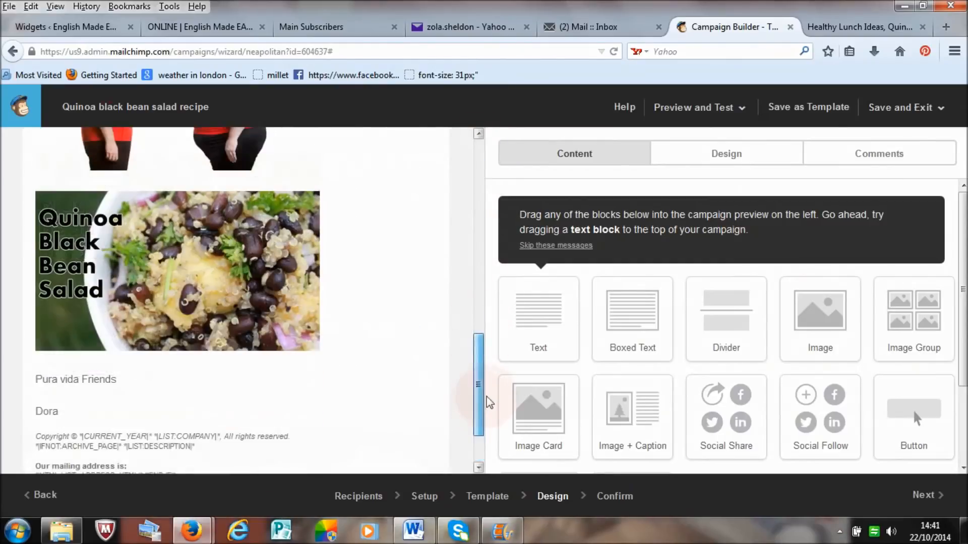
drag(484, 400, 484, 443)
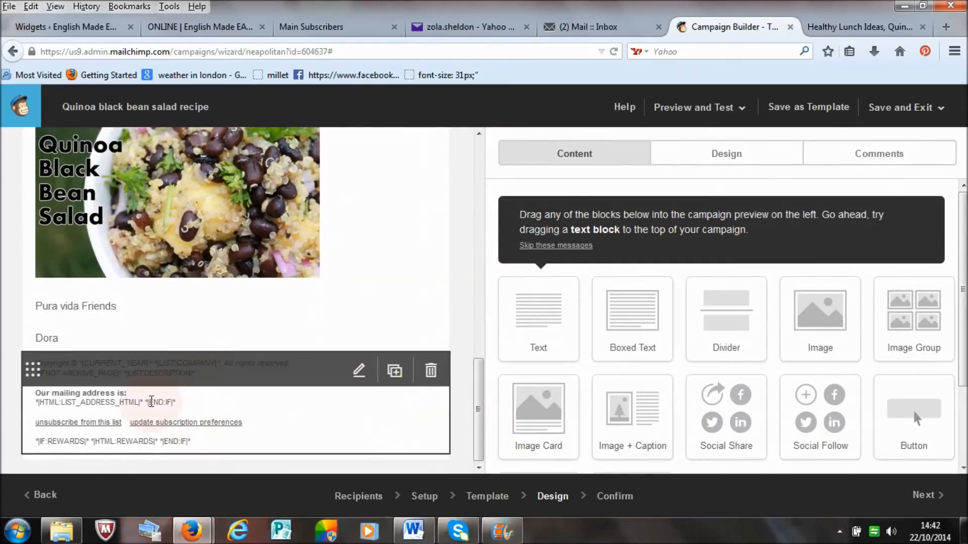
click(169, 431)
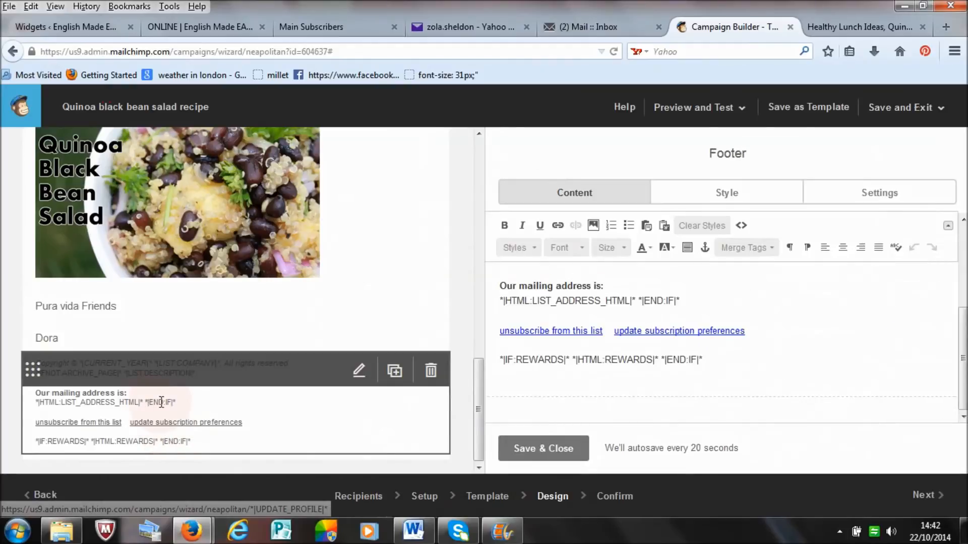
drag(965, 346, 965, 314)
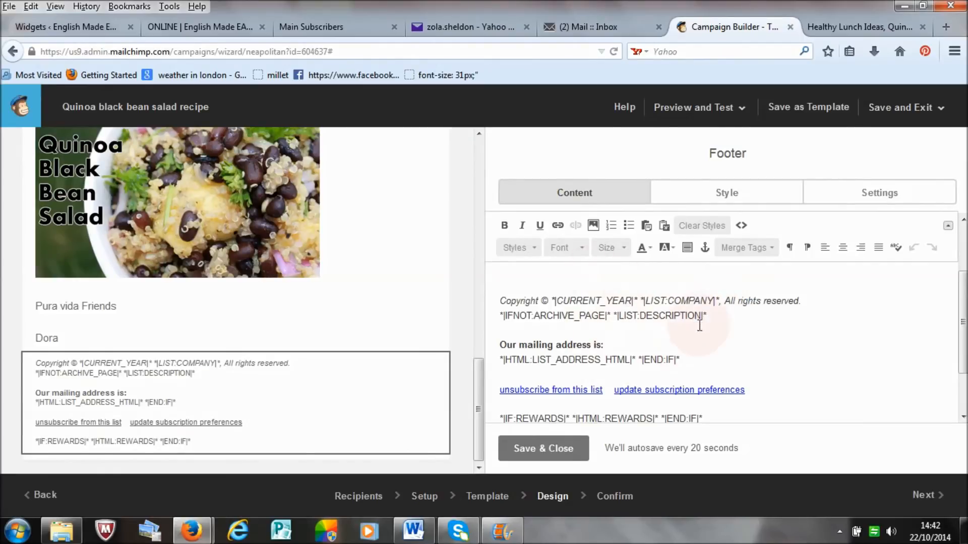
drag(711, 316, 492, 300)
key(Delete)
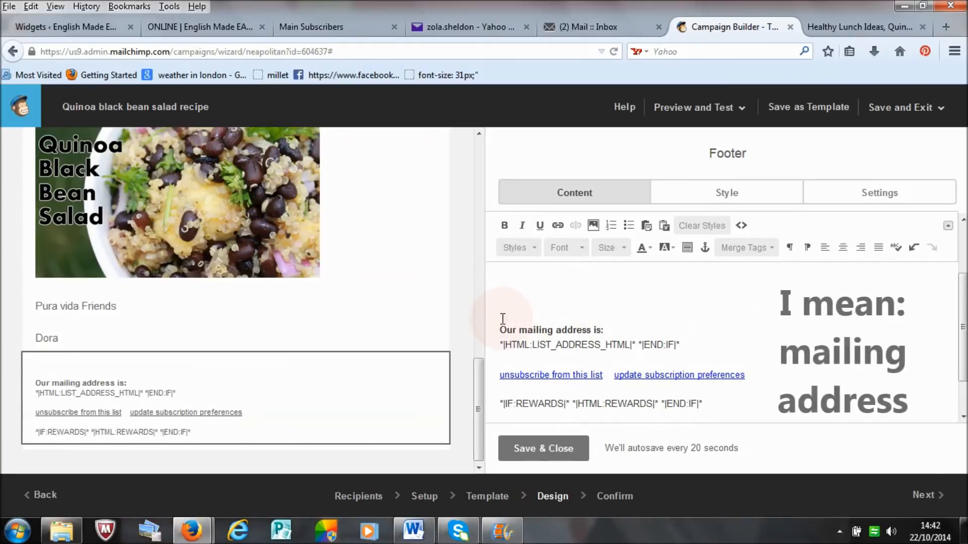
key(Delete)
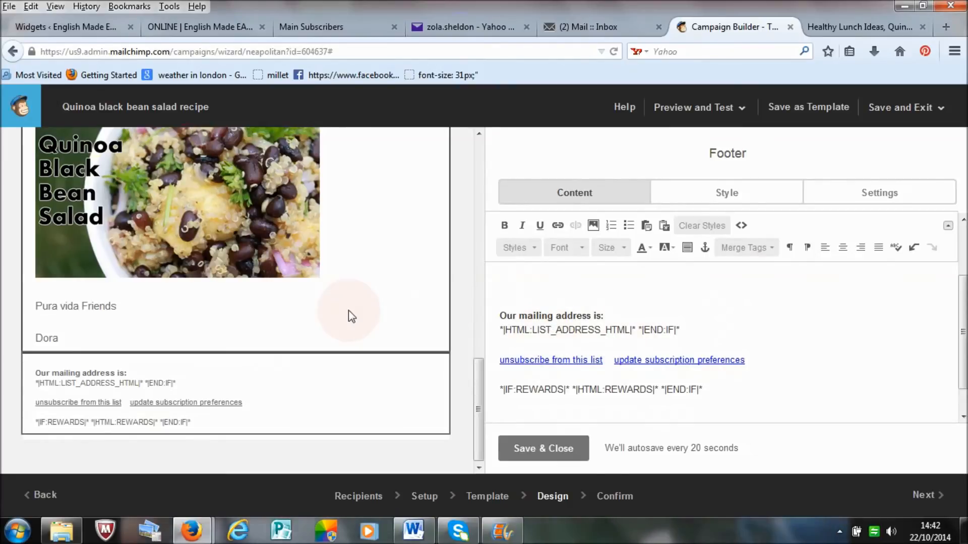
Step: Try deleting the "Our mailing address is:" lines from the footer and undo the deletion
mouse_move(444, 359)
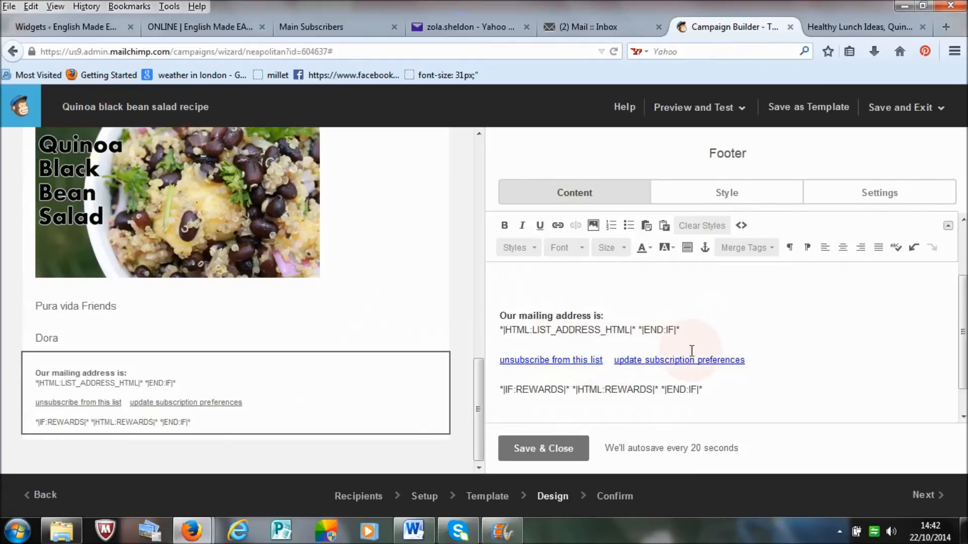
drag(693, 331, 489, 311)
key(Delete)
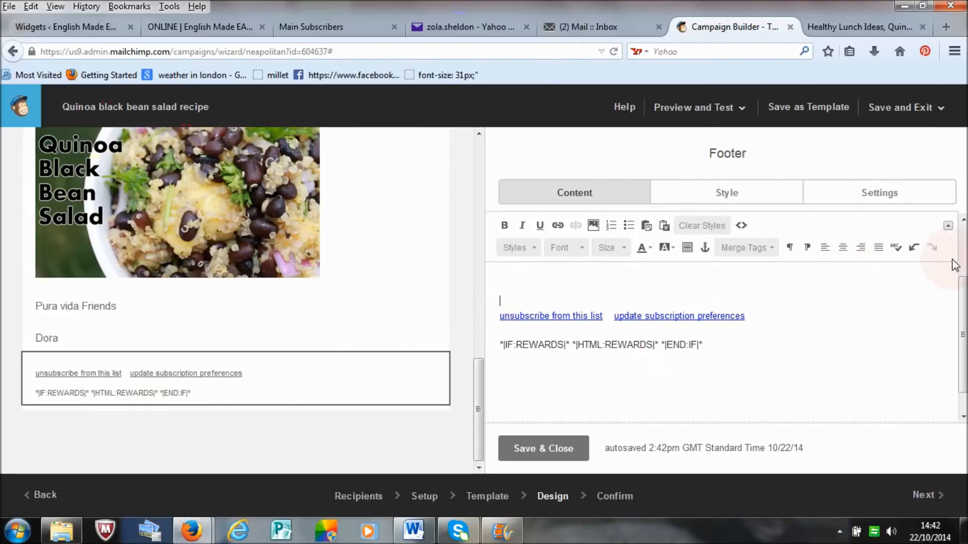
click(914, 248)
click(914, 248)
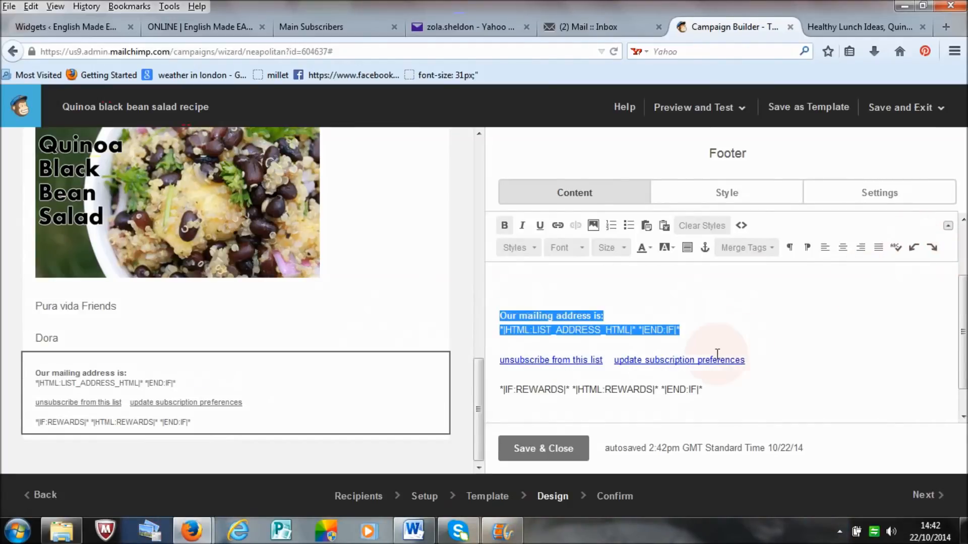
click(740, 330)
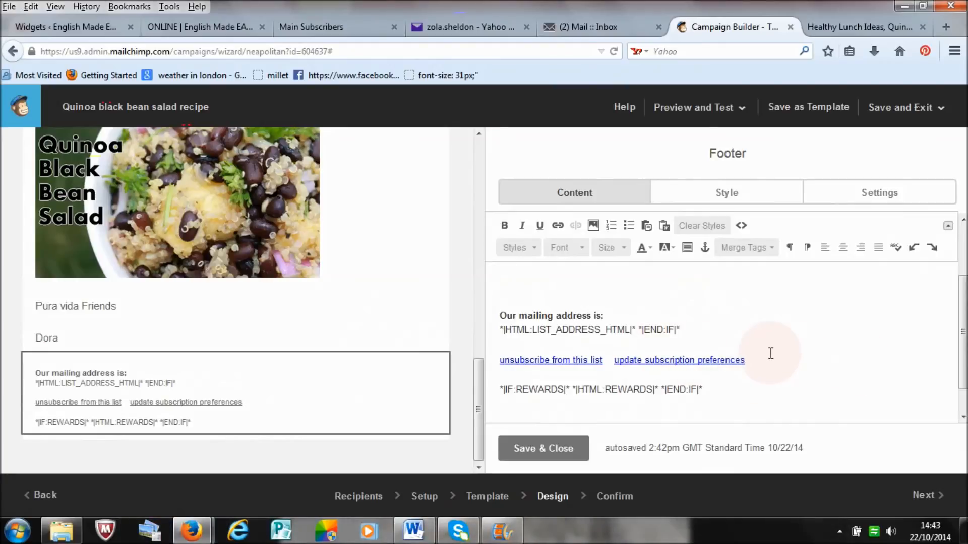
Step: Save and close the footer block and proceed to the campaign's Confirm stage
drag(963, 331, 963, 353)
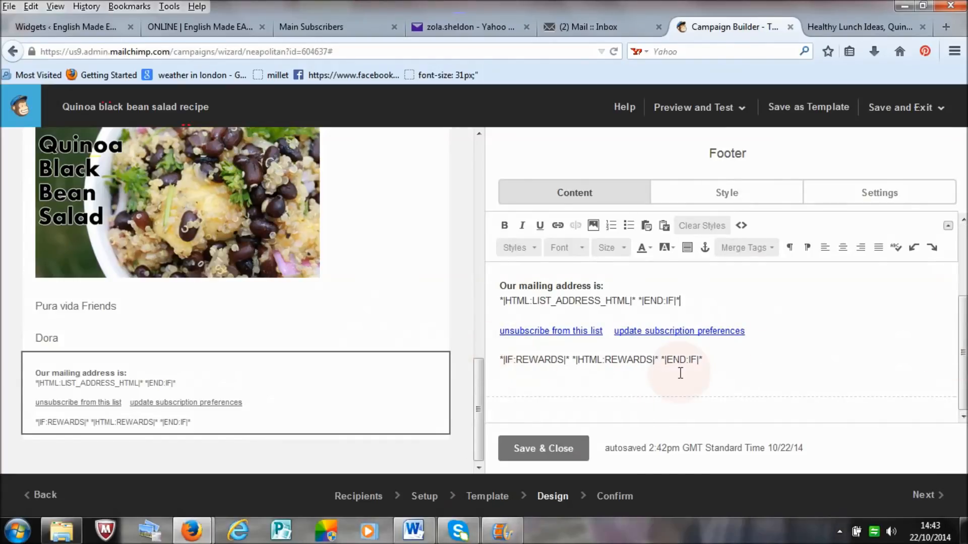
click(555, 448)
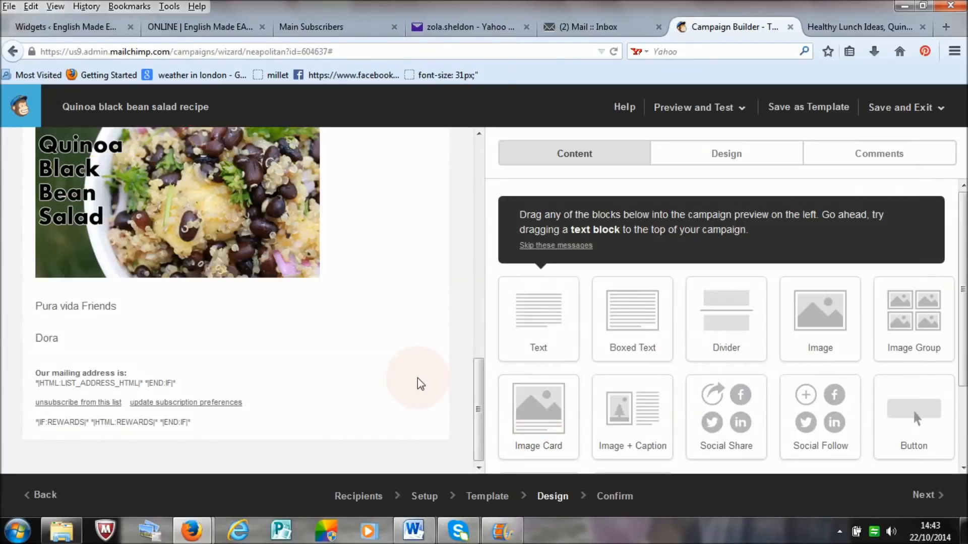
mouse_move(963, 267)
mouse_down()
mouse_move(963, 315)
mouse_move(963, 268)
mouse_up()
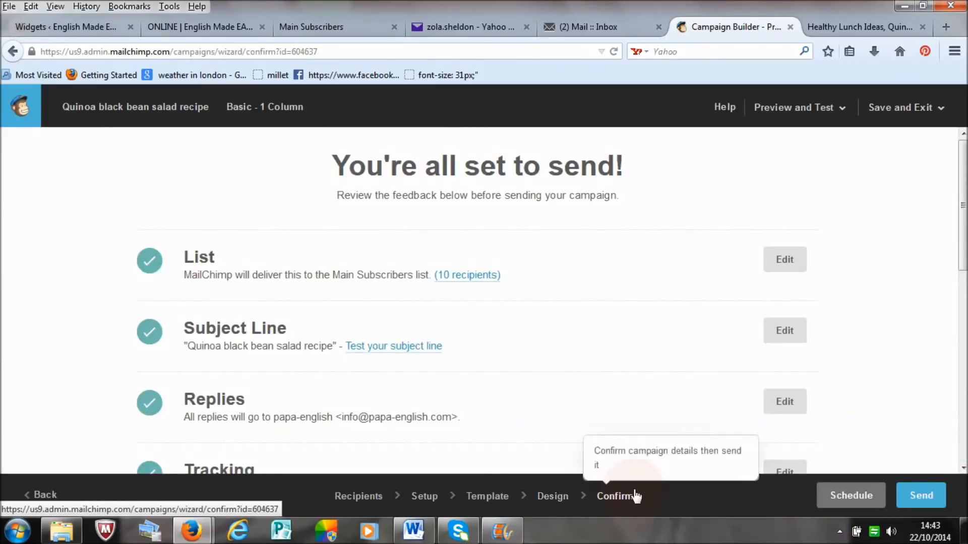
Step: Resolve the Social Cards item by enabling customized cards with the title "papa" and description "logo", and save the settings
drag(963, 194, 963, 320)
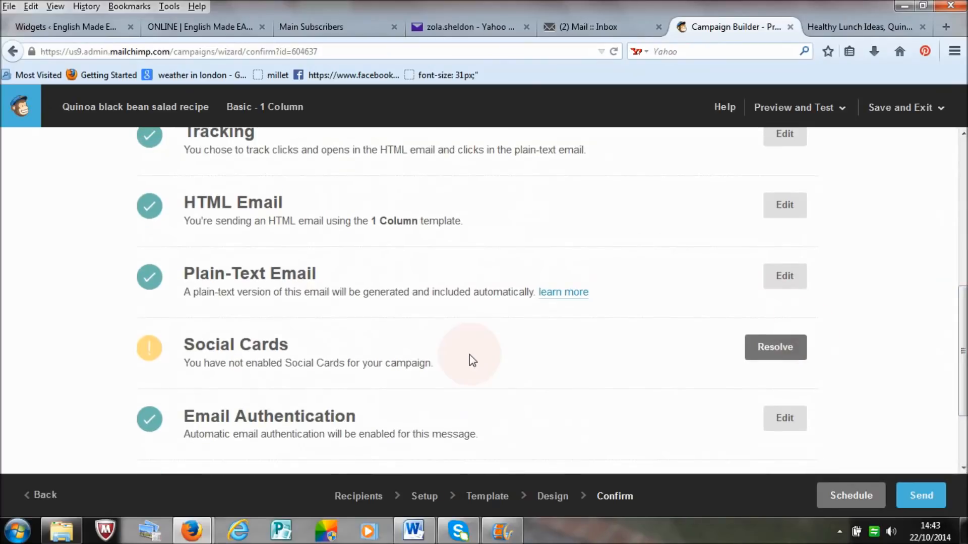
click(781, 347)
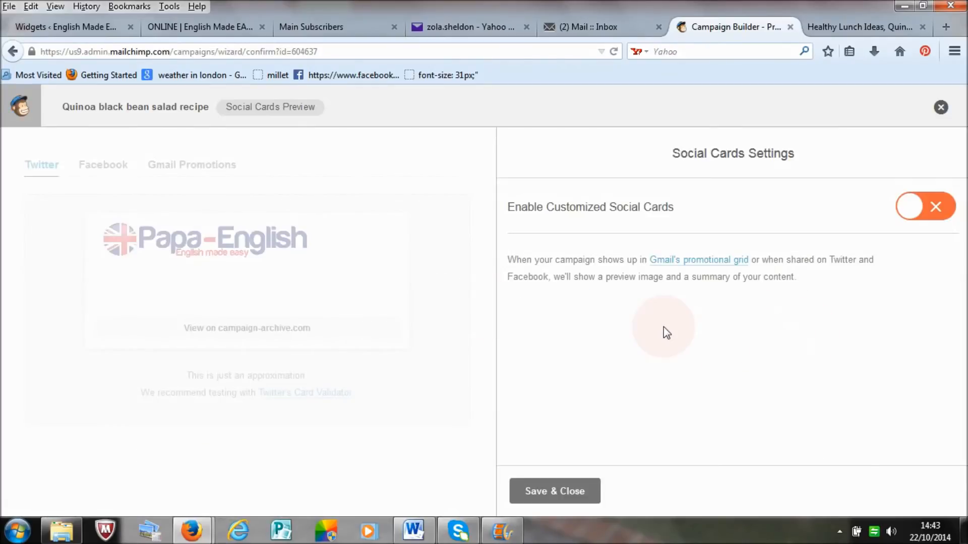
click(938, 211)
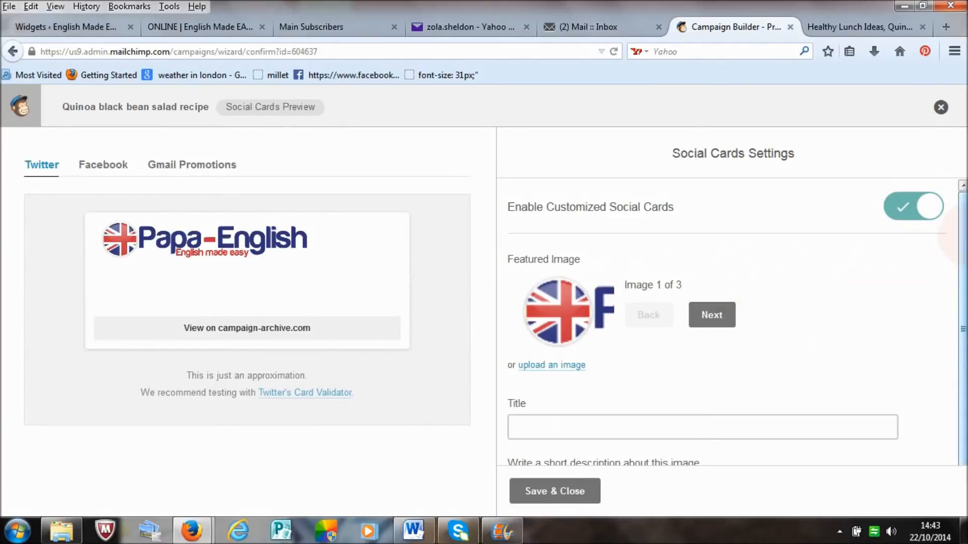
scroll(650, 441, down, 1)
click(638, 408)
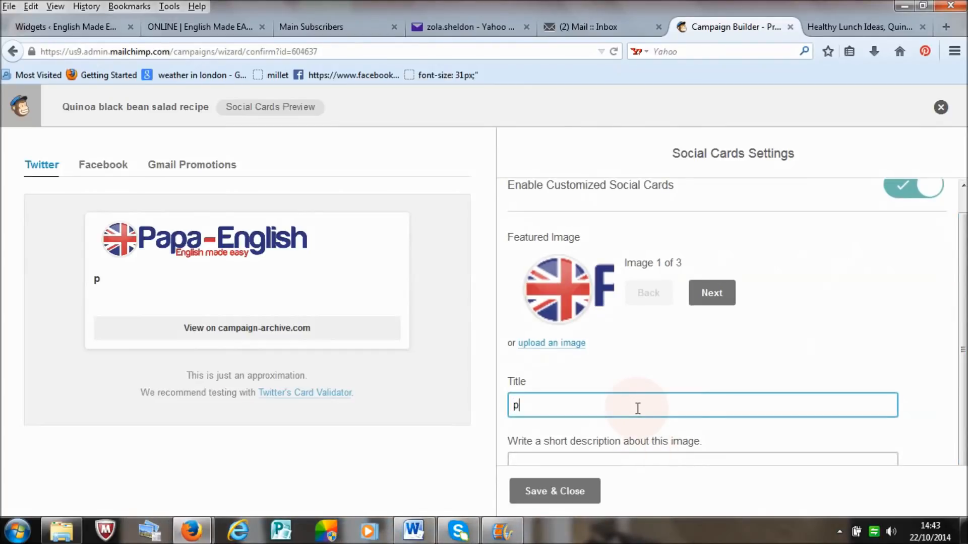
text(papa)
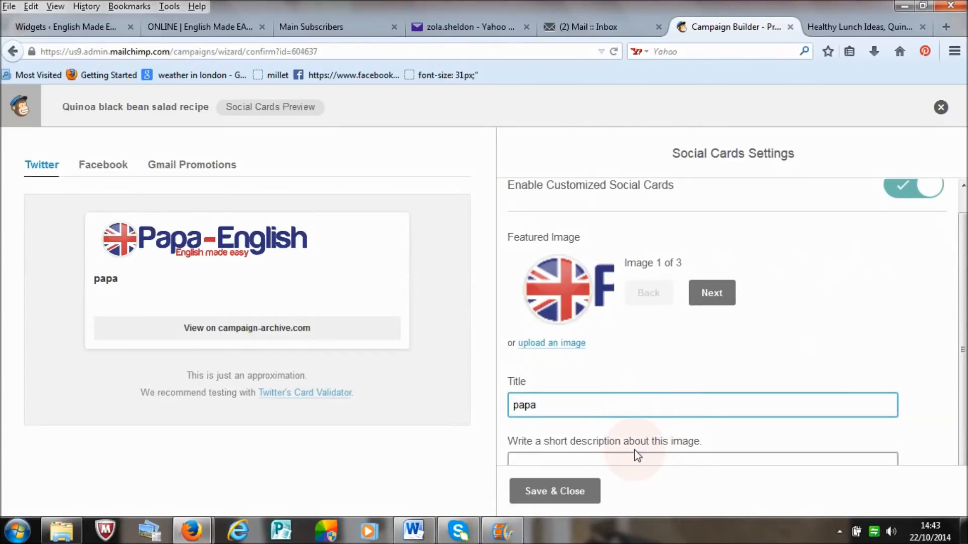
click(640, 458)
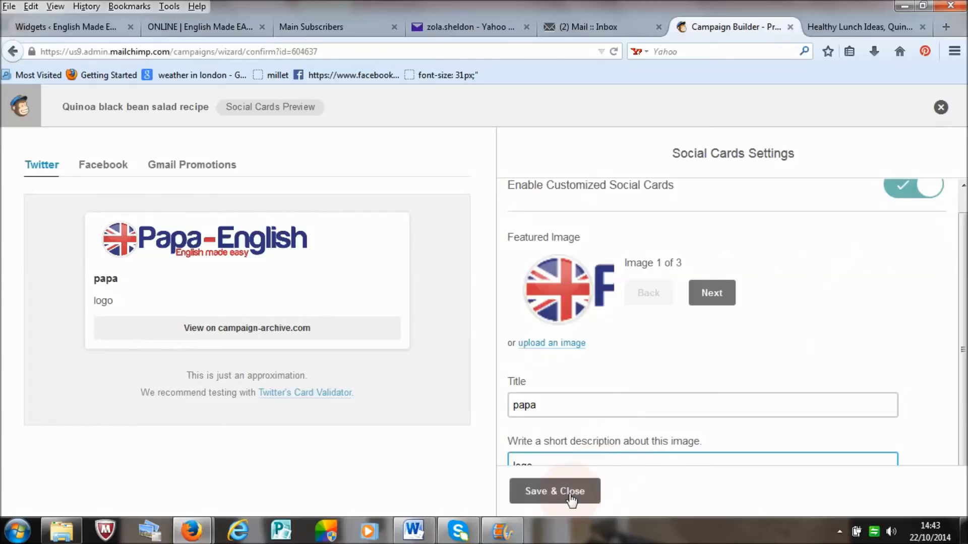
click(554, 491)
Step: Review the campaign's confirmation checklist, and check the email's desktop and mobile layouts in Preview Mode
drag(963, 349, 963, 390)
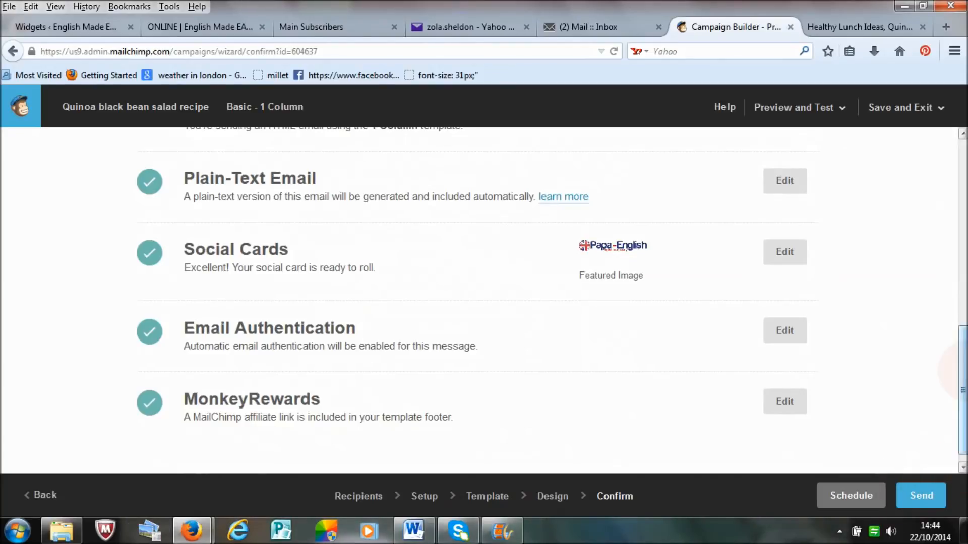
drag(965, 371, 965, 142)
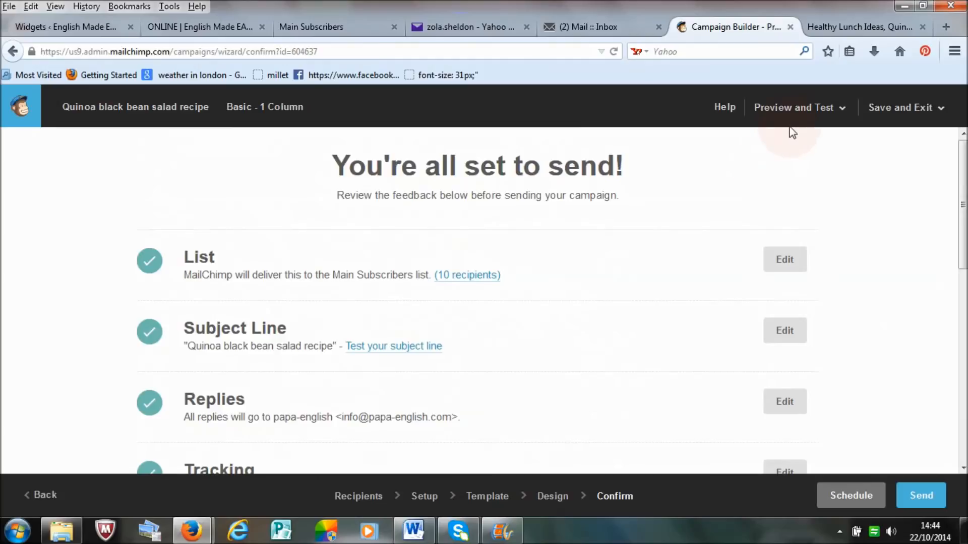
click(839, 115)
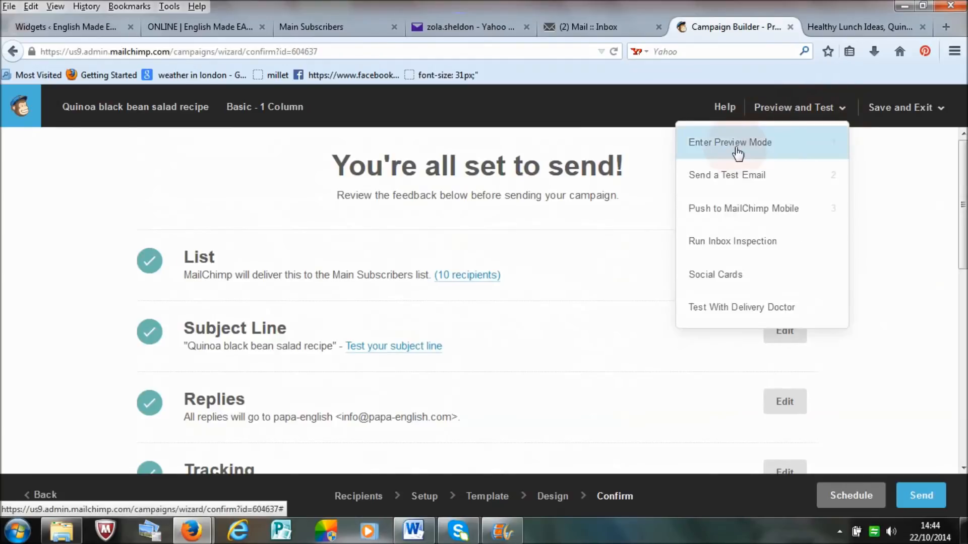
click(790, 146)
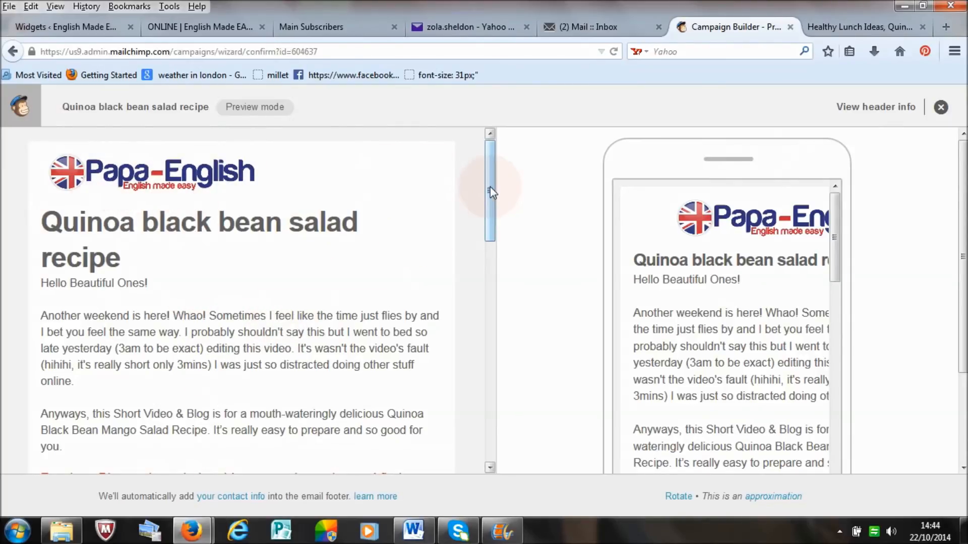
mouse_move(491, 154)
mouse_down()
mouse_move(488, 416)
mouse_move(493, 151)
mouse_up()
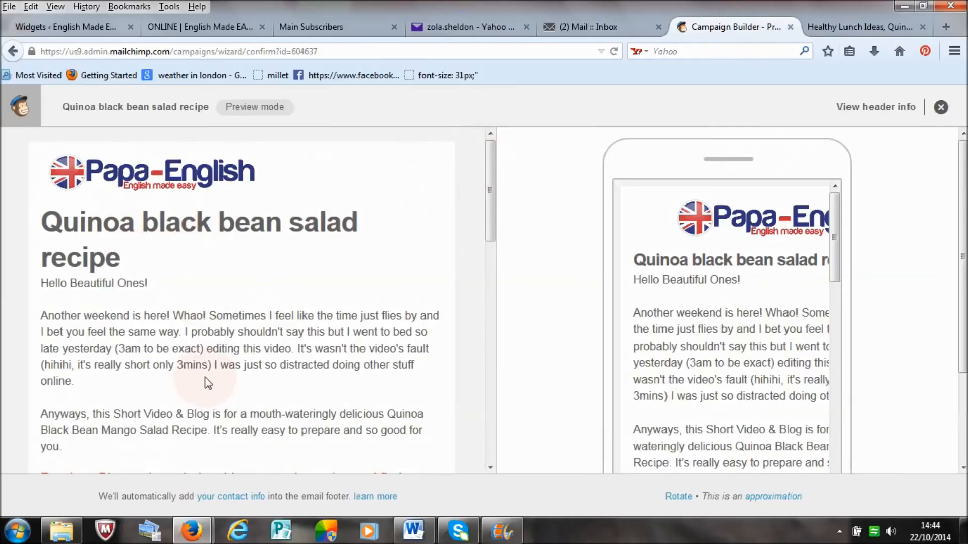
mouse_move(834, 245)
mouse_down()
mouse_move(833, 443)
mouse_move(835, 233)
mouse_up()
drag(490, 203, 493, 332)
drag(491, 348, 506, 194)
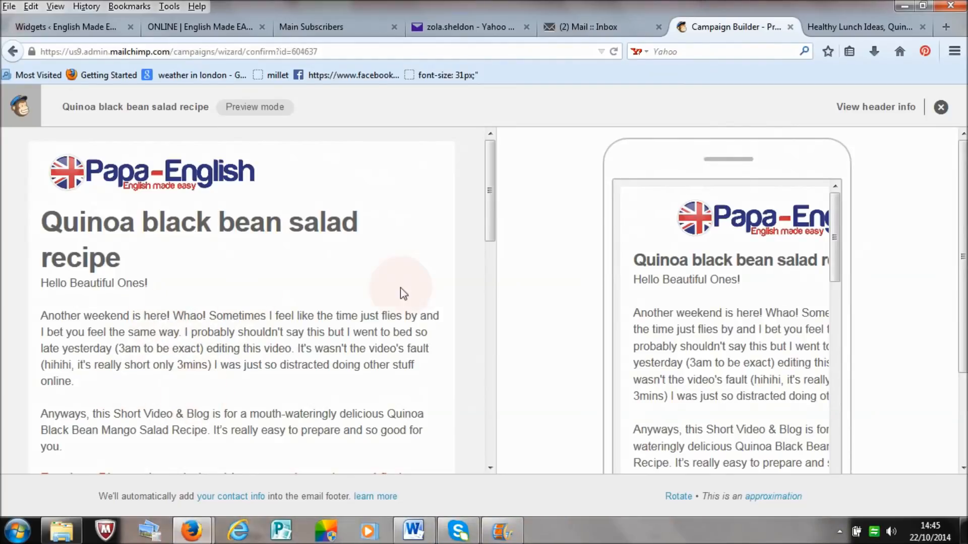
click(941, 107)
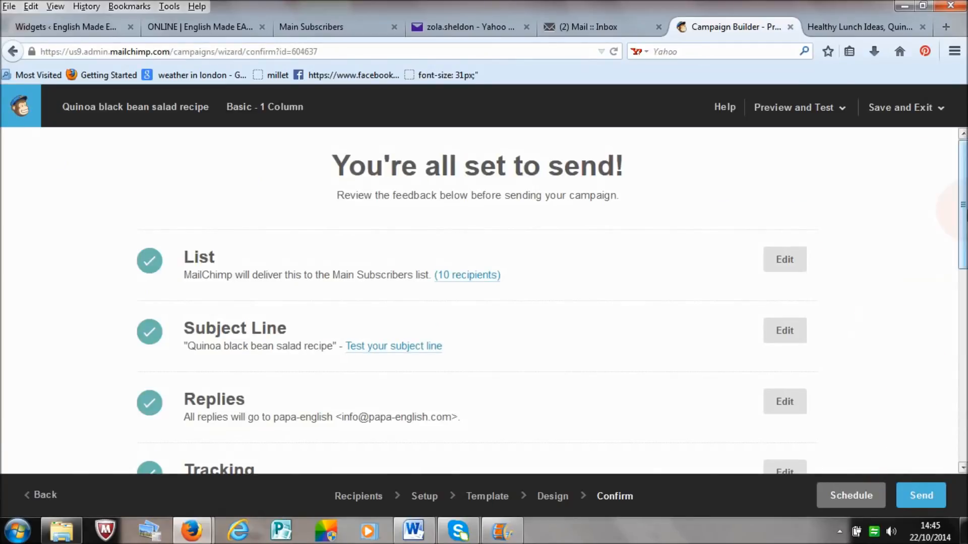
Step: Send a test email of the campaign to the tester's own Yahoo email address
click(819, 112)
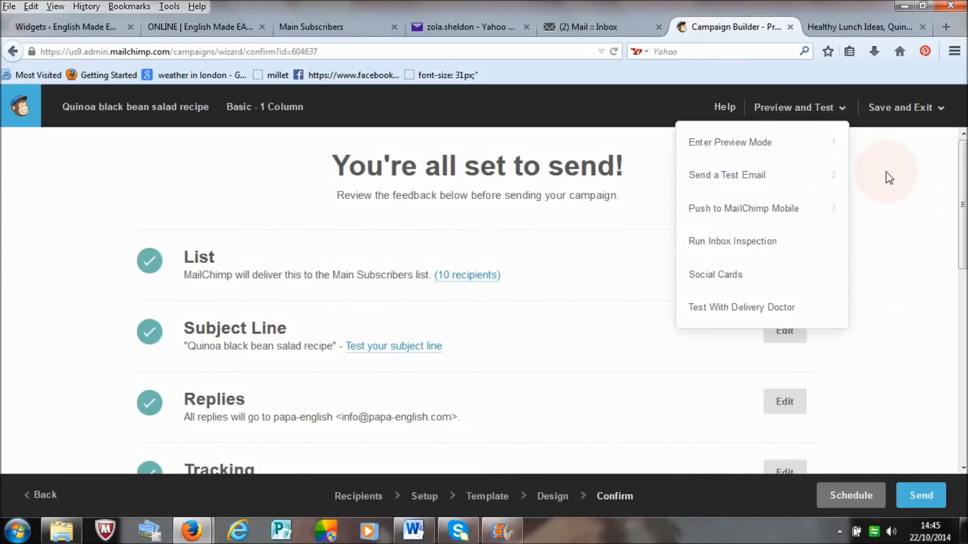
click(790, 181)
click(359, 282)
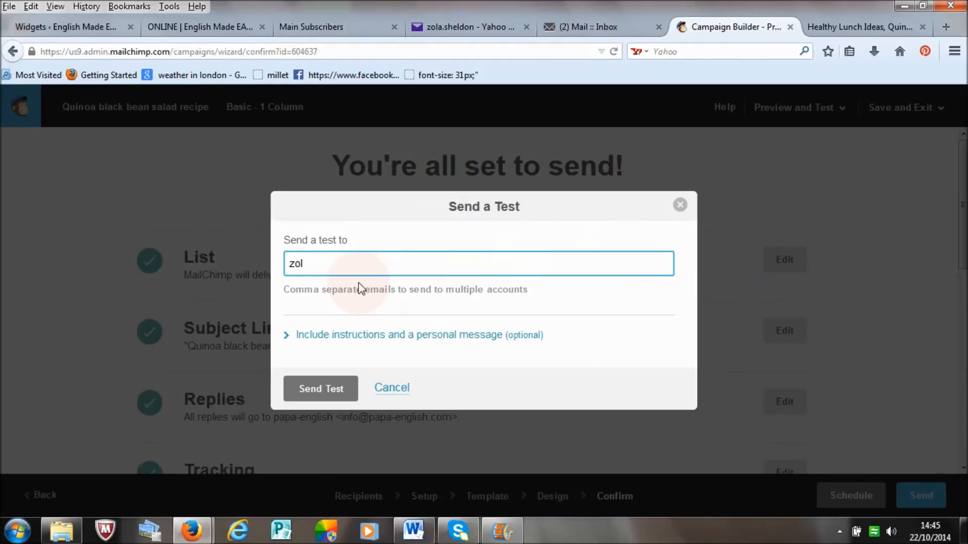
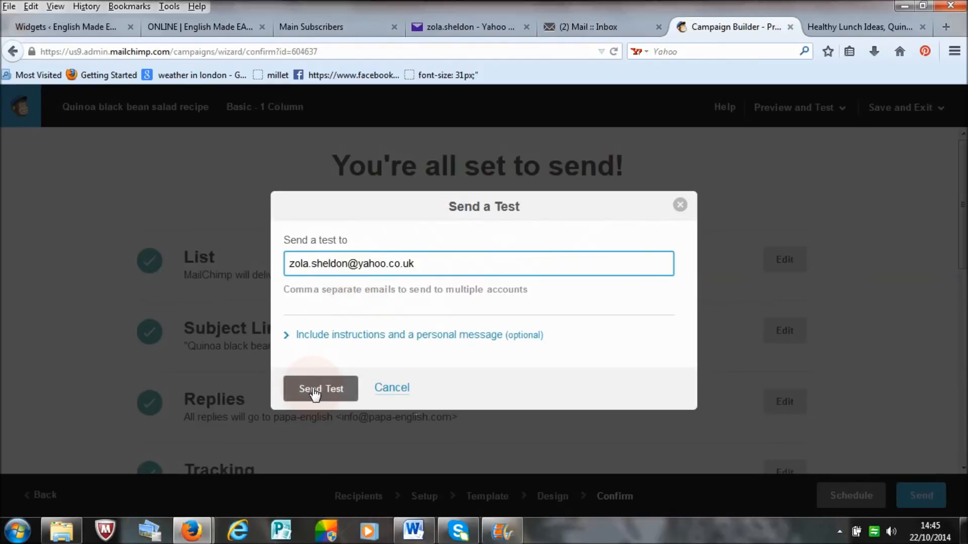
click(316, 391)
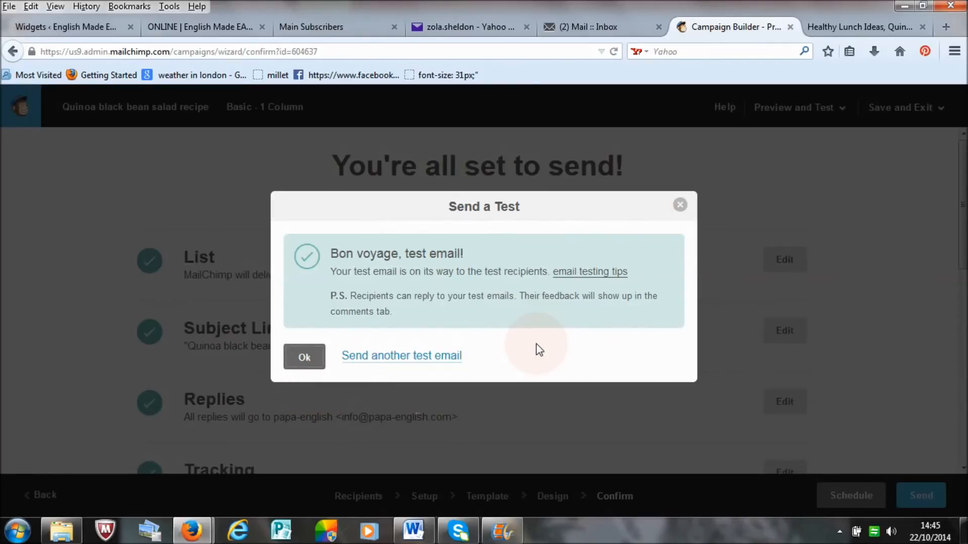
Step: Switch to Yahoo Mail, refresh the inbox and open the message "[Test] Quinoa black bean salad recipe"
click(463, 27)
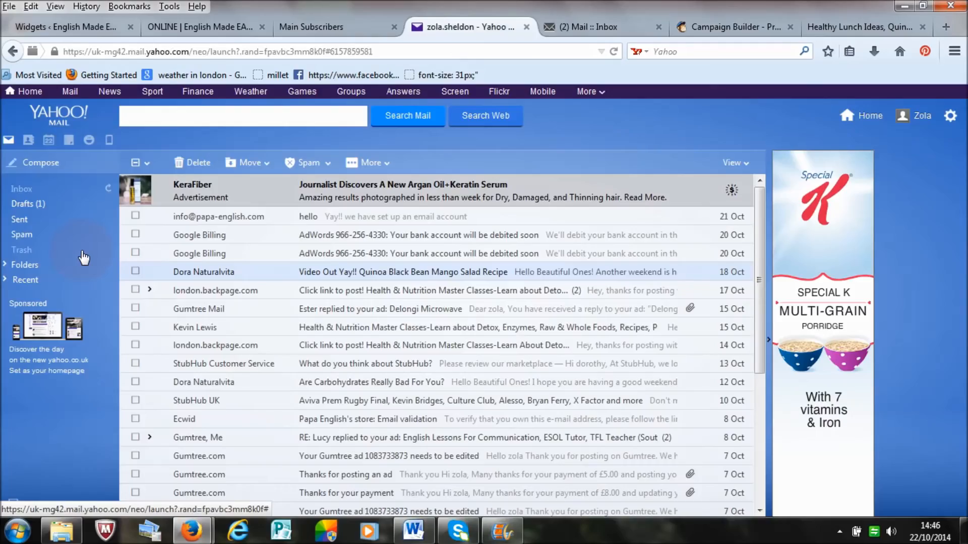
click(110, 189)
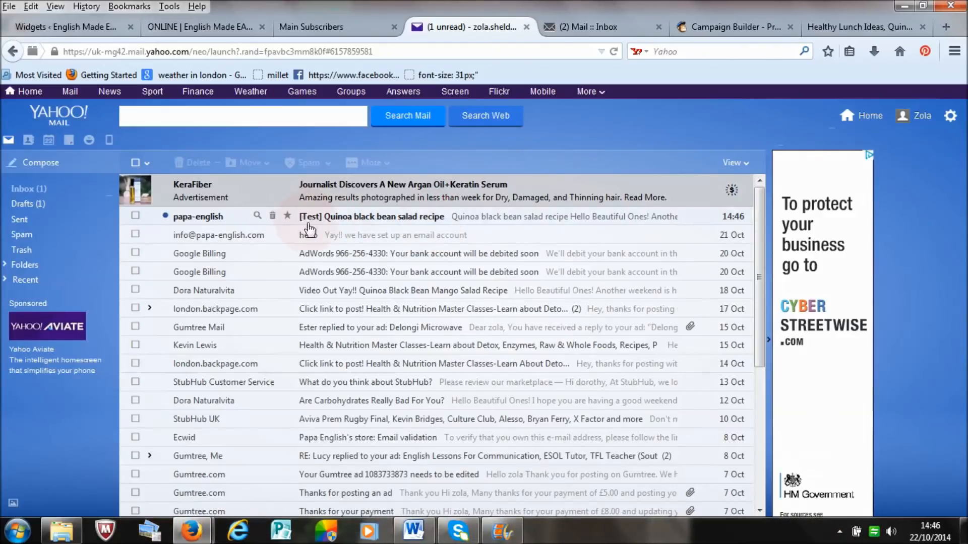
click(354, 222)
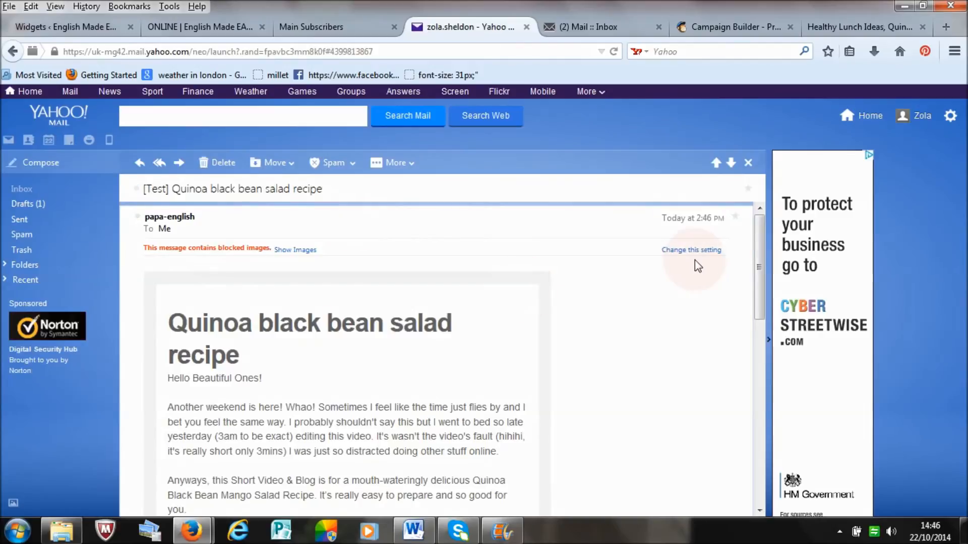
Step: Read through the test email and show its blocked images to check the logo and pictures
drag(757, 250, 757, 223)
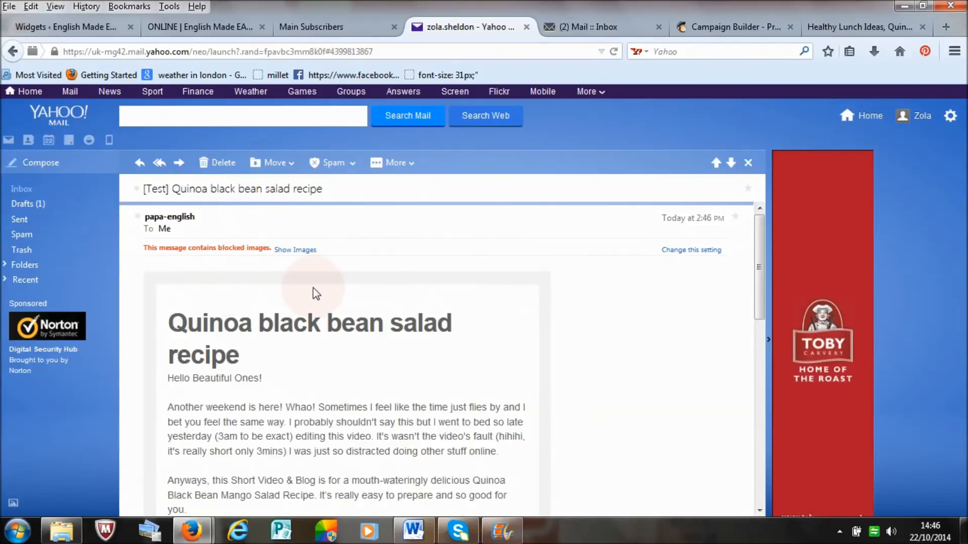
scroll(754, 291, down, 1)
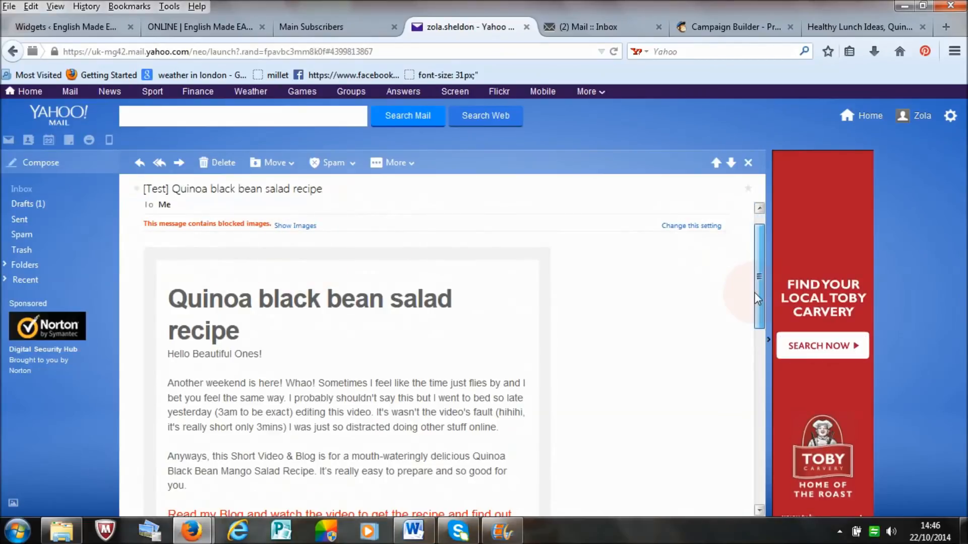
drag(755, 295, 755, 354)
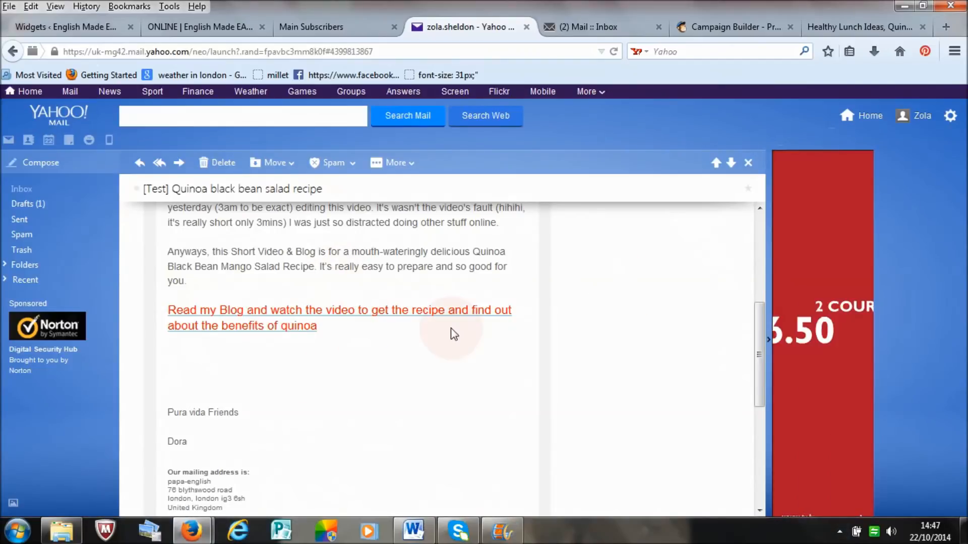
drag(758, 343, 761, 230)
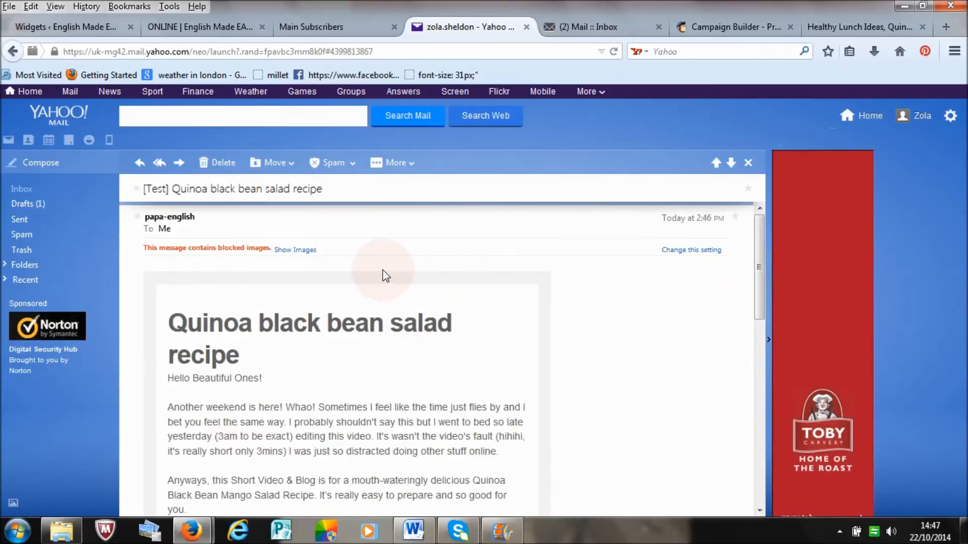
click(298, 250)
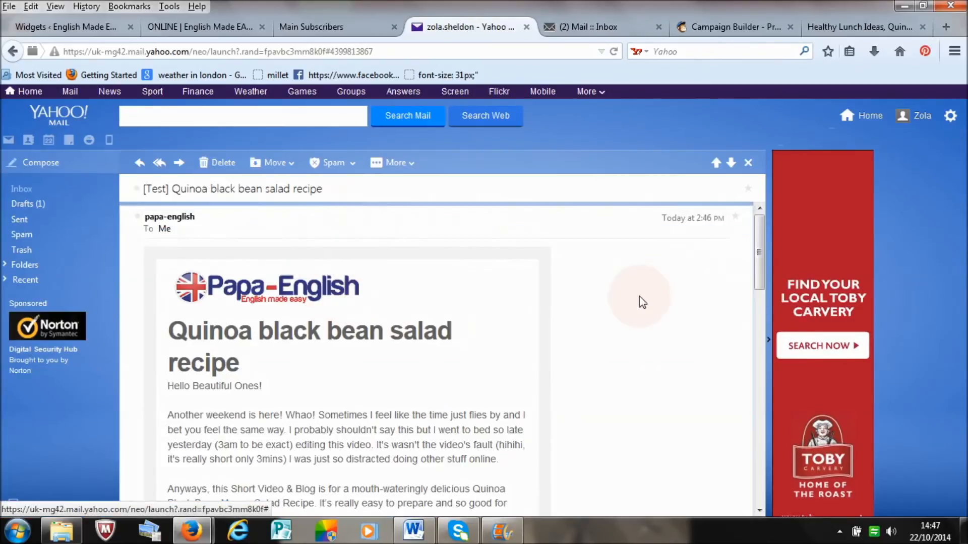
drag(760, 261, 770, 342)
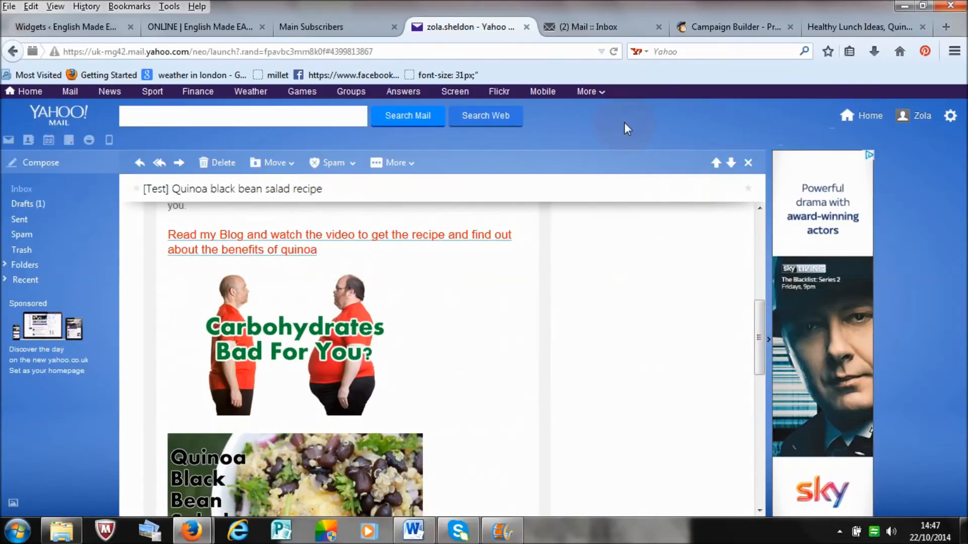
Step: Close the unneeded browser tabs, and check the test email's "Read my Blog" link by viewing and closing the page it opens
click(659, 26)
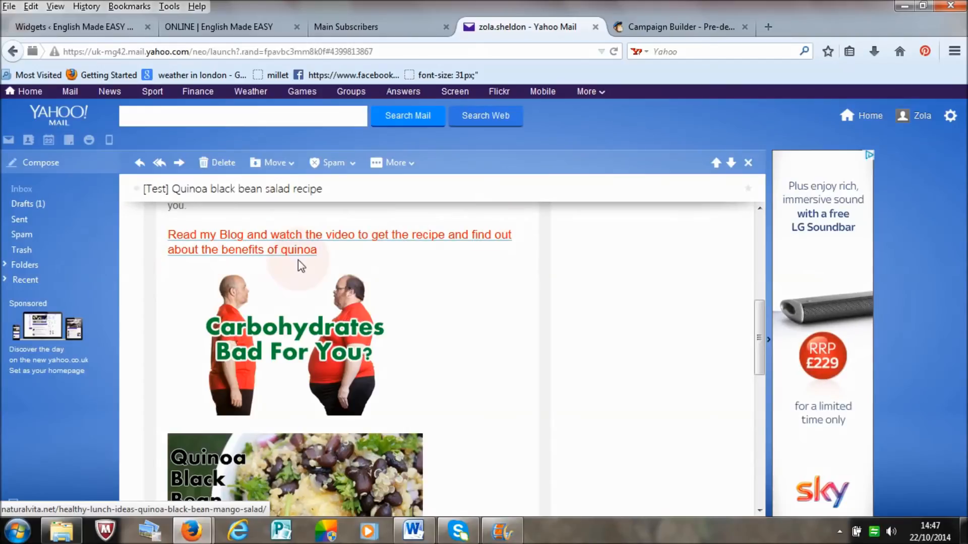
click(272, 250)
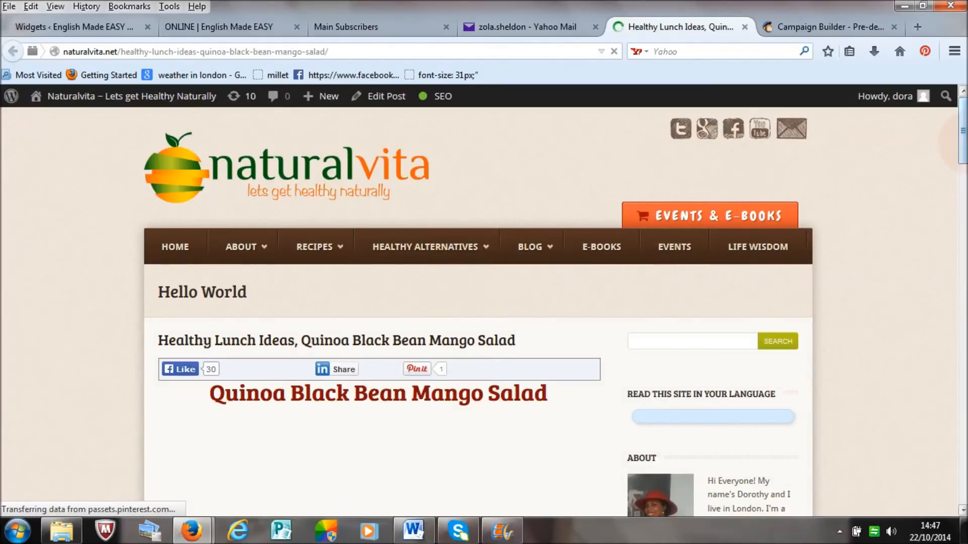
scroll(961, 176, down, 3)
scroll(961, 176, down, 15)
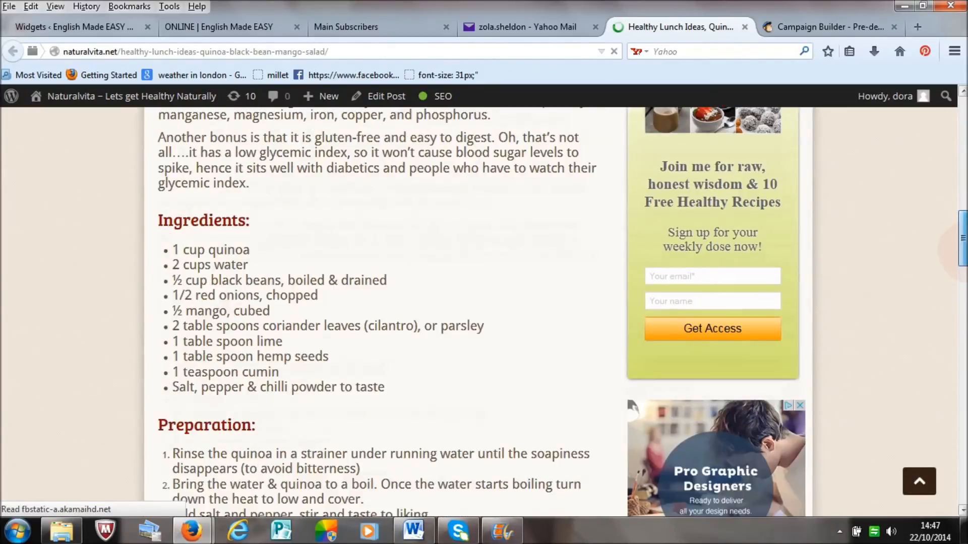
drag(965, 317, 963, 126)
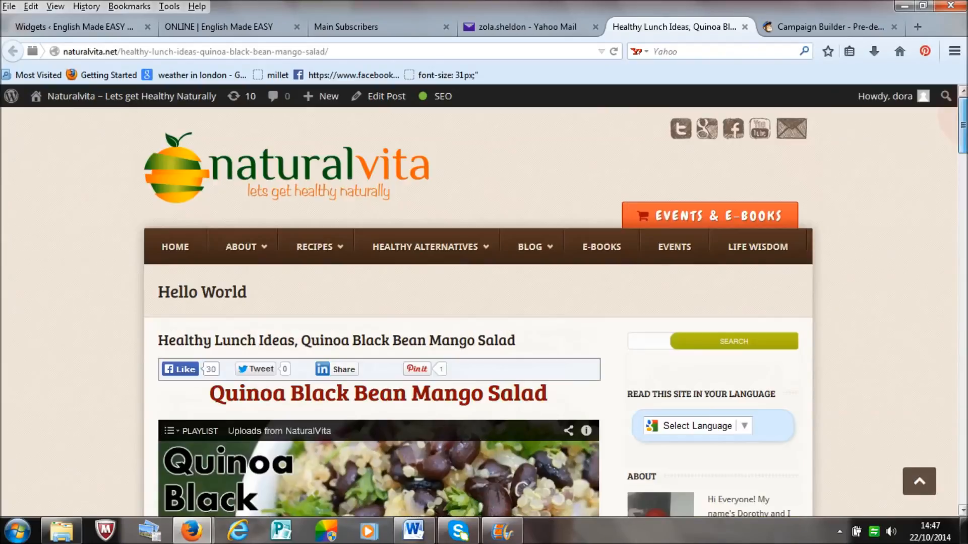
click(745, 27)
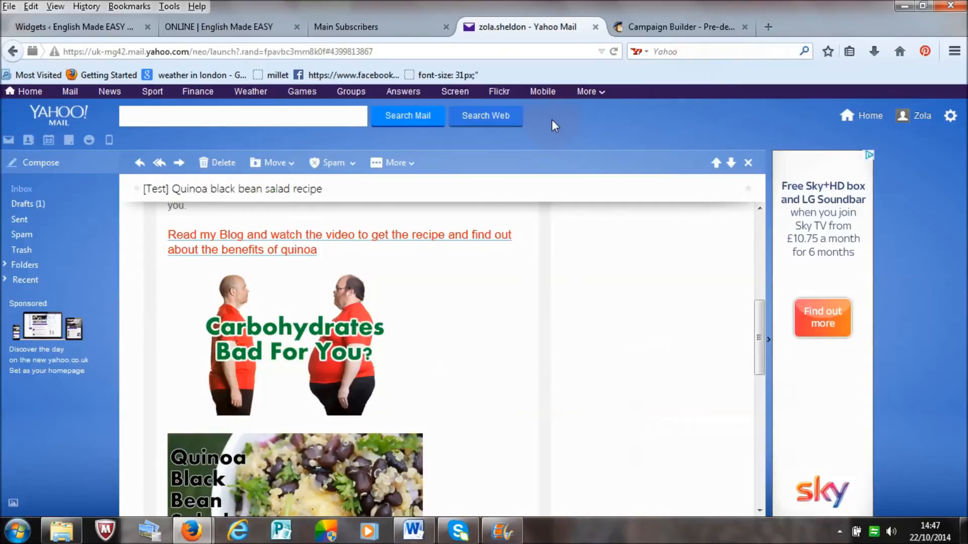
Step: Test the links on the "Carbohydrates Bad For You?" and "Quinoa Black Bean Salad" images in the test email
click(301, 335)
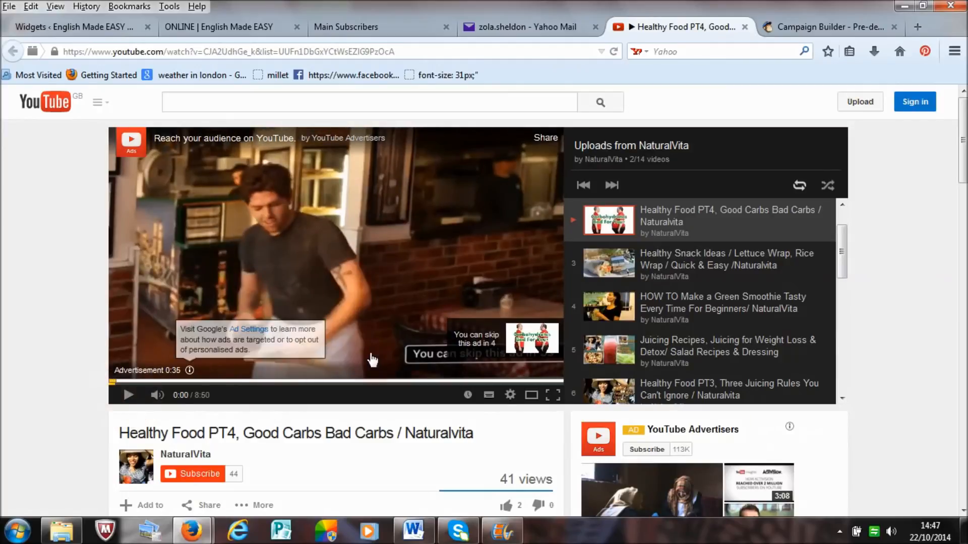
click(745, 28)
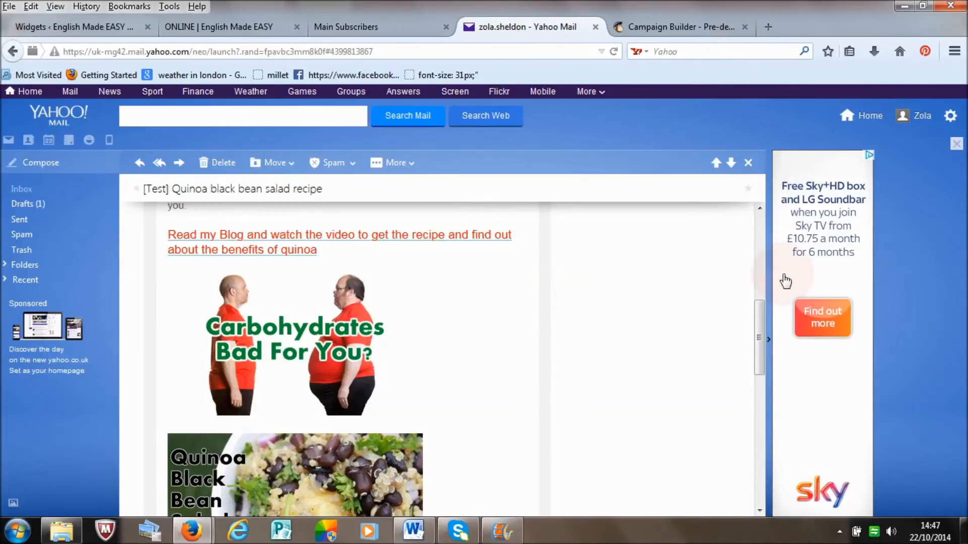
drag(758, 312, 758, 355)
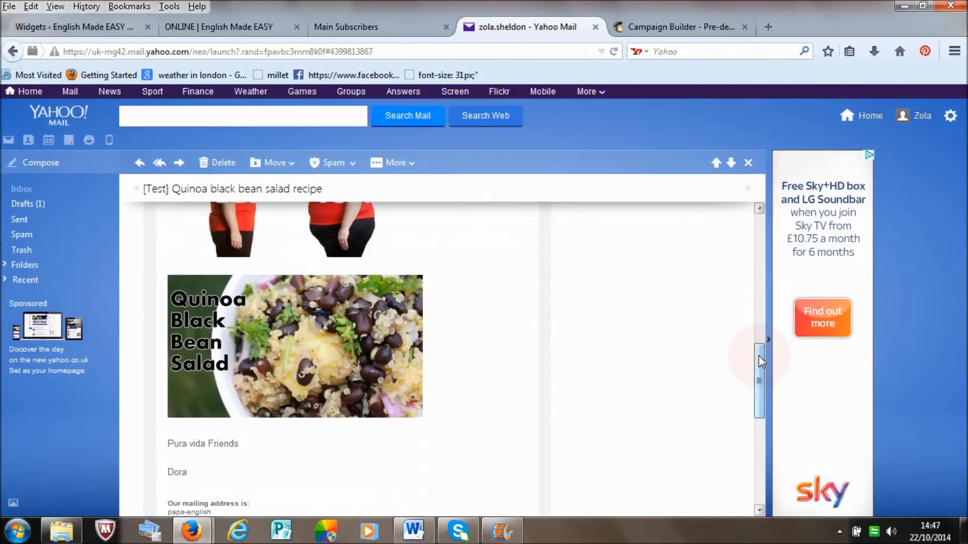
click(298, 359)
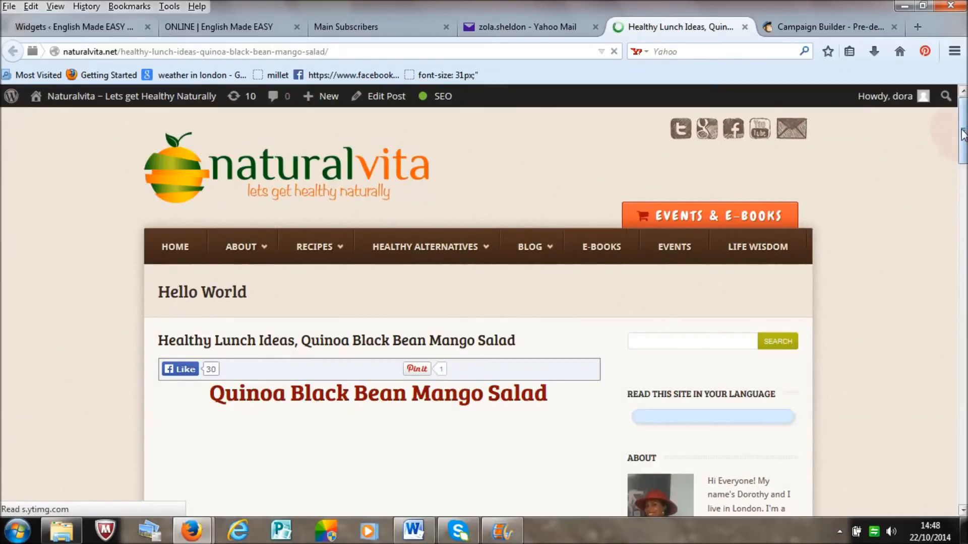
mouse_move(963, 134)
mouse_down()
mouse_move(963, 330)
mouse_move(963, 118)
mouse_up()
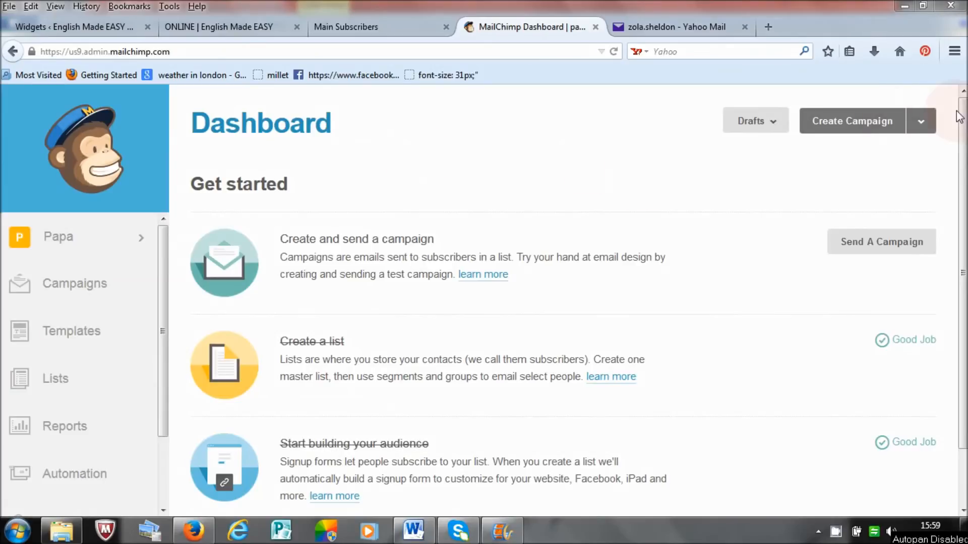
Step: Open the choice of campaign types for a new campaign on the MailChimp dashboard
click(915, 126)
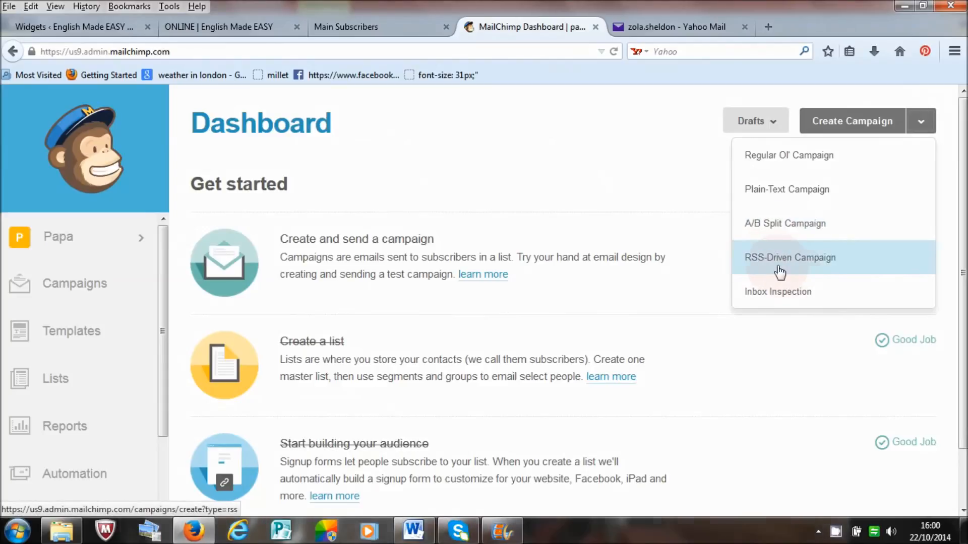
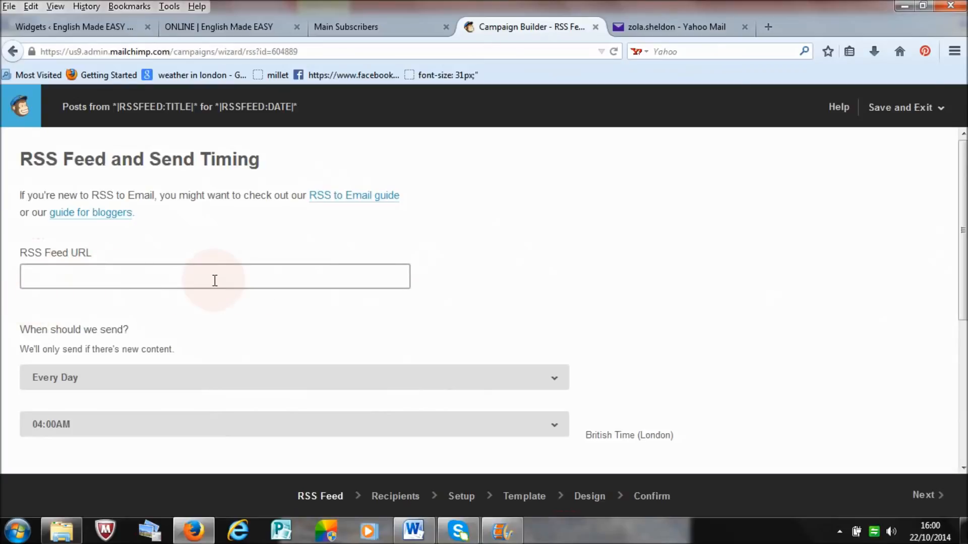
Step: Look over the sending frequency choices, sending days and frequently asked questions on the RSS Feed and Send Timing page
click(552, 381)
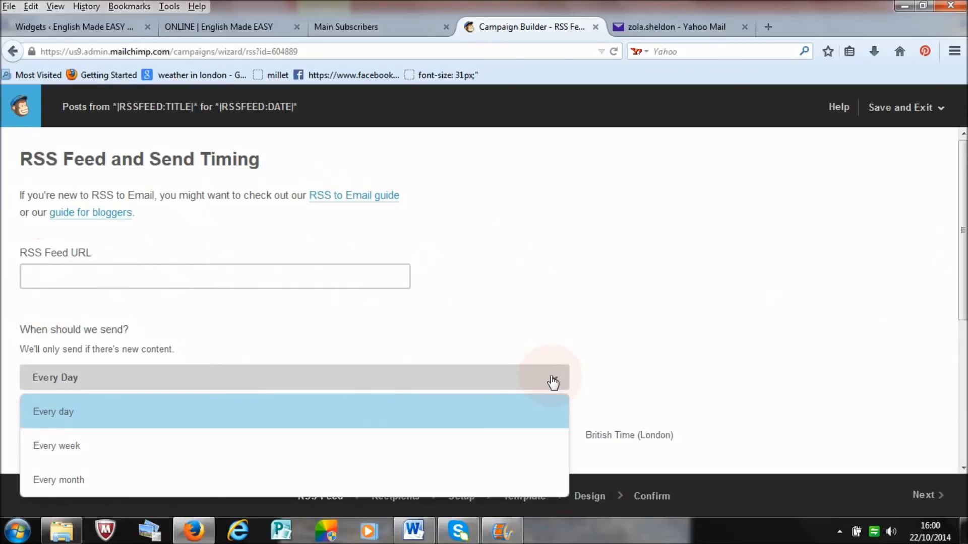
click(552, 382)
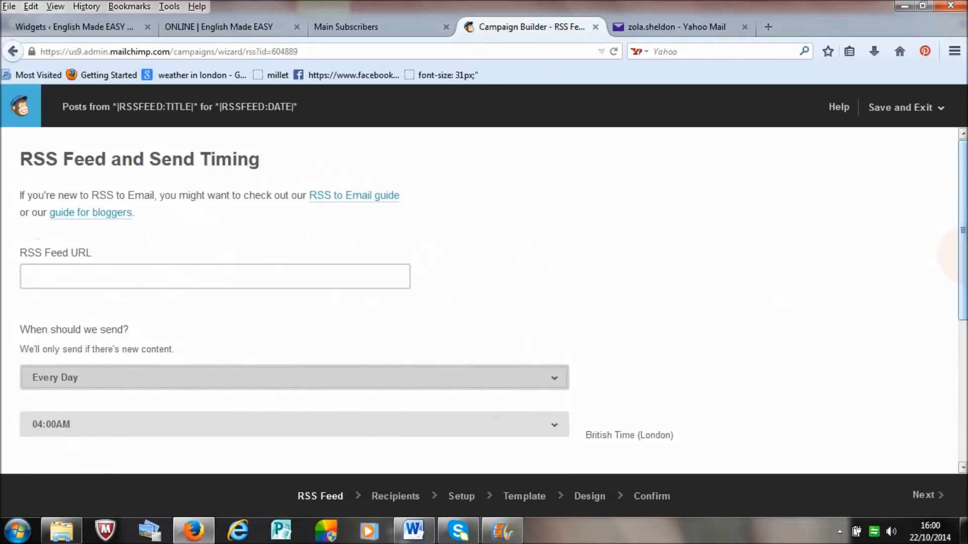
scroll(484, 300, down, 3)
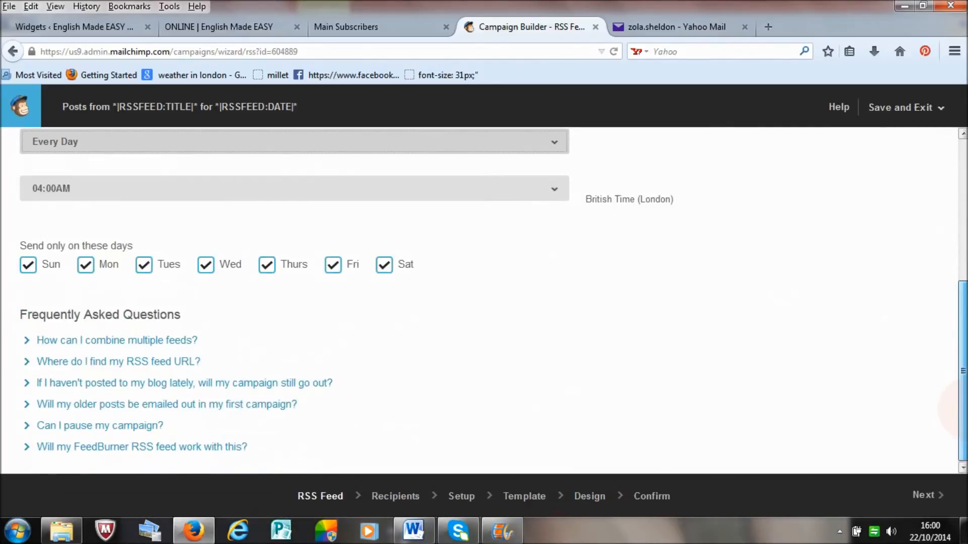
scroll(484, 300, up, 5)
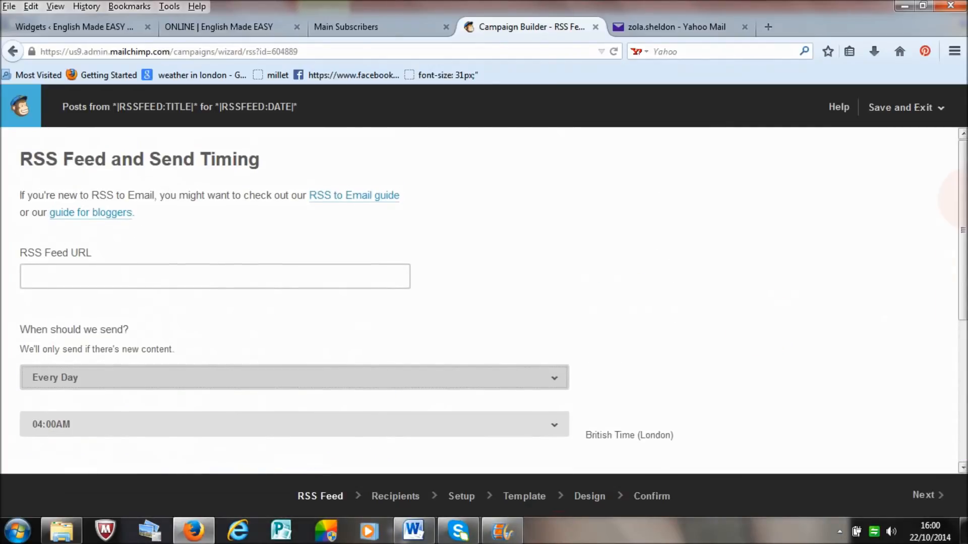
scroll(484, 300, down, 5)
drag(965, 383, 964, 187)
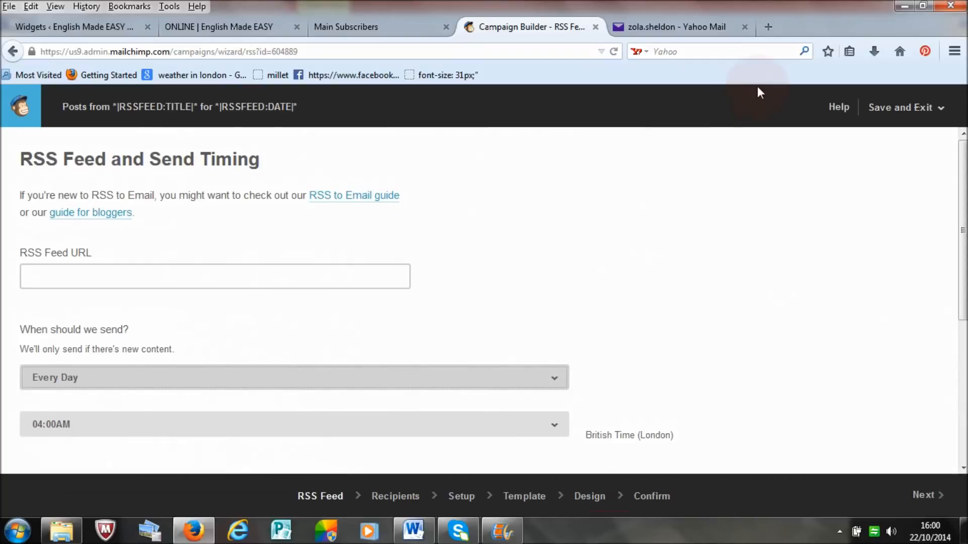
Step: Open the naturalvita.net website in a new browser tab and go to its Blog page
click(776, 28)
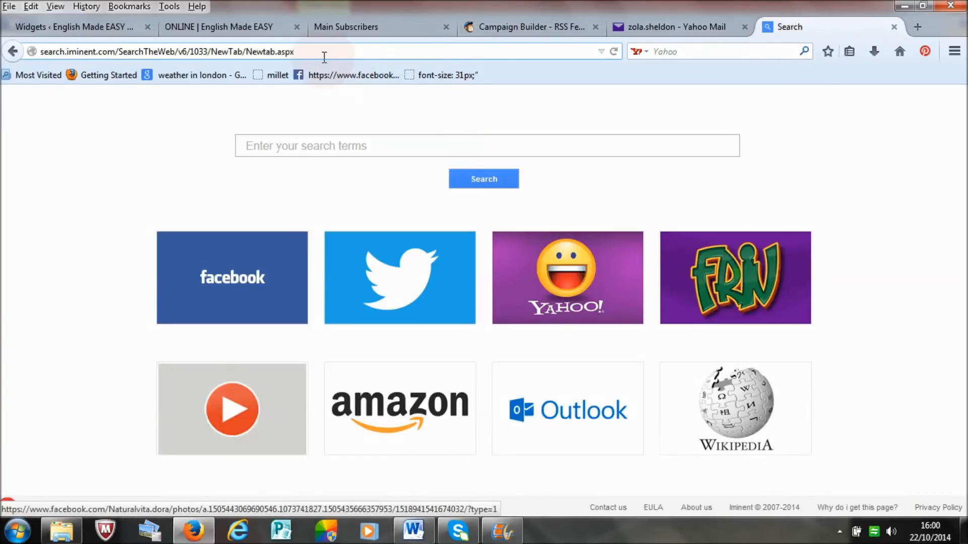
drag(294, 51, 30, 76)
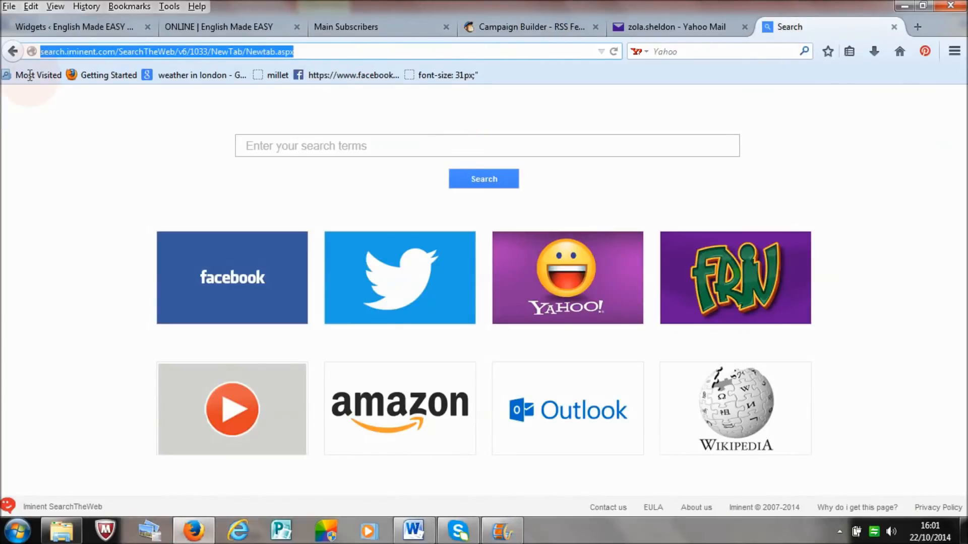
text(naturalvita.net/)
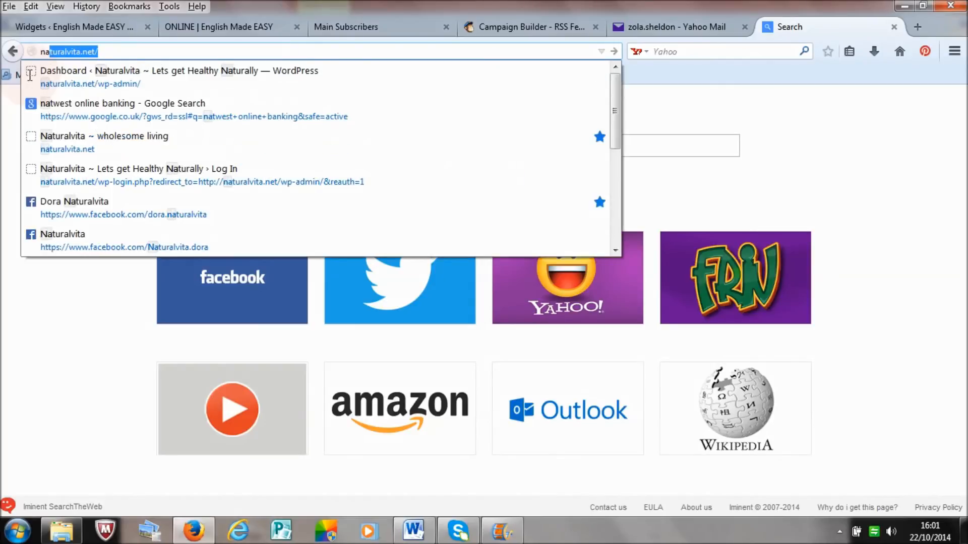
key(Return)
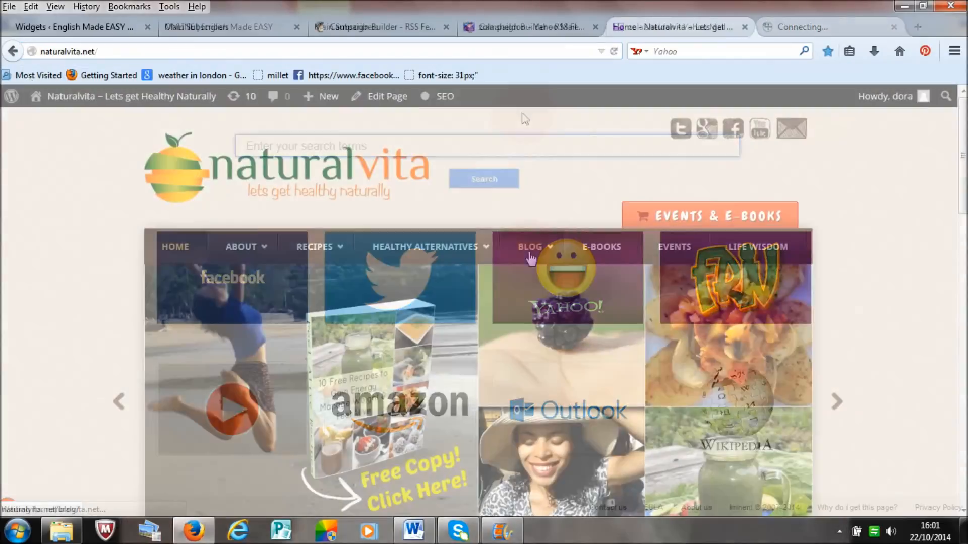
click(530, 249)
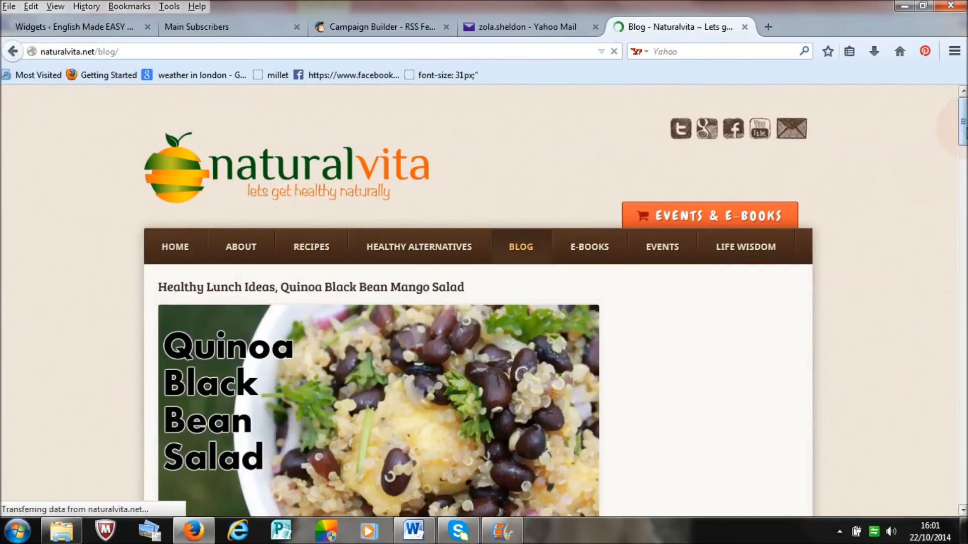
mouse_move(962, 124)
mouse_down()
mouse_move(962, 447)
mouse_move(962, 105)
mouse_up()
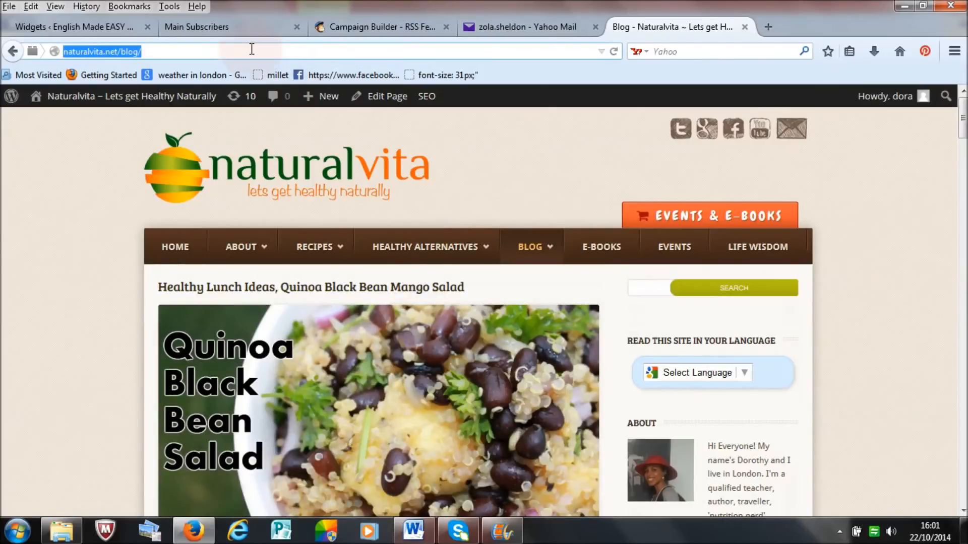
right_click(114, 57)
click(156, 101)
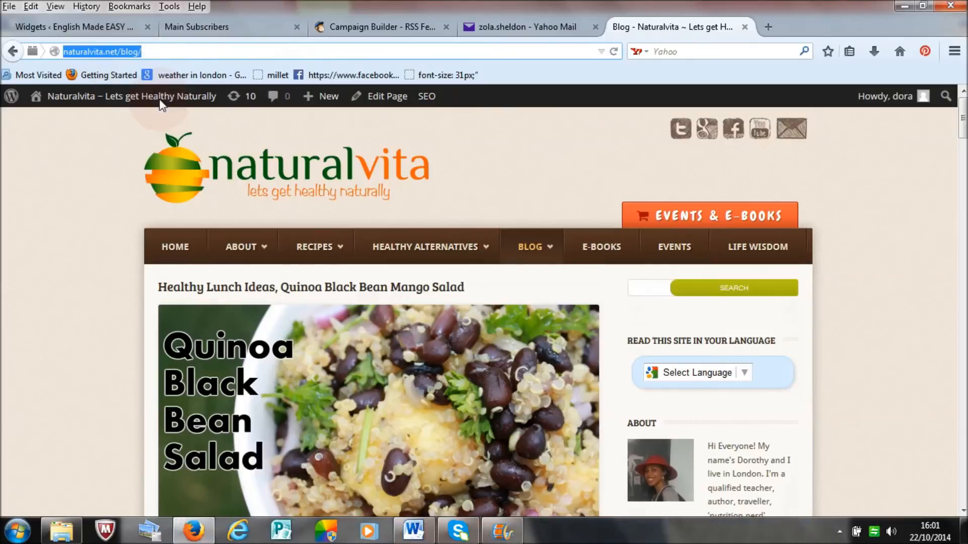
click(375, 27)
click(357, 277)
right_click(276, 278)
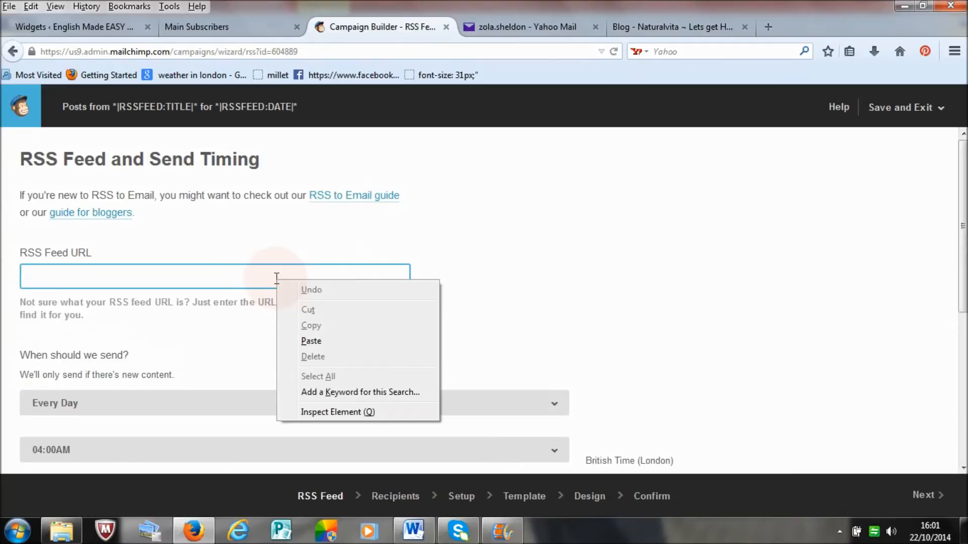
click(294, 345)
click(181, 280)
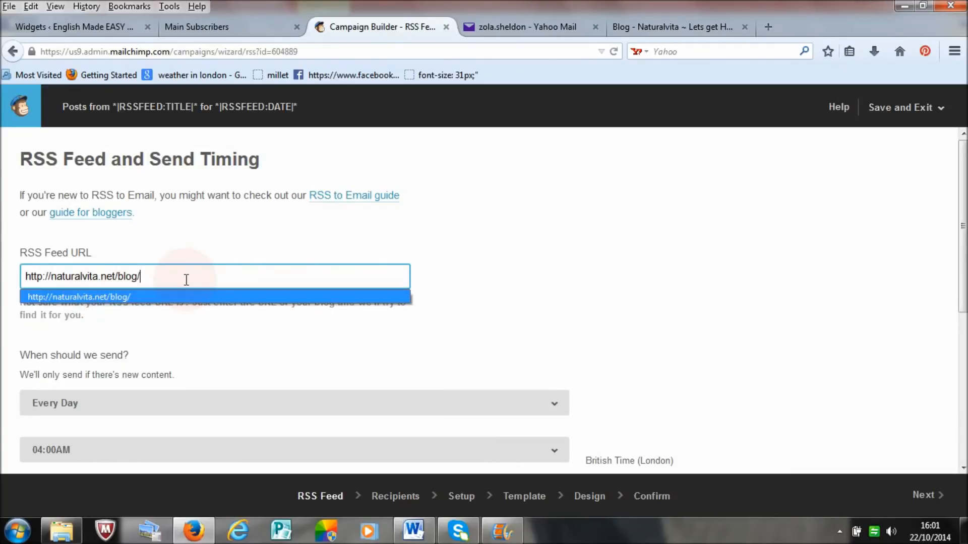
click(197, 297)
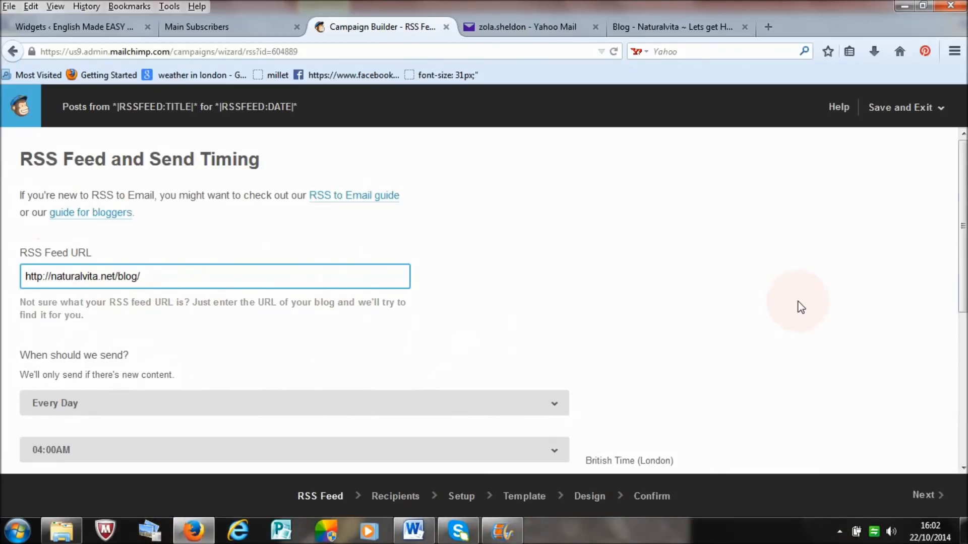
Step: Try a weekly sending schedule for the RSS campaign with Sunday as the sending day
scroll(800, 307, down, 2)
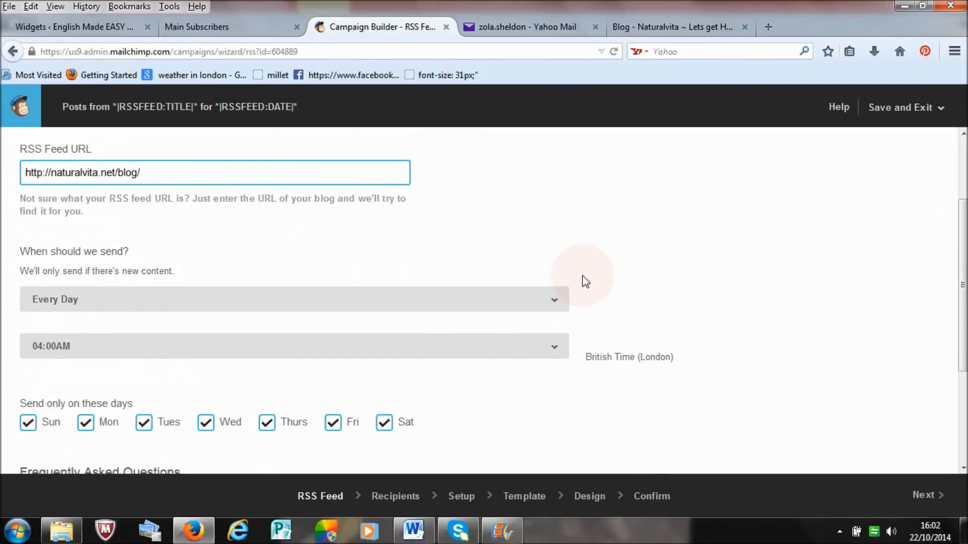
click(557, 304)
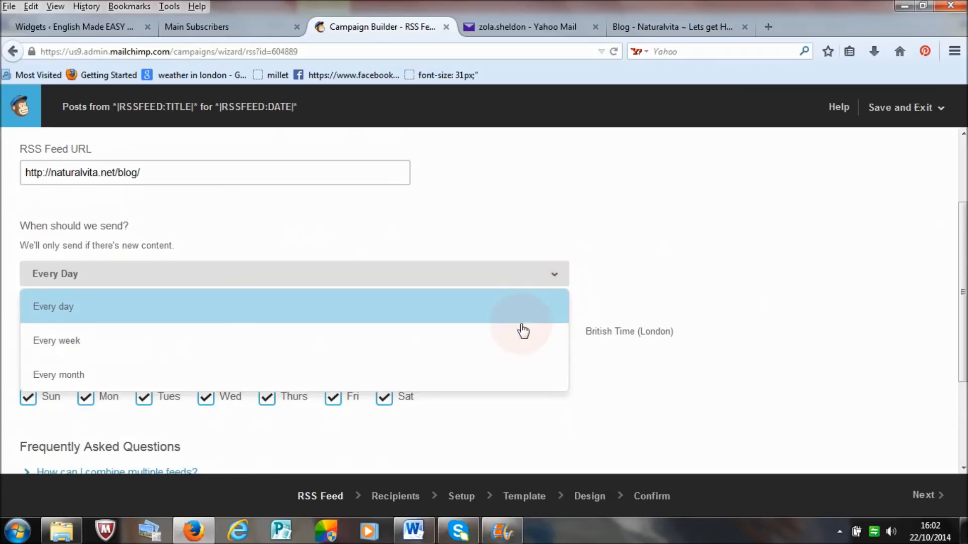
click(500, 344)
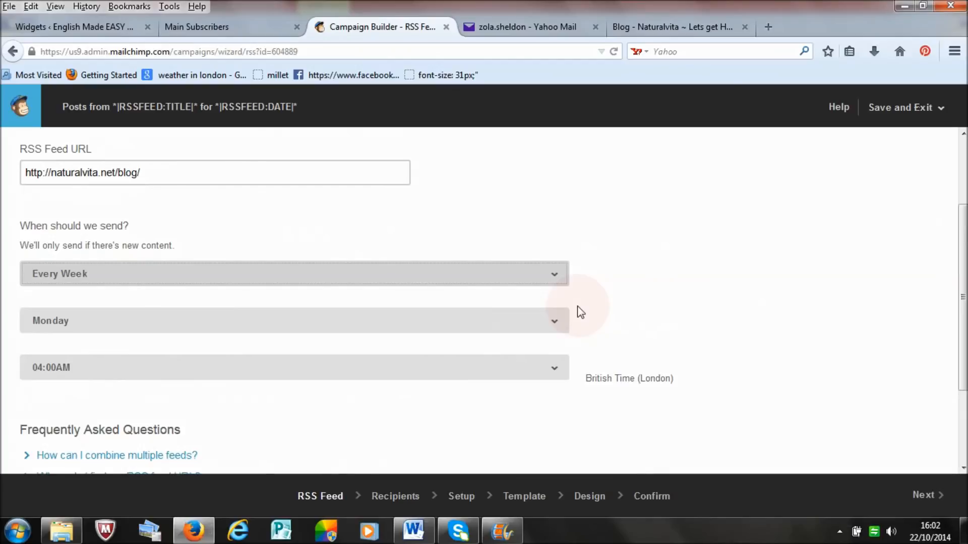
click(555, 278)
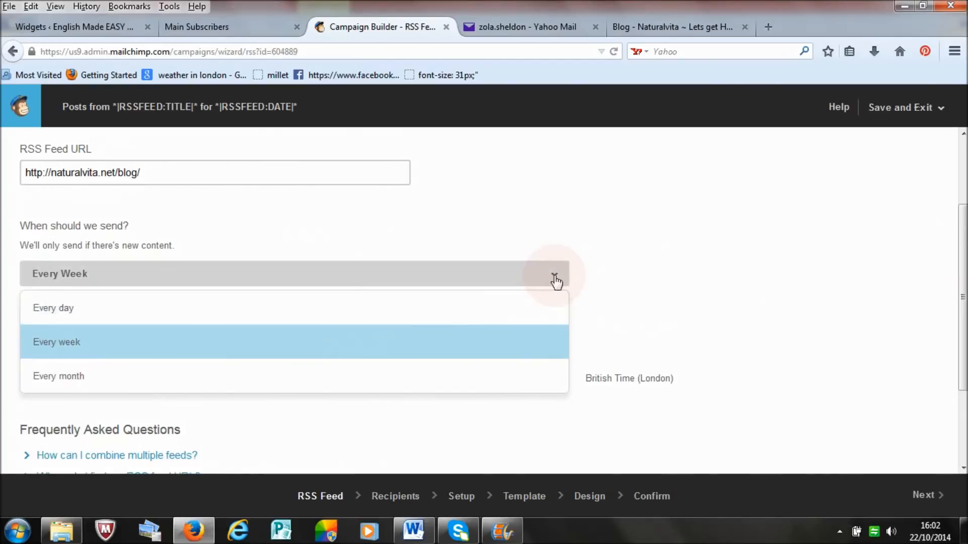
click(530, 339)
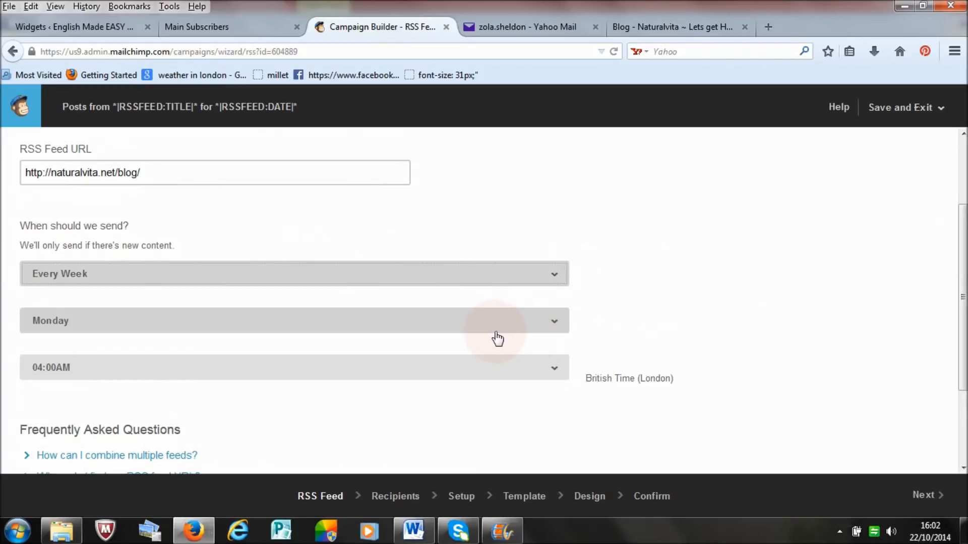
click(556, 321)
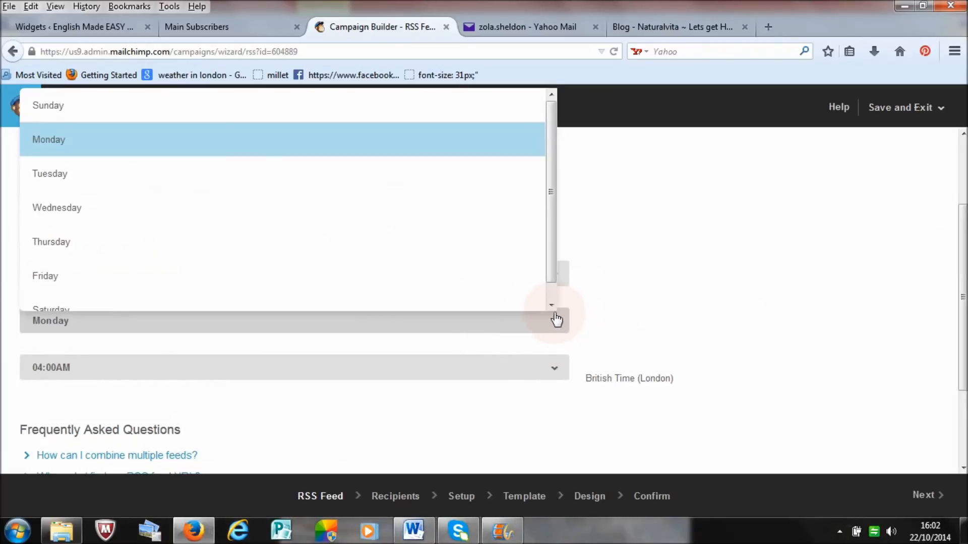
click(457, 112)
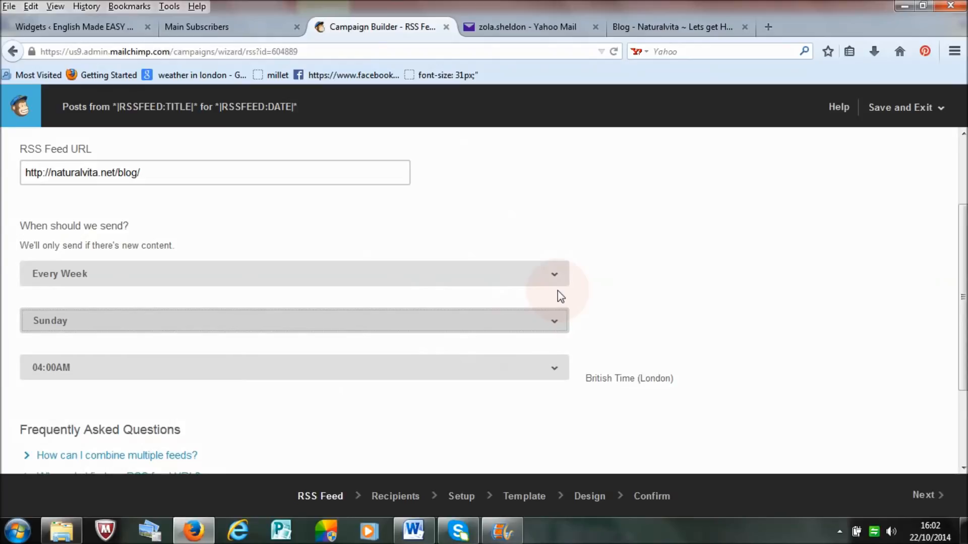
Step: Set the RSS campaign to send every day at 05:00PM
click(557, 275)
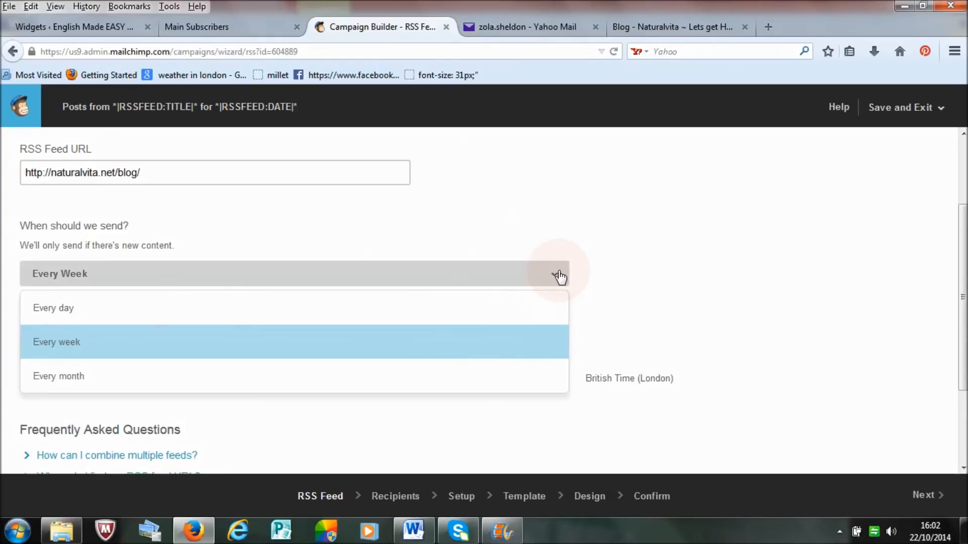
click(549, 313)
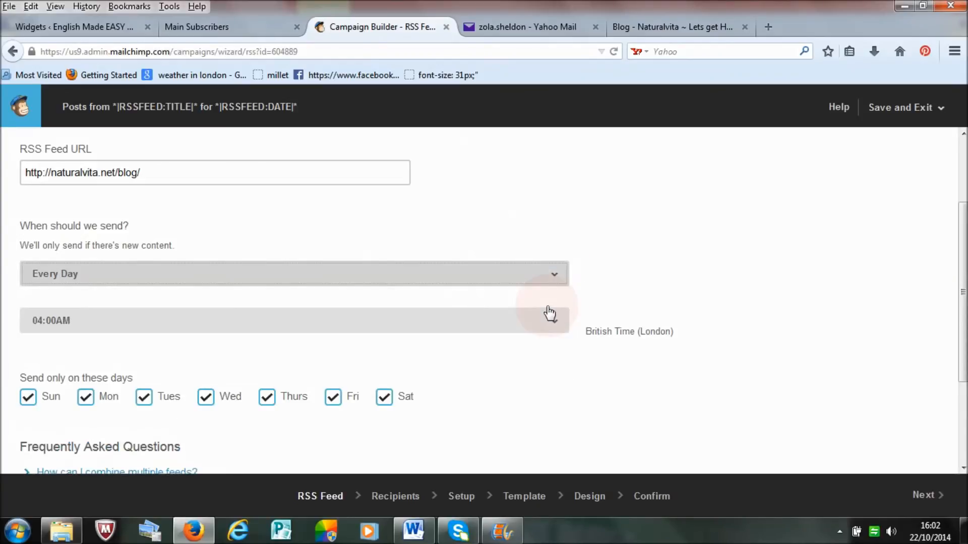
click(559, 324)
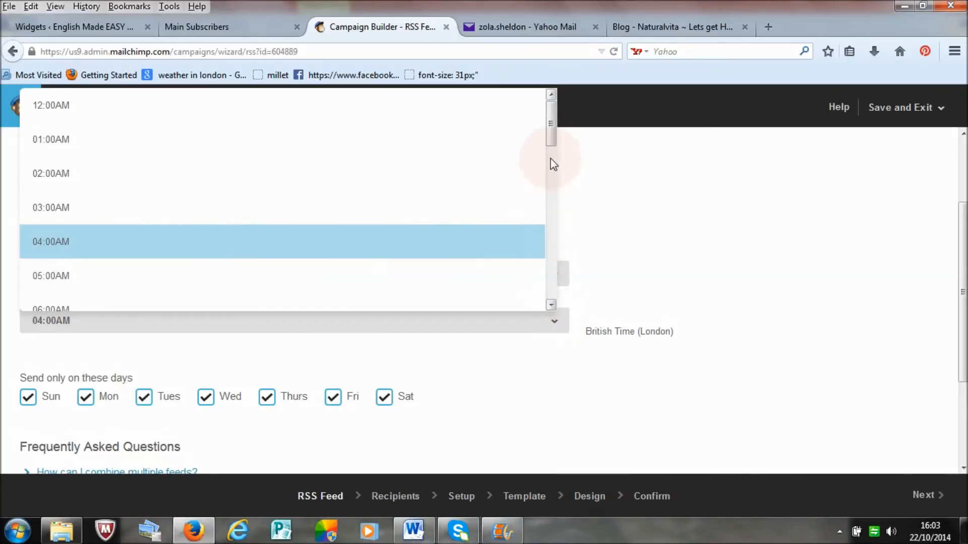
drag(552, 135, 547, 252)
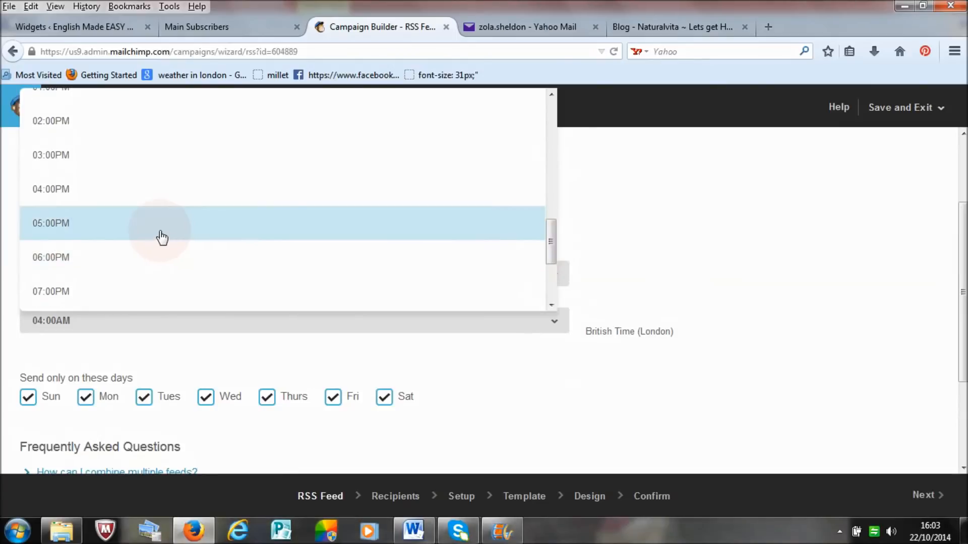
click(162, 235)
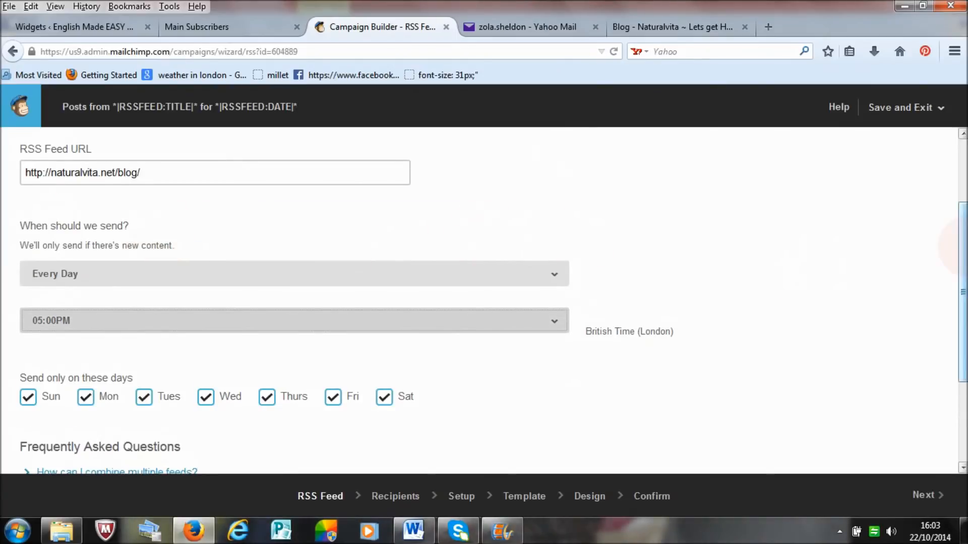
Step: Restrict the sending days to Wednesday by deselecting Sunday, Monday, Tuesday, Thursday, Friday and Saturday
scroll(675, 312, down, 3)
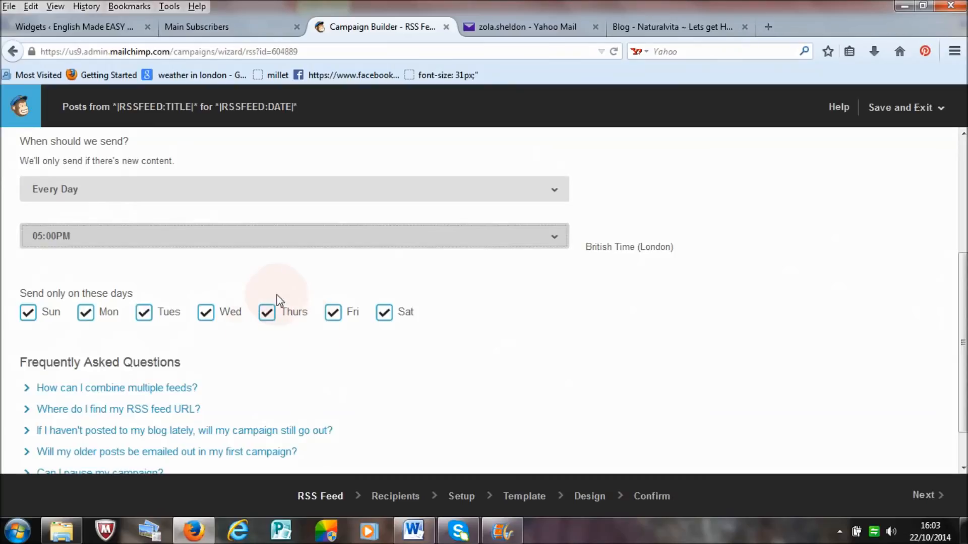
click(270, 317)
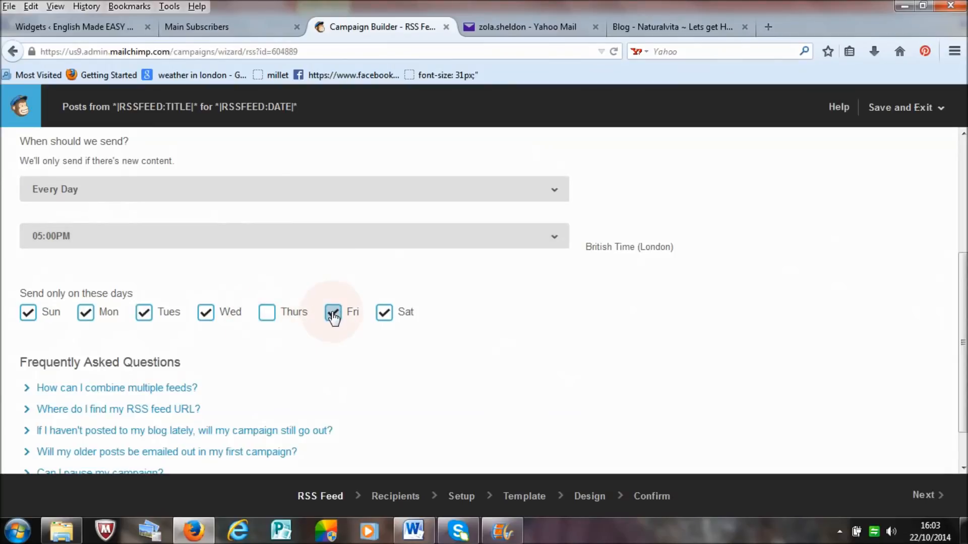
click(385, 315)
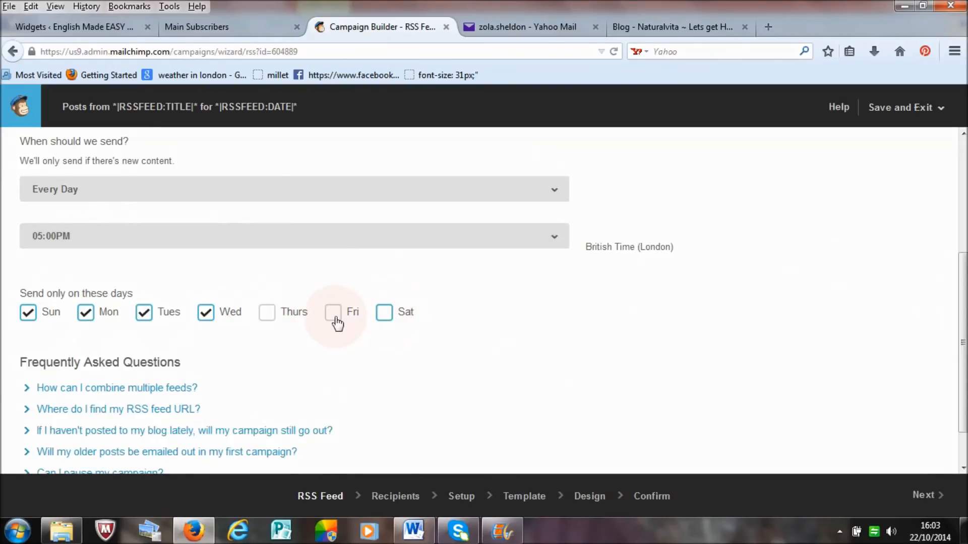
click(143, 313)
click(85, 314)
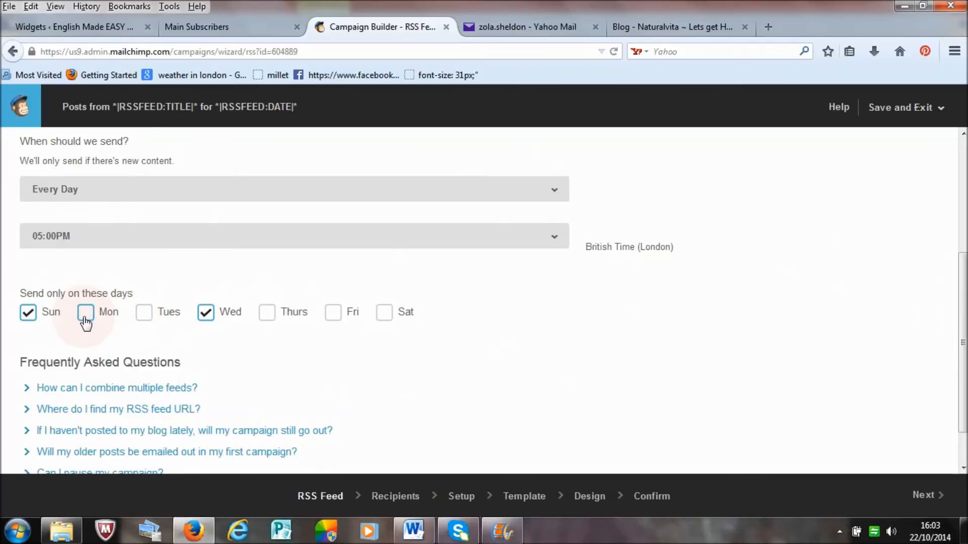
click(29, 314)
click(263, 240)
click(207, 308)
click(197, 281)
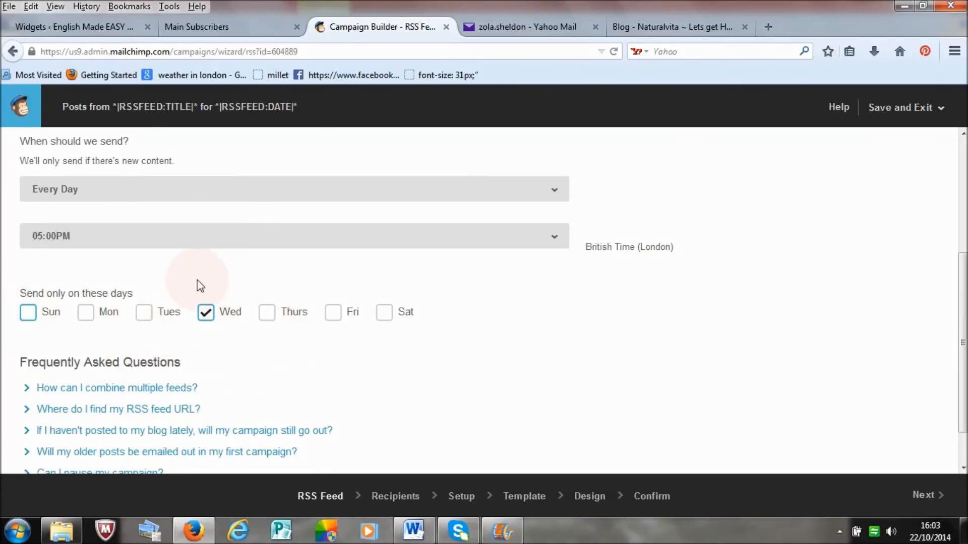
Step: Go to the campaign's Confirm stage and review the feedback on its RSS feed, list, subject line and replies
click(723, 293)
drag(964, 309, 966, 339)
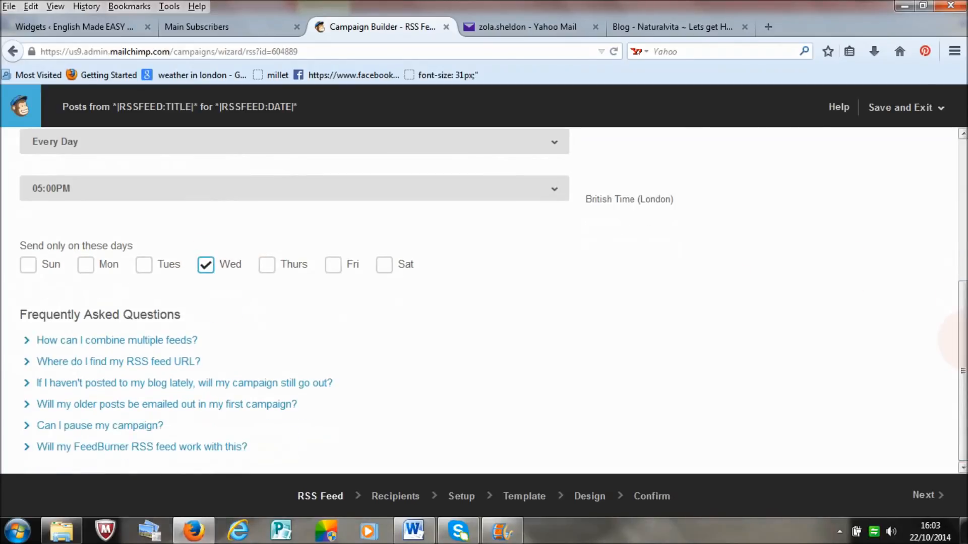
drag(963, 341, 962, 373)
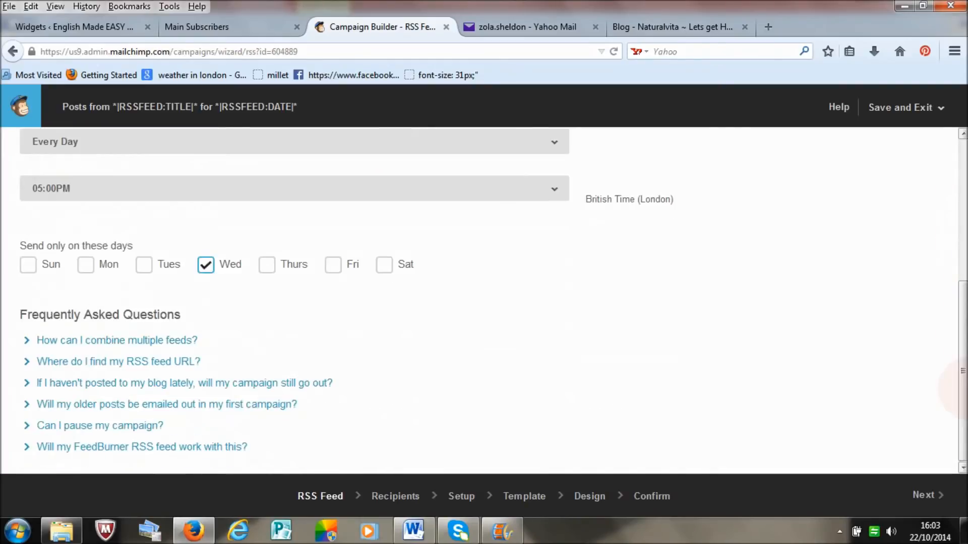
click(650, 496)
click(569, 396)
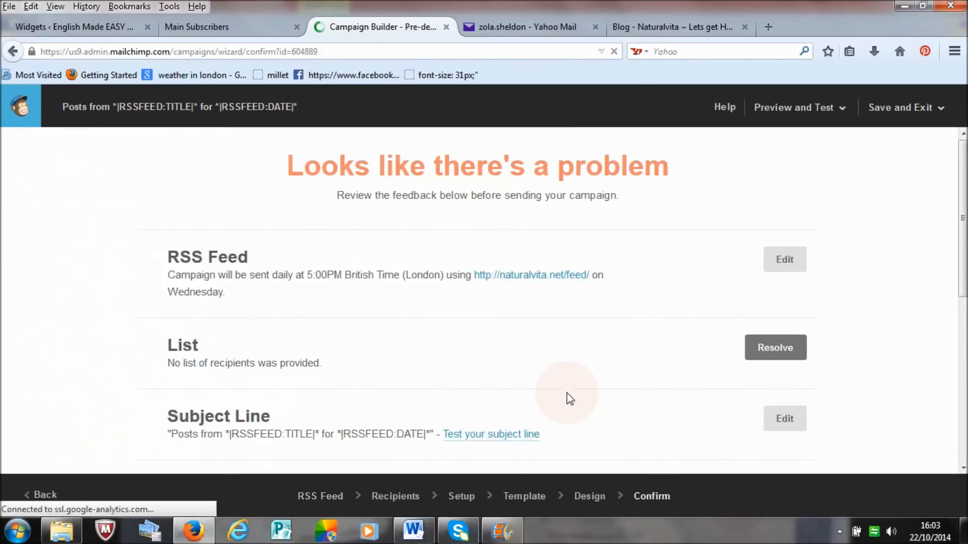
scroll(479, 302, down, 3)
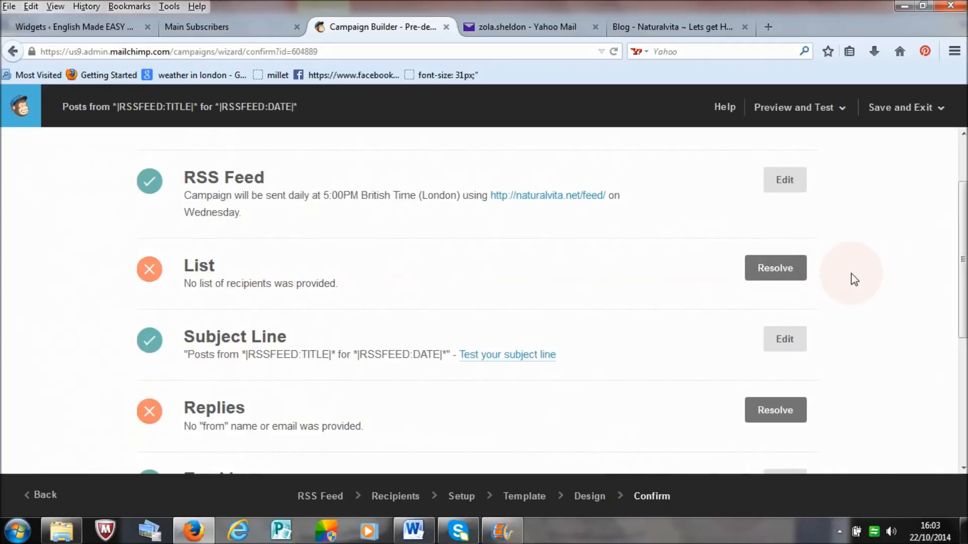
Step: Open the recipient settings for the missing list and examine the saved segment, new segment and pasted-emails options
click(787, 272)
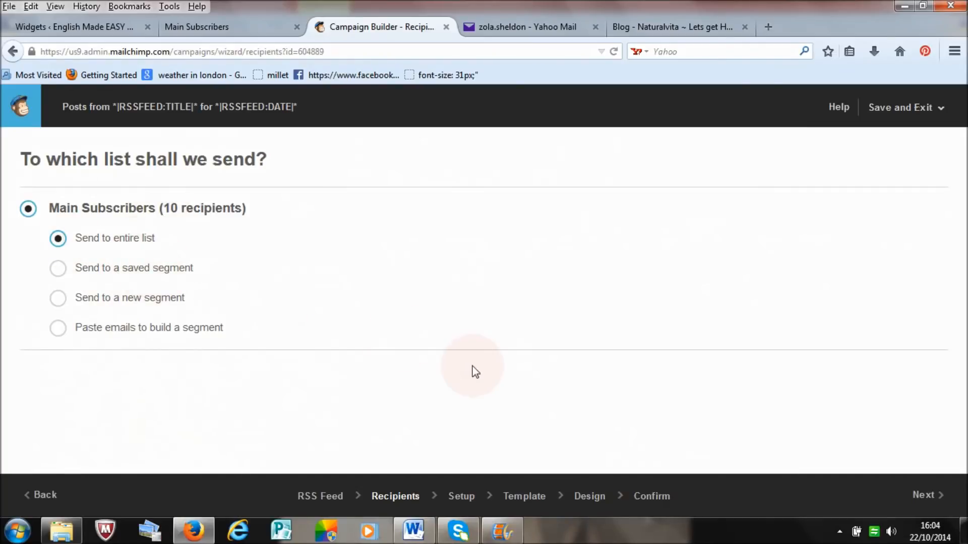
click(58, 269)
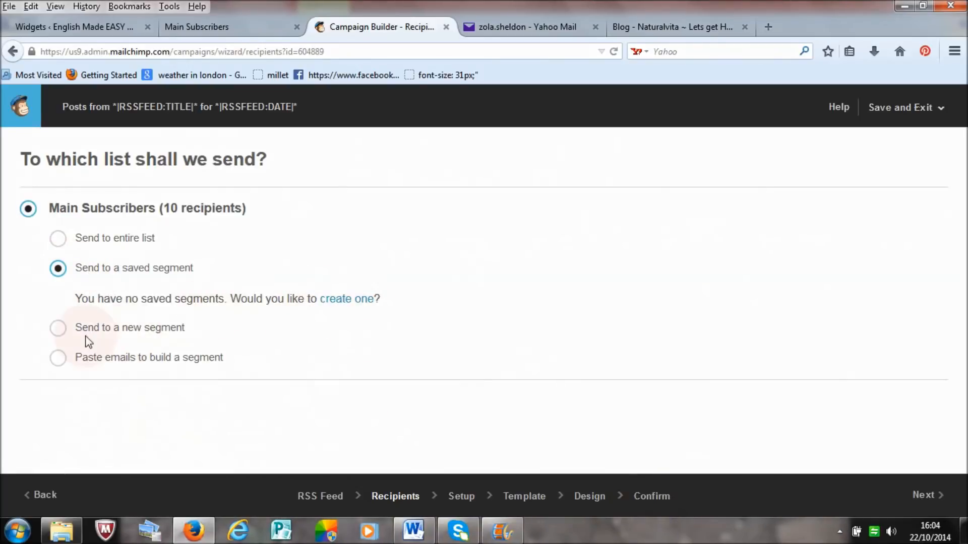
click(58, 329)
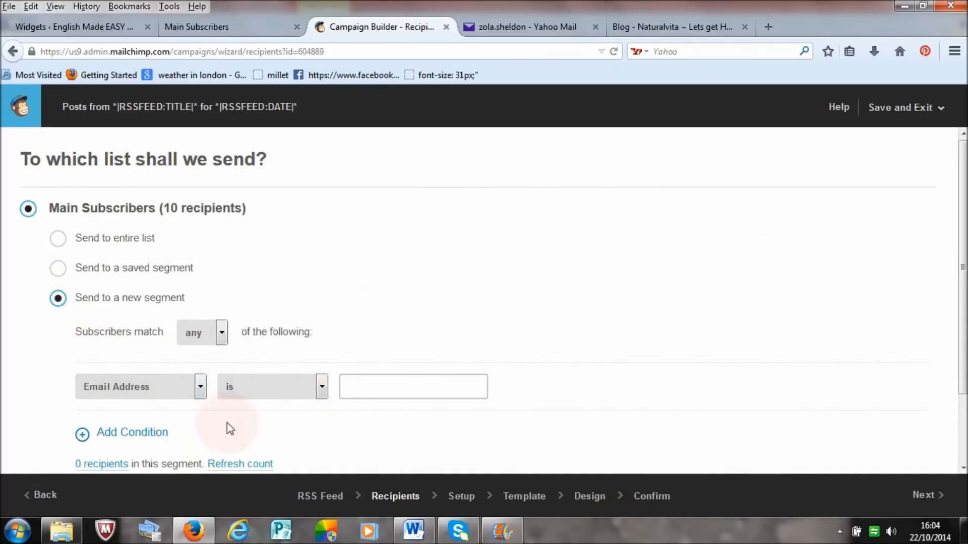
click(202, 391)
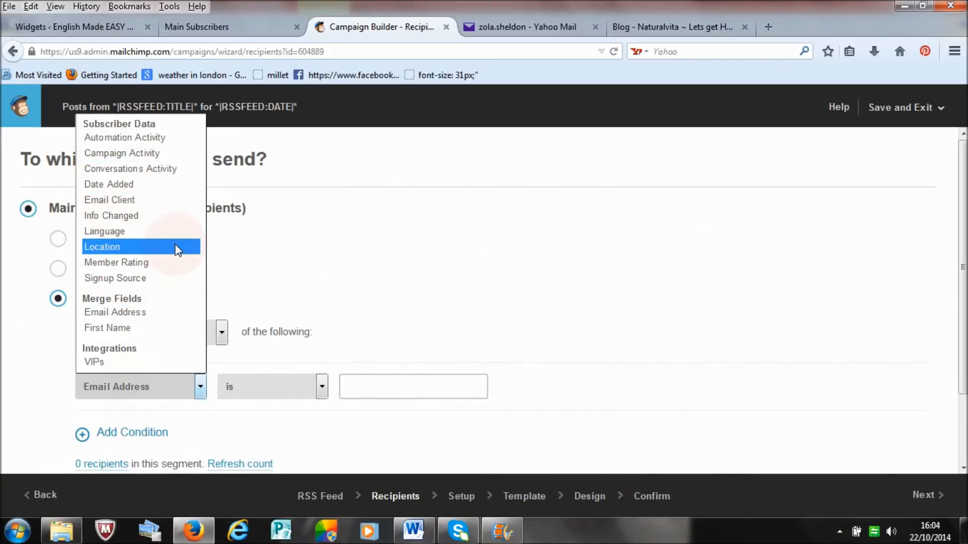
click(270, 280)
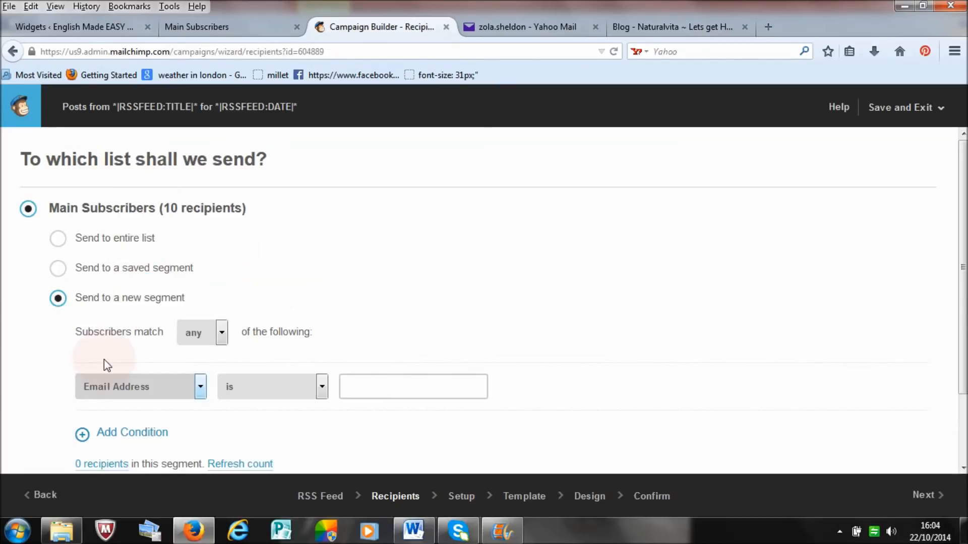
click(437, 396)
drag(965, 247, 965, 314)
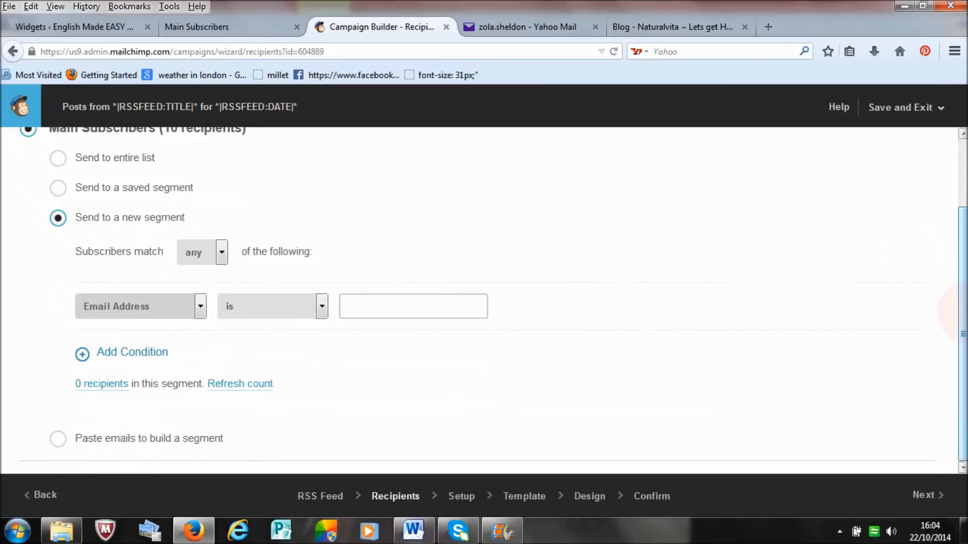
click(56, 441)
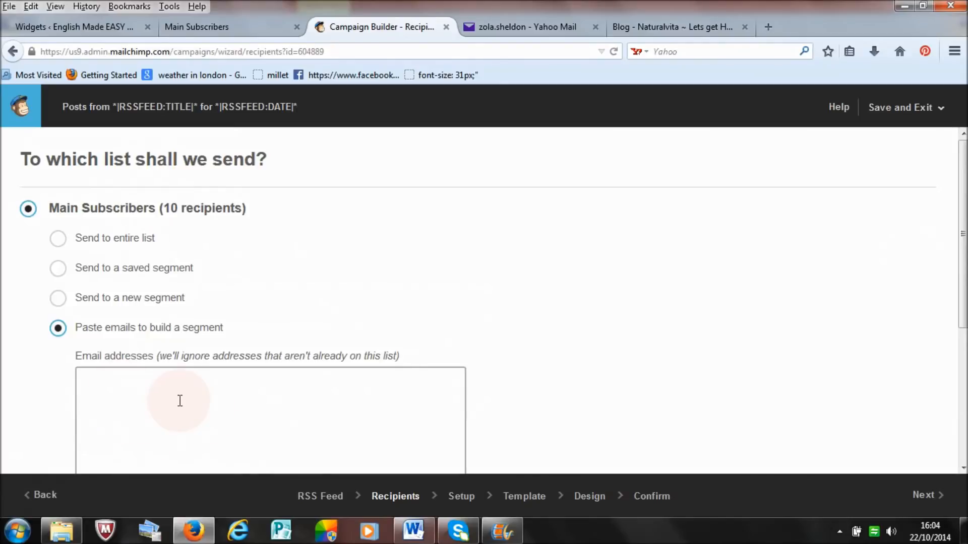
Step: Set the campaign to send to the entire Main Subscribers list and return to the Confirm stage
click(58, 240)
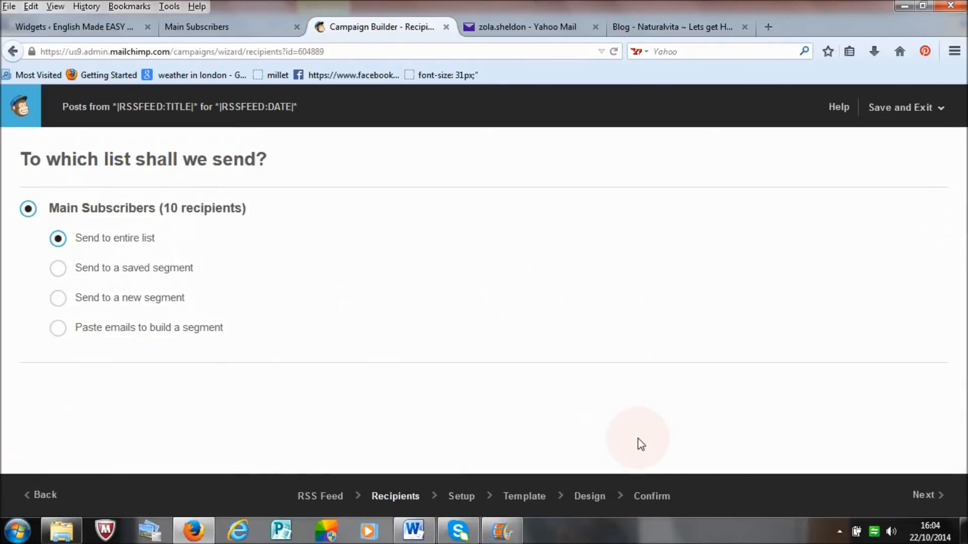
click(649, 499)
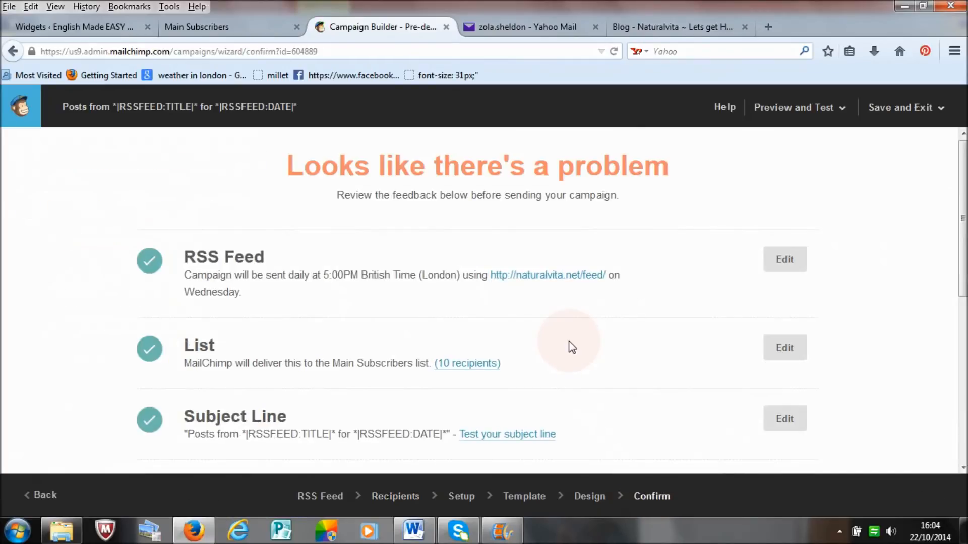
Step: Open the campaign info to resolve the Replies problem and name the campaign "test campaign"
drag(965, 220, 967, 306)
click(776, 321)
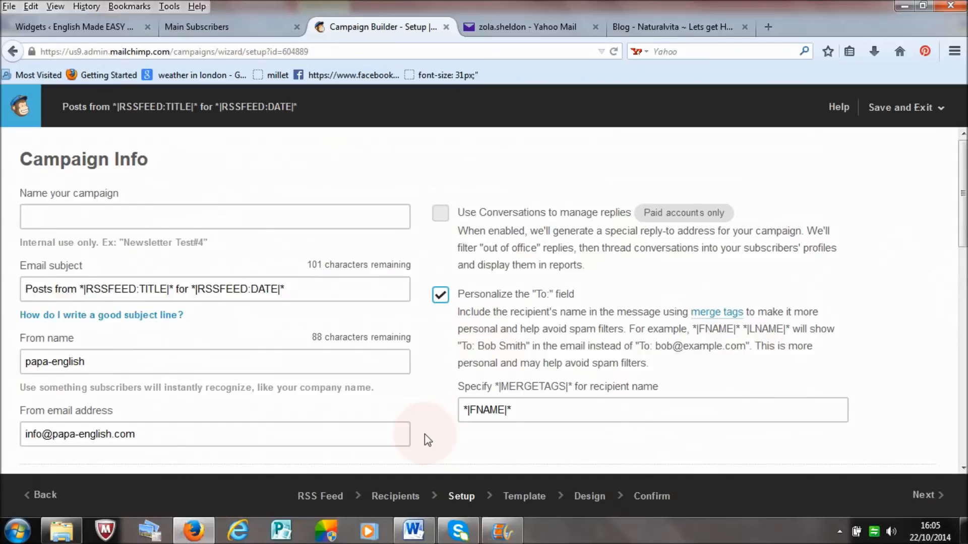
click(164, 228)
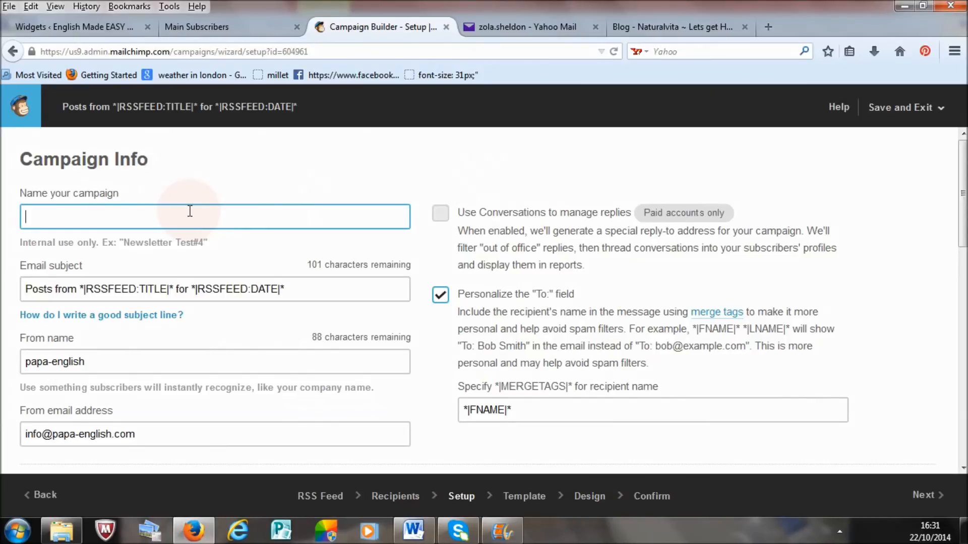
text(test)
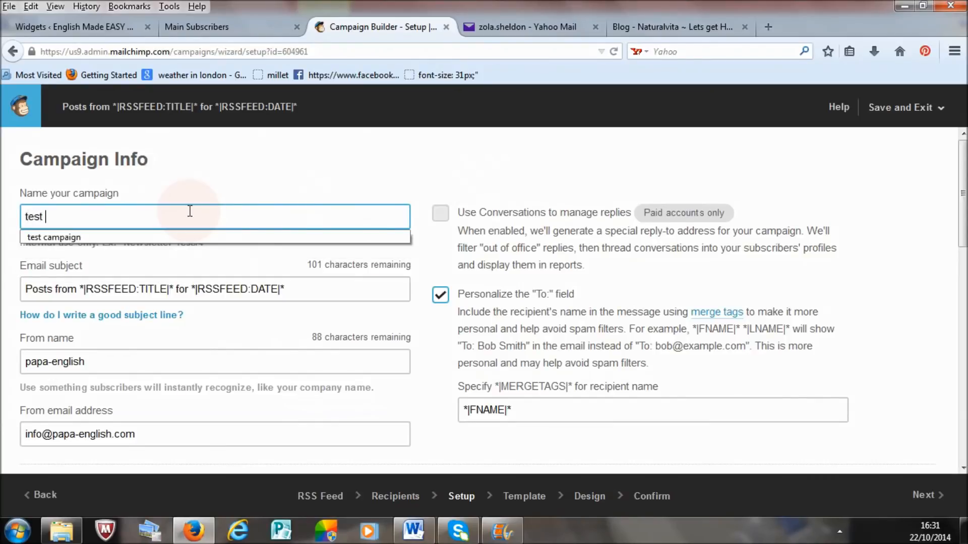
text( camo)
key(BackSpace)
click(186, 238)
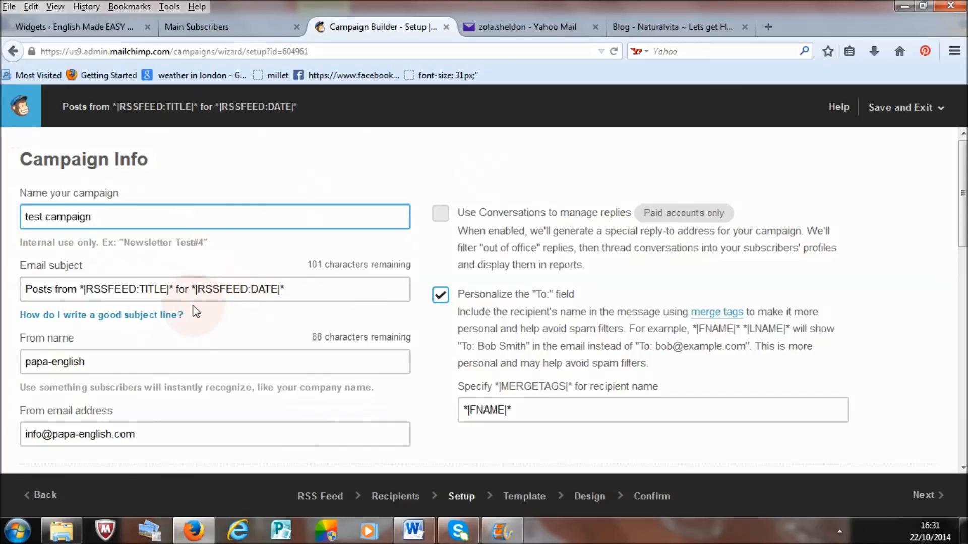
Step: Check the email subject merge tags, sender details and tracking options, keep them as set, and return to the Confirm stage
drag(323, 295, 14, 292)
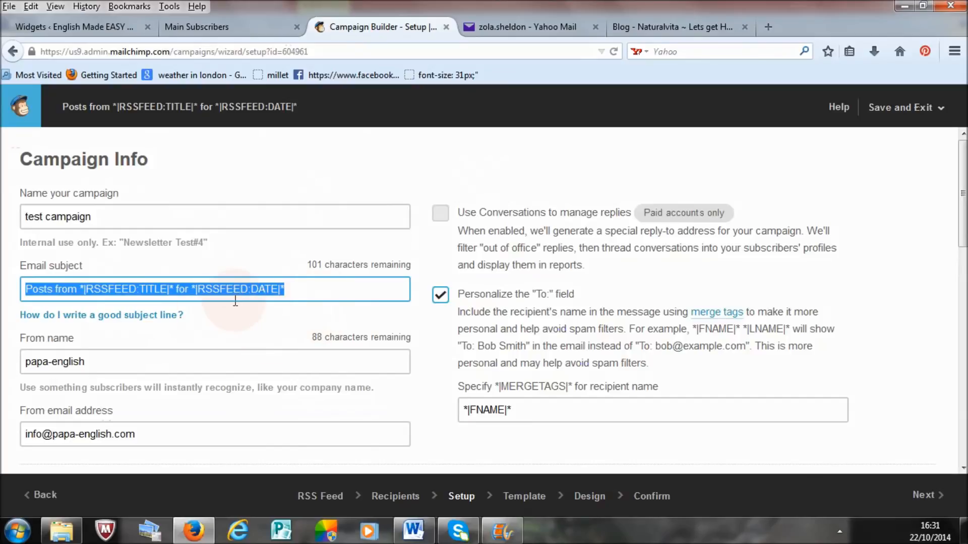
click(309, 300)
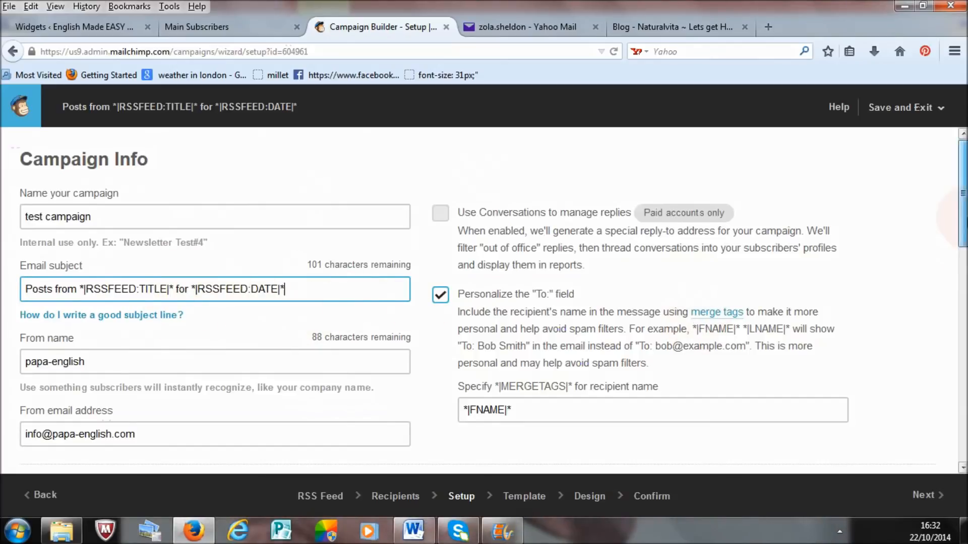
scroll(963, 194, down, 5)
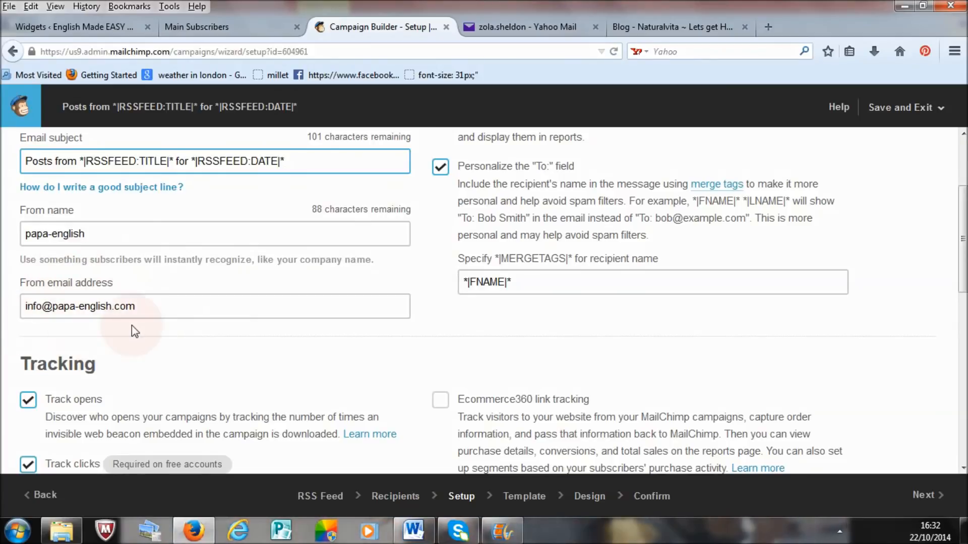
scroll(706, 317, down, 5)
scroll(521, 327, up, 1)
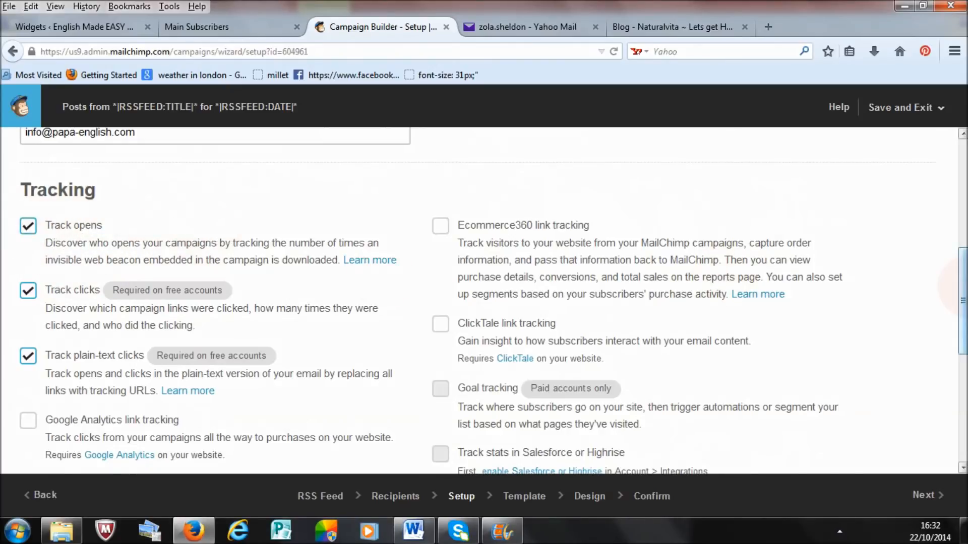
scroll(956, 284, down, 3)
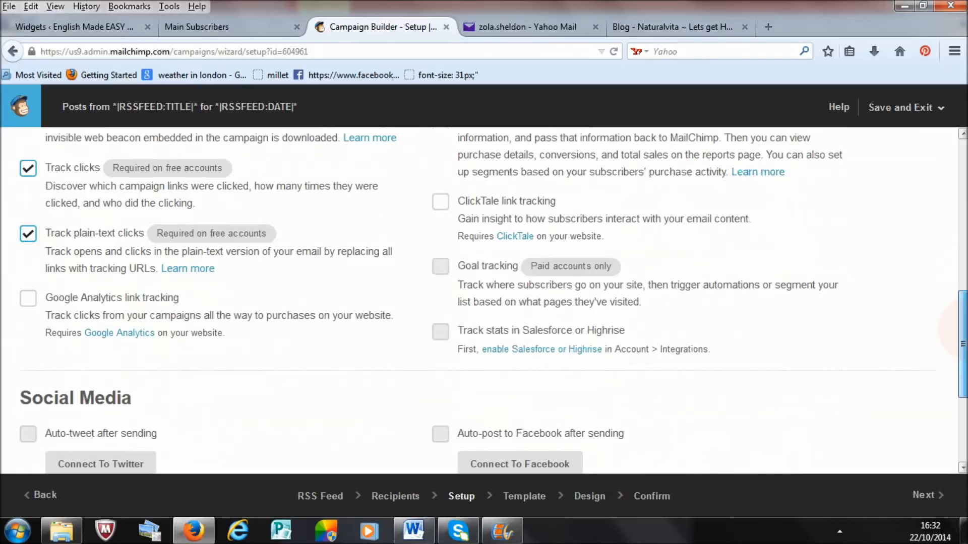
click(645, 497)
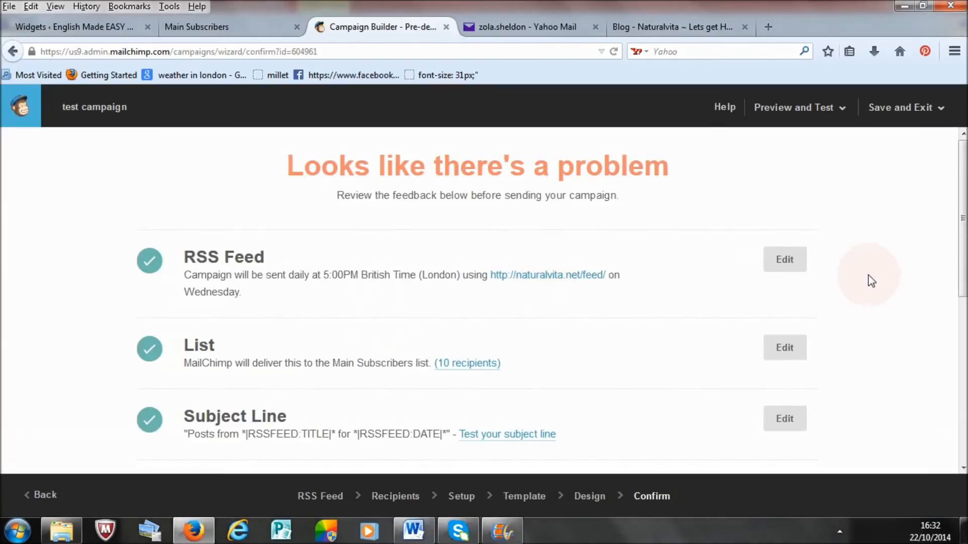
Step: Reopen the RSS feed settings from the Confirm stage, review the feed URL and send timing, and go back to Confirm
drag(964, 240, 964, 263)
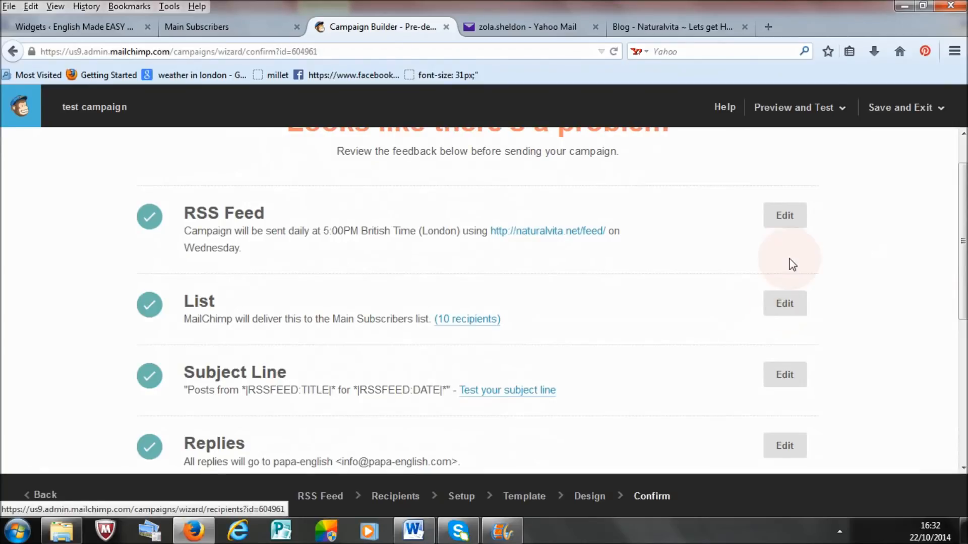
click(785, 216)
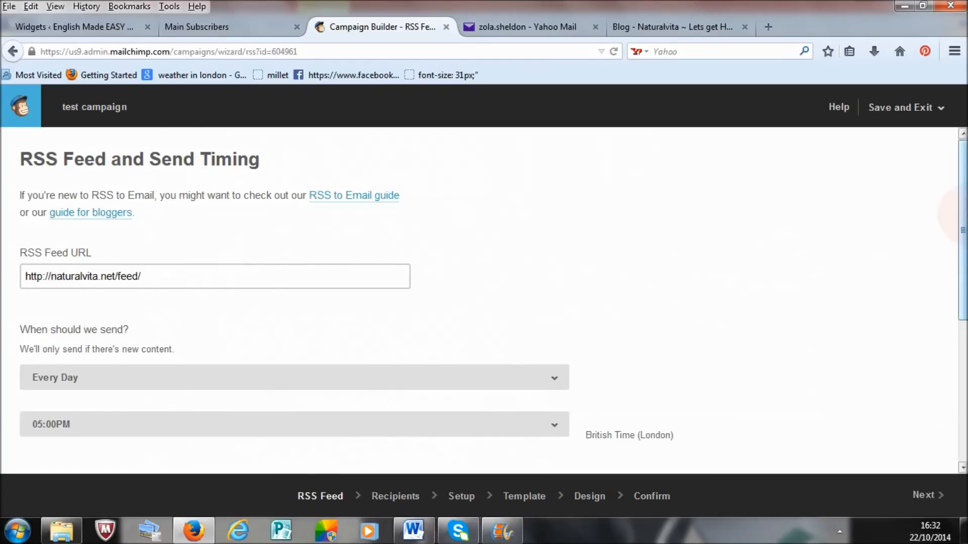
scroll(951, 215, down, 5)
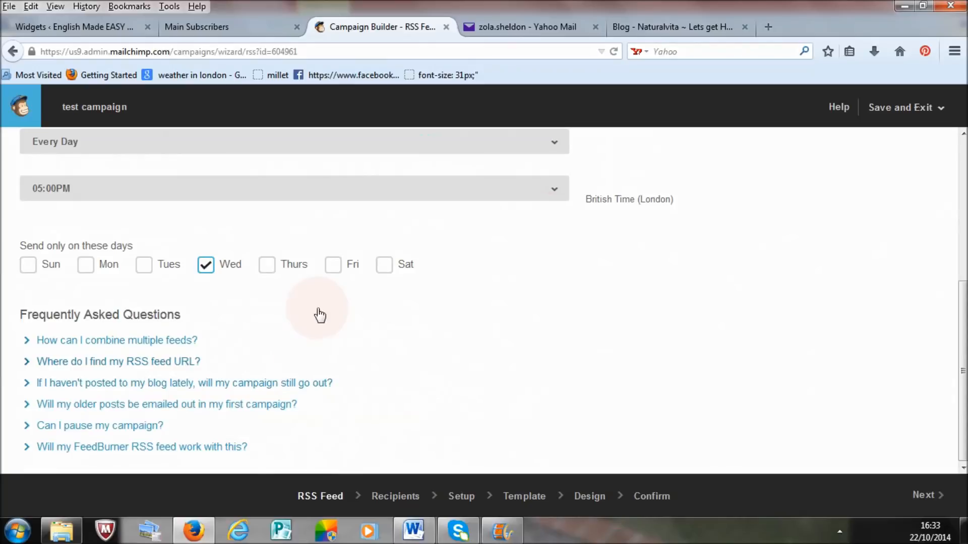
click(651, 497)
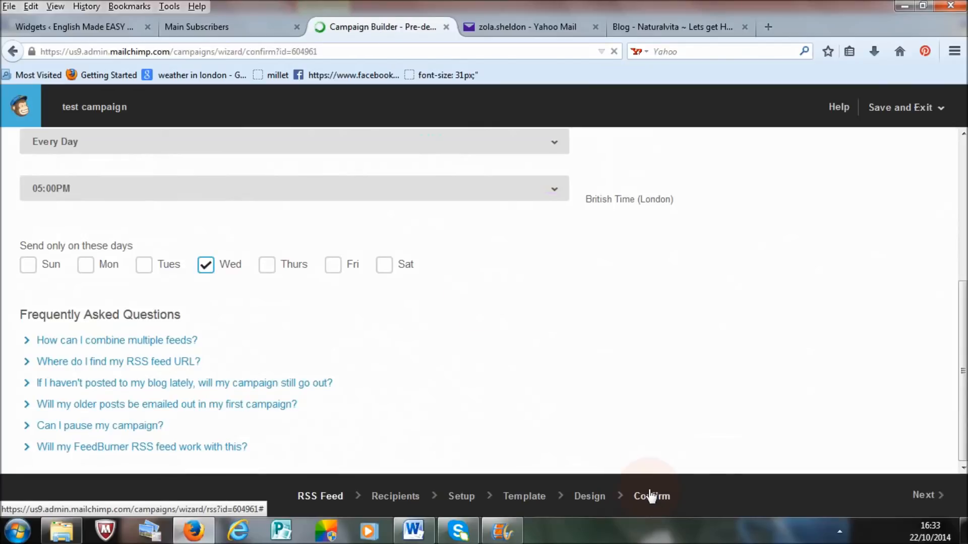
Step: Open the campaign's template choices and select the Basic RSS template
drag(963, 213, 964, 361)
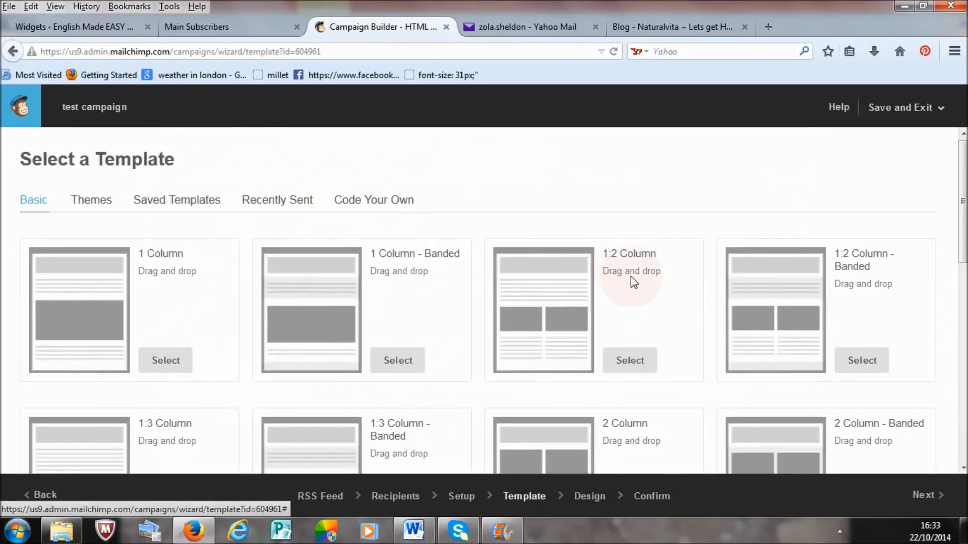
drag(965, 179, 965, 291)
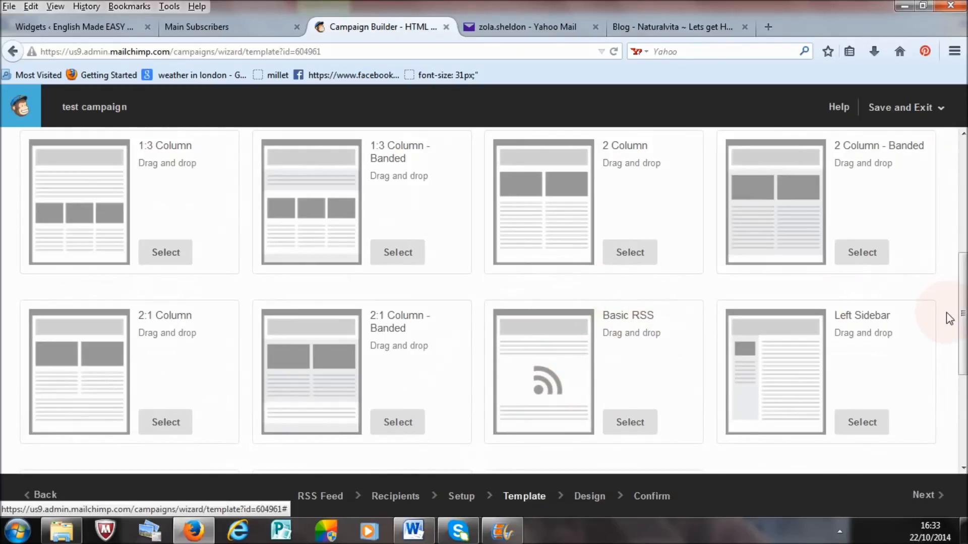
drag(962, 318, 962, 388)
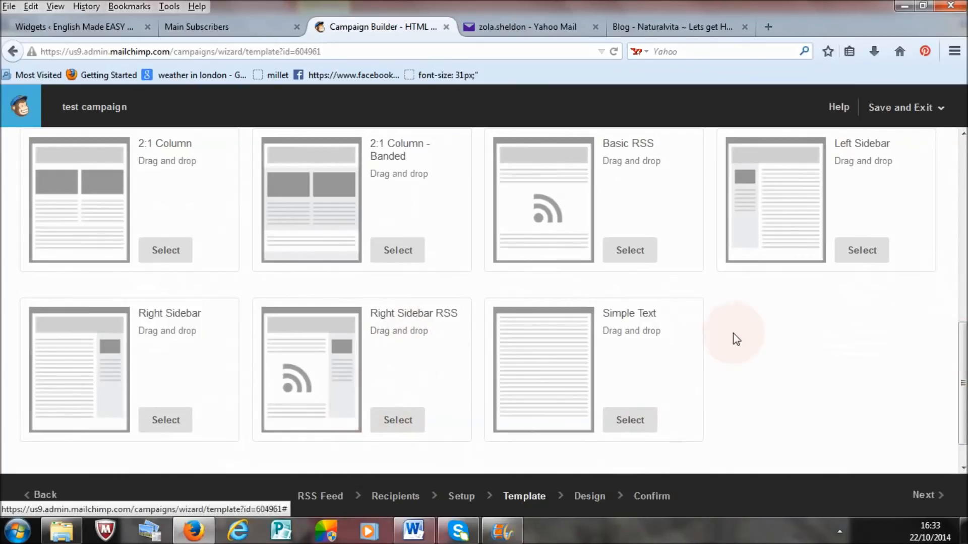
drag(965, 368, 963, 317)
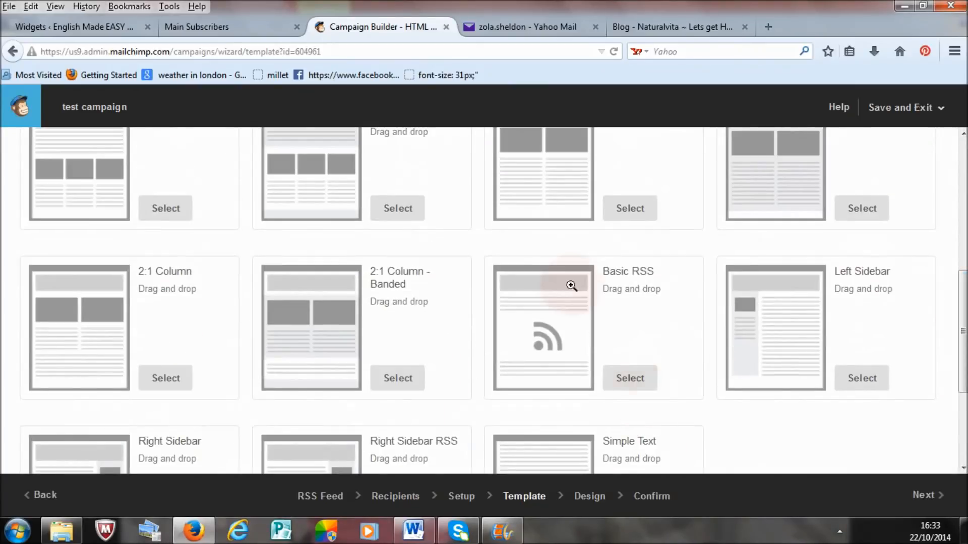
click(625, 380)
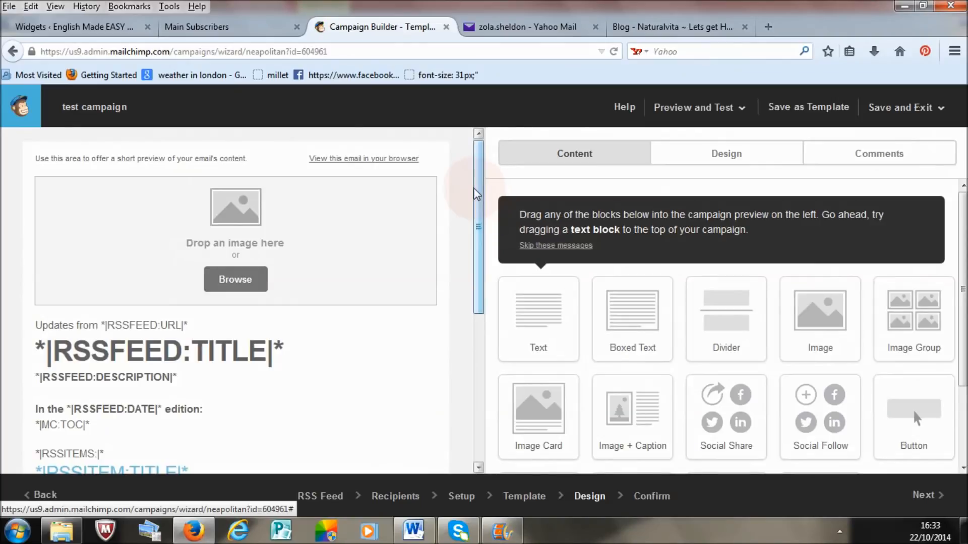
Step: Delete the preheader text block with the email preview text and browser link from the design
mouse_move(291, 164)
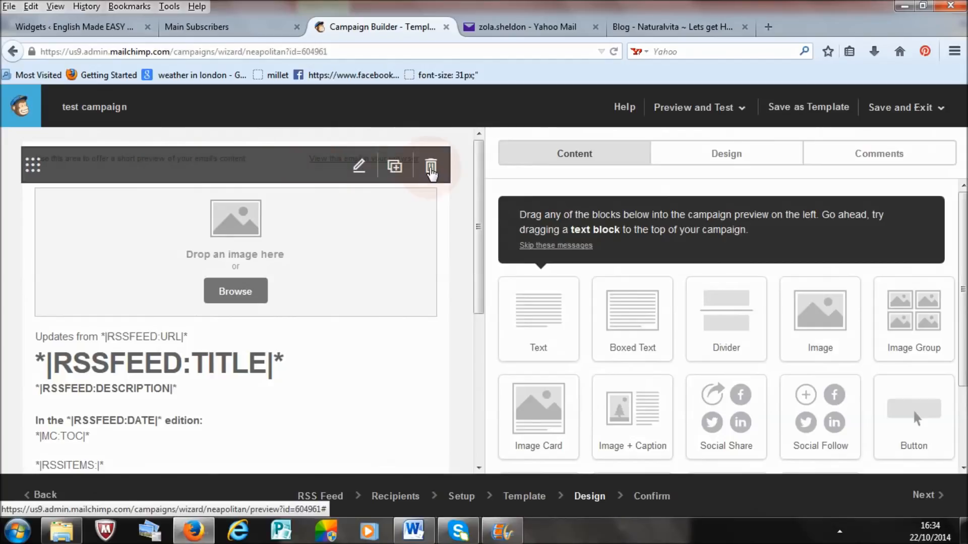
click(430, 166)
click(345, 336)
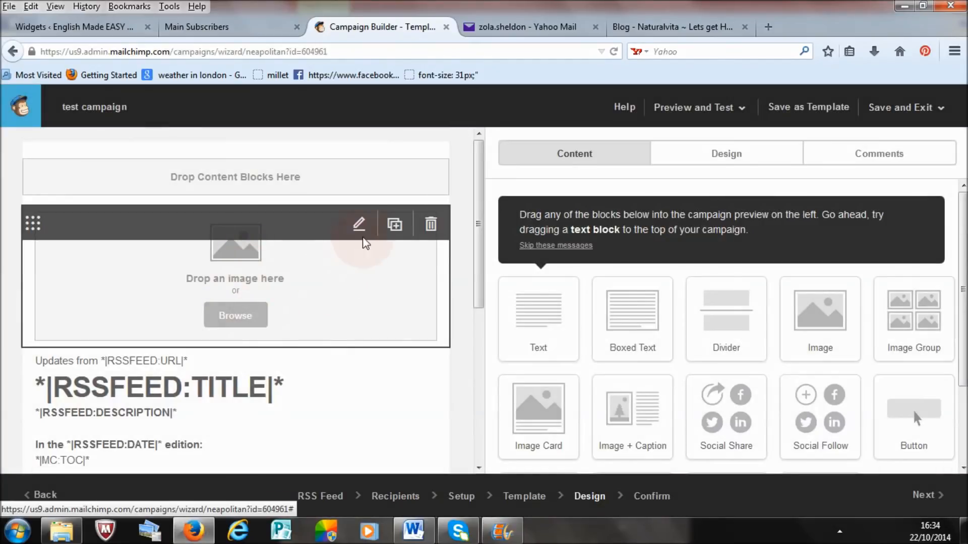
Step: Fill the header image block with the existing 300 × 52 Papa-English logo PNG from the File Manager and check the design
click(360, 226)
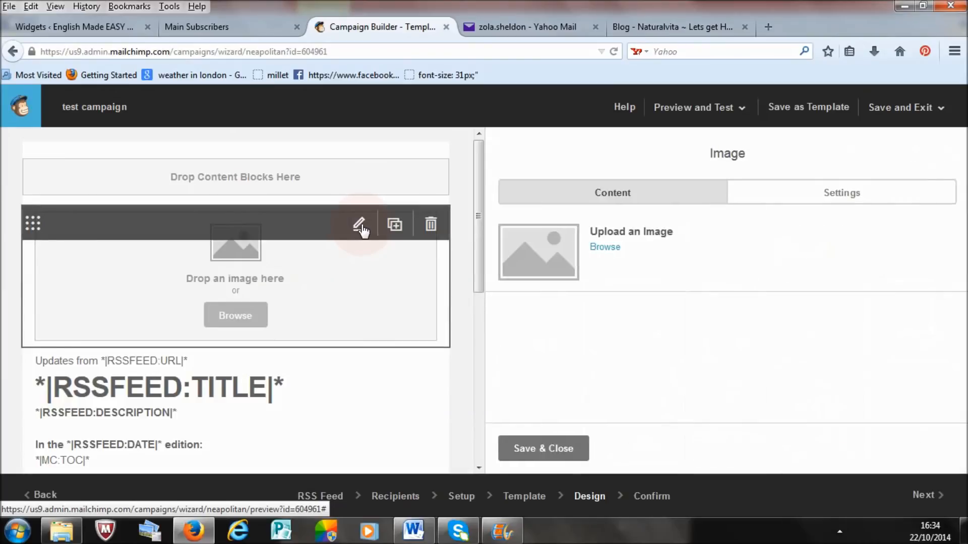
click(607, 248)
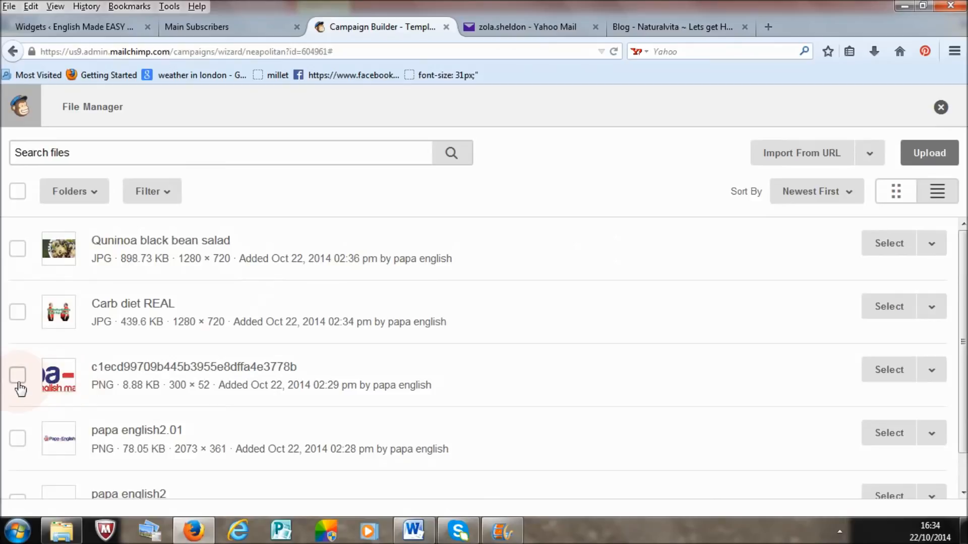
click(882, 373)
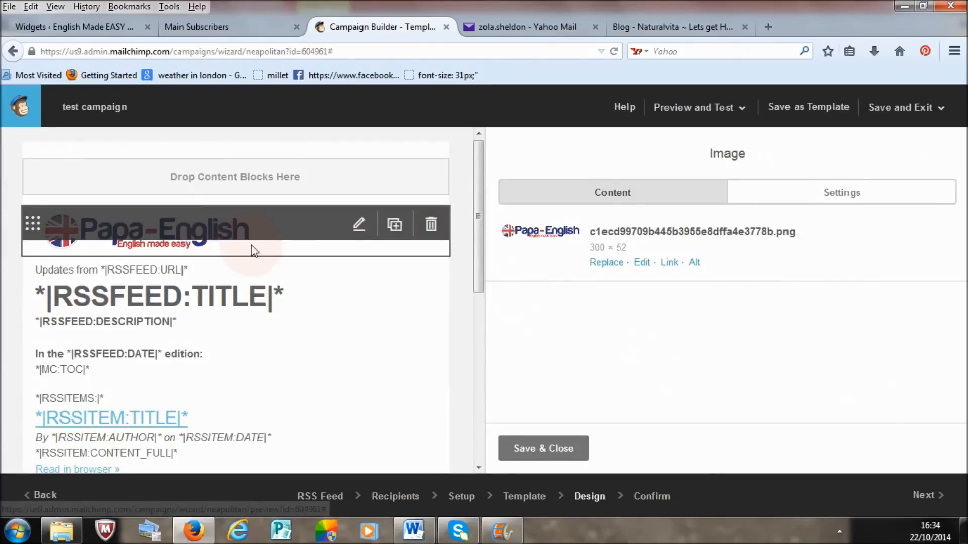
drag(480, 262, 479, 298)
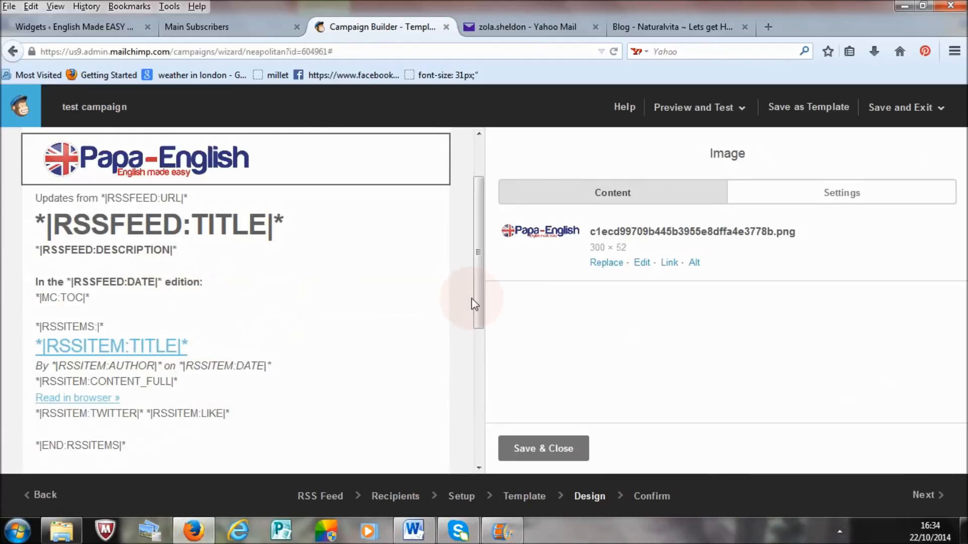
drag(476, 298, 484, 256)
mouse_move(374, 247)
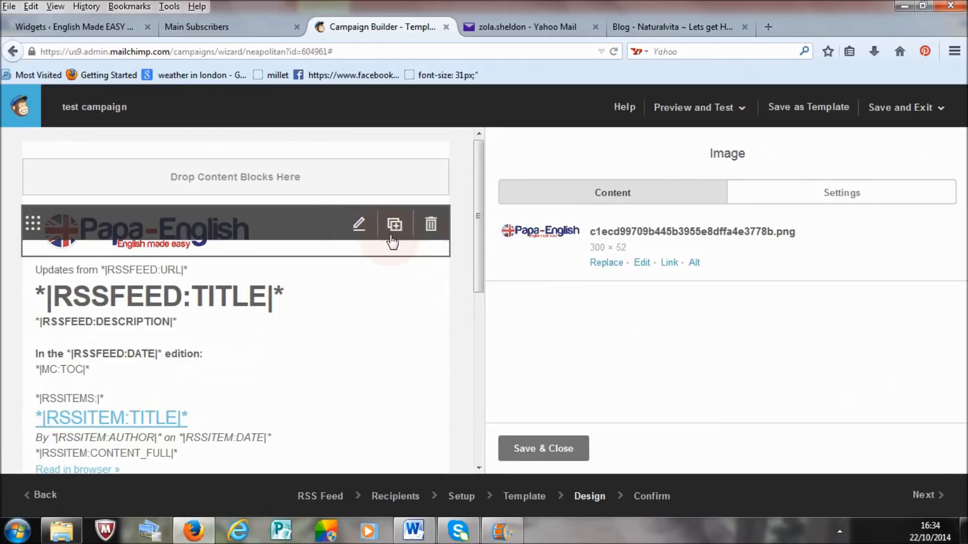
Step: Delete the header image block with the Papa-English logo from the email design
click(431, 226)
click(353, 336)
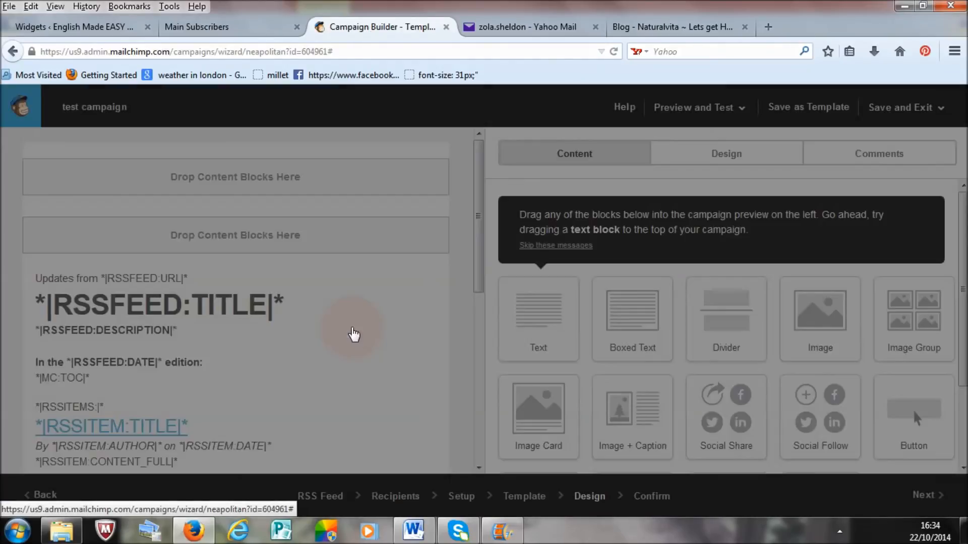
mouse_move(270, 361)
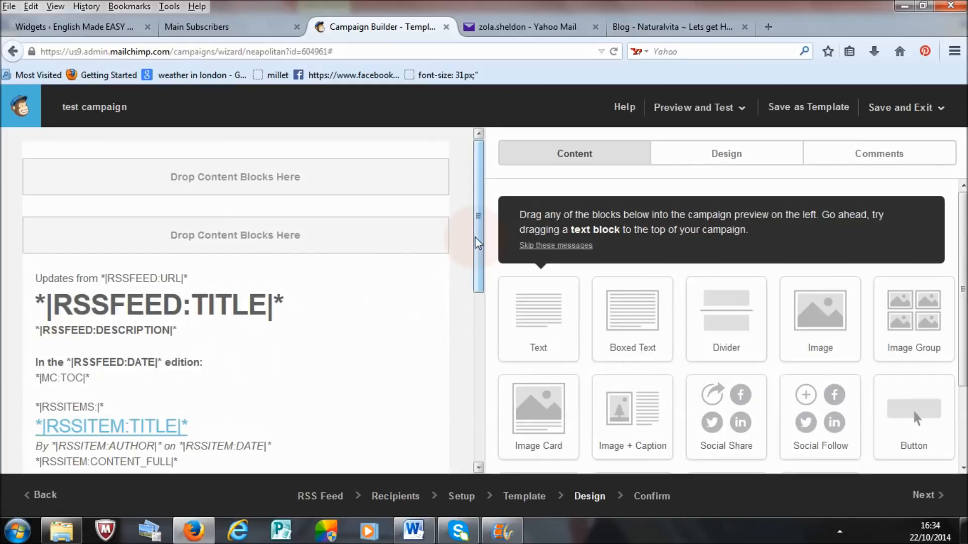
drag(479, 224, 413, 205)
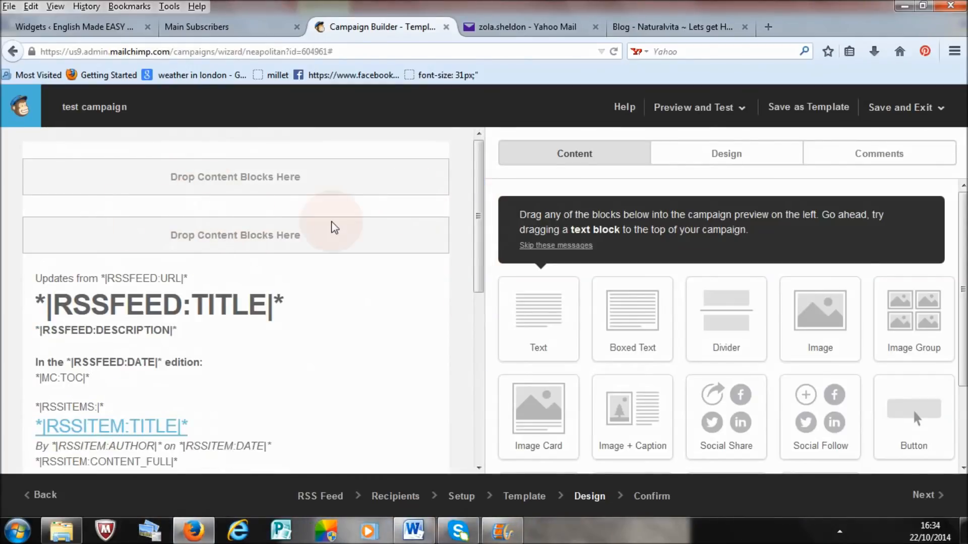
Step: Delete the copyright line and the archive page and list description line from the footer block, including the leftover blank line
drag(476, 211, 481, 387)
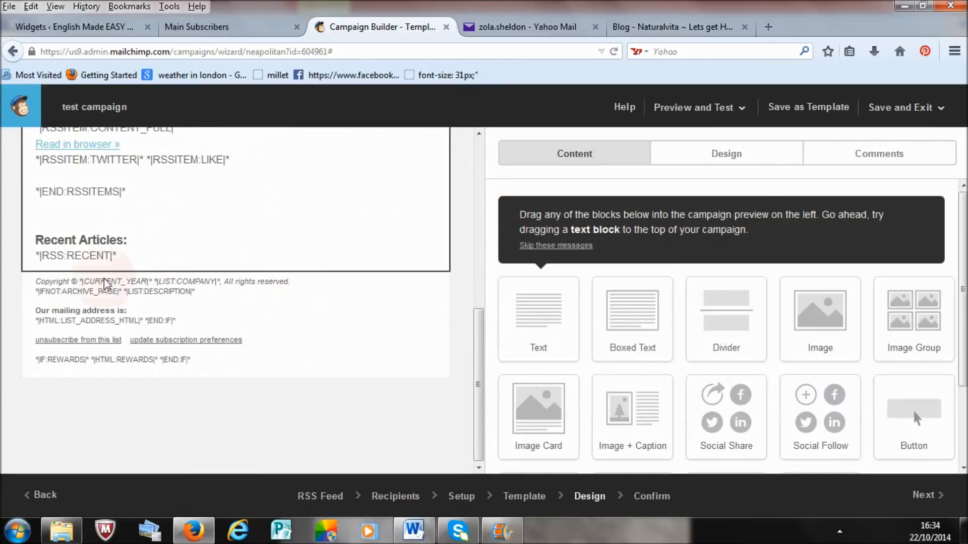
click(150, 317)
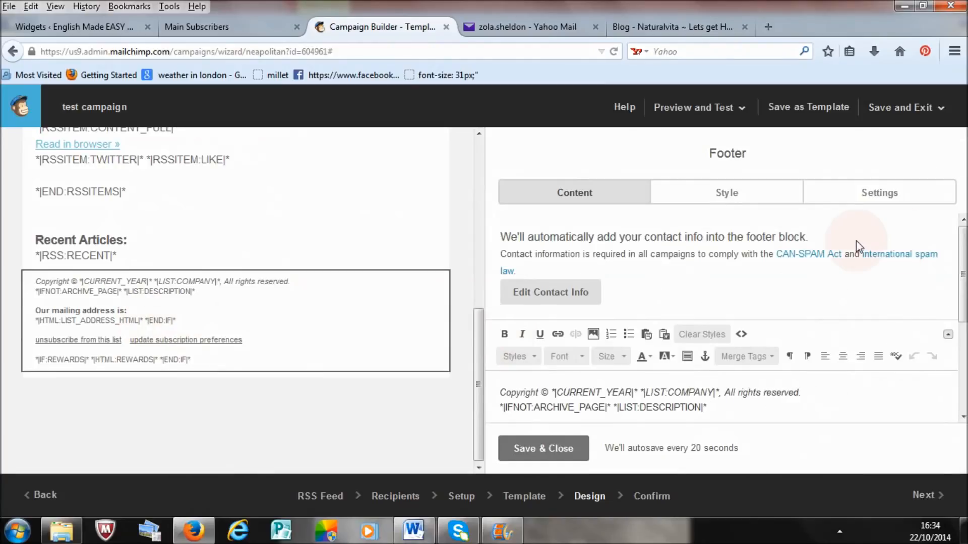
drag(965, 250, 966, 298)
click(710, 329)
shift+click(581, 315)
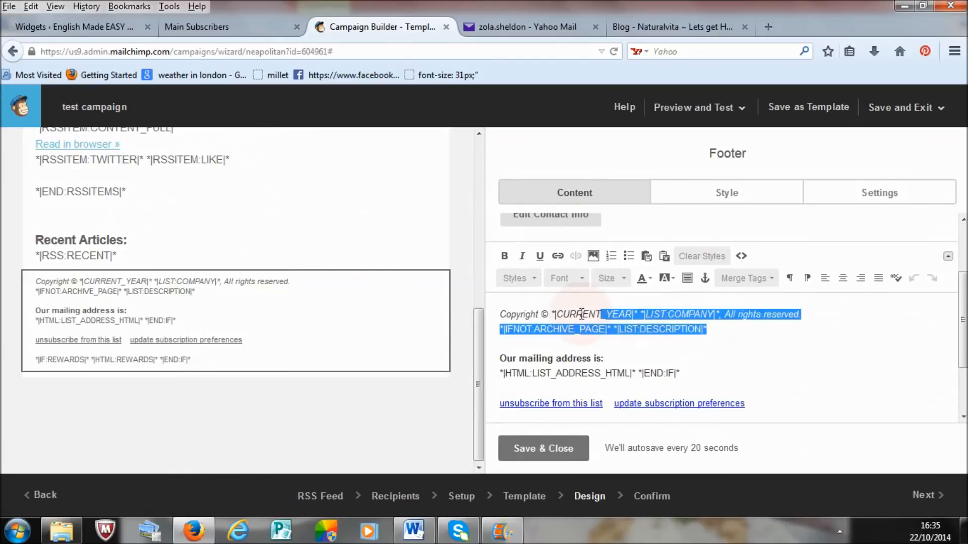
shift+click(501, 315)
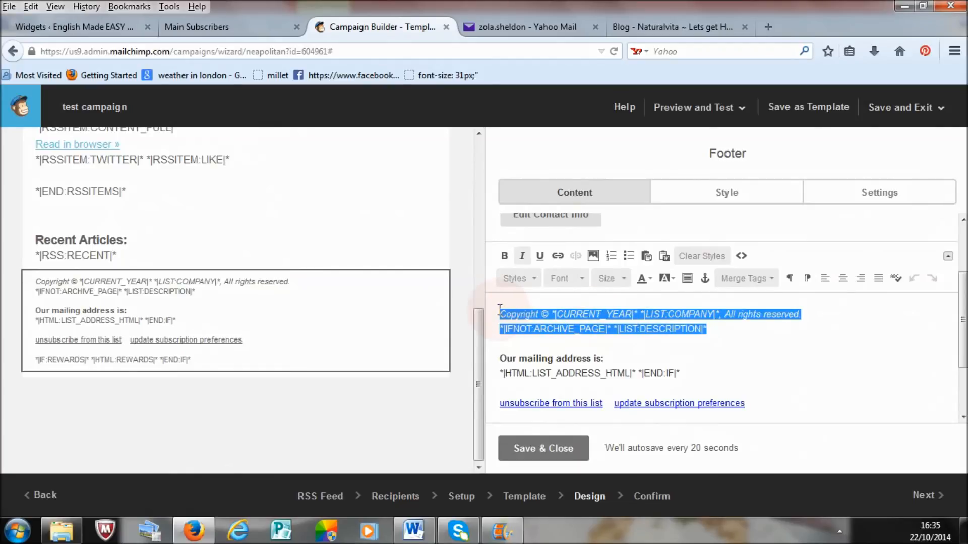
key(Delete)
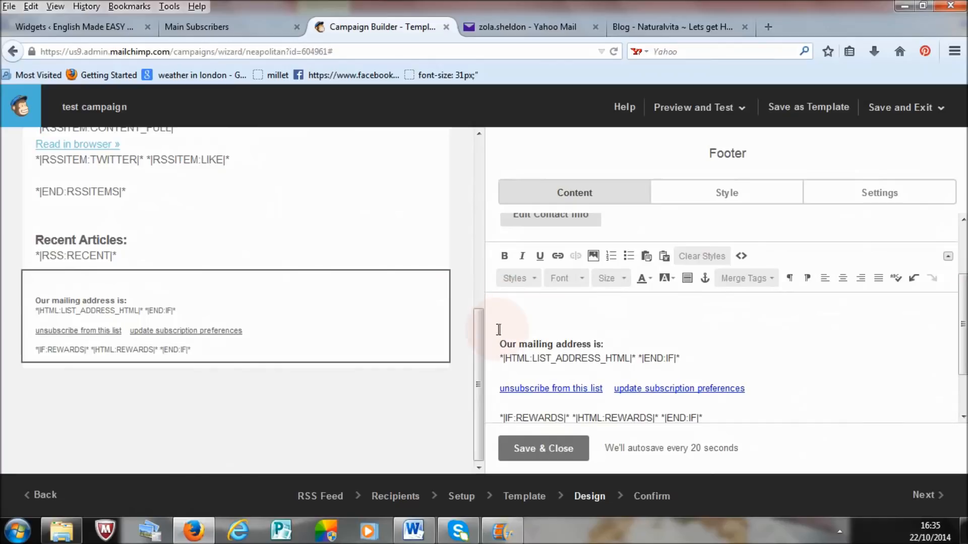
key(Delete)
click(594, 319)
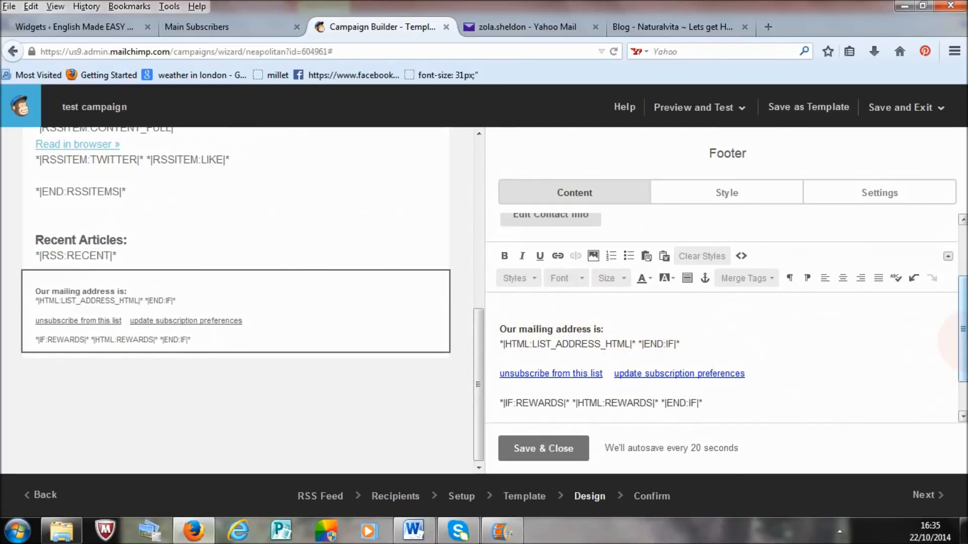
Step: Remove the mailing address heading and its merge tags from the footer text, and save and close the footer block
scroll(960, 331, down, 1)
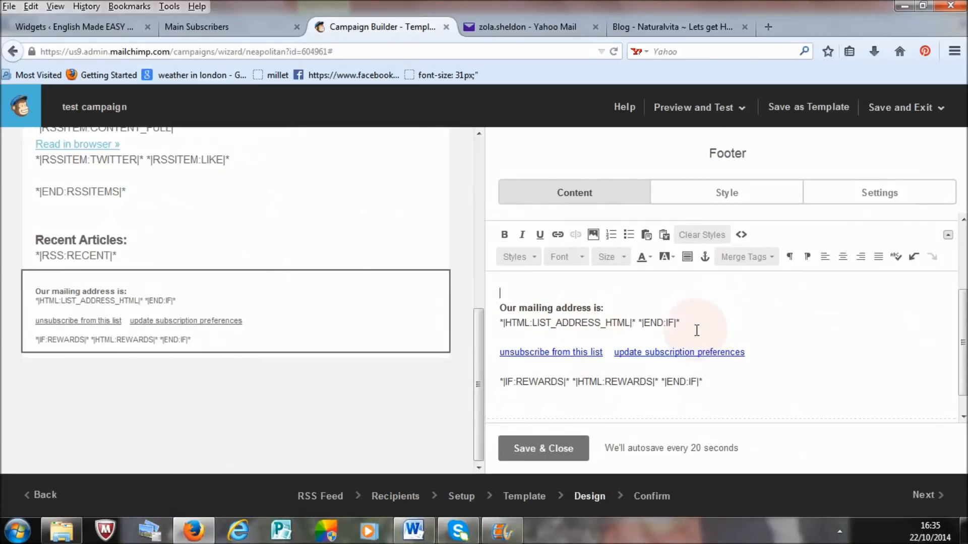
drag(697, 330, 661, 335)
click(510, 308)
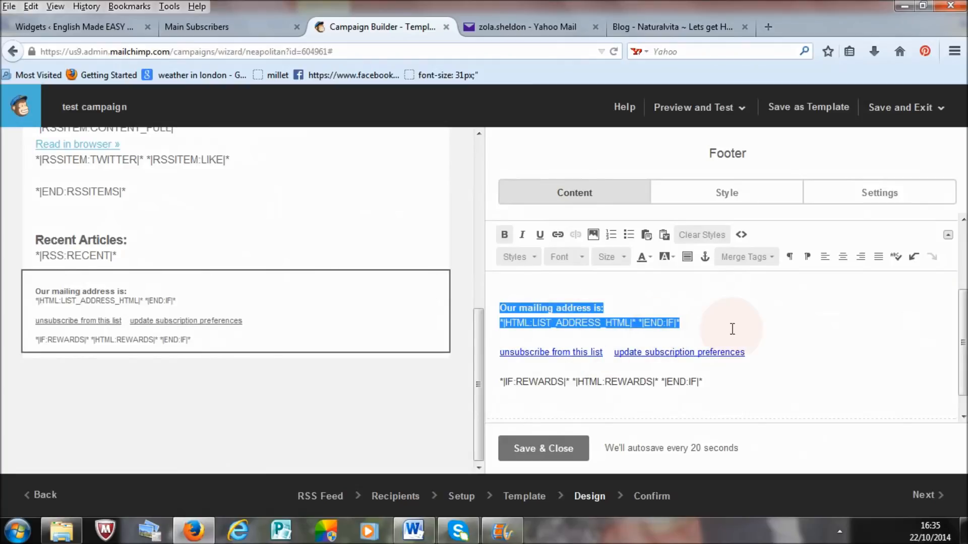
key(BackSpace)
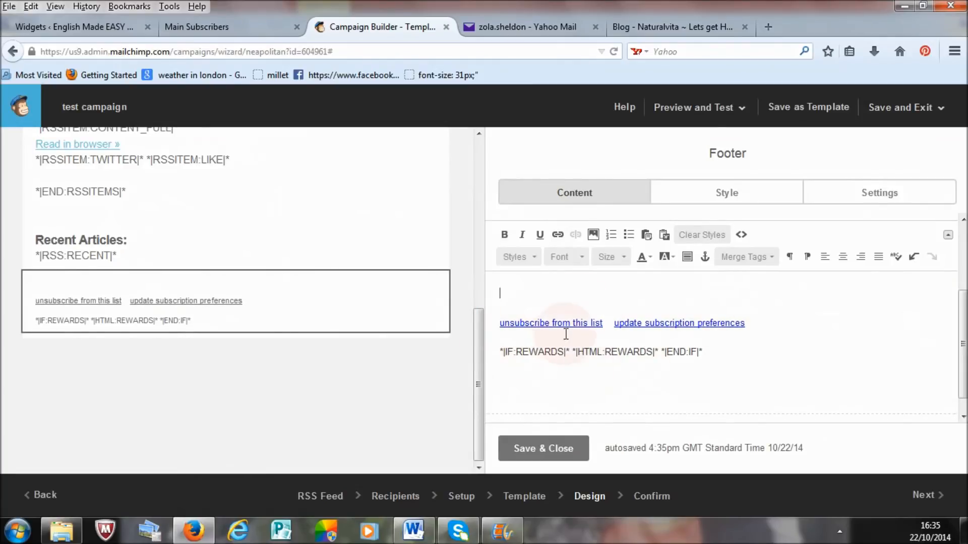
click(540, 336)
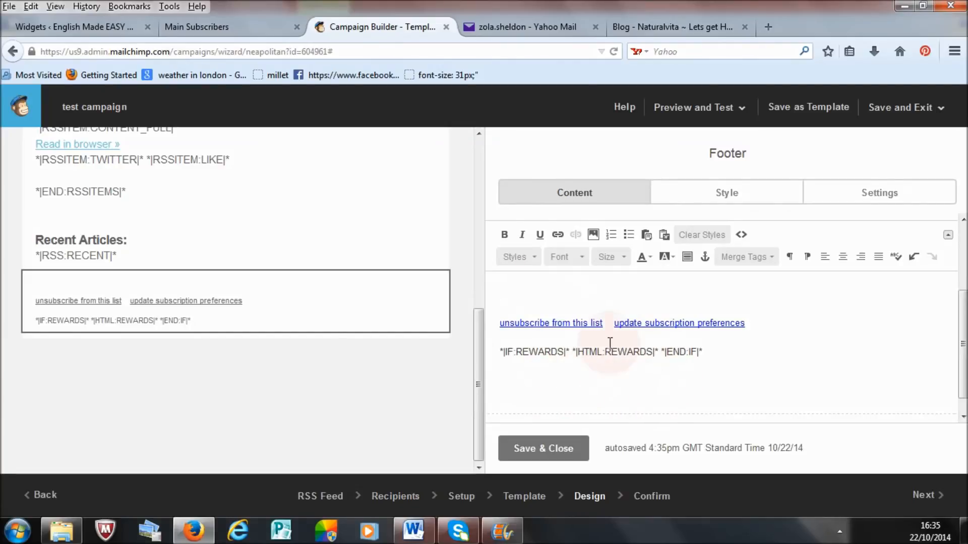
click(528, 449)
drag(479, 383, 489, 198)
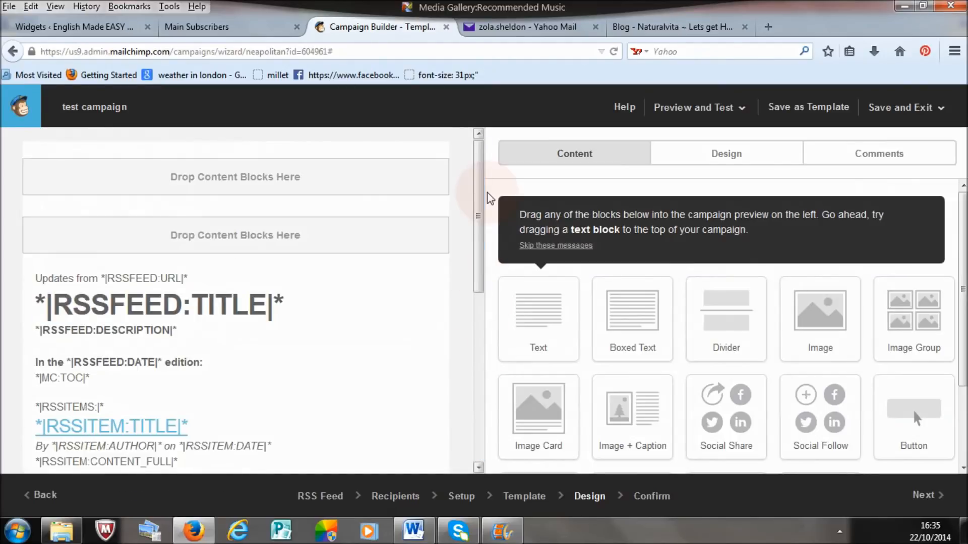
Step: Go to the Confirm stage and review the campaign's pre-send checklist
click(655, 497)
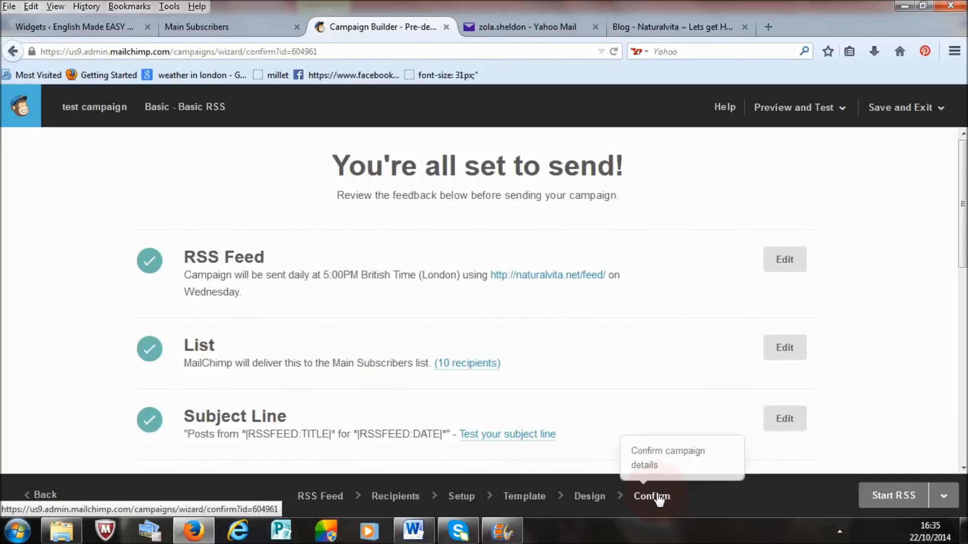
scroll(907, 222, down, 1)
drag(961, 222, 961, 431)
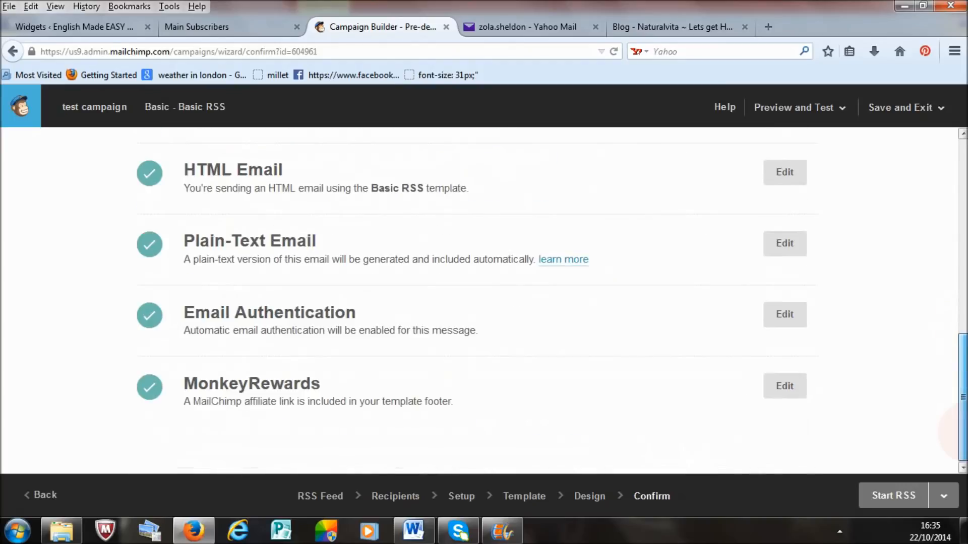
drag(961, 393, 960, 194)
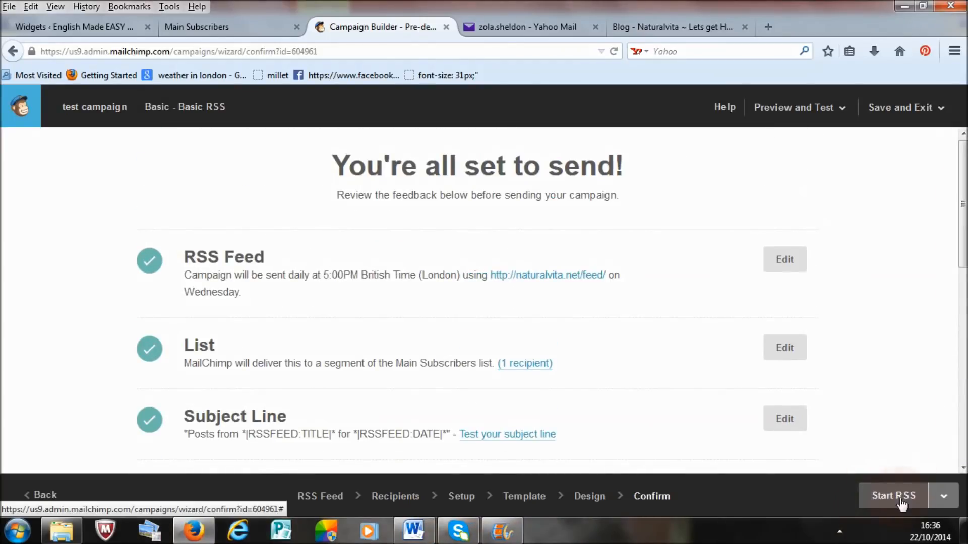
Step: Inspect the confirmations for Start RSS and for Send Now & start RSS campaign, cancelling both without starting the campaign
click(890, 498)
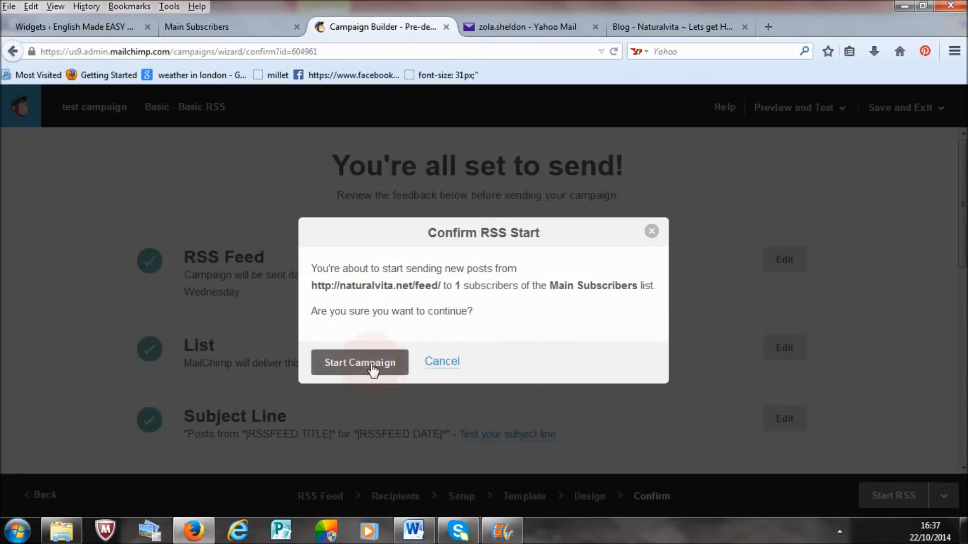
click(648, 242)
click(942, 496)
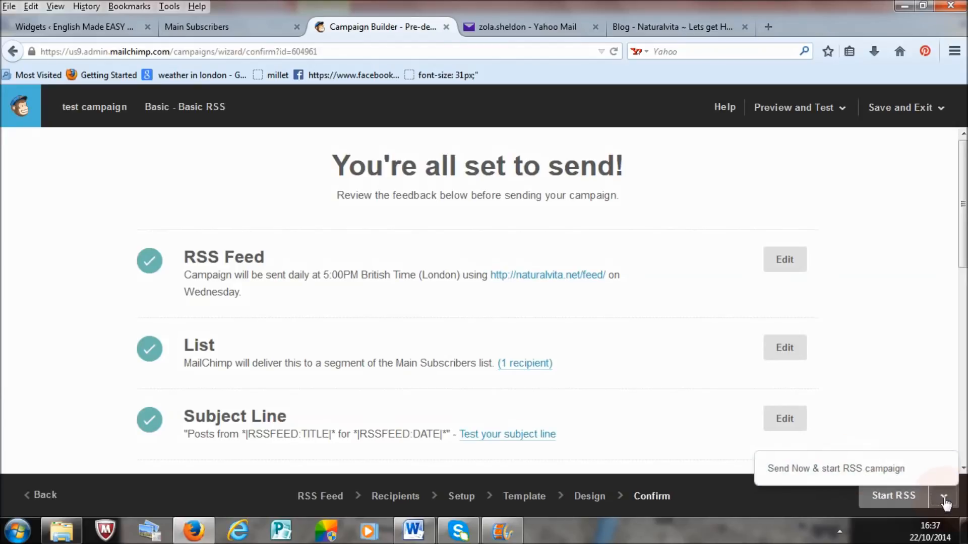
click(897, 469)
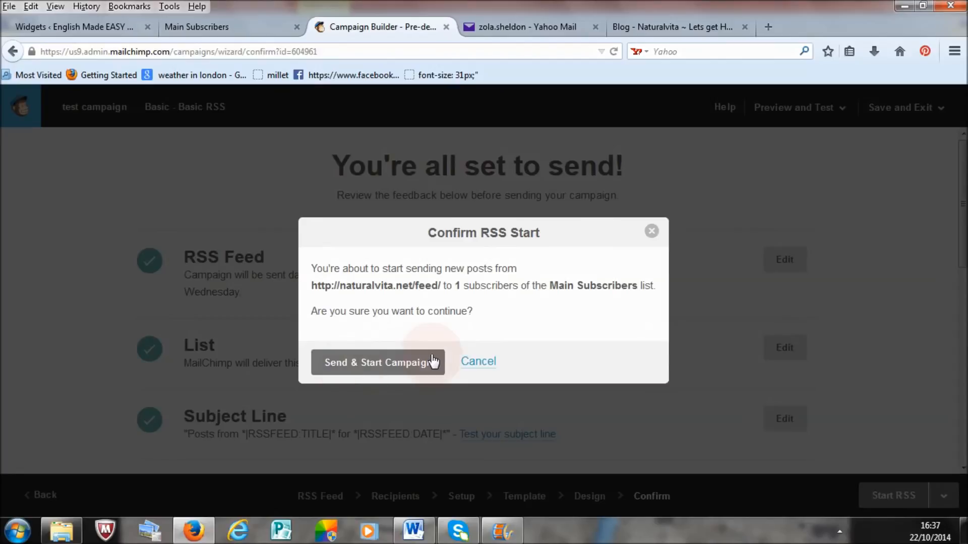
click(651, 231)
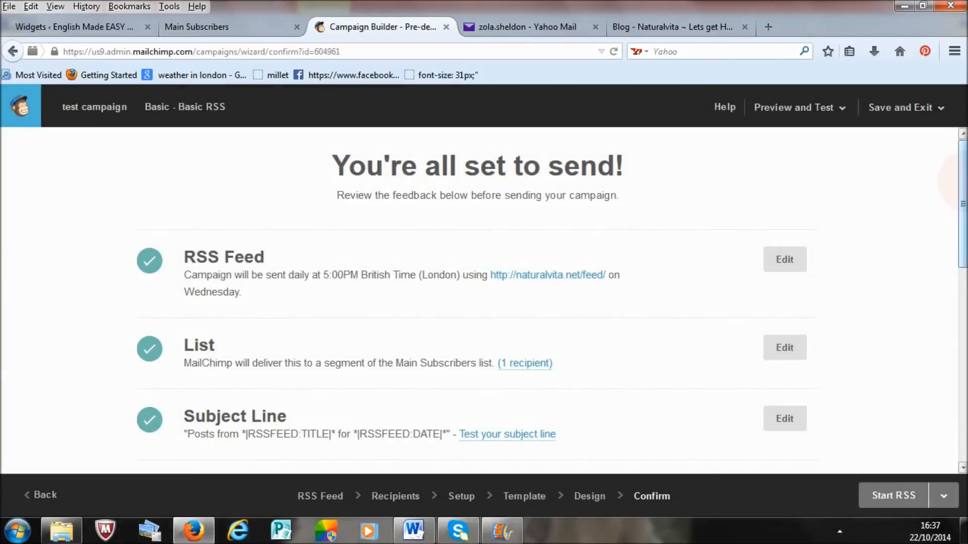
Step: Review the pre-send checklist again and show the campaign email in preview mode
scroll(479, 303, down, 6)
drag(966, 286, 965, 160)
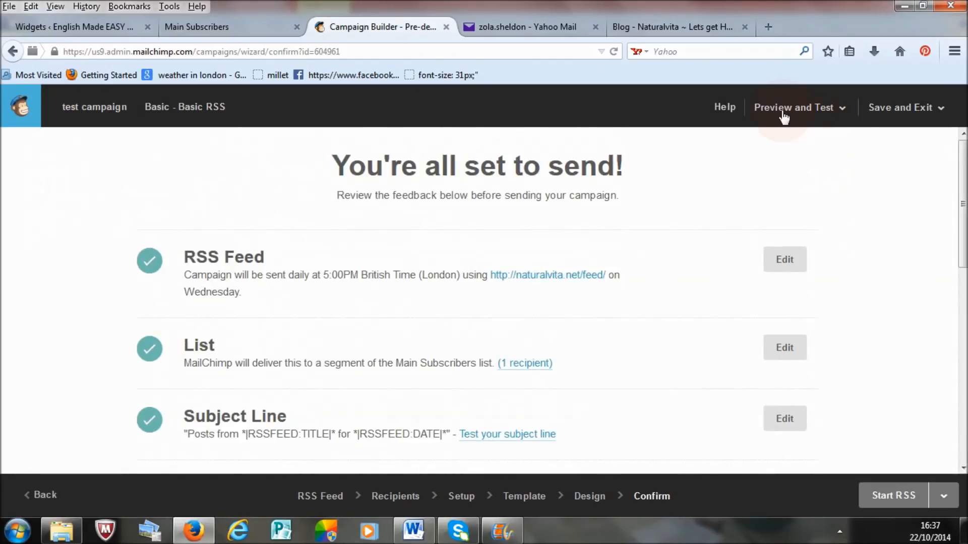
drag(963, 216, 967, 418)
drag(964, 370, 967, 178)
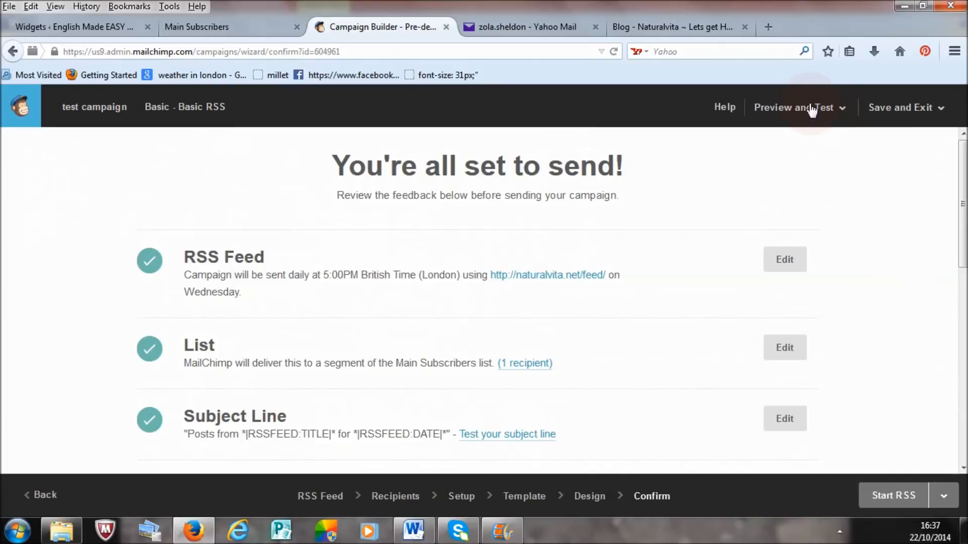
click(844, 110)
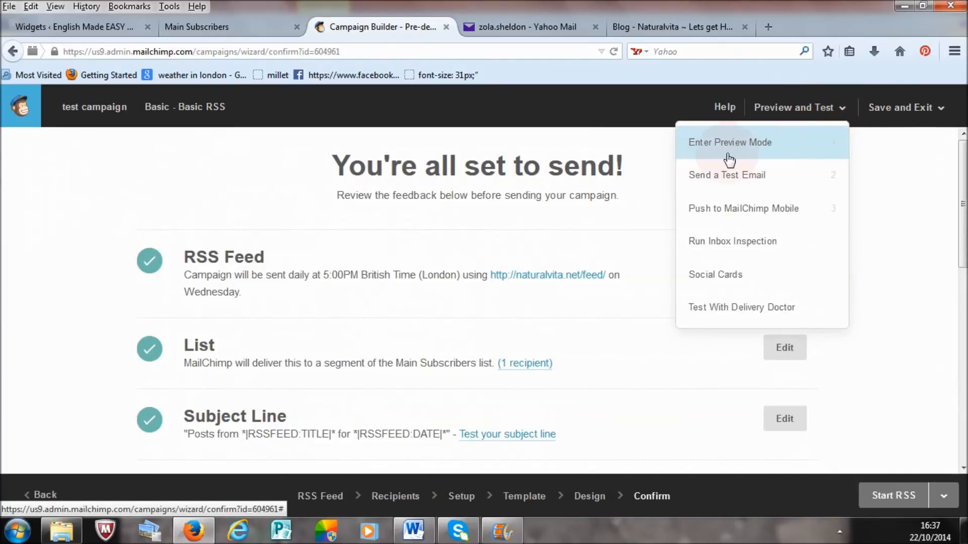
click(757, 146)
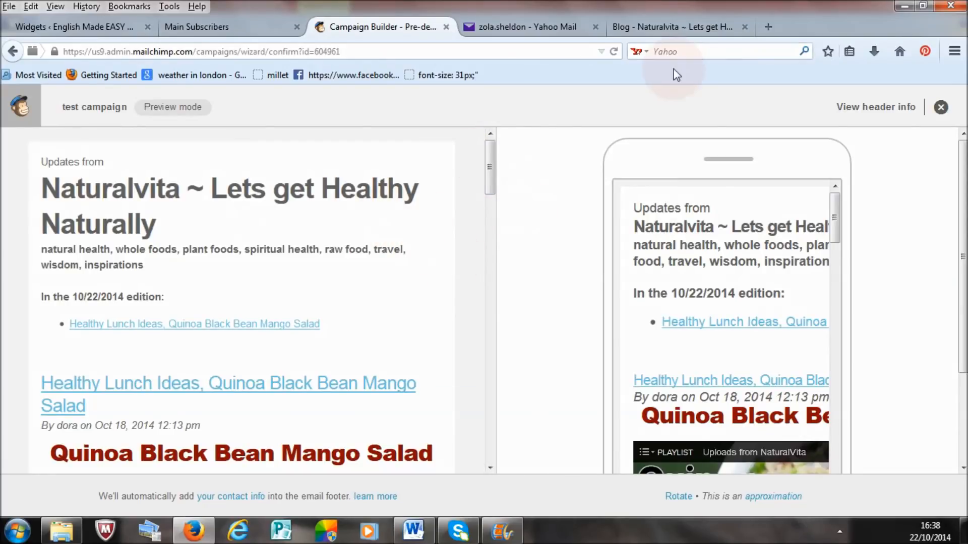
Step: Switch to the Naturalvita blog and look through the Quinoa Black Bean Mango Salad post
click(667, 35)
drag(962, 172, 962, 119)
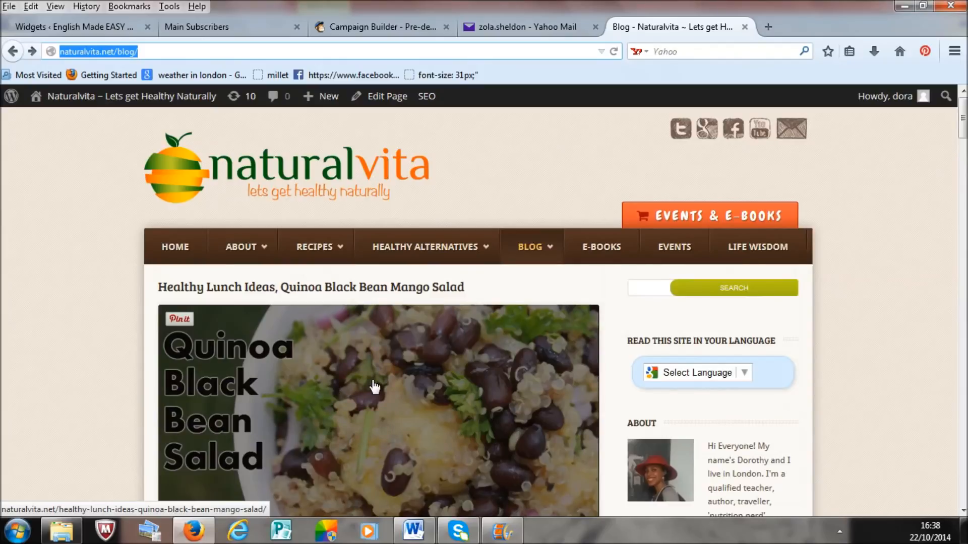
click(373, 387)
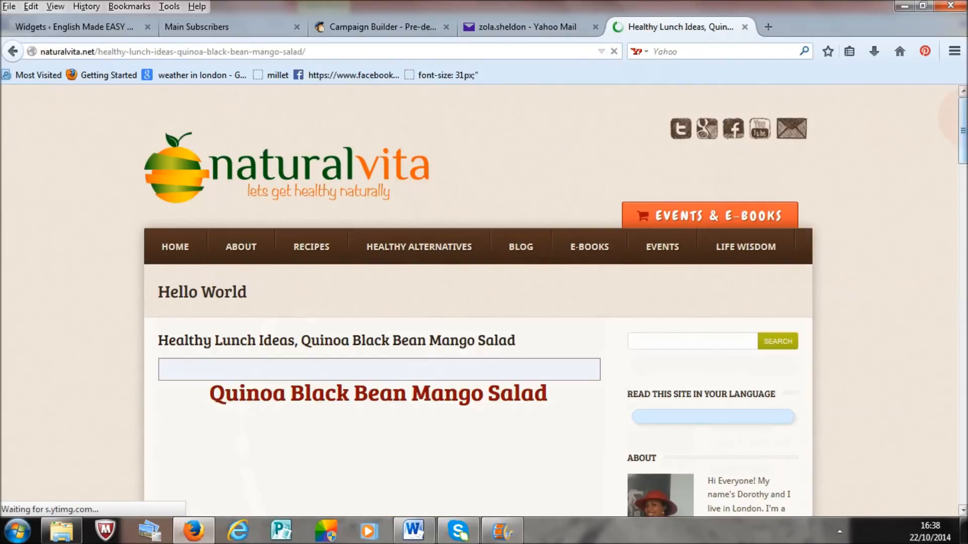
scroll(484, 303, down, 10)
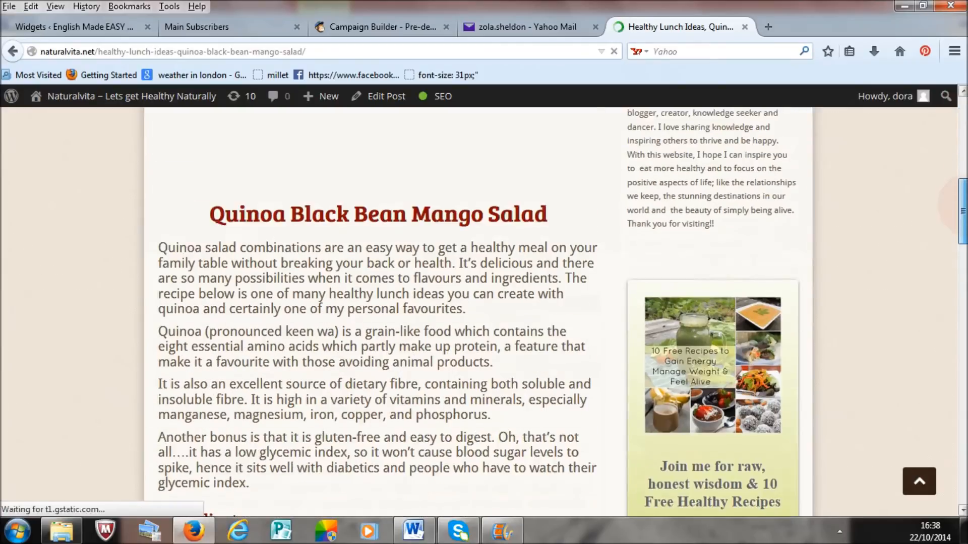
key(Home)
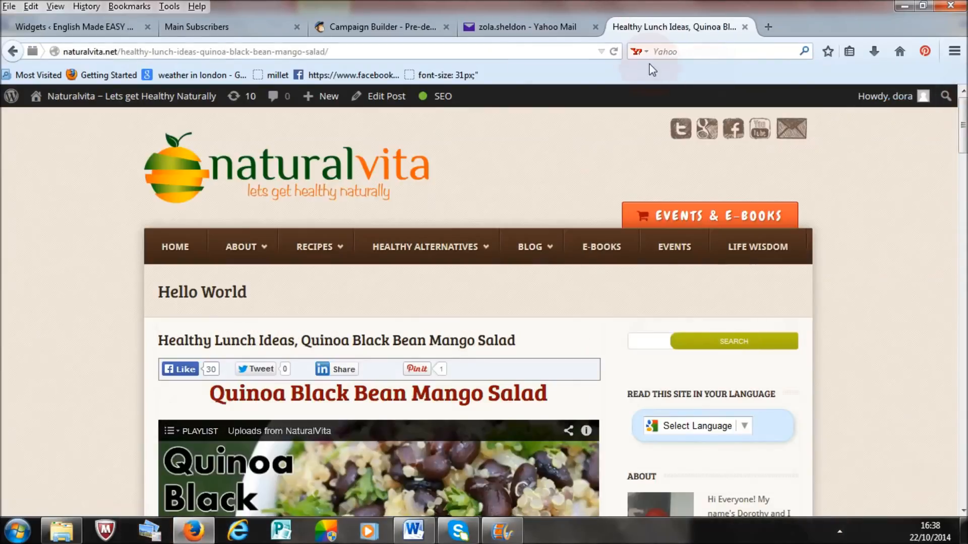
Step: Return to the campaign preview and compare the email's content with the original Quinoa Black Bean Mango Salad blog post
click(373, 28)
click(488, 176)
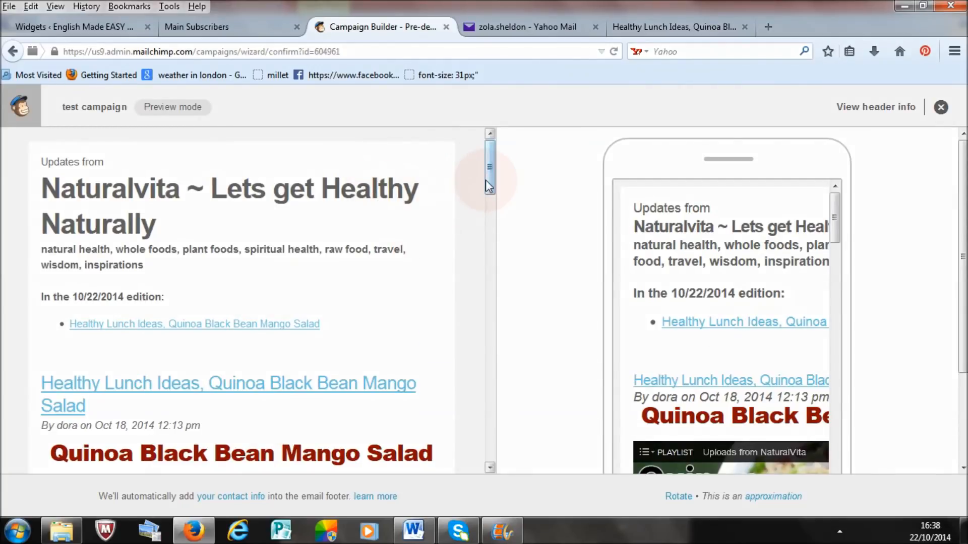
drag(489, 187, 489, 223)
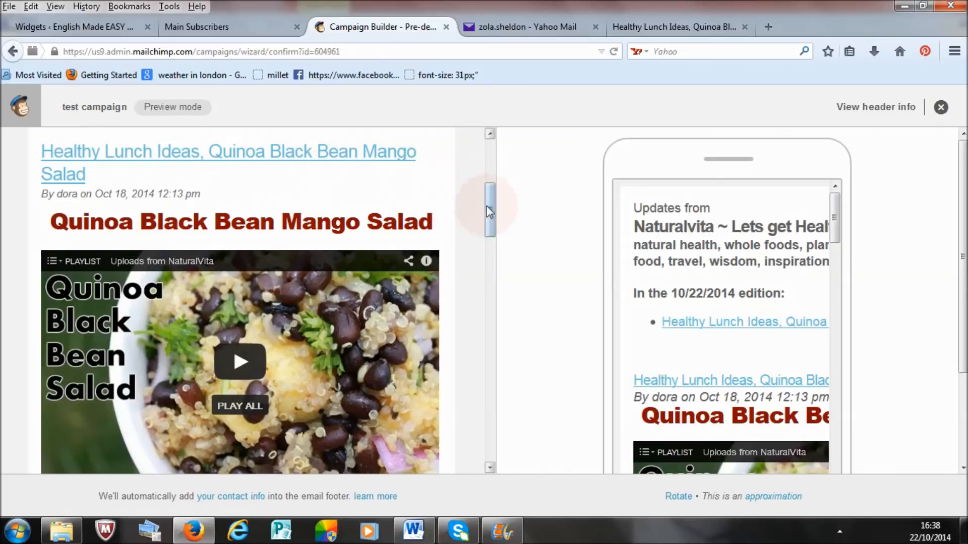
drag(492, 207, 492, 328)
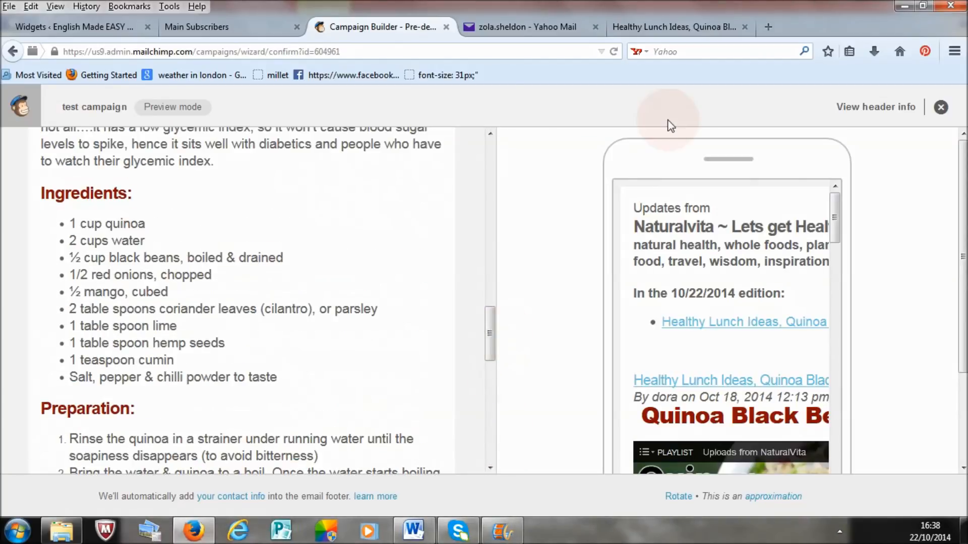
click(674, 24)
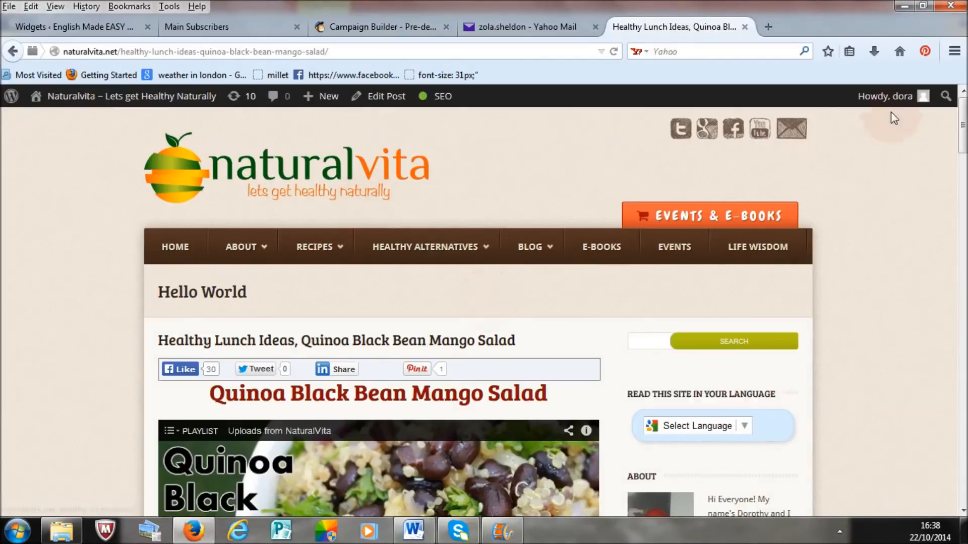
mouse_move(964, 113)
mouse_down()
mouse_move(963, 273)
mouse_move(964, 110)
mouse_up()
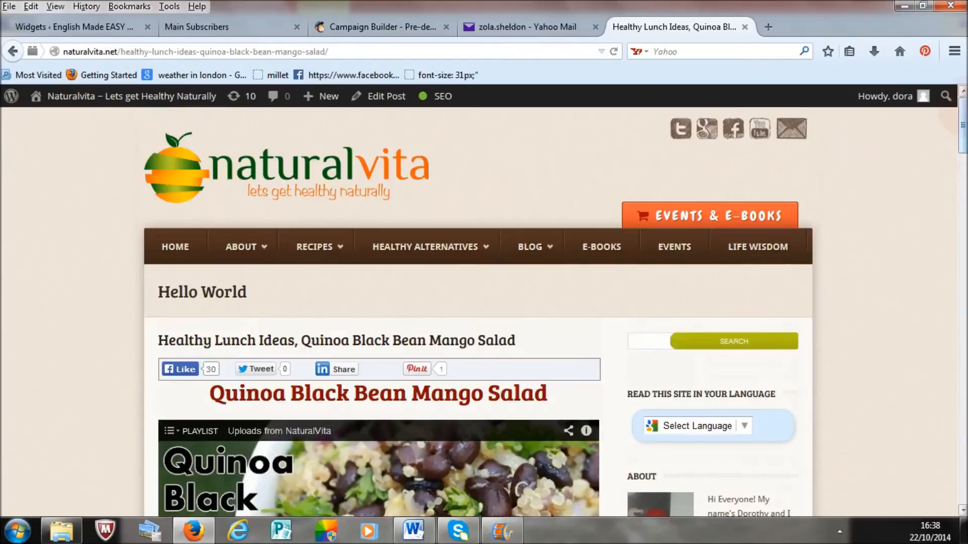
click(395, 29)
drag(488, 328, 490, 152)
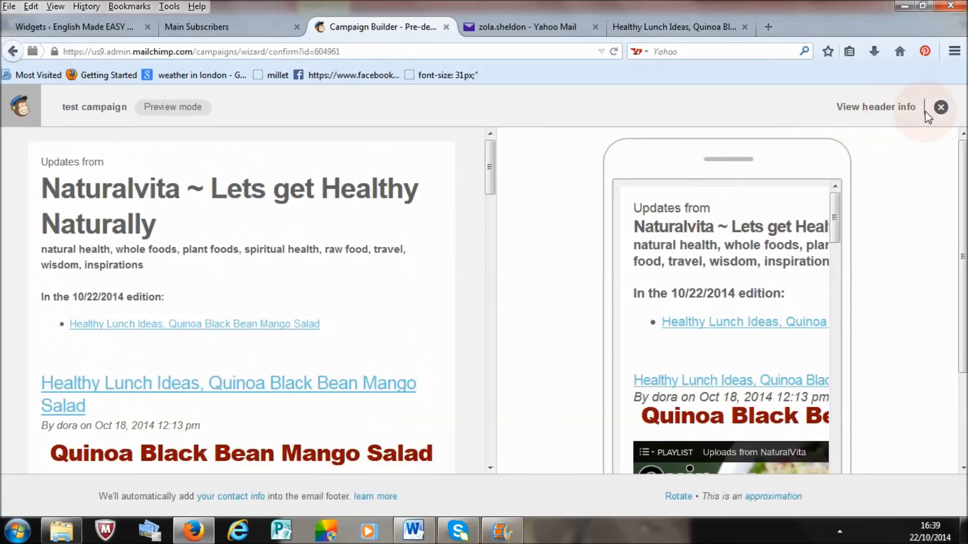
Step: Leave the campaign preview and send a test email of the campaign to the already filled-in address
click(941, 108)
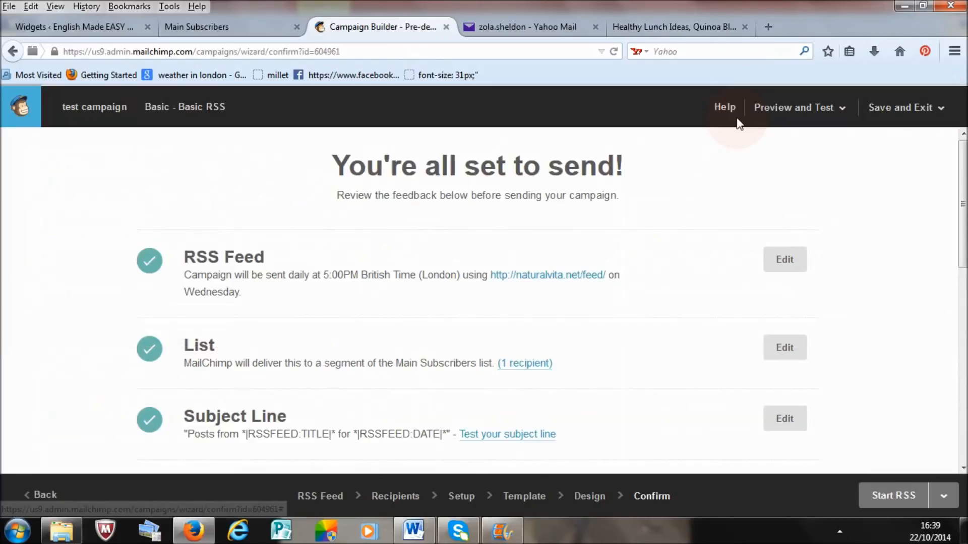
click(819, 111)
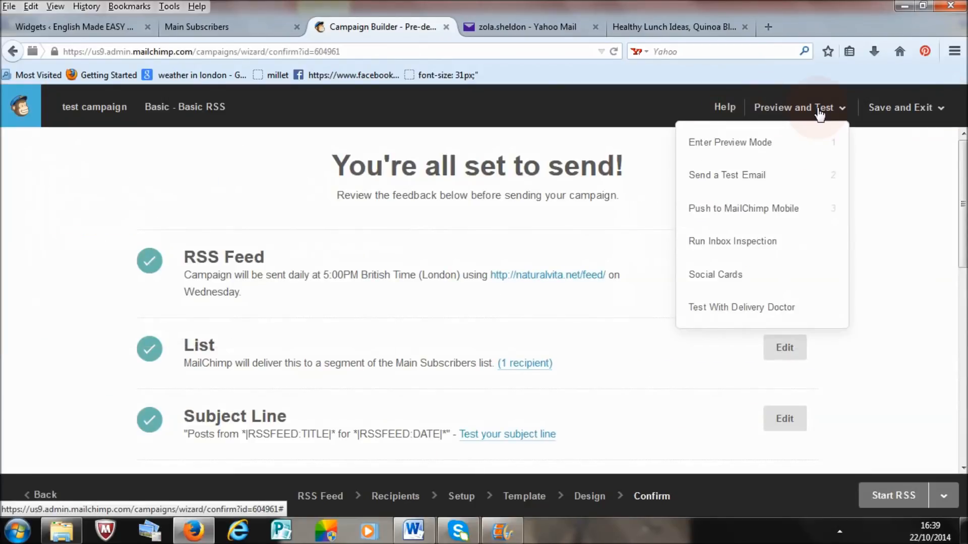
click(782, 184)
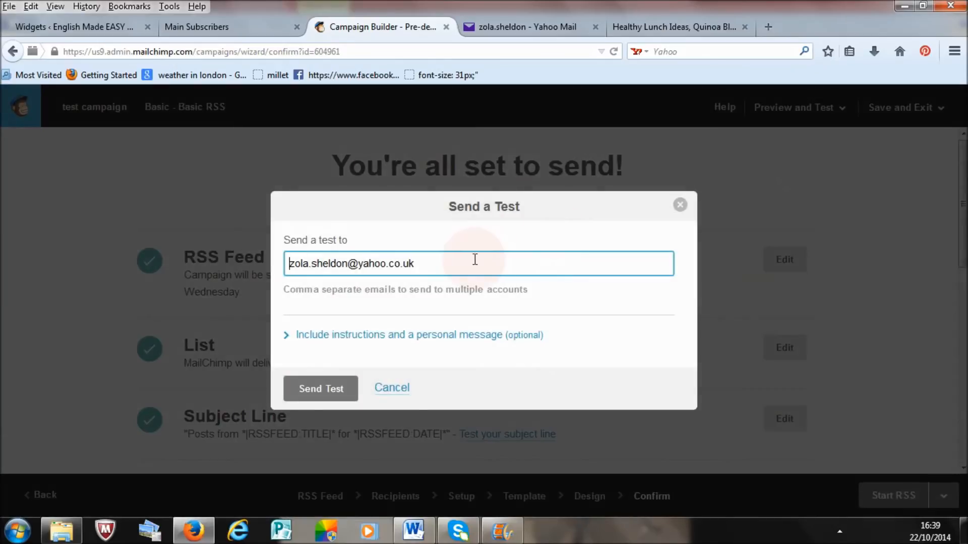
click(334, 389)
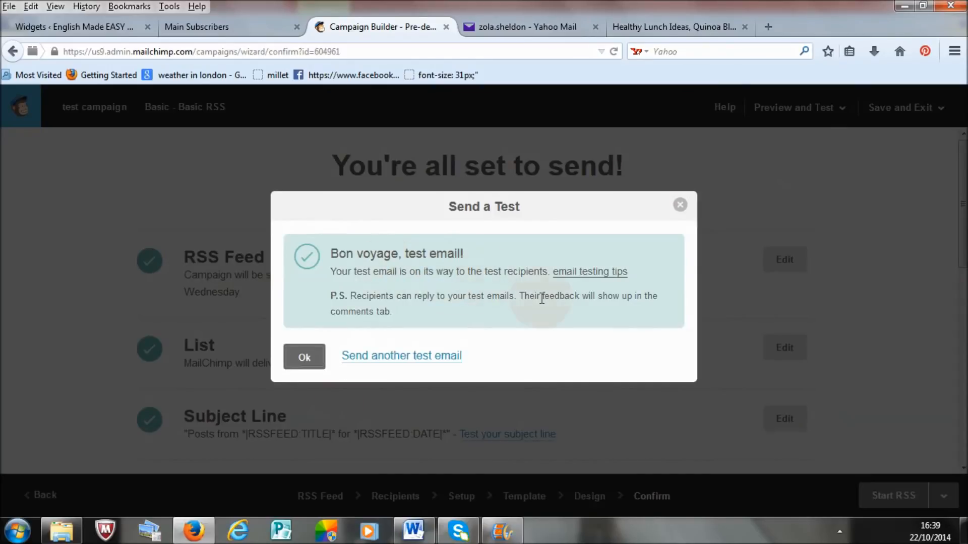
click(680, 204)
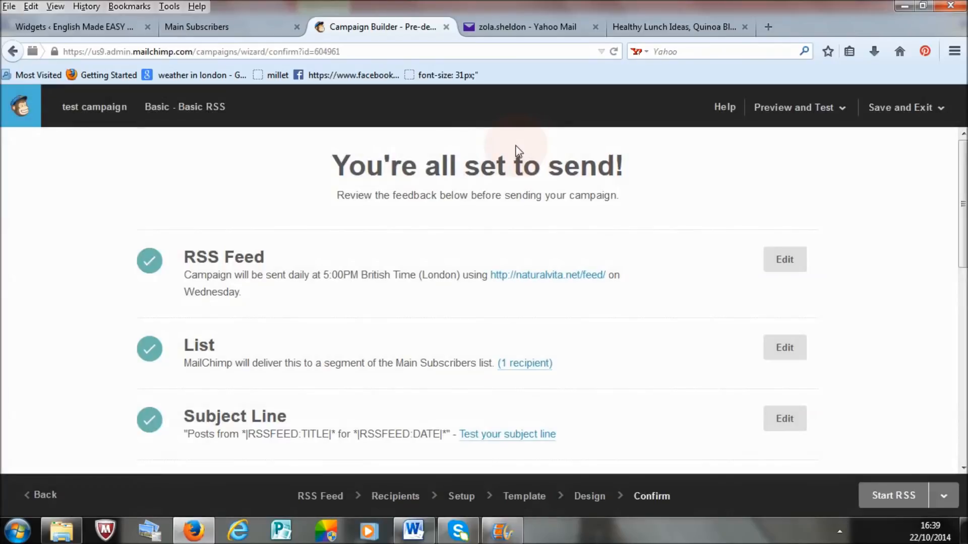
Step: Switch to Yahoo Mail, refresh the inbox, open the new test email from papa-english and show its blocked images
click(524, 27)
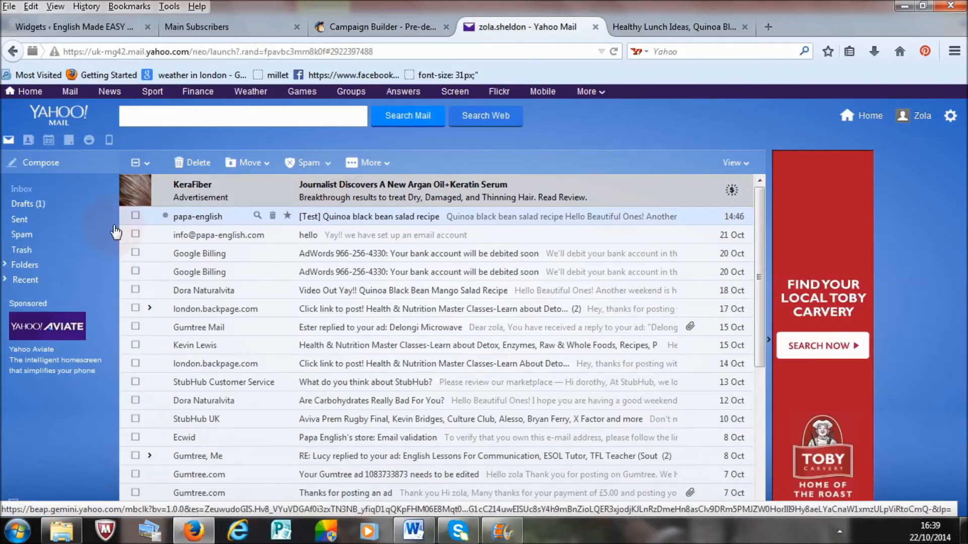
click(108, 190)
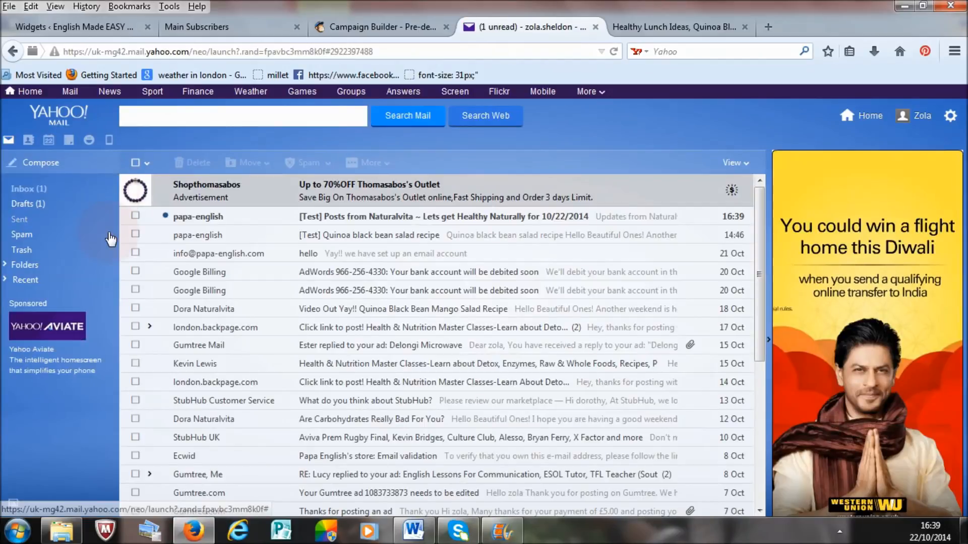
click(379, 223)
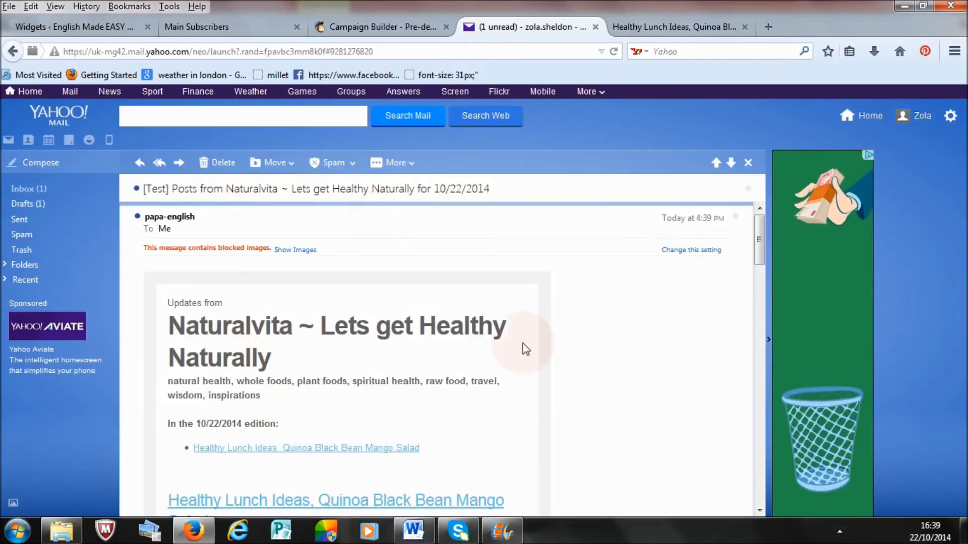
mouse_move(760, 241)
mouse_down()
mouse_move(762, 271)
mouse_move(764, 230)
mouse_up()
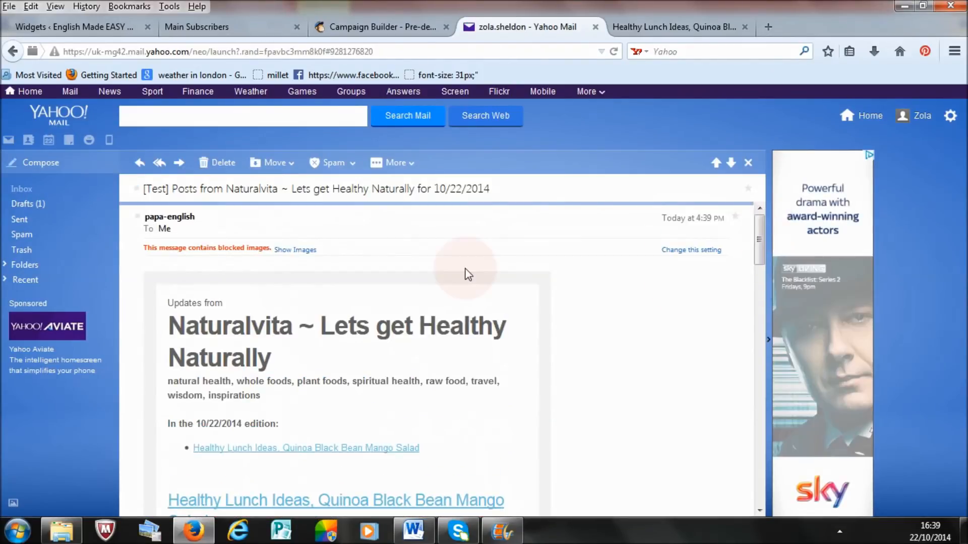
click(291, 251)
Step: Compare the area between the test email's two recipe headings with the video section of the original blog post
drag(759, 246, 765, 280)
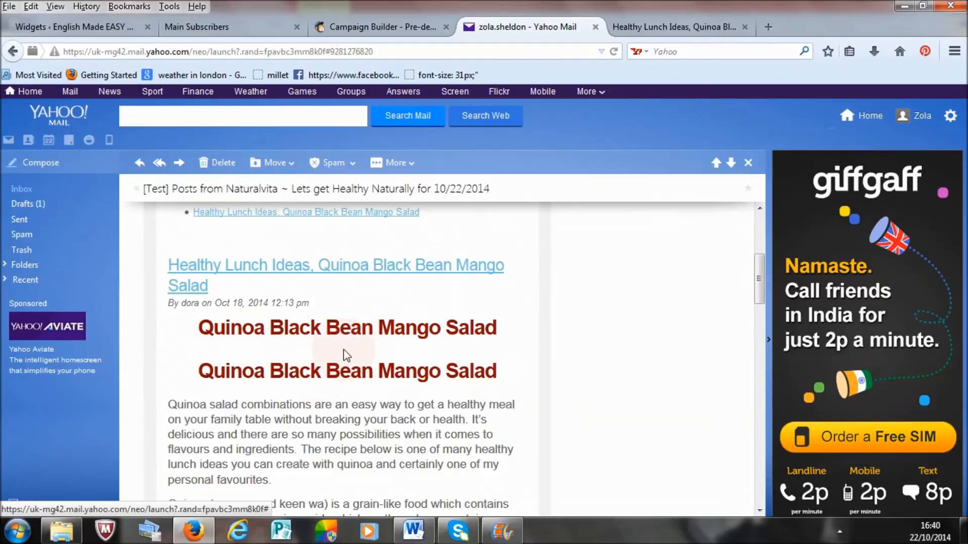
mouse_move(298, 346)
mouse_down()
mouse_move(243, 342)
mouse_move(280, 390)
mouse_move(261, 382)
mouse_move(298, 347)
mouse_up()
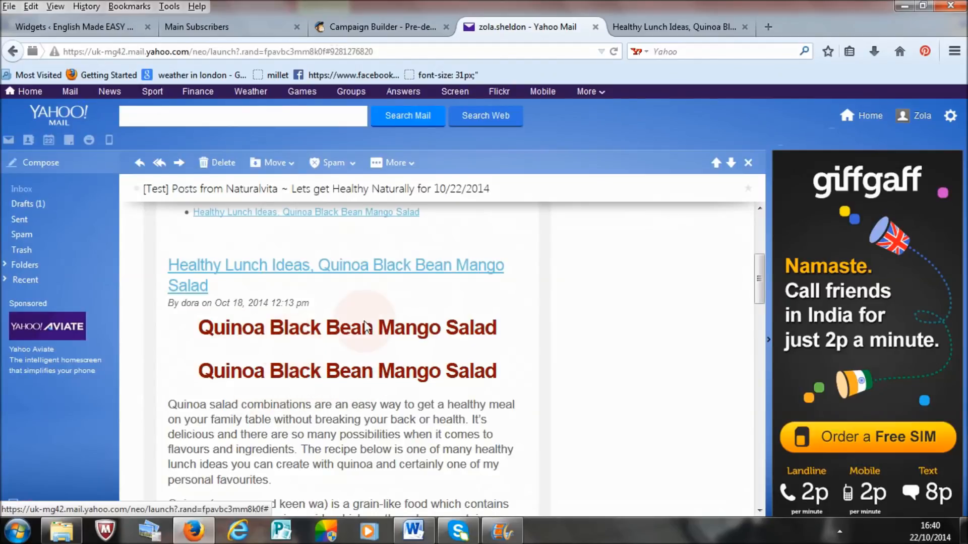
click(663, 28)
scroll(601, 233, down, 5)
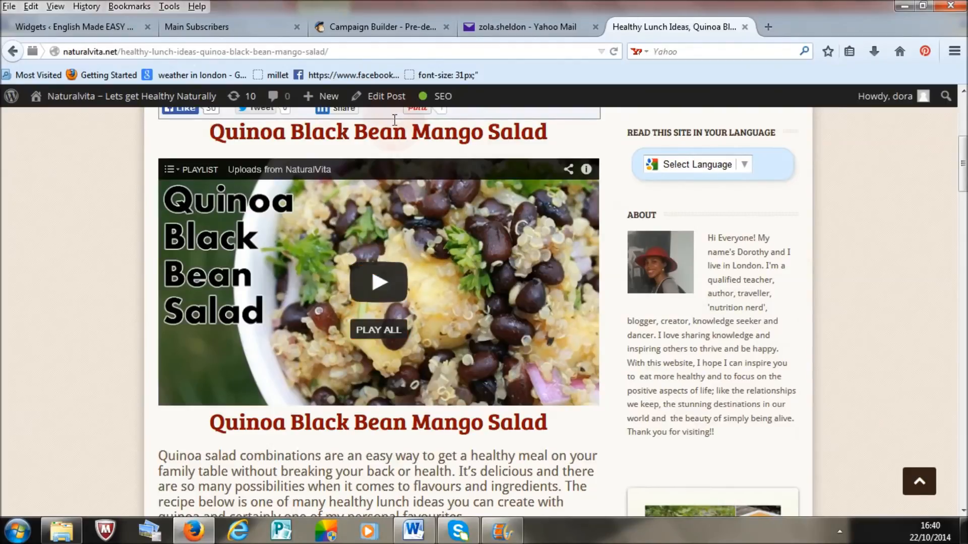
Step: Return to the campaign, enable Auto-convert video in its setup options and go back to the confirmation page
click(375, 27)
click(341, 302)
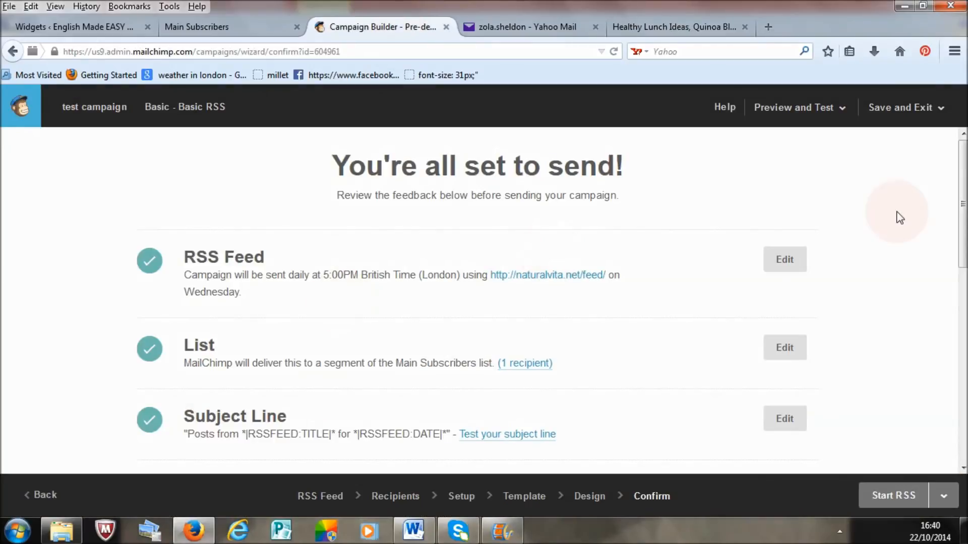
drag(955, 196, 959, 194)
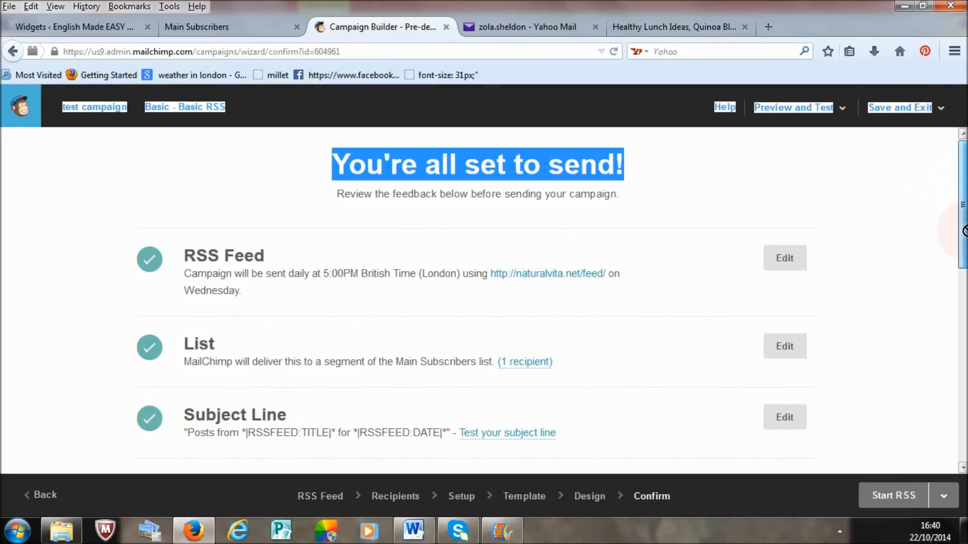
click(894, 251)
drag(964, 239, 967, 283)
click(784, 316)
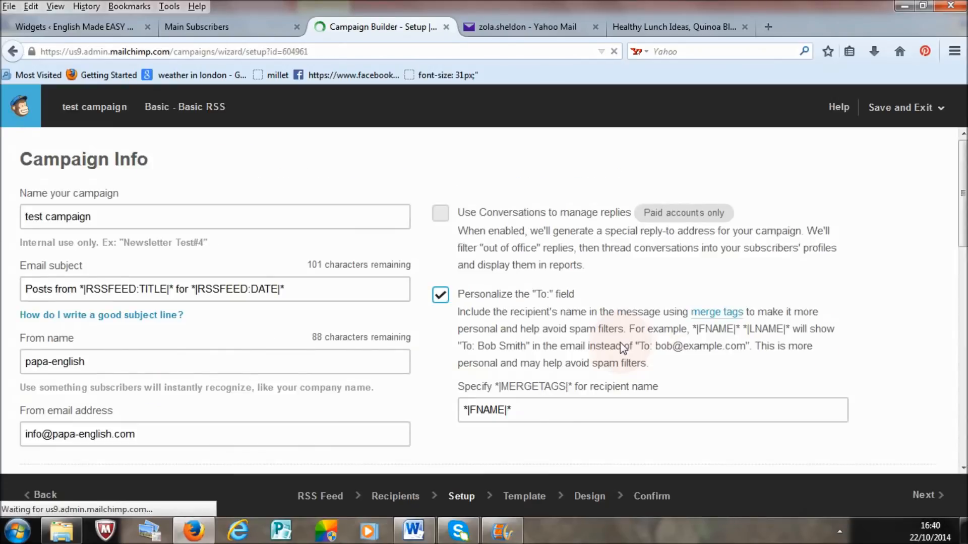
drag(965, 197, 967, 411)
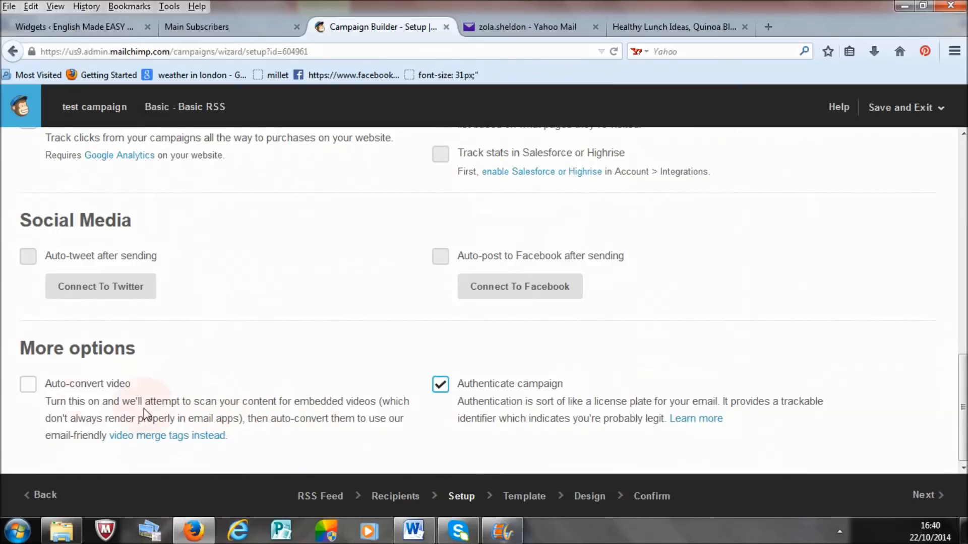
click(28, 384)
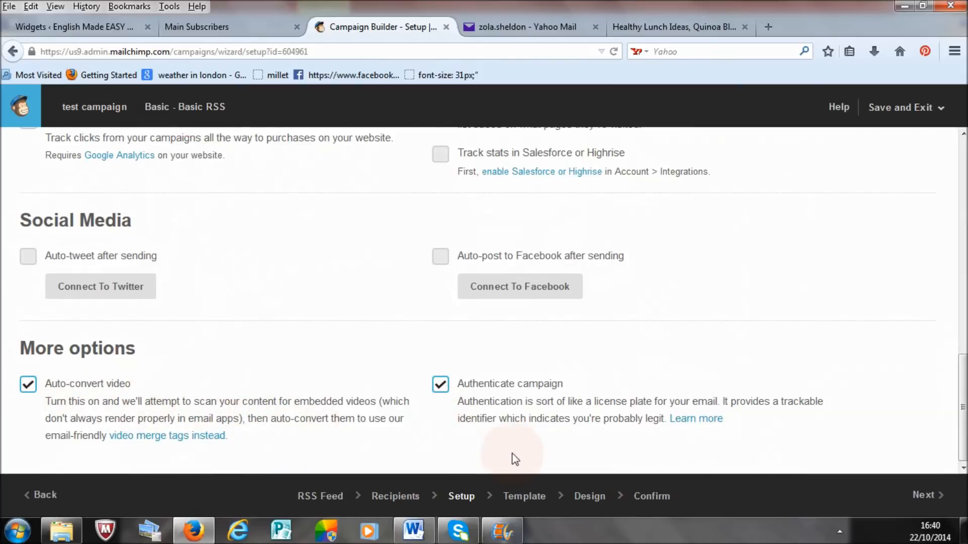
click(648, 496)
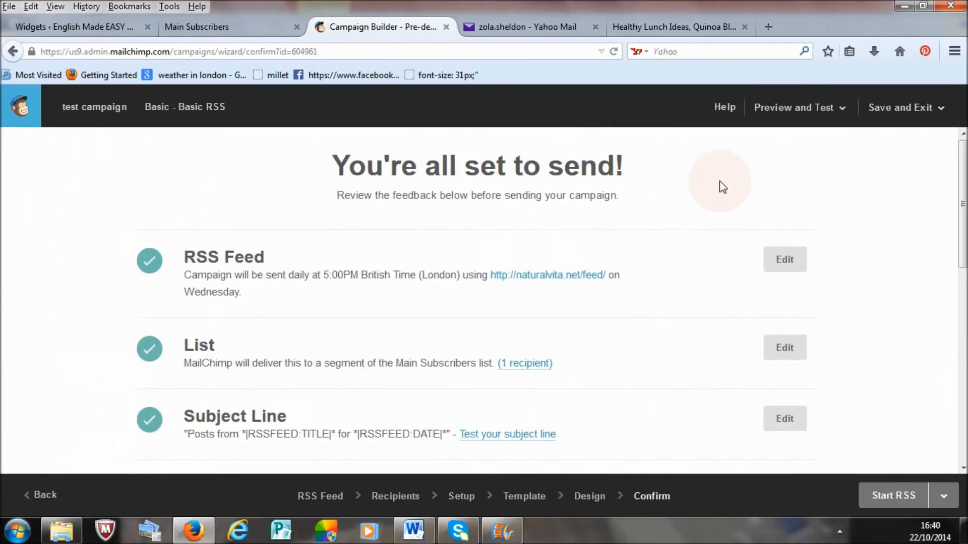
Step: Send another test email of the updated campaign to the same address
click(833, 111)
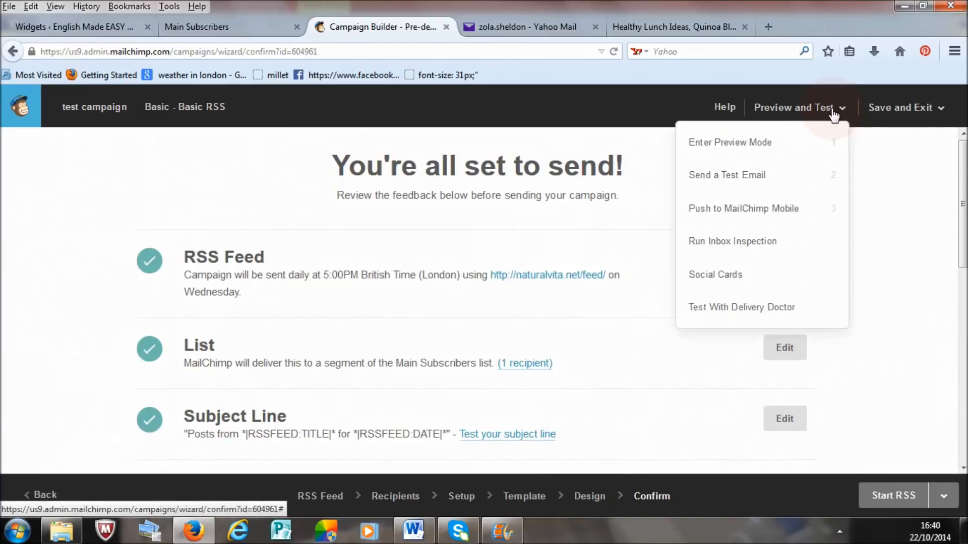
click(781, 176)
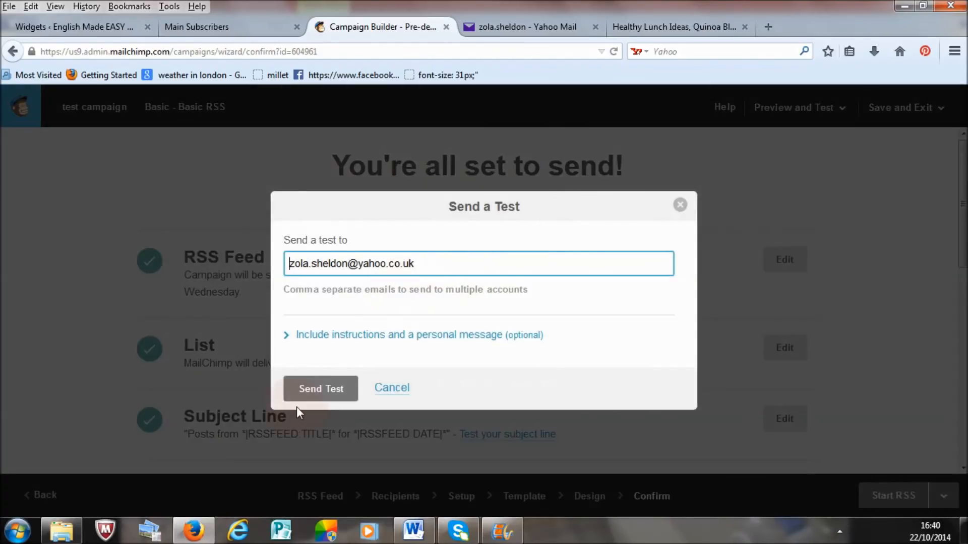
click(321, 387)
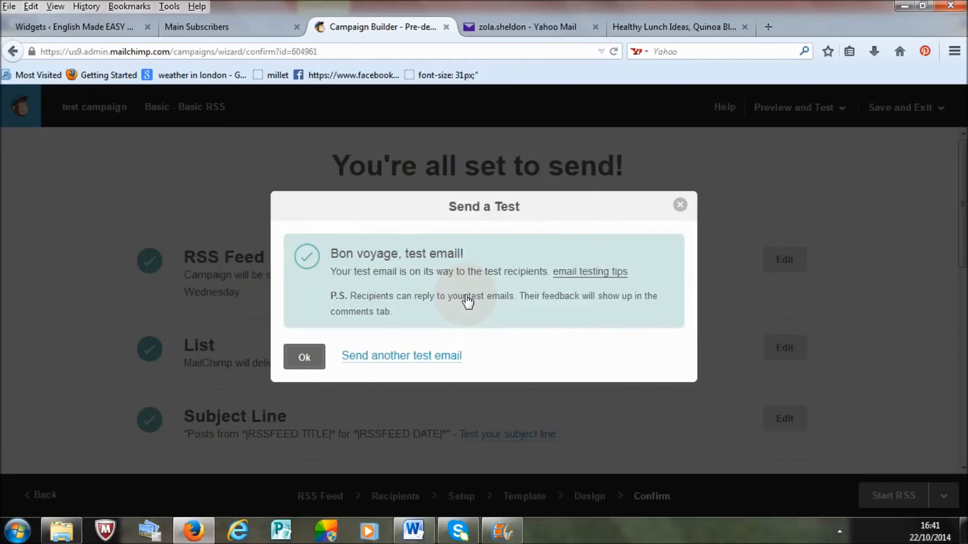
Step: Switch back to Yahoo Mail, refresh the inbox, open the latest Naturalvita test email and show its images
click(543, 27)
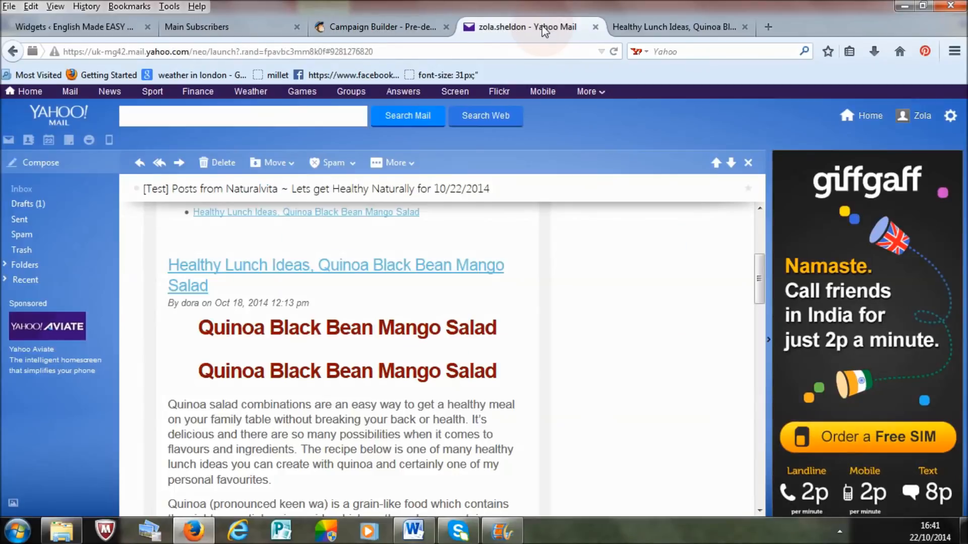
click(22, 191)
click(108, 189)
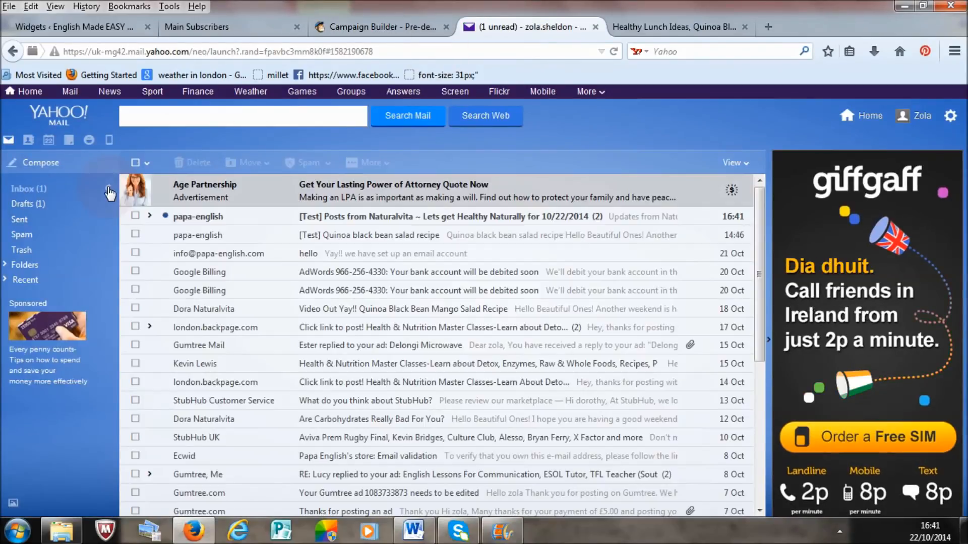
click(369, 217)
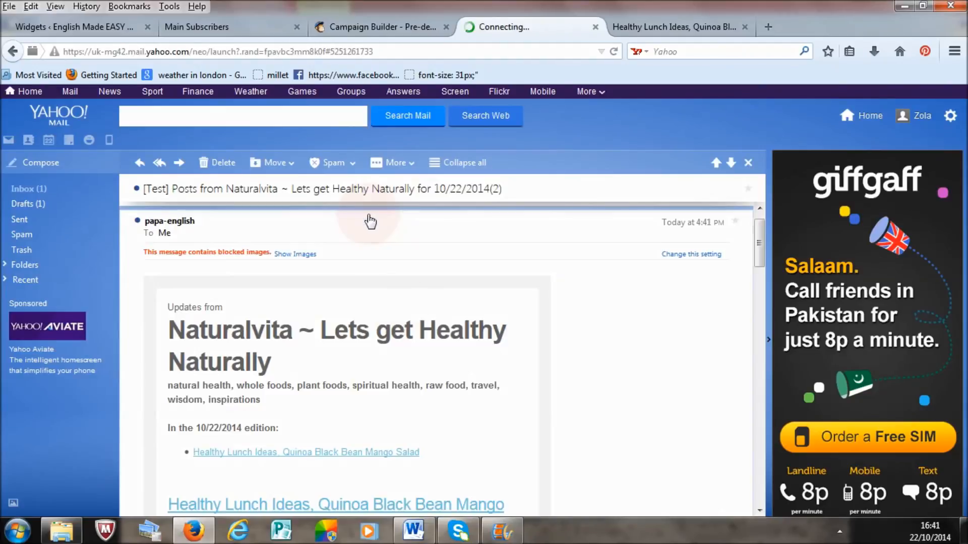
click(301, 254)
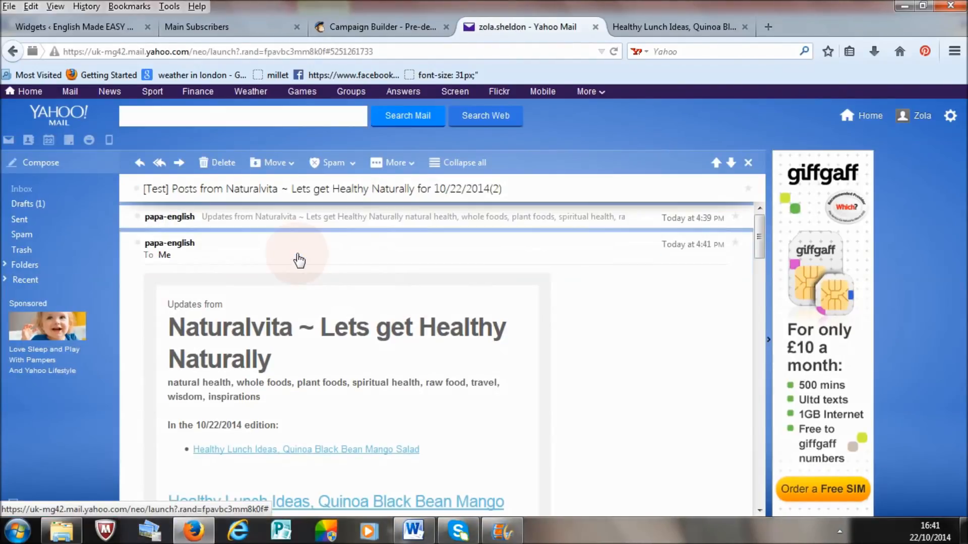
Step: Check how the Quinoa Black Bean Salad video appears in the new test email and review the message from its beginning
drag(758, 236, 764, 293)
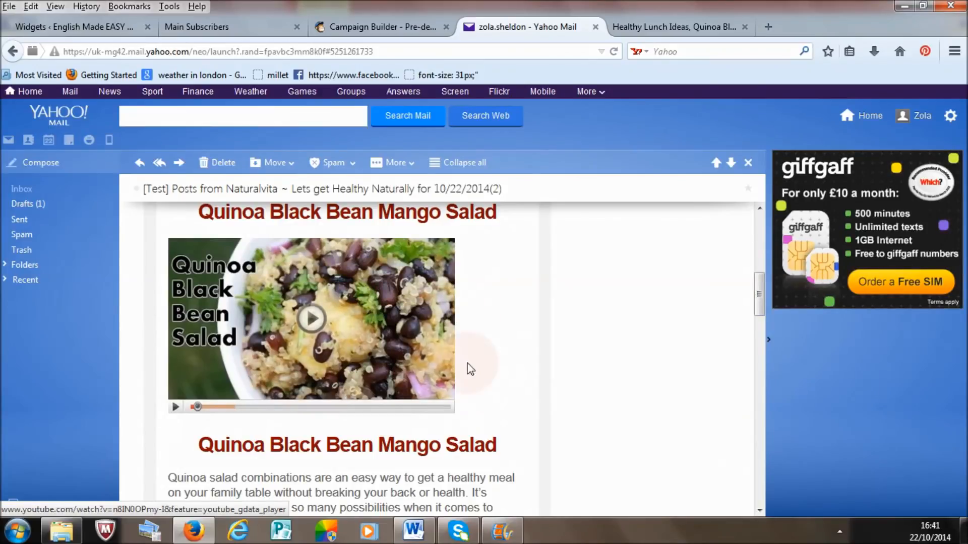
drag(756, 310, 760, 228)
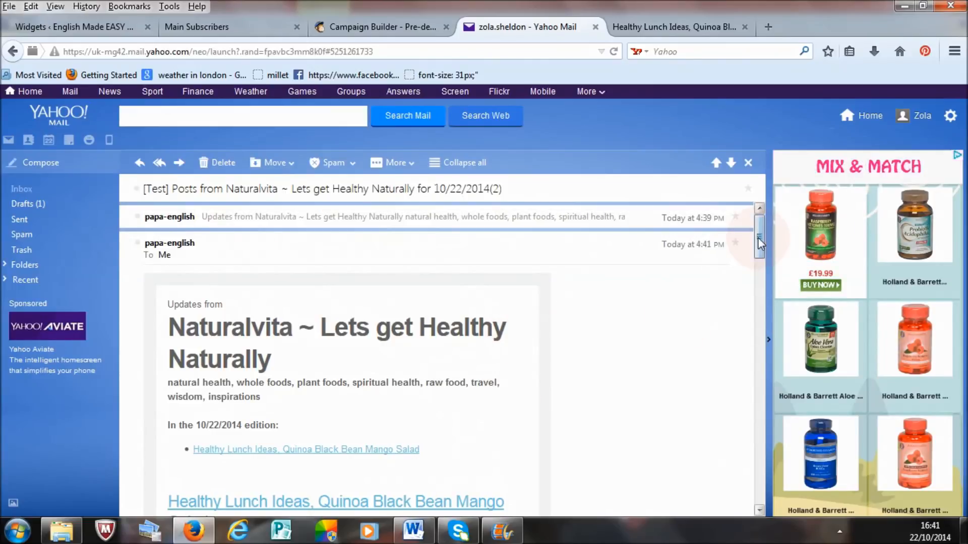
mouse_move(758, 237)
mouse_down()
mouse_move(757, 276)
mouse_move(757, 230)
mouse_up()
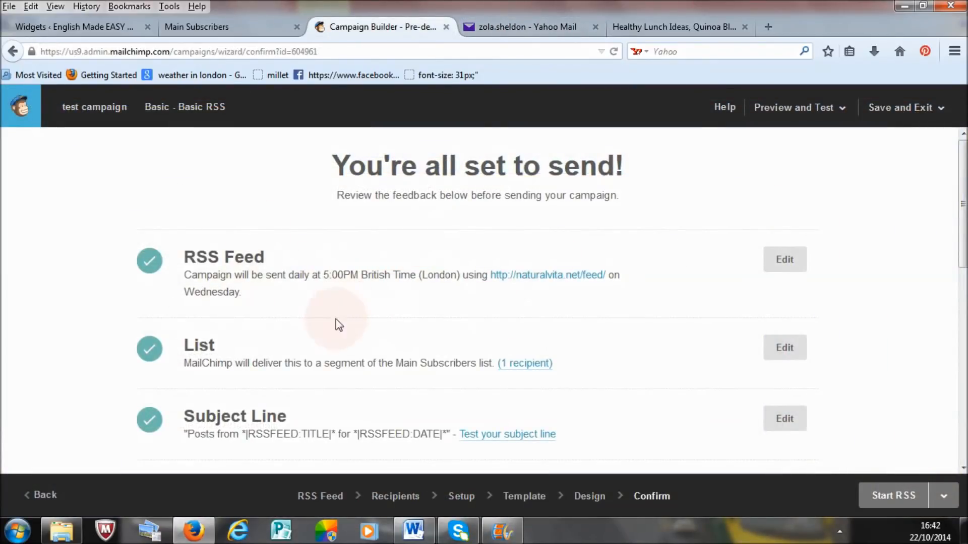
Step: Return to MailChimp, then save the test campaign and exit to the dashboard
click(901, 108)
click(897, 145)
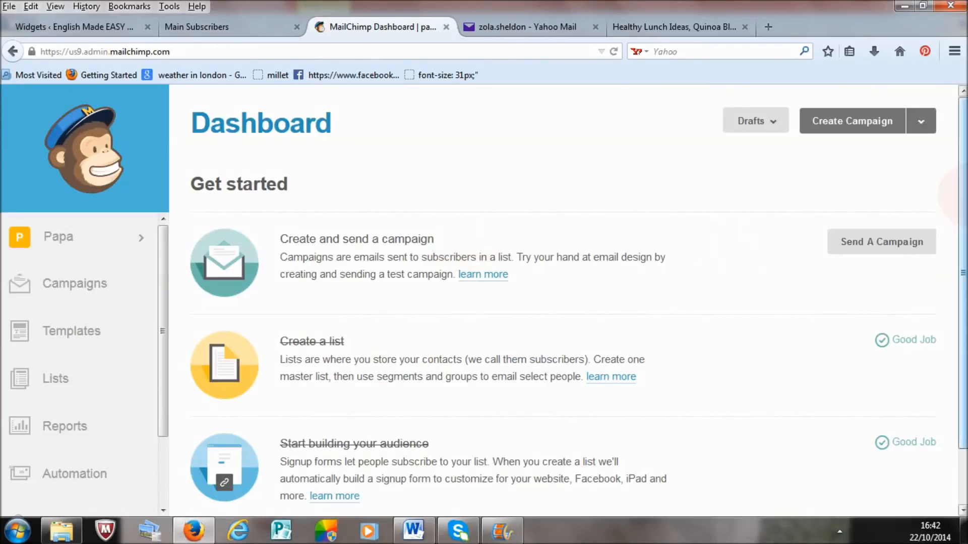
scroll(955, 271, down, 1)
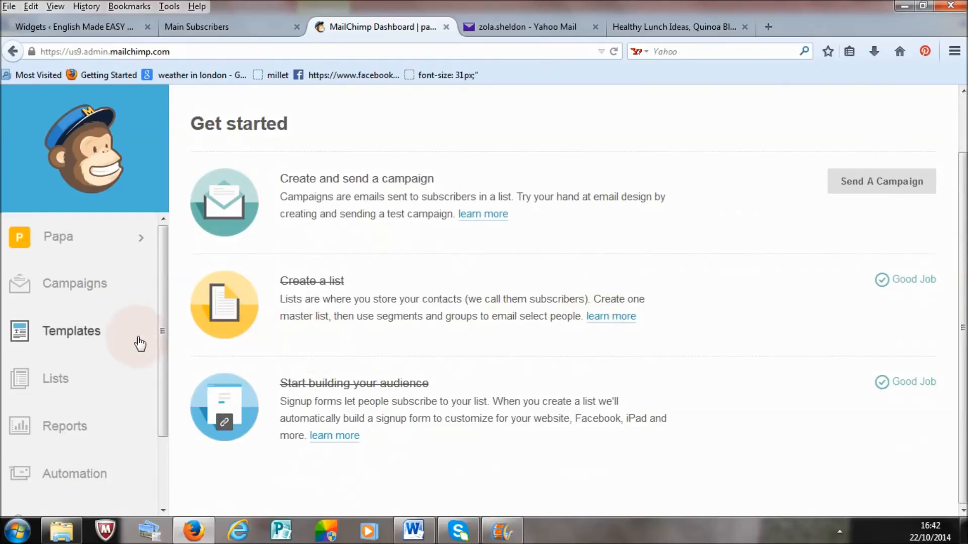
Step: Open the Main Subscribers list and look through its subscribers
click(56, 377)
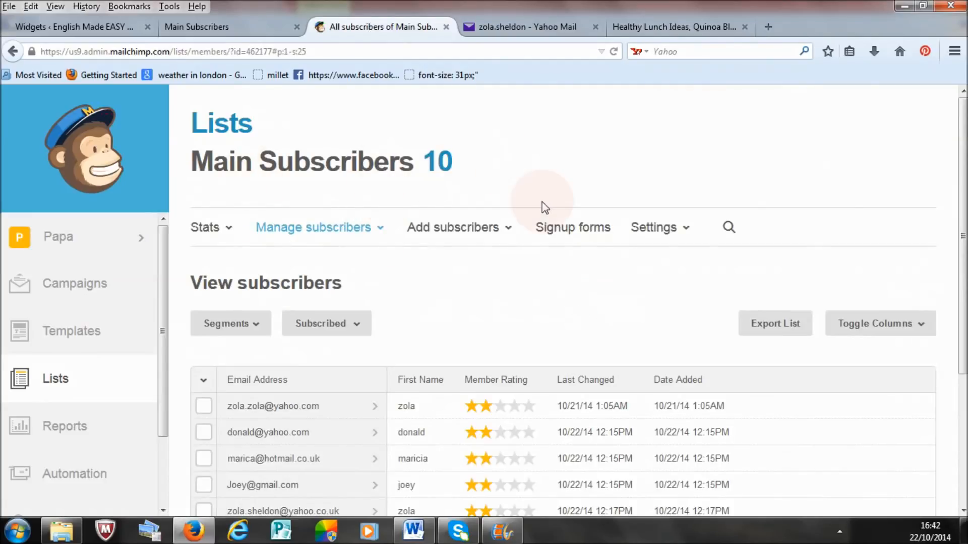
scroll(961, 218, down, 2)
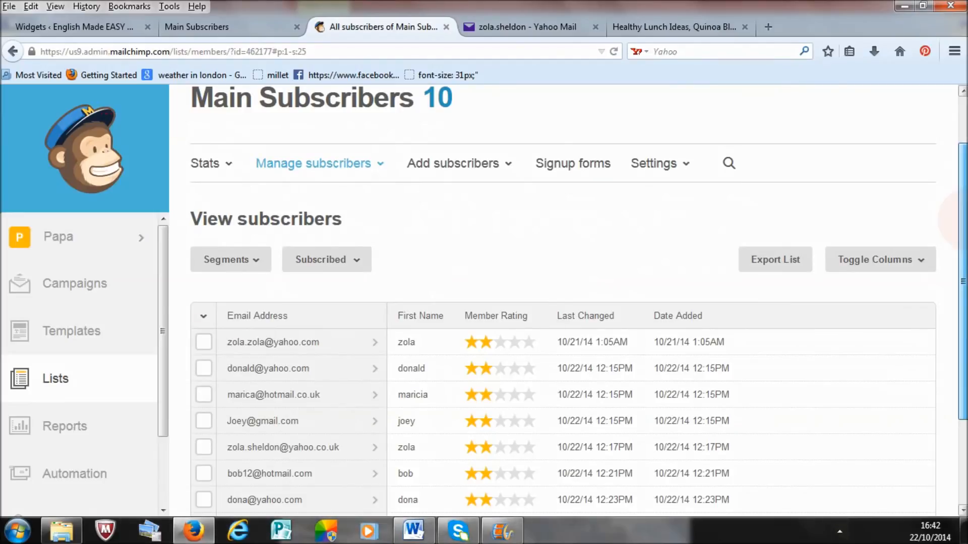
scroll(578, 301, down, 1)
scroll(572, 310, down, 1)
scroll(573, 310, up, 1)
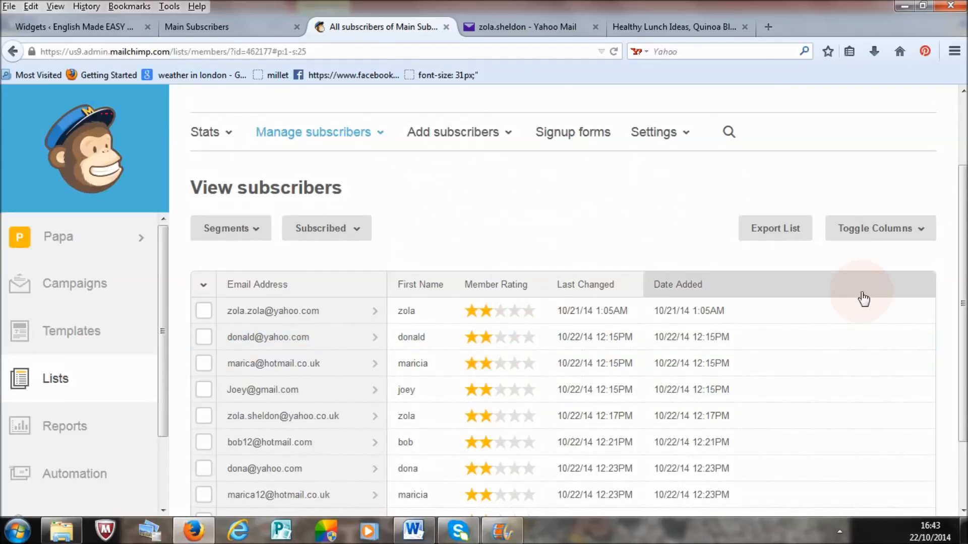
scroll(619, 243, down, 1)
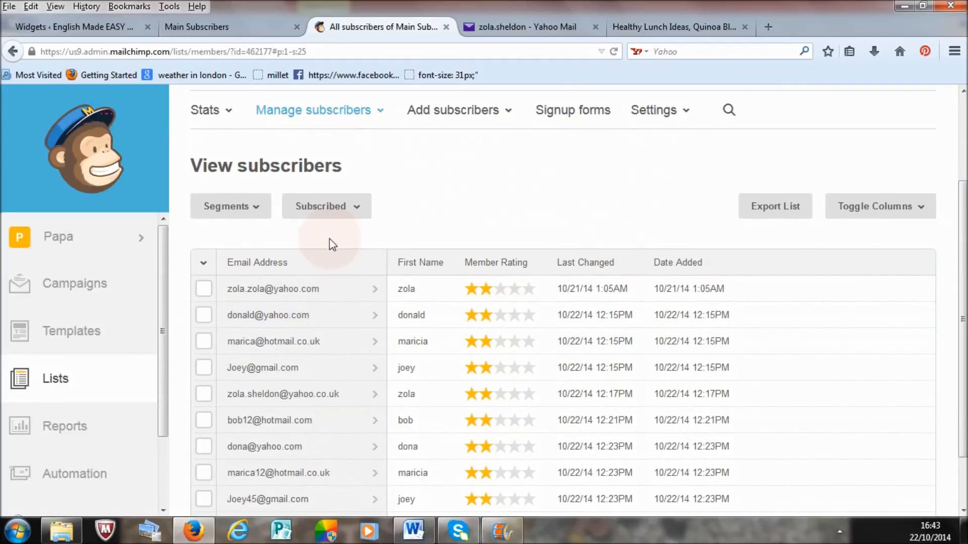
Step: Start a new segment for the Main Subscribers list and look through the available match and condition field options
click(260, 213)
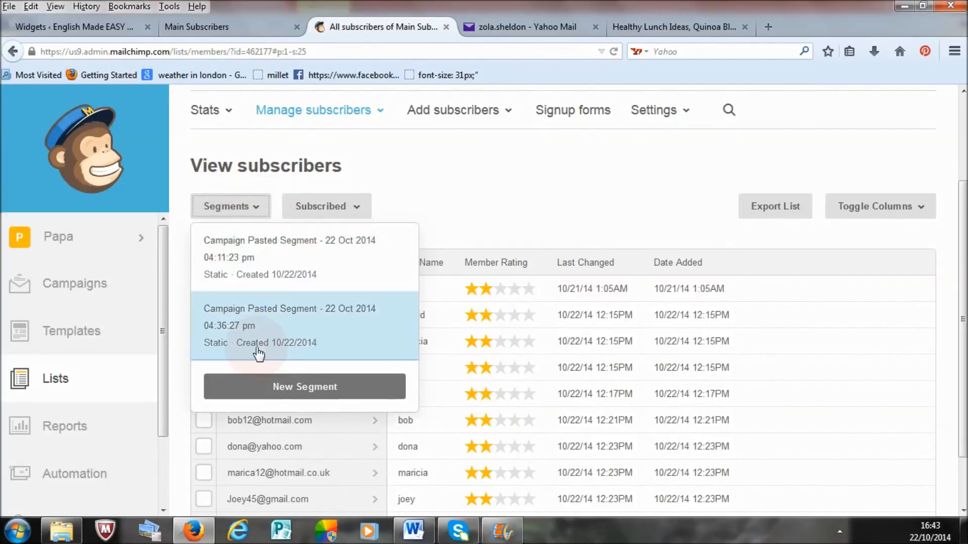
click(276, 388)
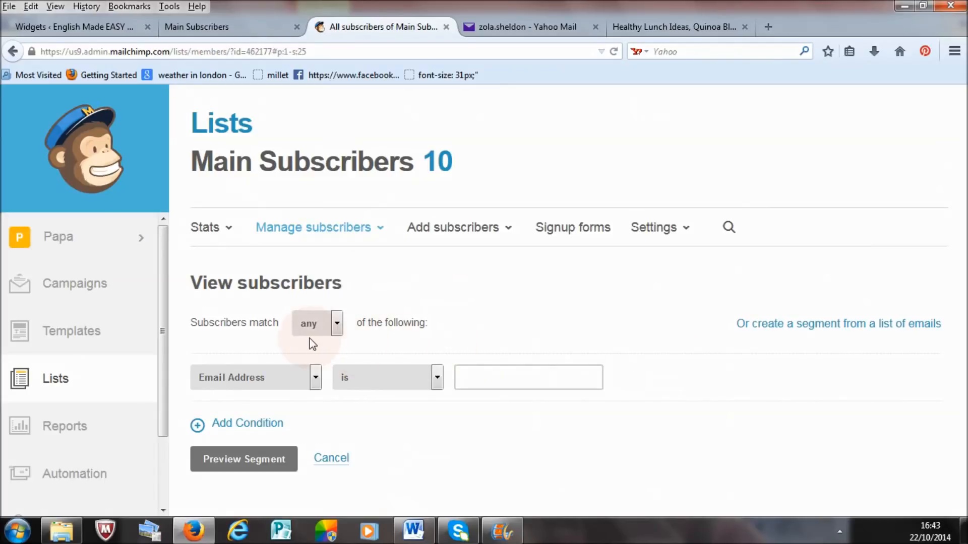
click(337, 330)
click(337, 330)
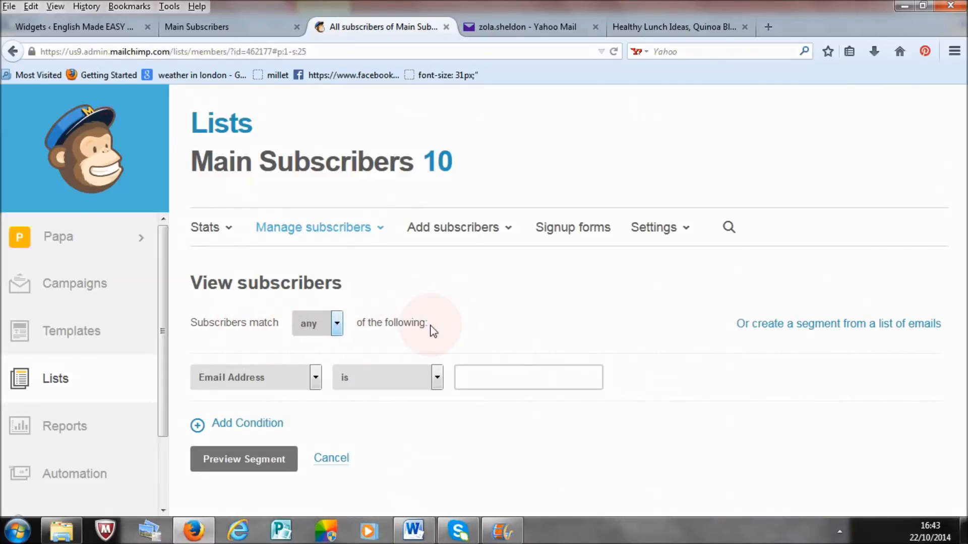
click(316, 378)
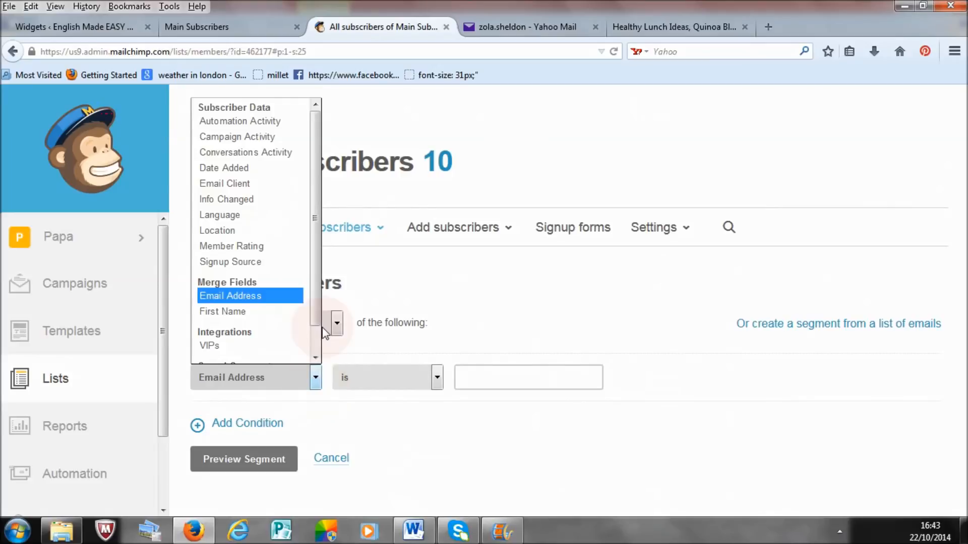
mouse_move(312, 304)
mouse_down()
mouse_move(316, 337)
mouse_move(314, 295)
mouse_up()
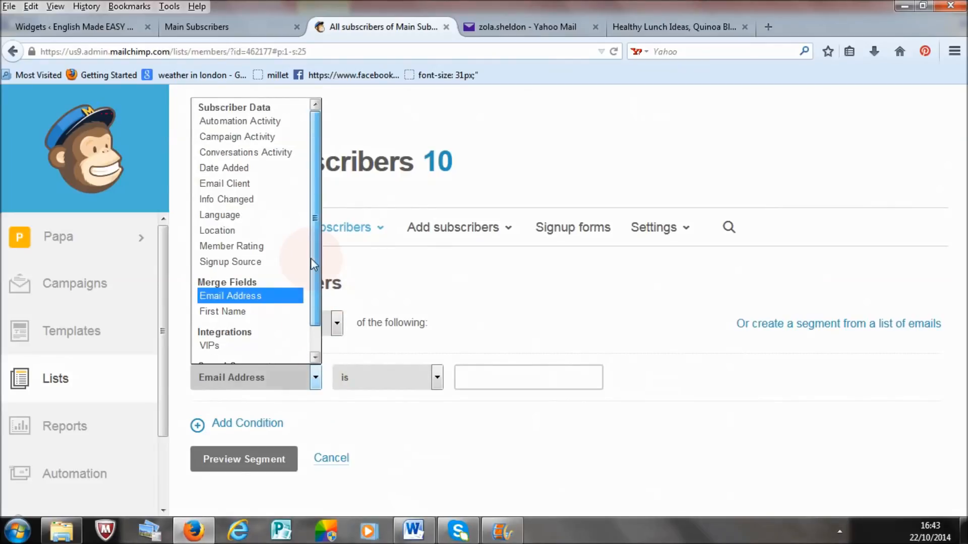
scroll(315, 197, down, 1)
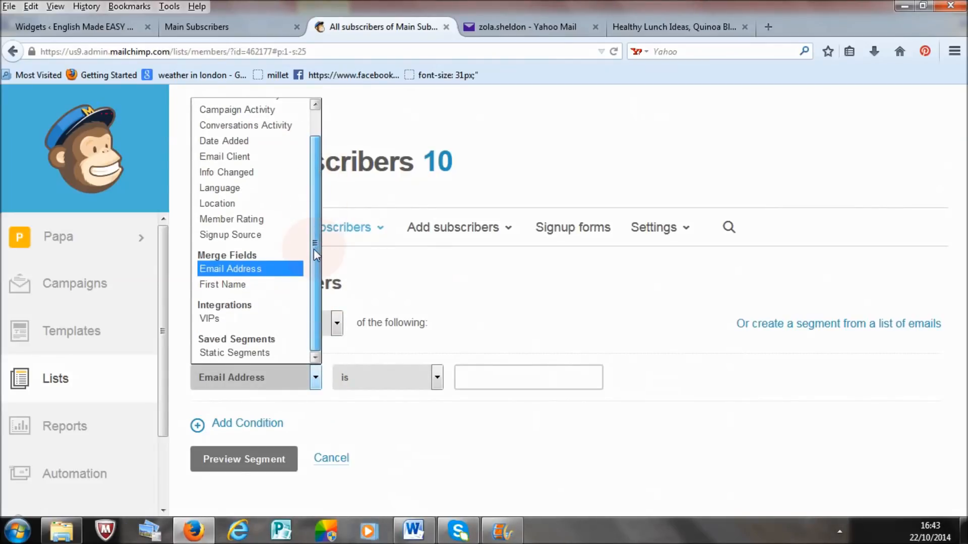
scroll(310, 165, up, 2)
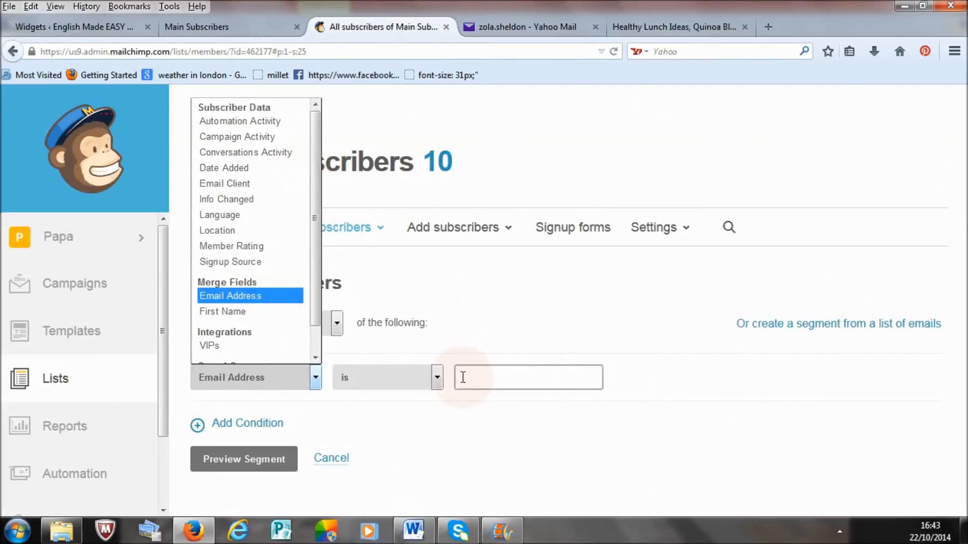
click(481, 379)
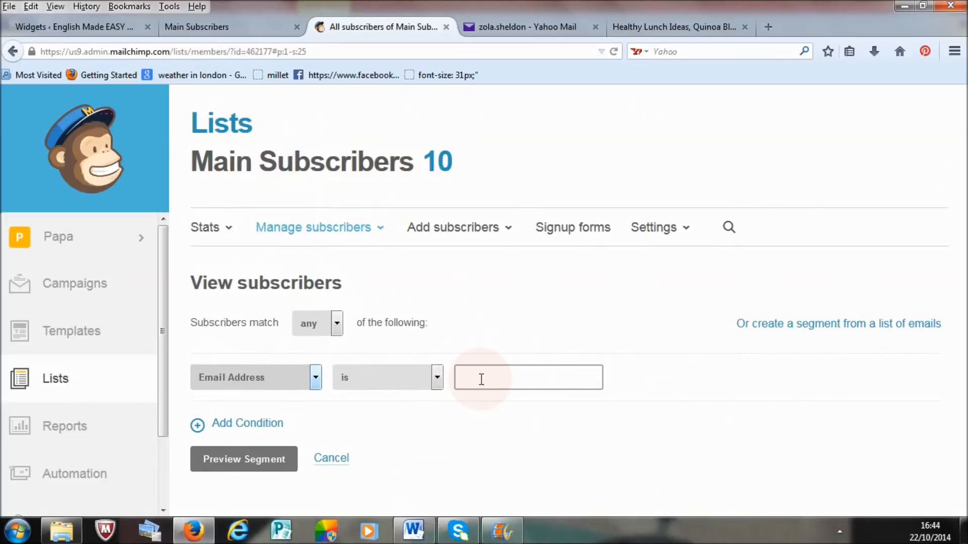
click(481, 379)
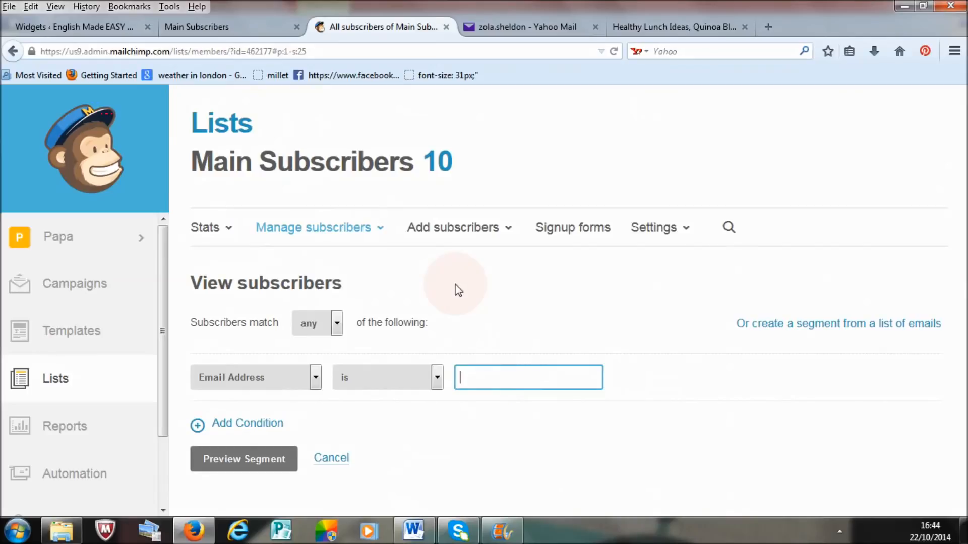
Step: Return to the Main Subscribers list, open the fourth subscriber's profile and copy the email address
click(327, 229)
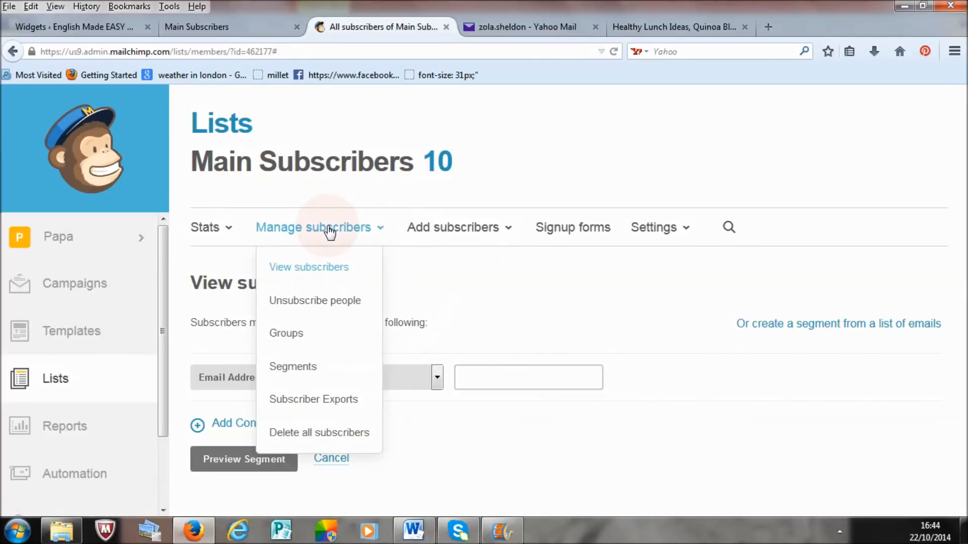
click(58, 383)
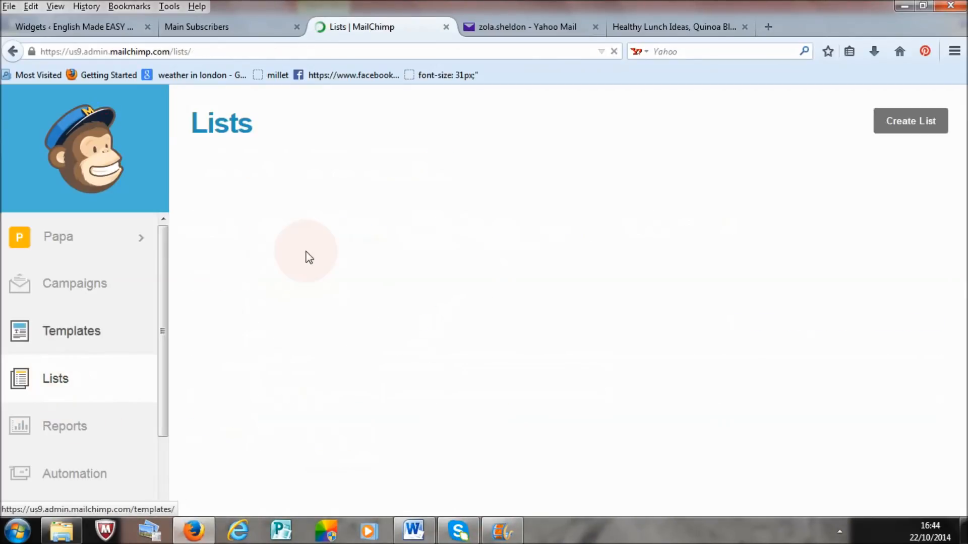
click(307, 233)
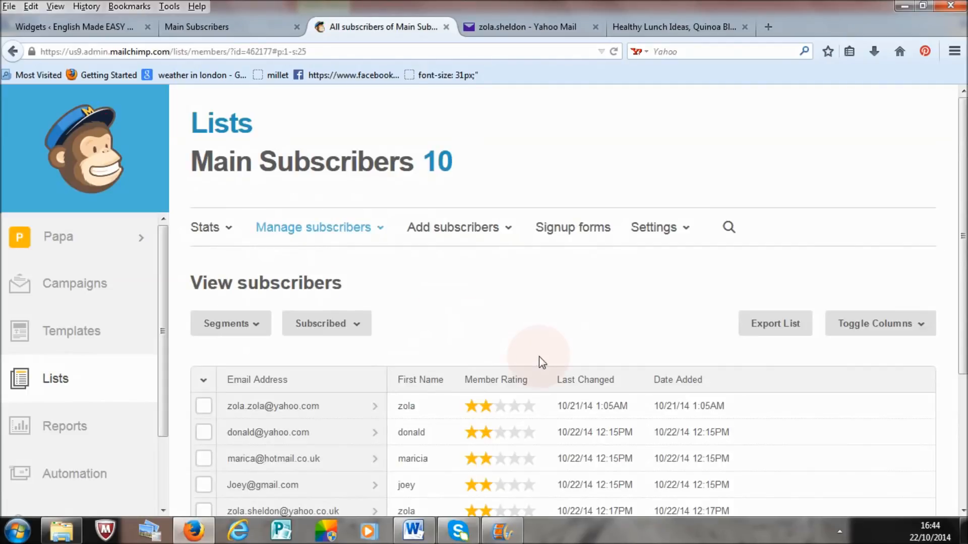
scroll(610, 338, down, 3)
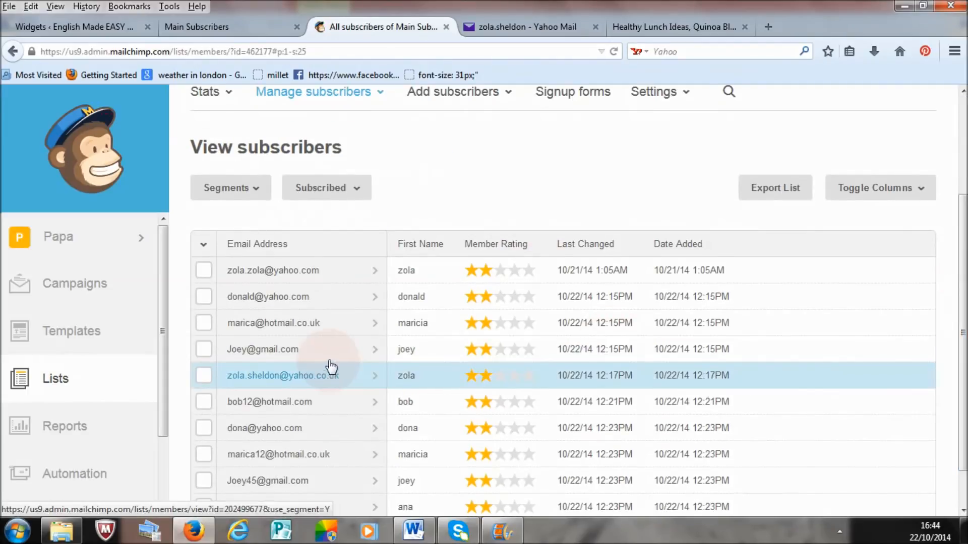
click(301, 357)
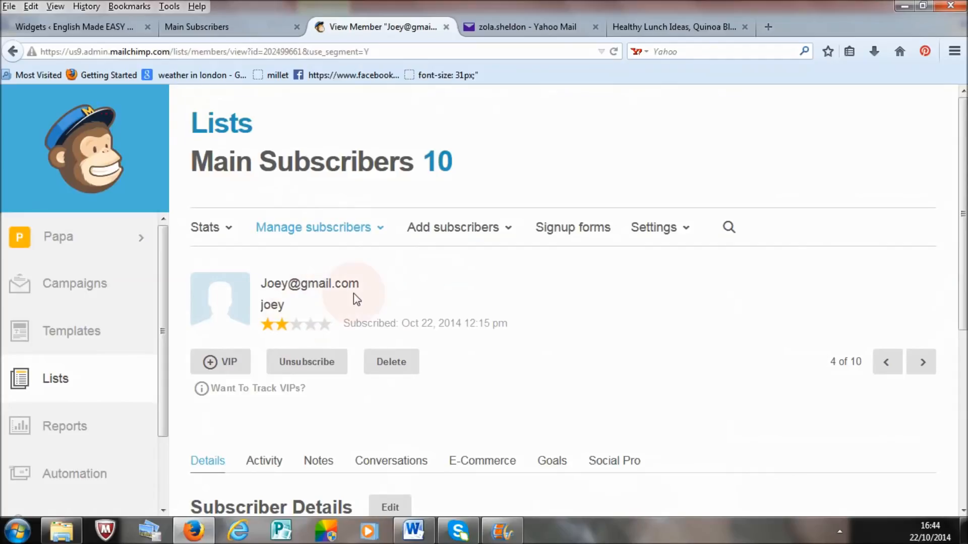
drag(370, 285, 258, 287)
right_click(303, 282)
click(318, 287)
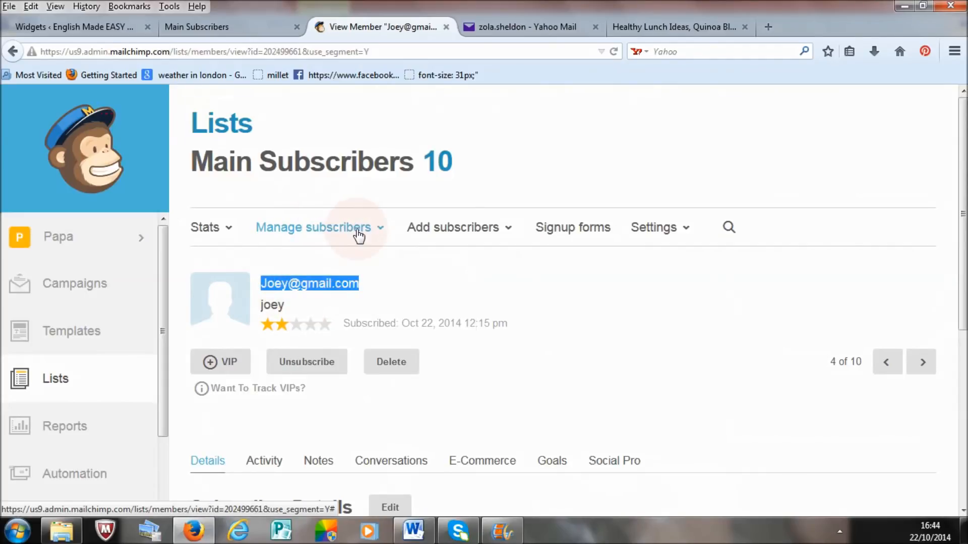
Step: Create a new segment for Main Subscribers with the condition Email Address is the copied subscriber's address, and preview it
click(305, 232)
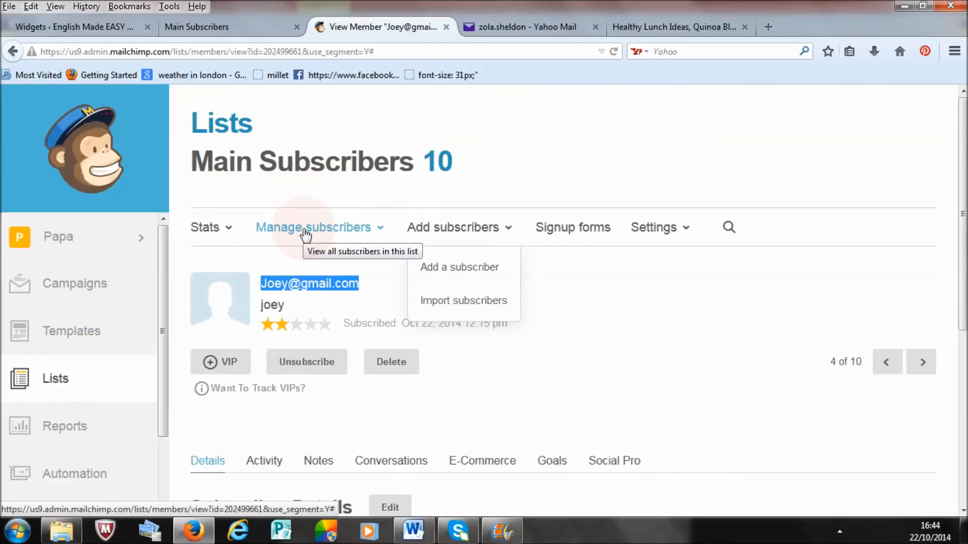
click(305, 233)
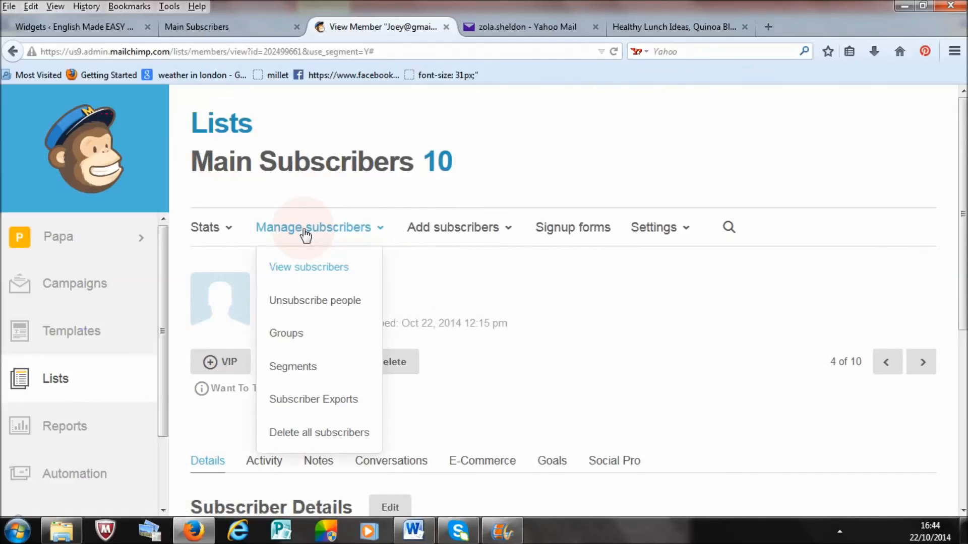
click(298, 366)
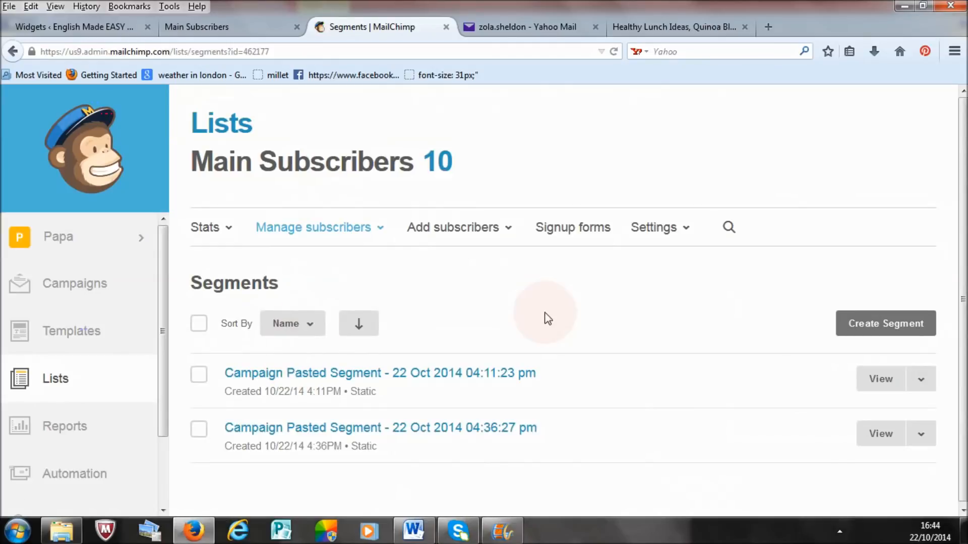
click(848, 331)
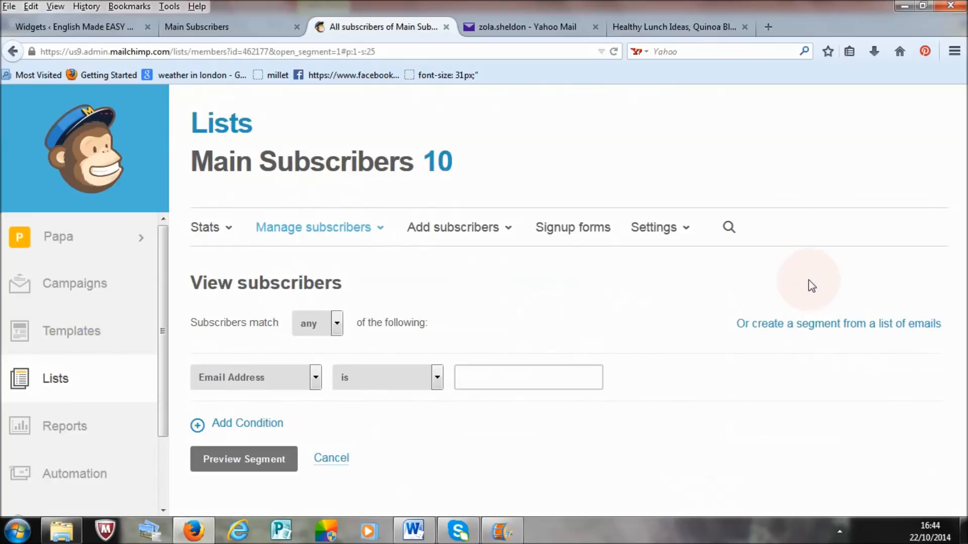
click(318, 374)
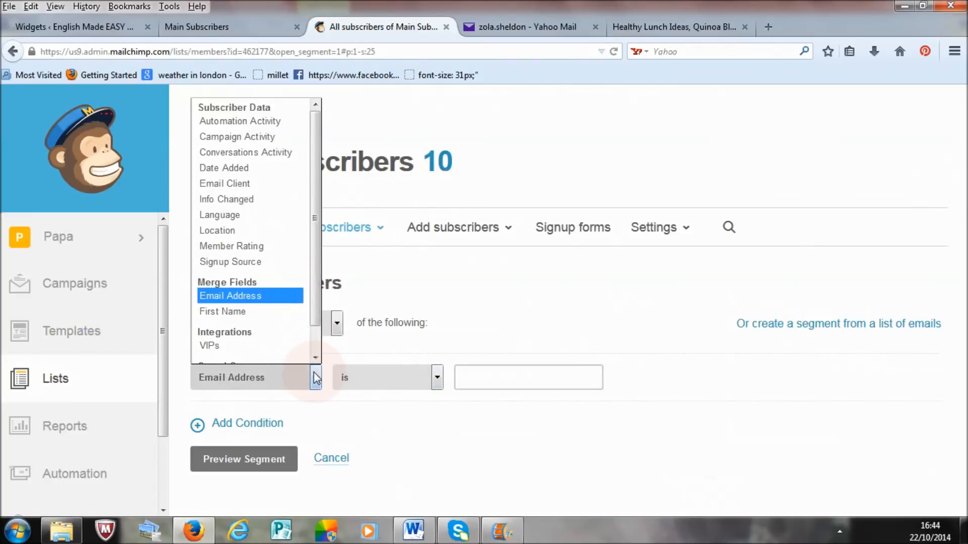
click(315, 378)
click(512, 377)
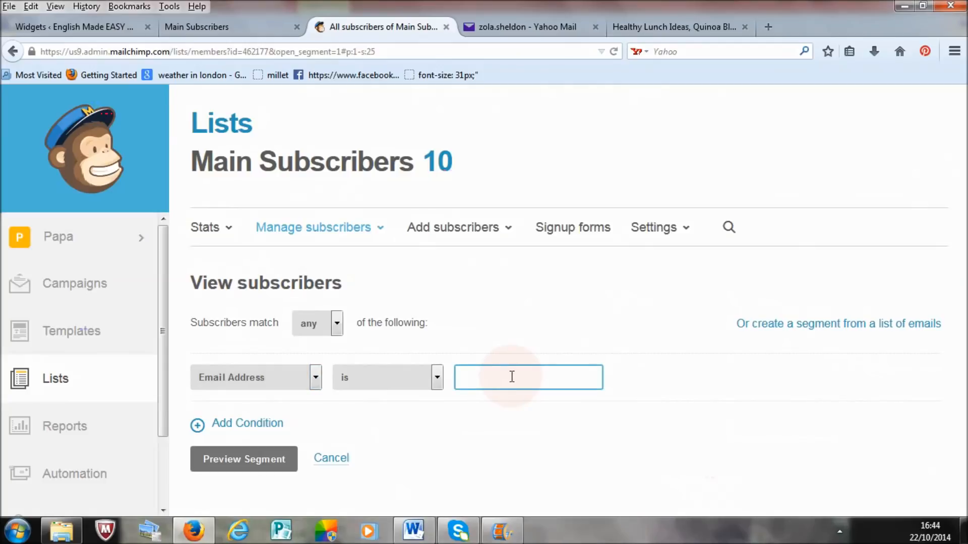
key(ctrl+v)
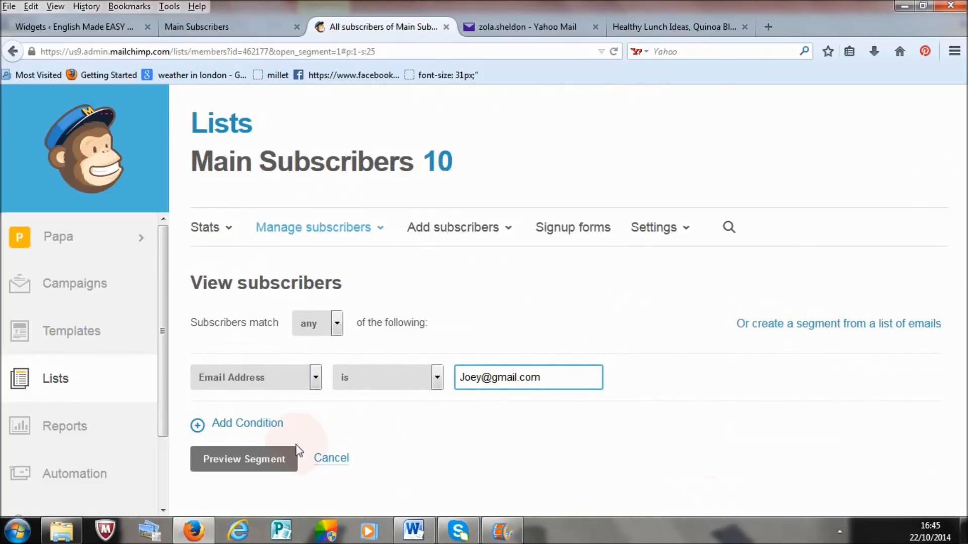
click(239, 459)
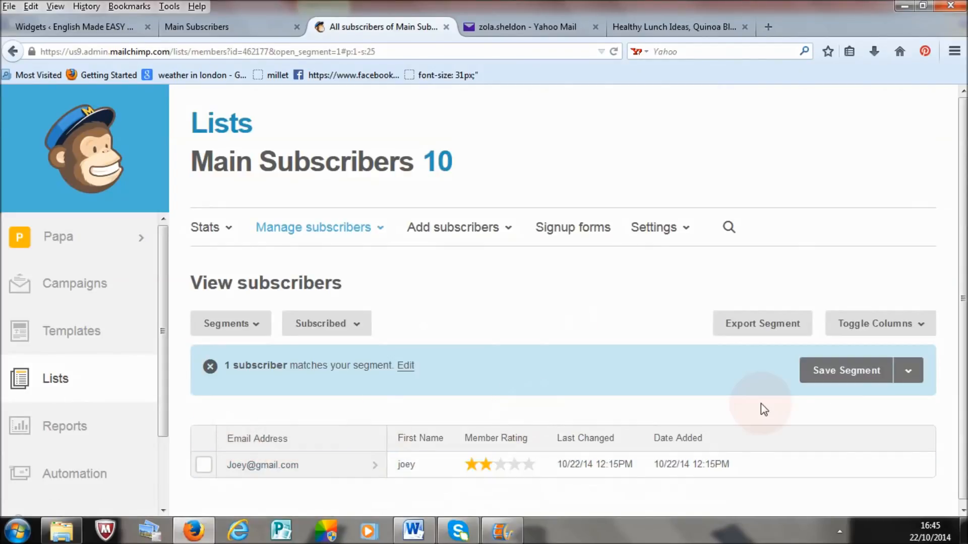
Step: Save the previewed segment under the name "Loyal subscribers" with Auto-Update enabled
drag(962, 228, 962, 308)
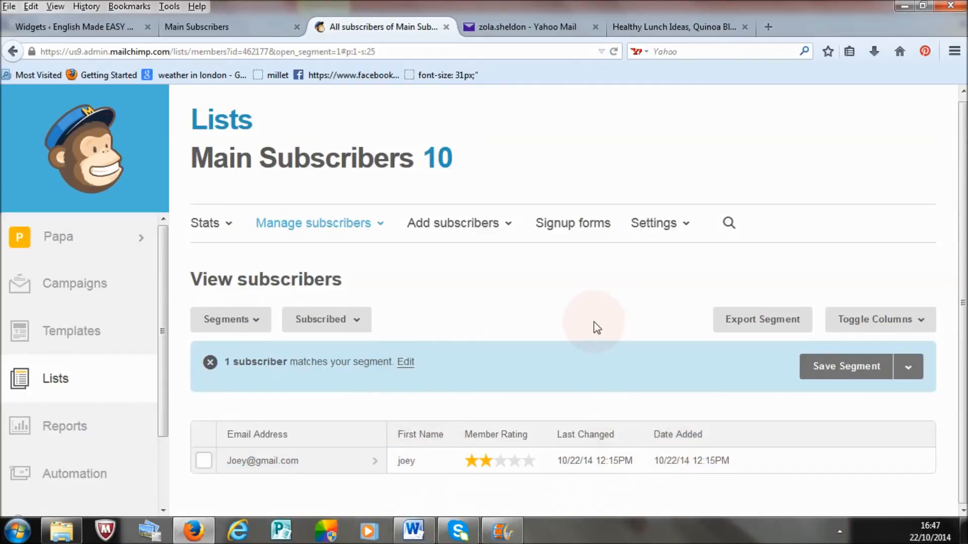
click(812, 367)
click(459, 245)
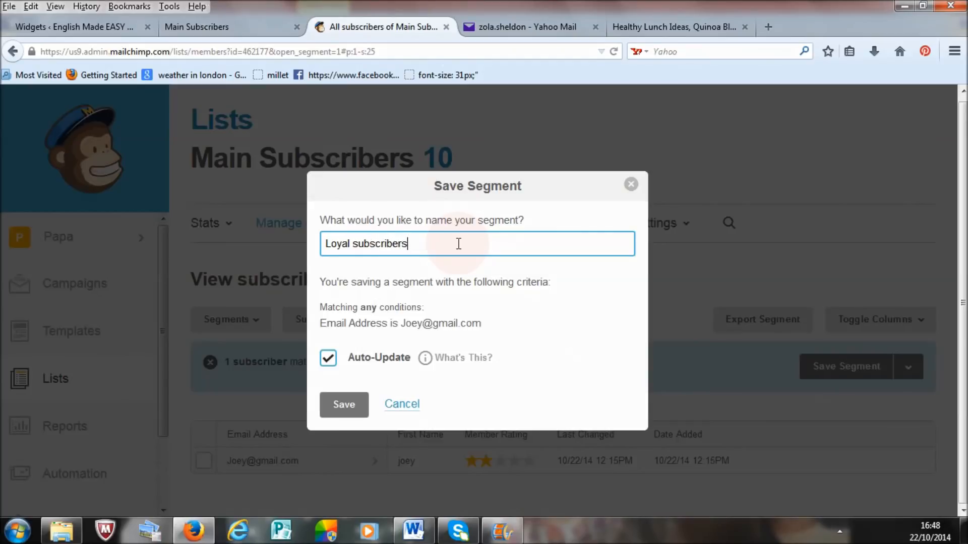
click(351, 405)
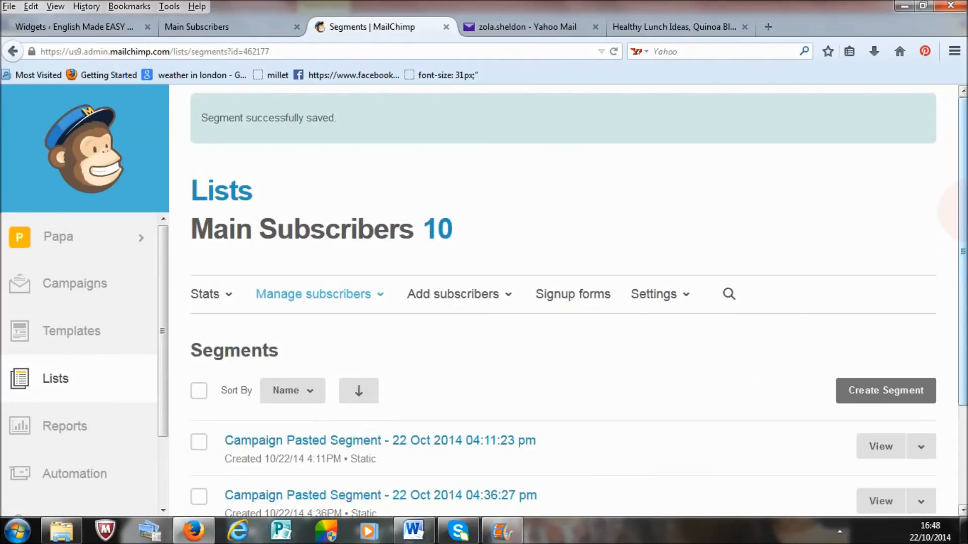
Step: Open the saved Loyal subscribers segment from the segments list and view its matching subscribers
scroll(332, 429, down, 1)
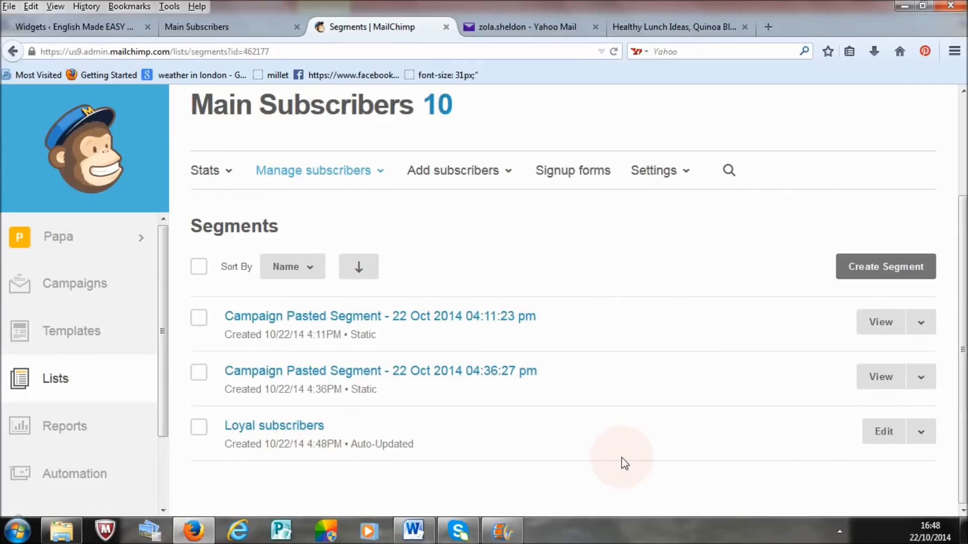
click(263, 429)
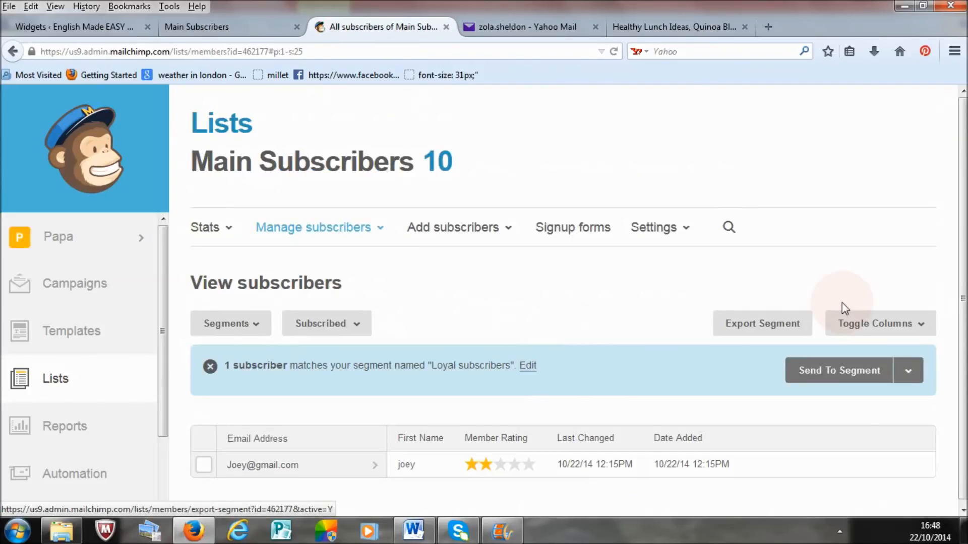
mouse_move(964, 187)
mouse_down()
mouse_move(966, 277)
mouse_move(966, 189)
mouse_up()
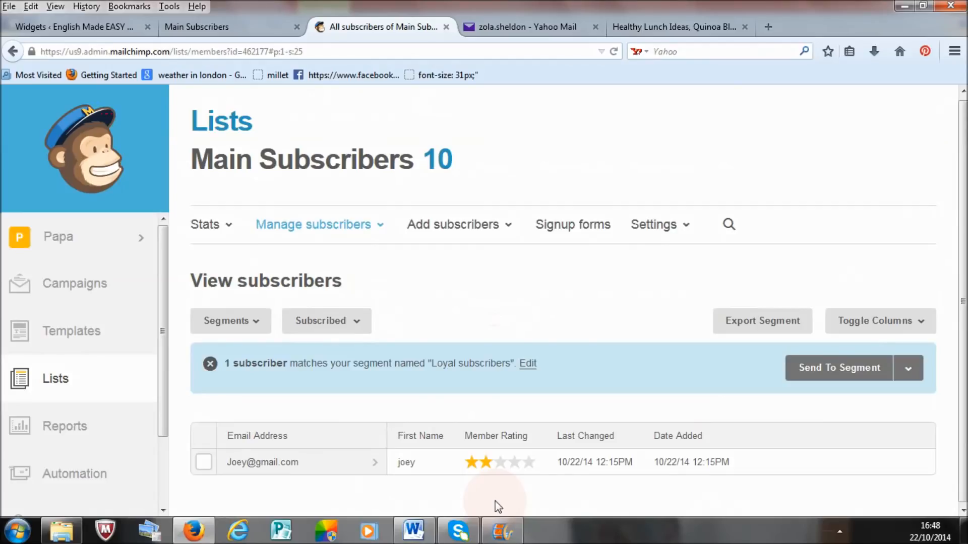
Step: Edit the Loyal subscribers segment and add a second condition based on Member Rating
click(528, 364)
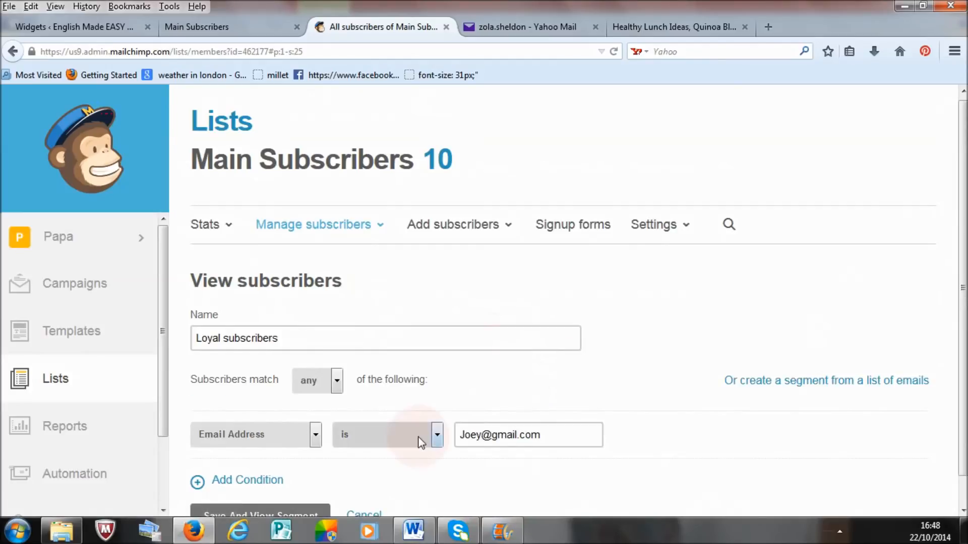
scroll(952, 383, down, 1)
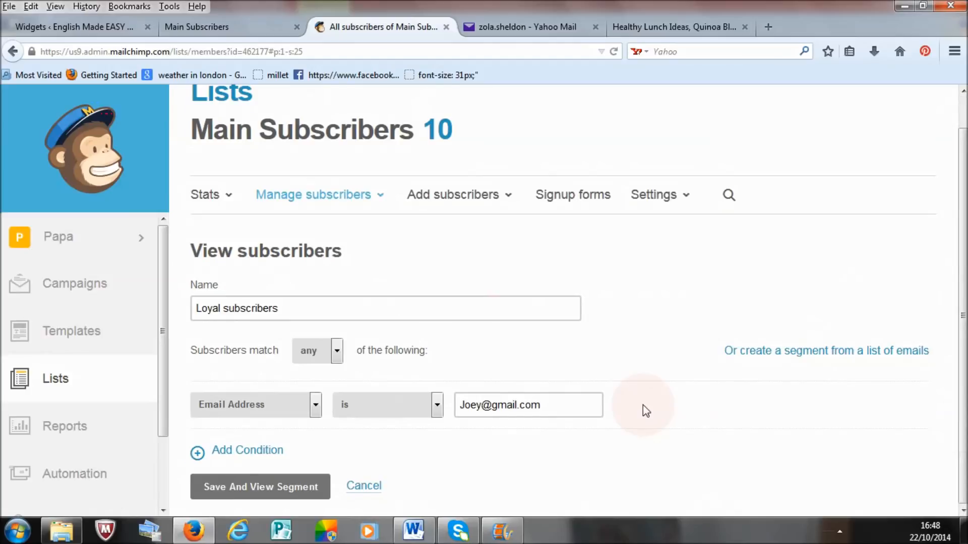
click(243, 452)
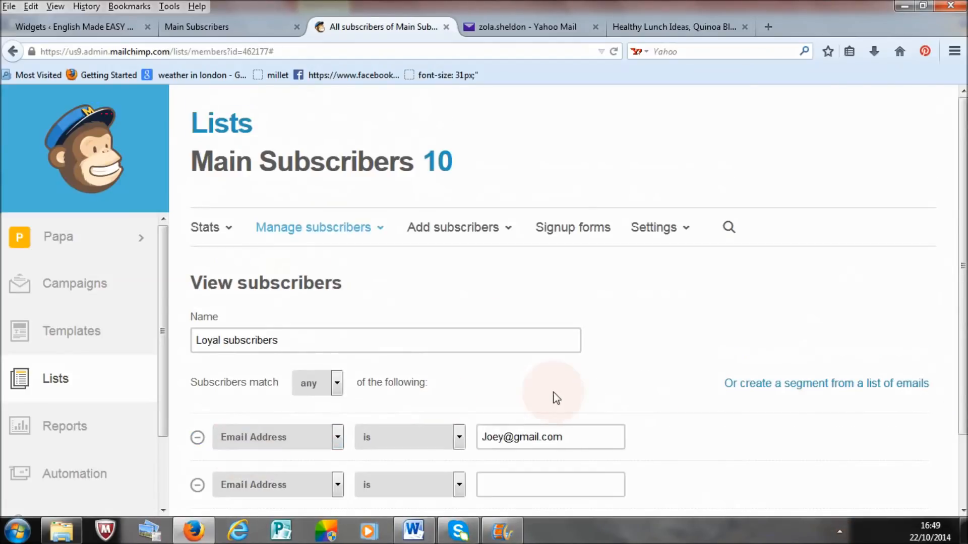
drag(963, 350, 963, 388)
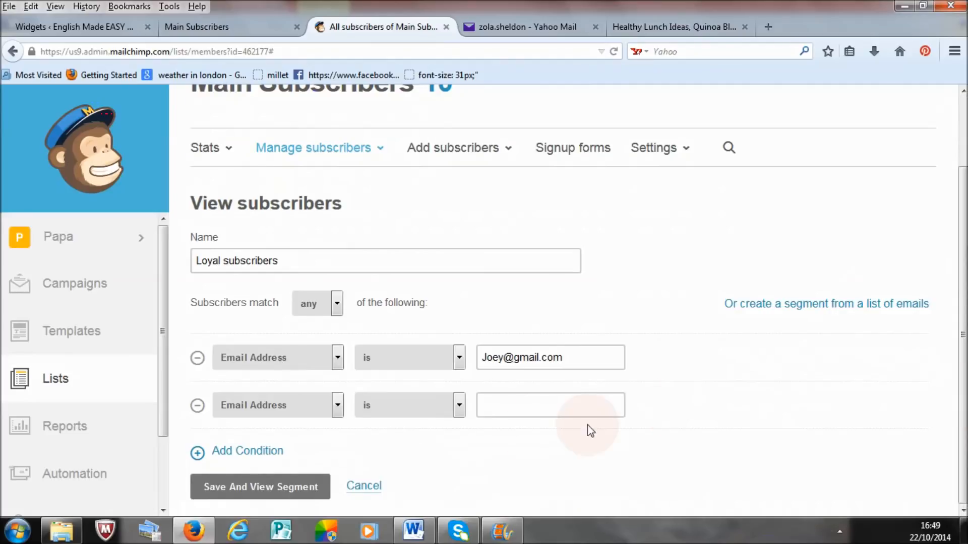
click(336, 406)
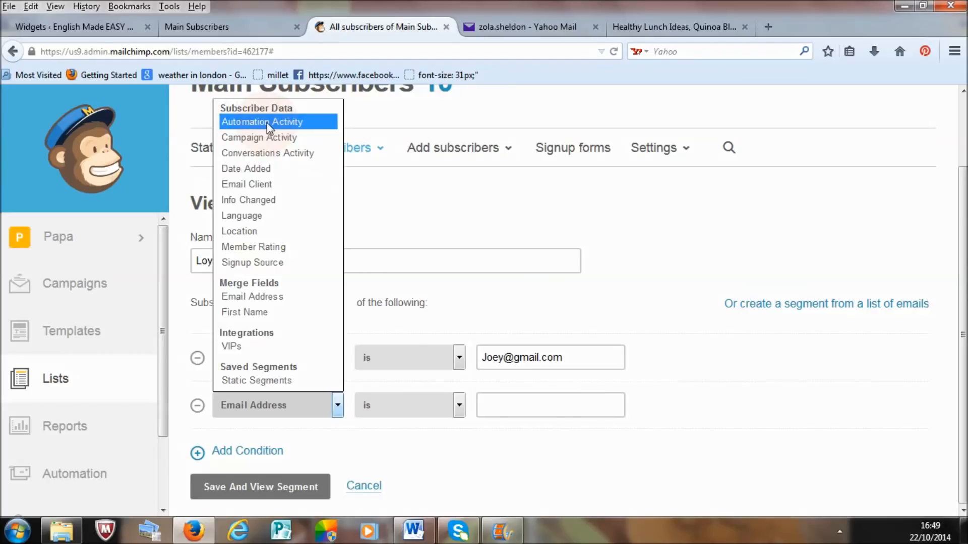
click(279, 247)
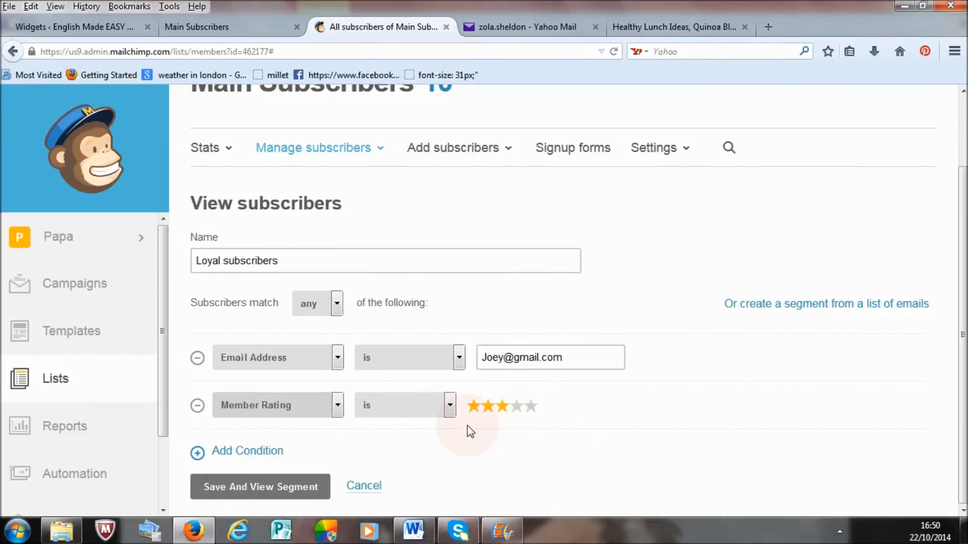
Step: Set the Member Rating condition to two stars, then save the Loyal subscribers segment and review its matching subscribers
click(502, 413)
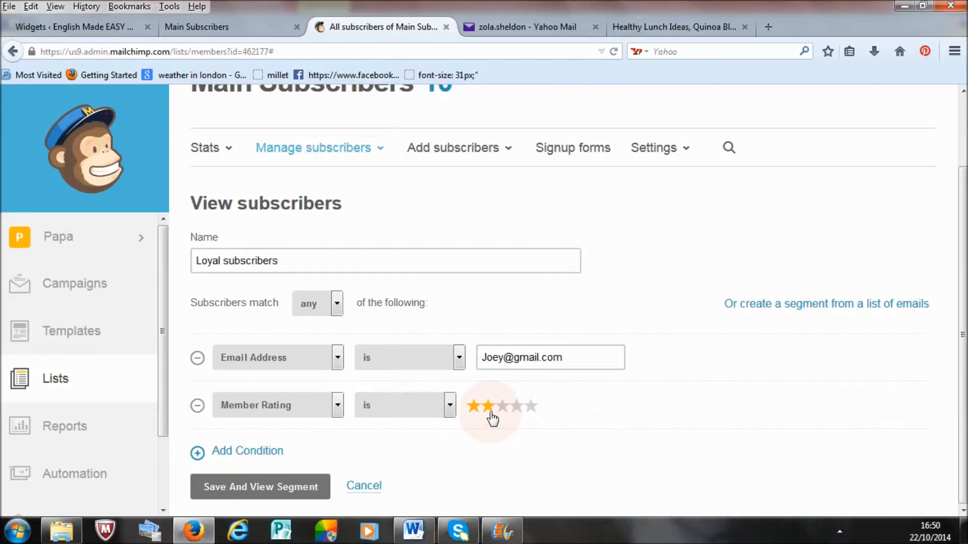
click(474, 407)
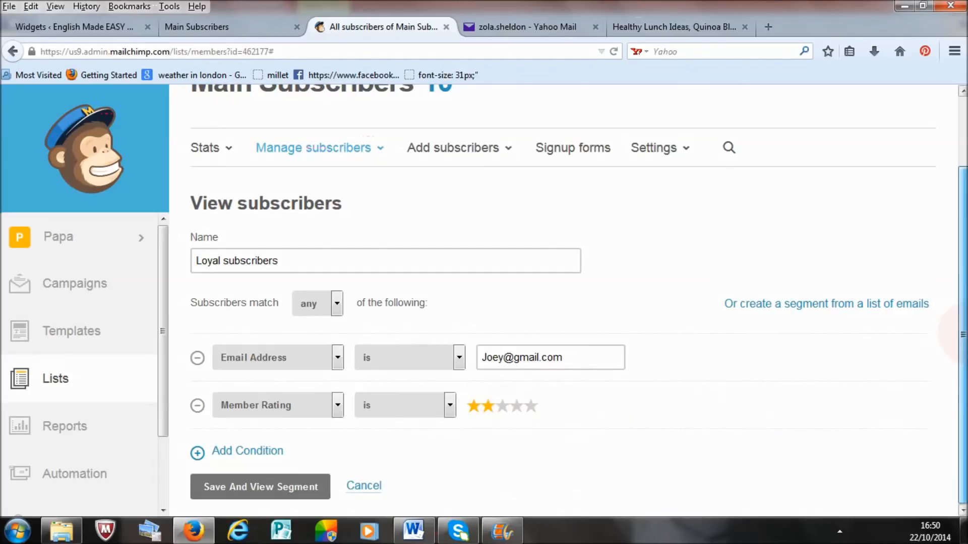
click(247, 489)
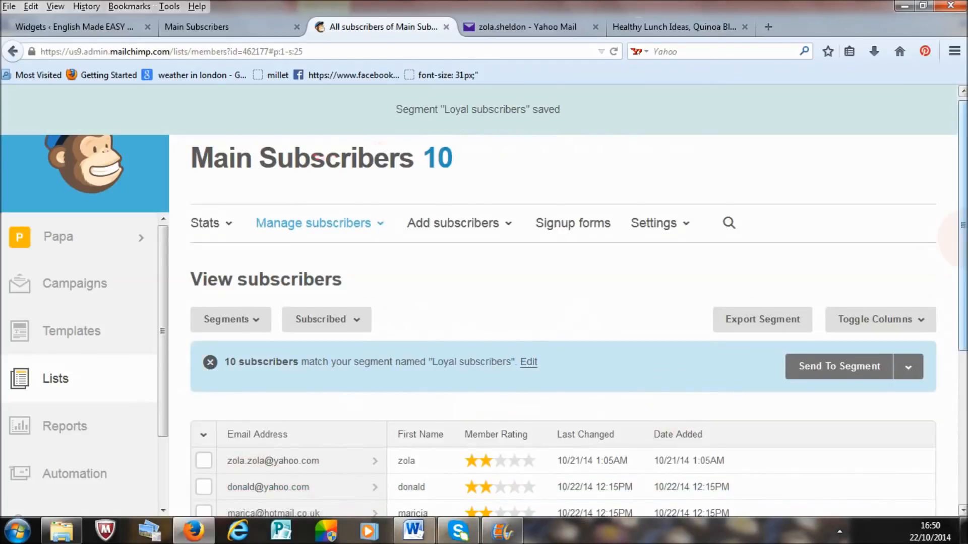
scroll(563, 303, down, 4)
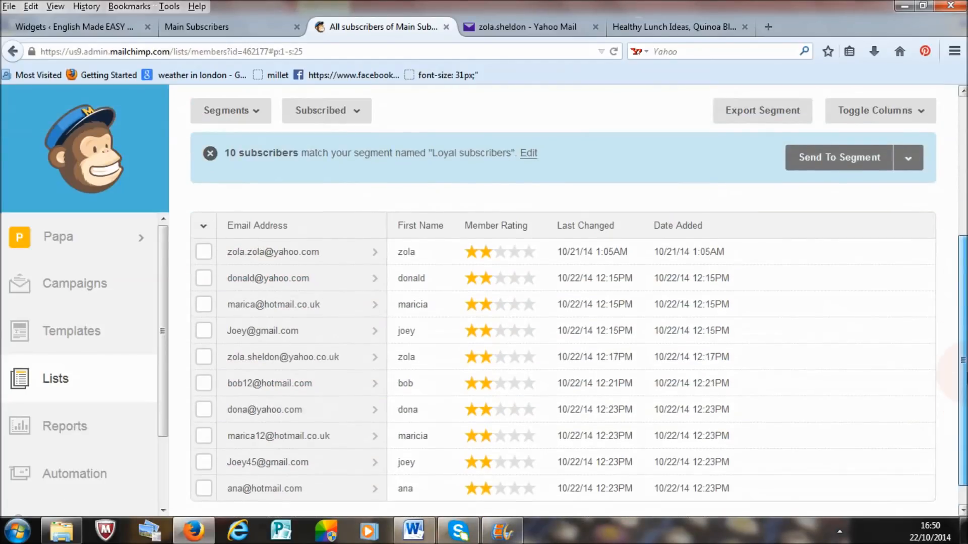
scroll(482, 307, up, 1)
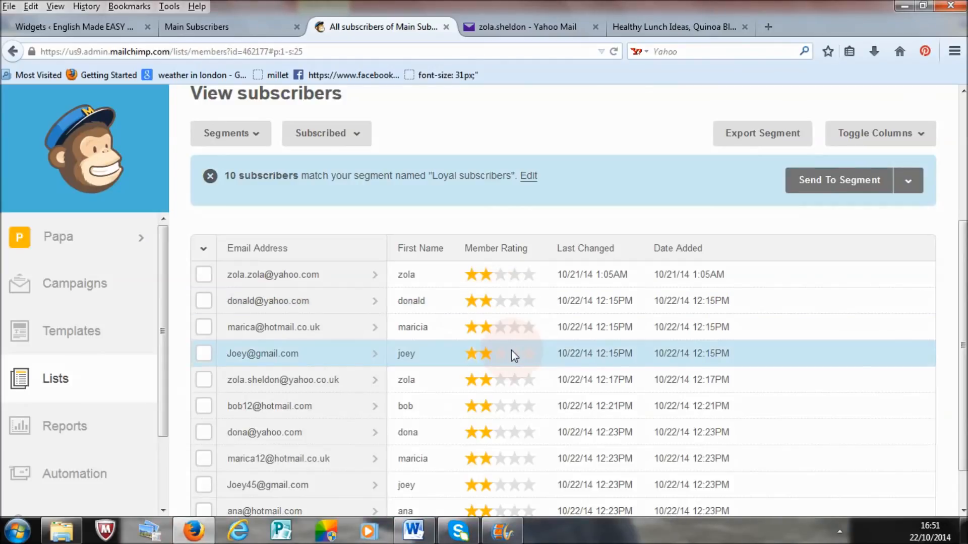
Step: Go to the Main Subscribers segments list and reopen the saved Loyal subscribers segment to view its subscribers
click(235, 134)
click(255, 316)
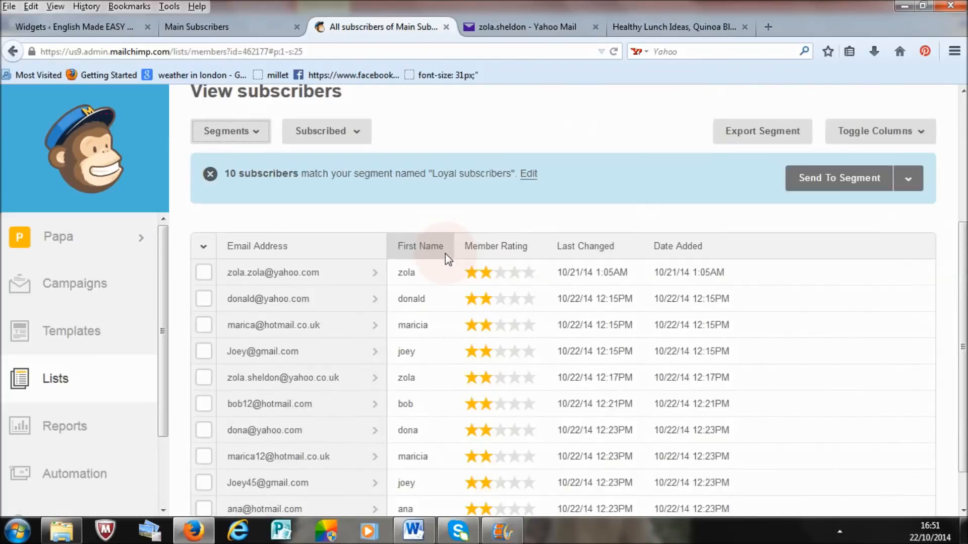
drag(967, 233, 967, 130)
click(301, 197)
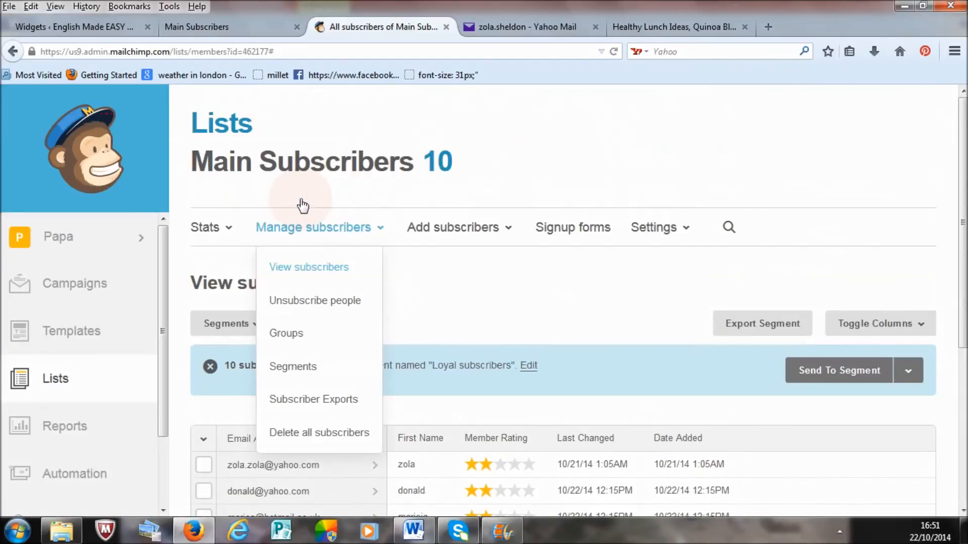
click(300, 368)
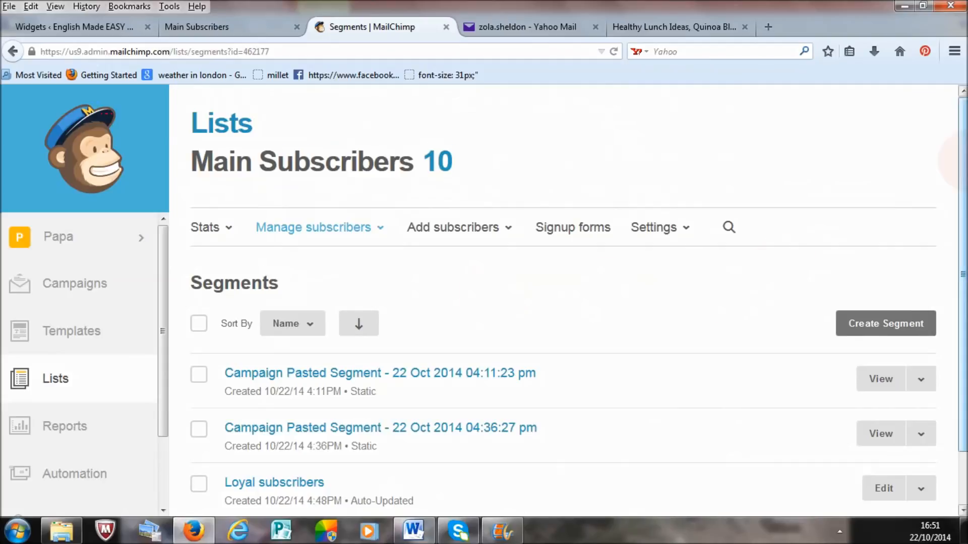
drag(967, 222, 967, 276)
click(291, 427)
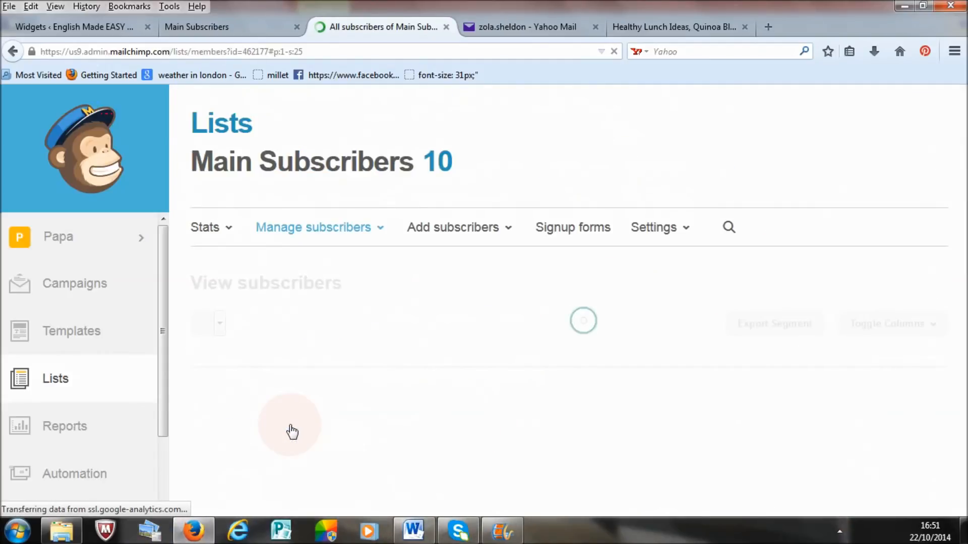
drag(966, 180, 967, 134)
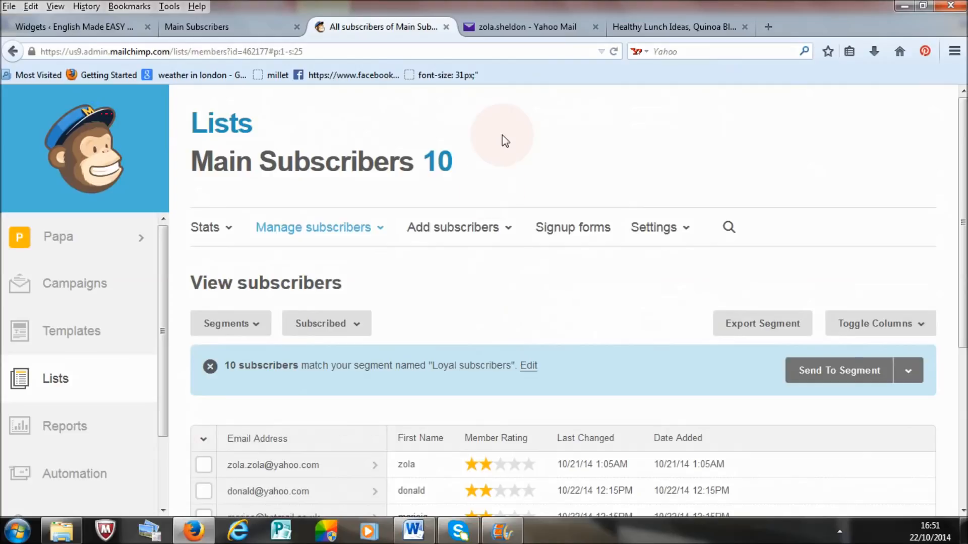
mouse_move(963, 154)
mouse_down()
mouse_move(963, 310)
mouse_move(963, 141)
mouse_up()
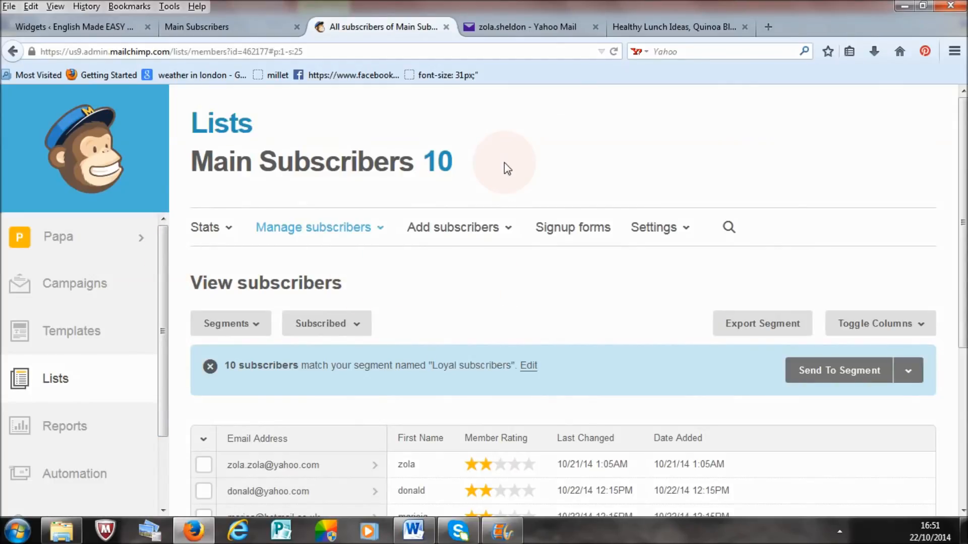
mouse_move(963, 181)
mouse_down()
mouse_move(963, 330)
mouse_move(963, 184)
mouse_up()
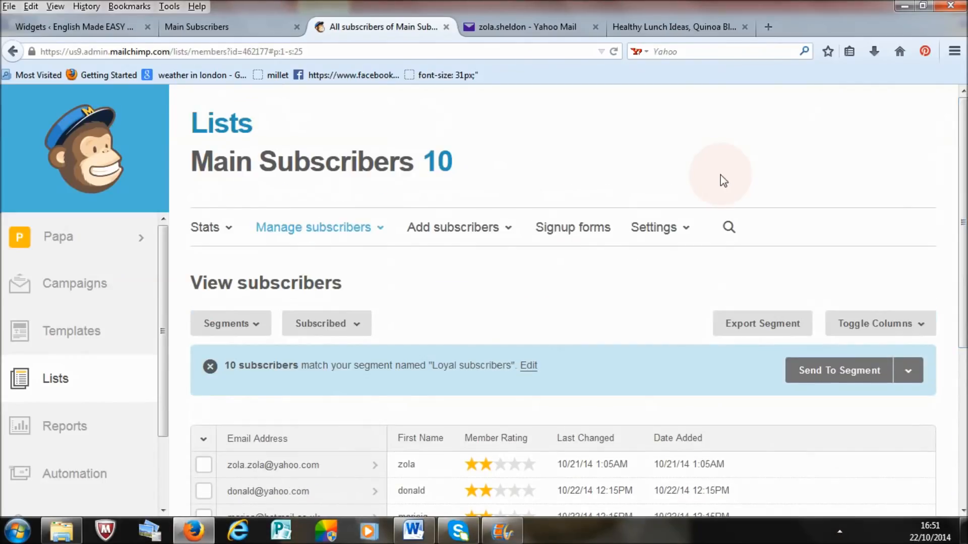